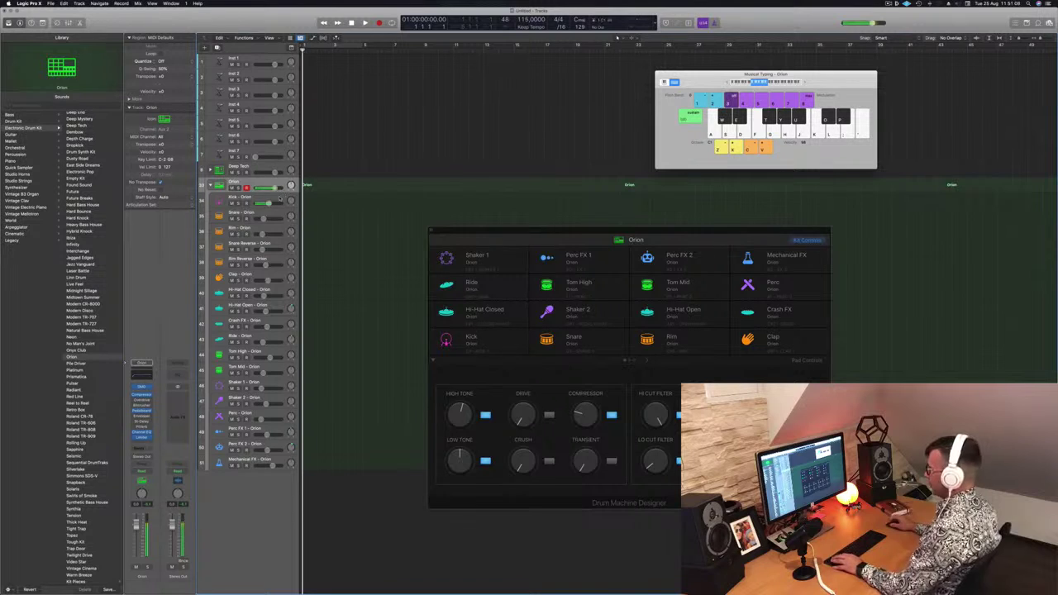
- Record four kick hits on the Kick - Orion subtrack with Musical Typing, and stop recording
key(r)
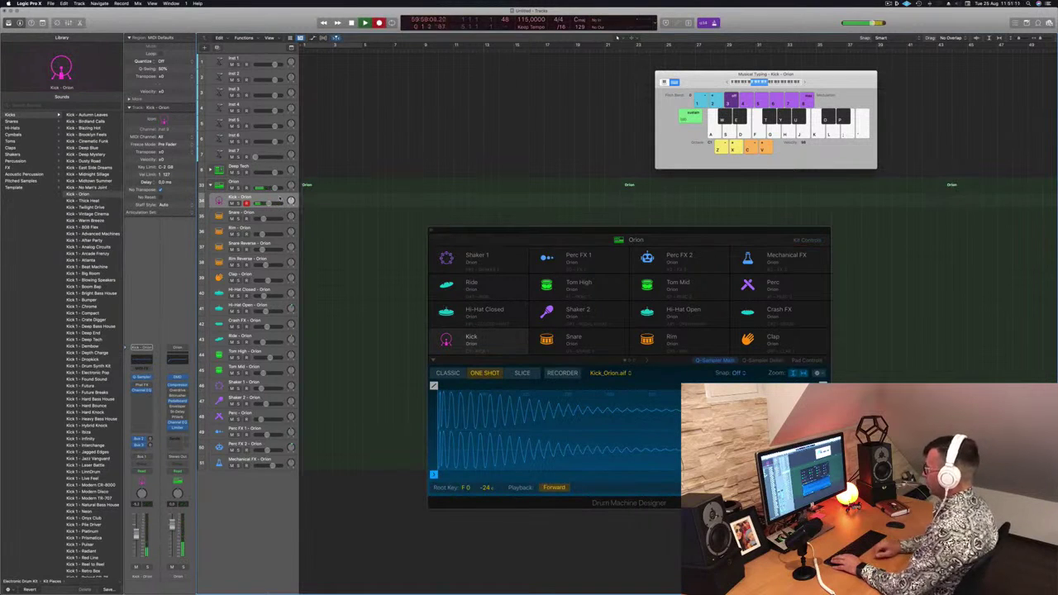
key(a)
key(a)
key(a)
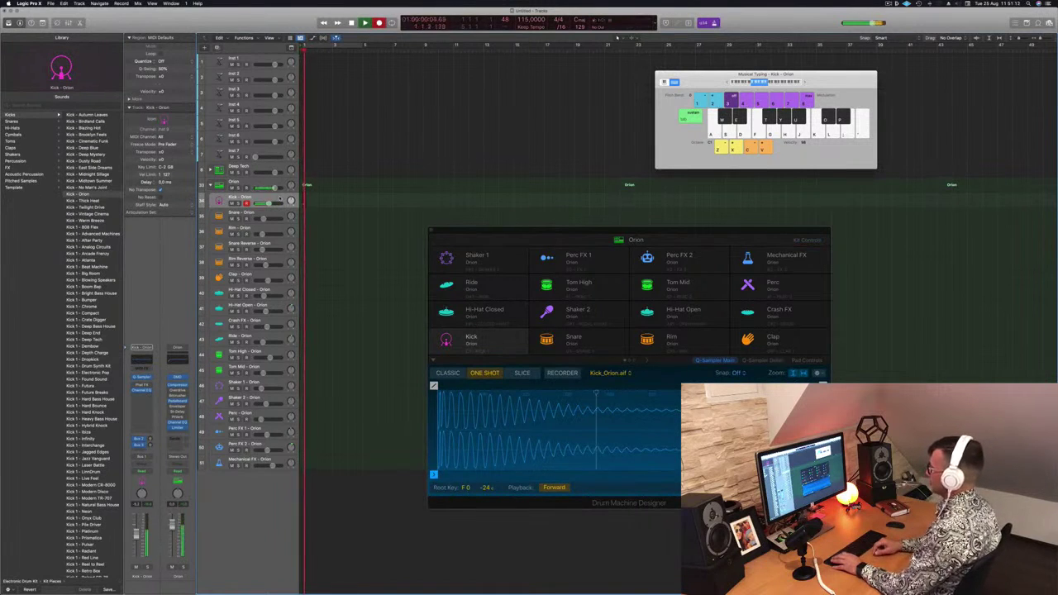
key(a)
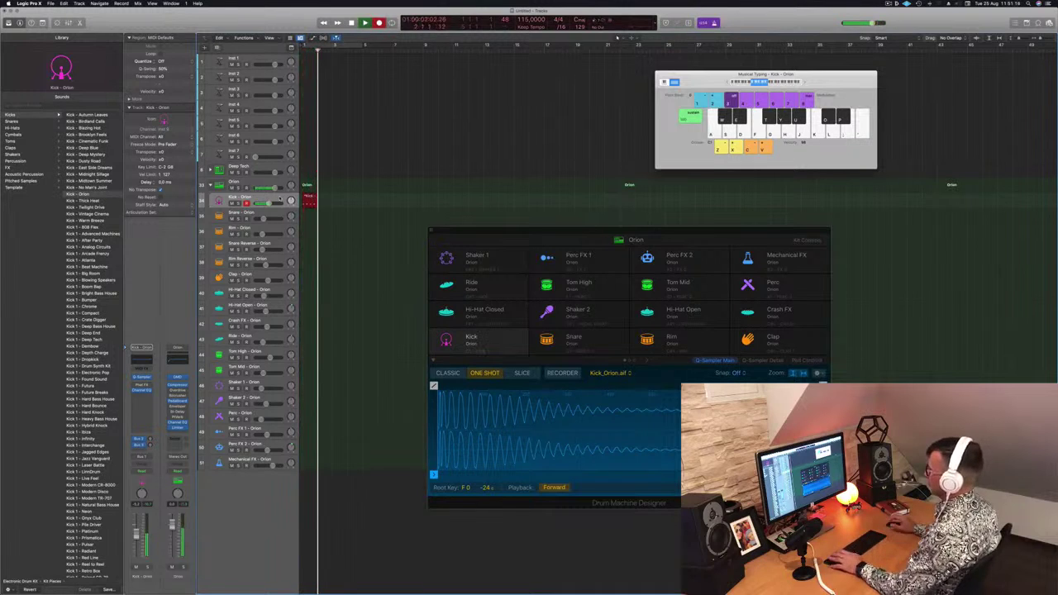
key(space)
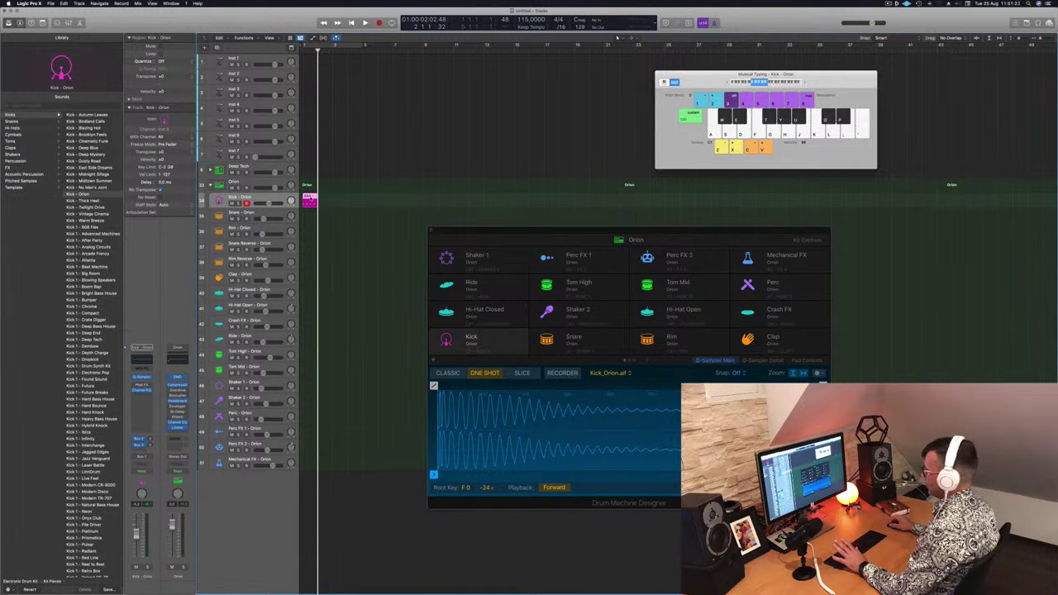
- Open the recorded Kick - Orion region in the piano roll and delete the region from the subtrack
double_click(311, 199)
drag(311, 199, 361, 199)
key(Delete)
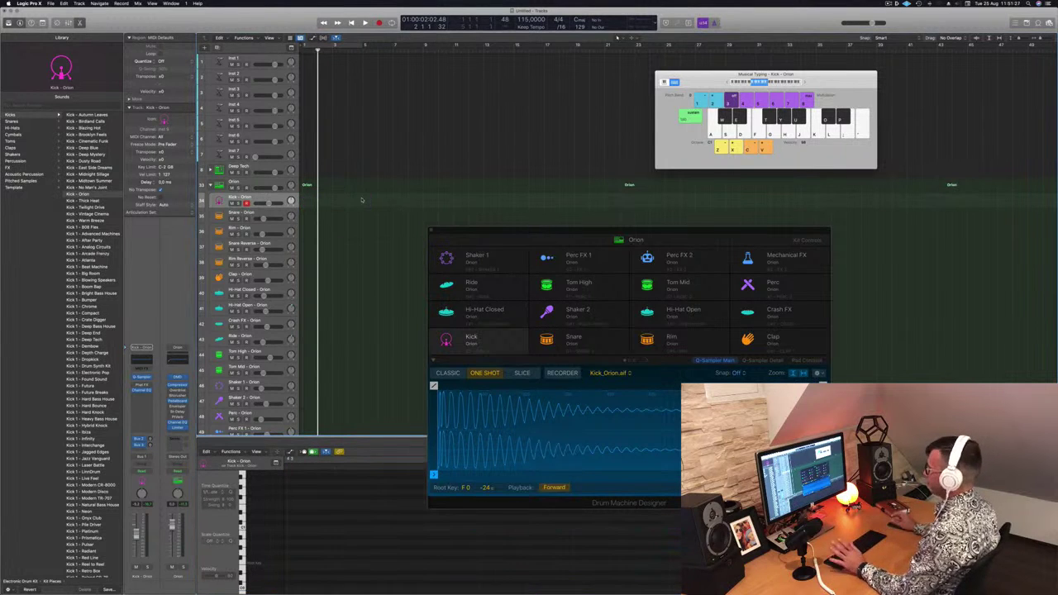
- Record four kick hits on the main Orion drum kit track with Musical Typing, and stop recording
click(257, 186)
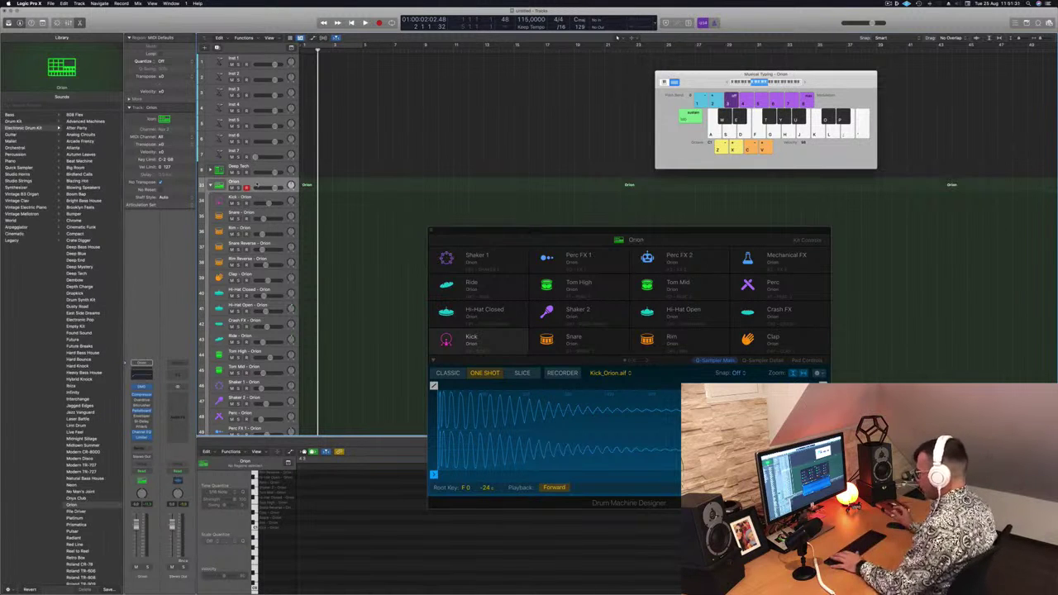
key(r)
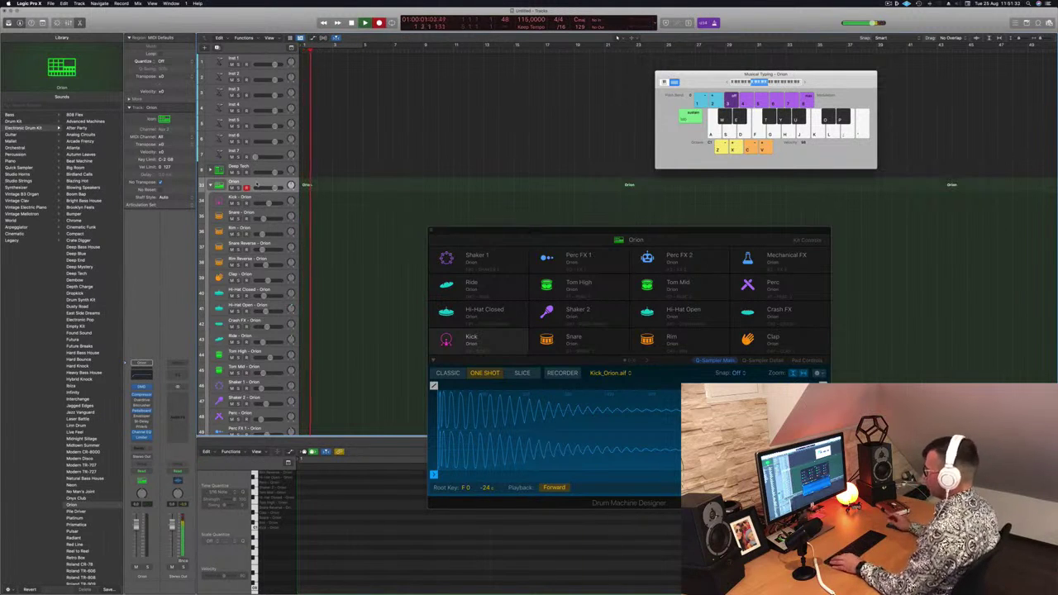
key(a)
key(a)
key(a)
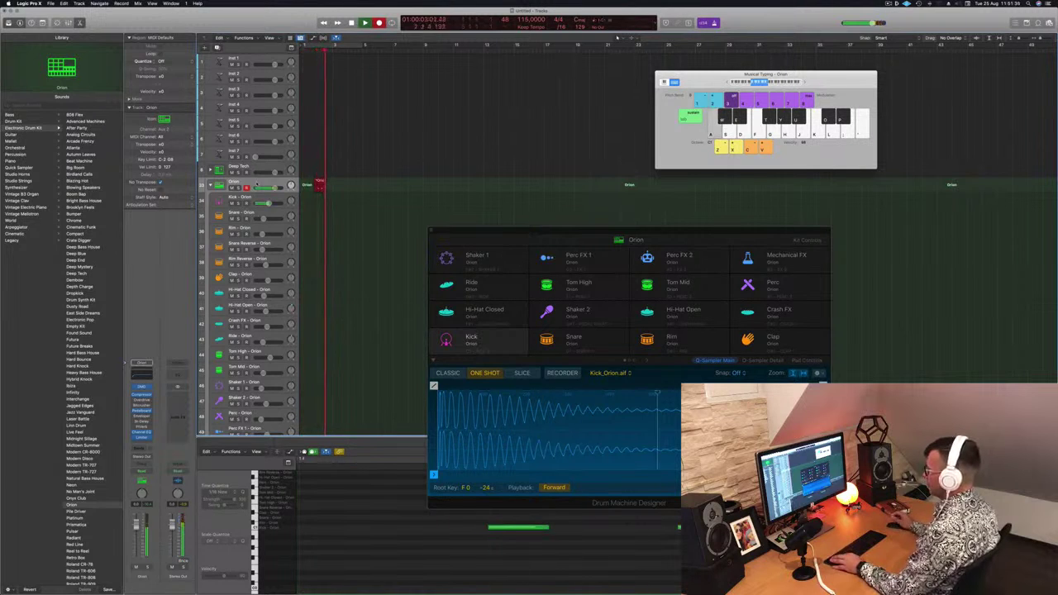
key(space)
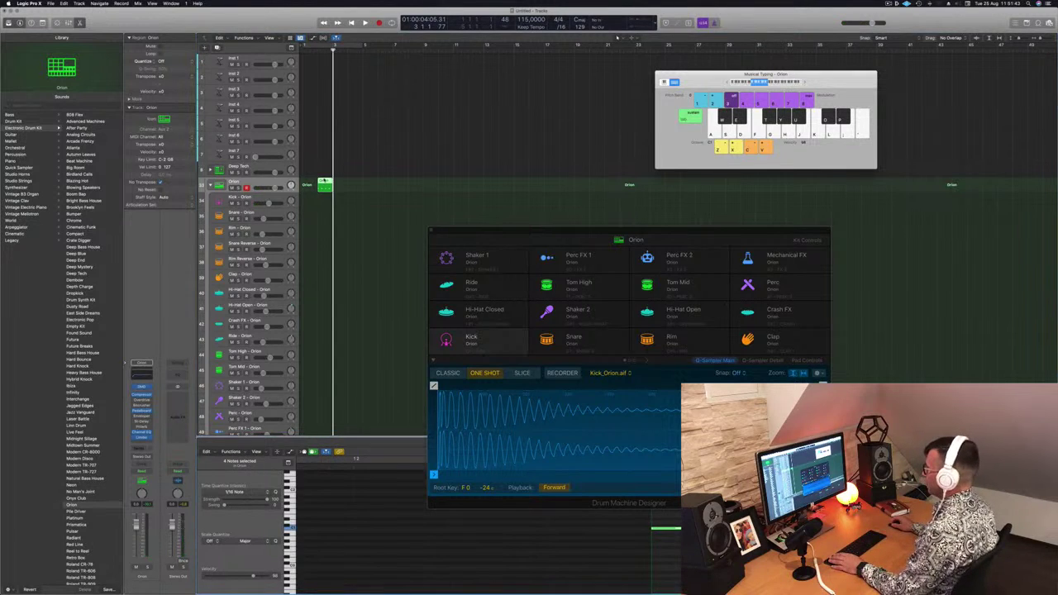
- Move the recorded Orion region to bar 1 of the Kick - Orion subtrack and briefly run playback
drag(324, 185, 309, 199)
key(space)
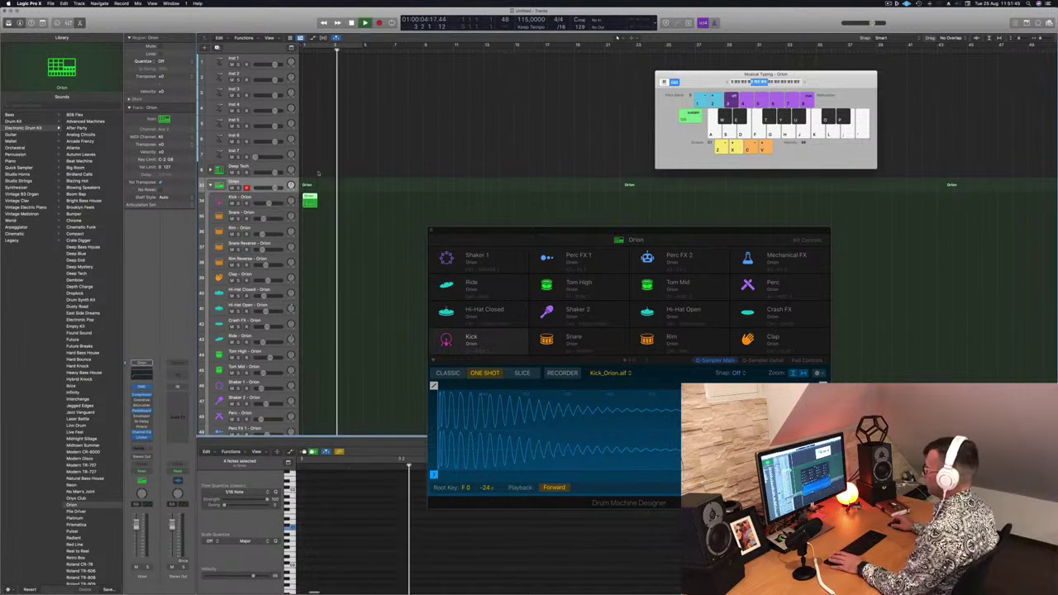
key(space)
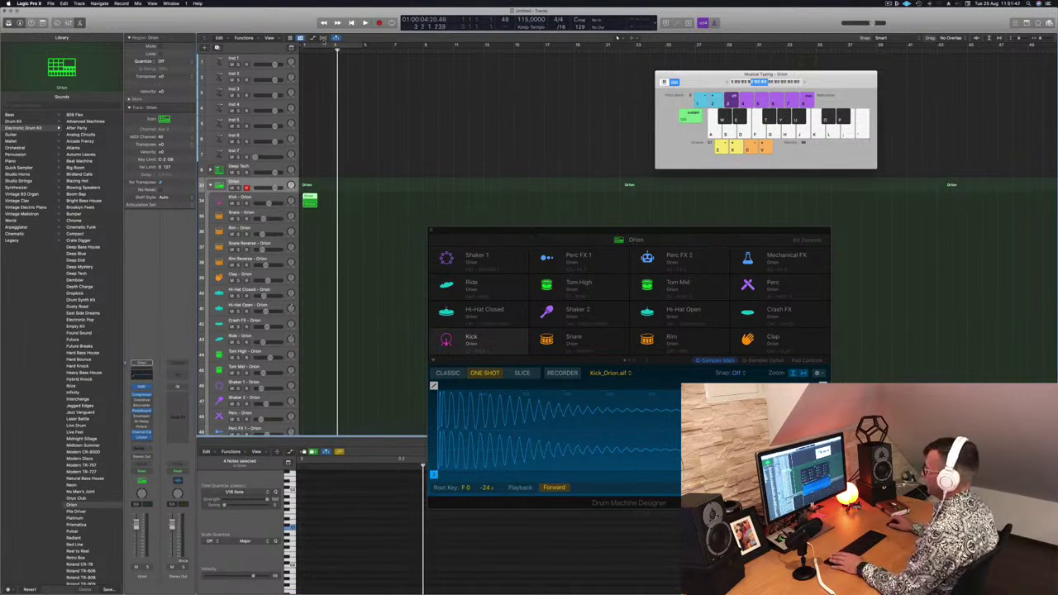
- Enable Flex view and cycle bars 1 to 5 for playing the kick region
click(323, 39)
click(322, 45)
key(space)
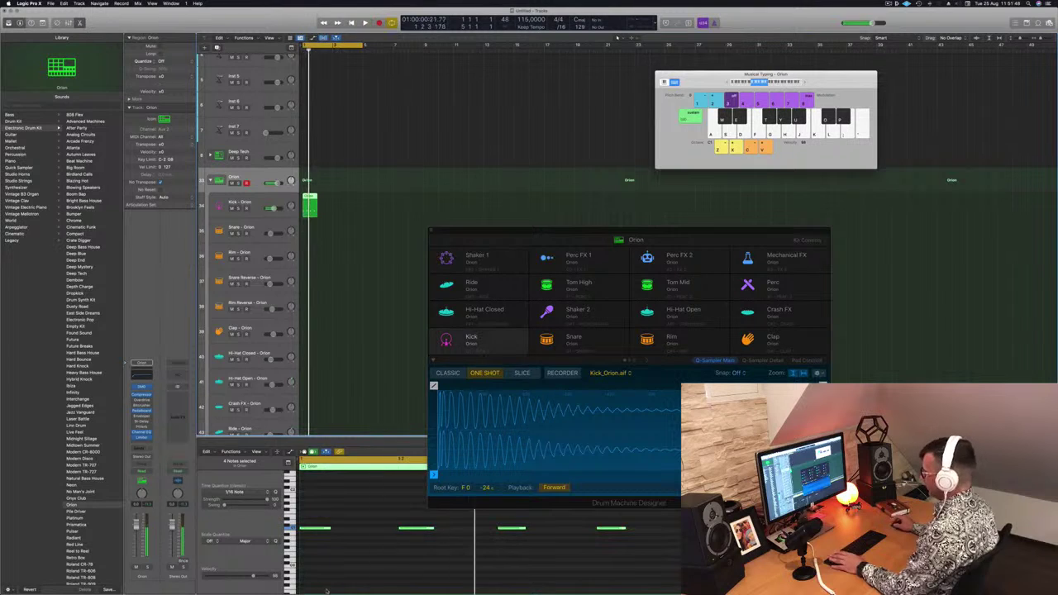
- Transpose the kick region's four notes down one octave and raise them back up by semitones during playback
click(352, 311)
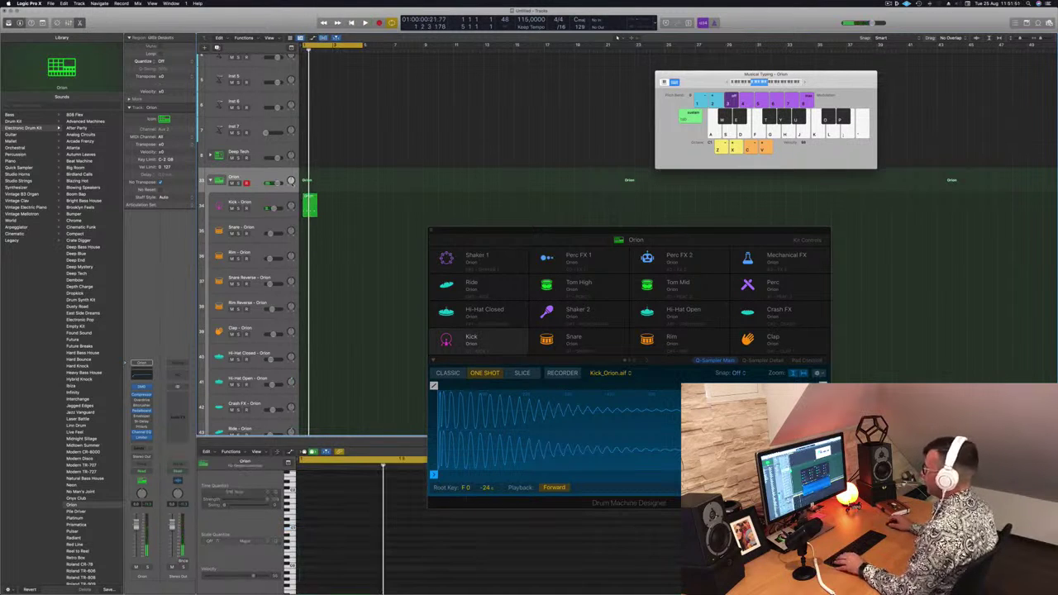
click(309, 200)
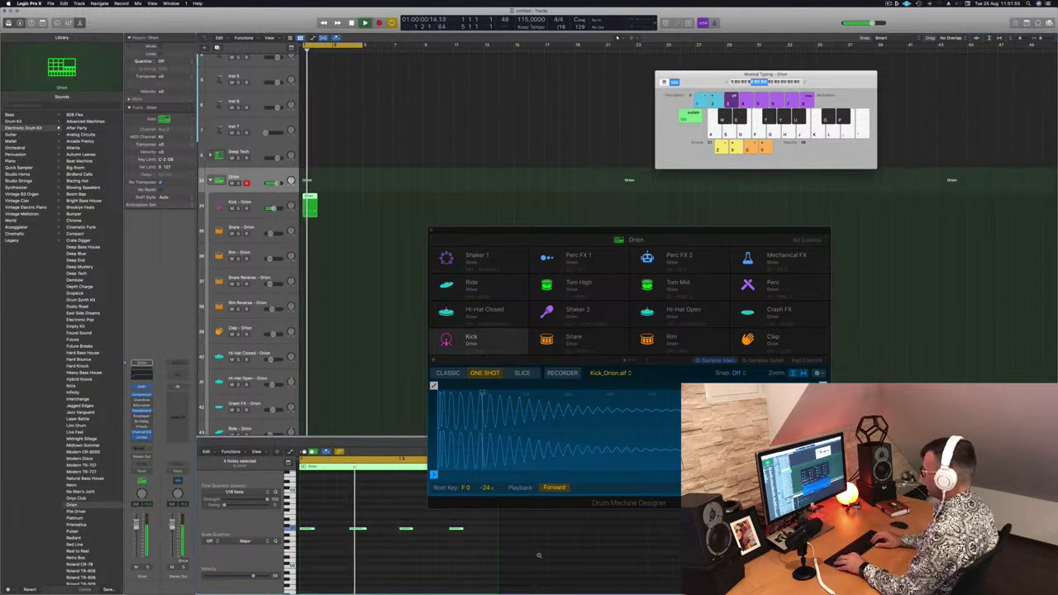
key(alt+shift+Down)
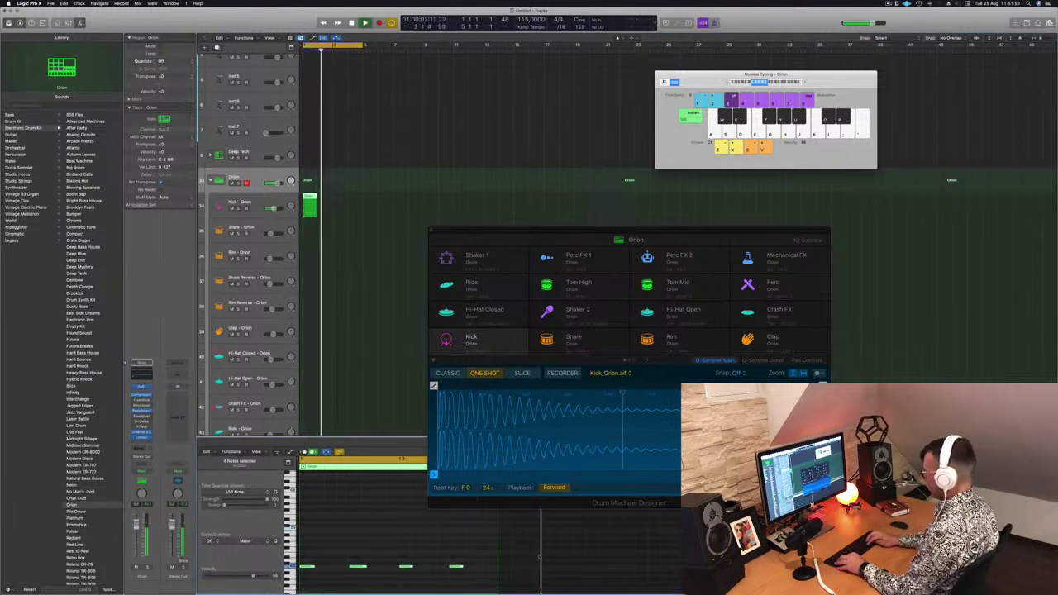
key(alt+Up)
key(alt+Up)
key(alt+Up)
key(alt+Up)
key(alt+Up)
key(alt+Up)
key(alt+Up)
key(alt+Up)
key(alt+Up)
key(alt+Up)
key(alt+Up)
key(alt+Up)
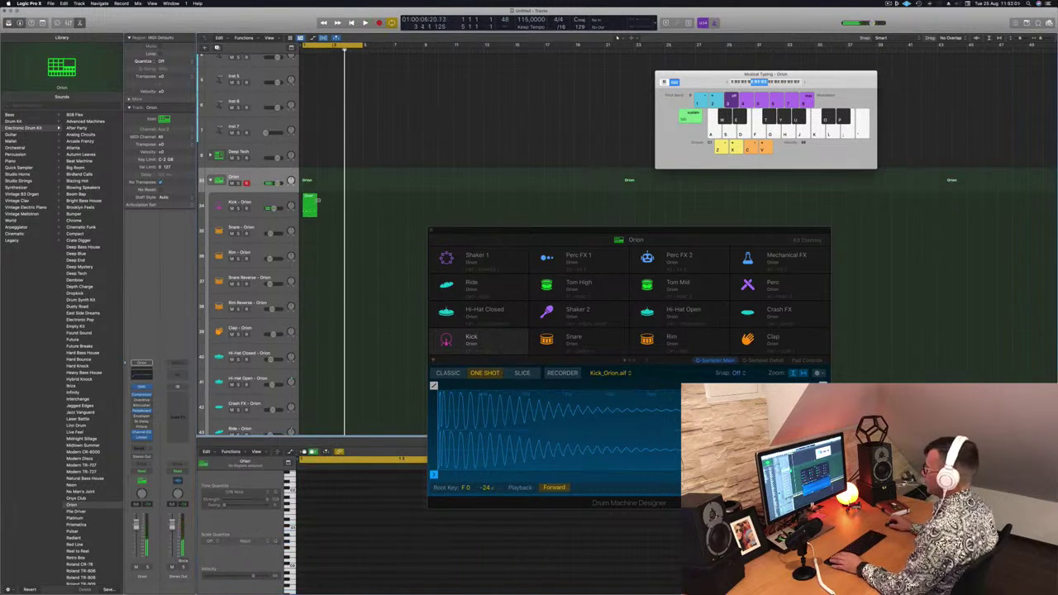
- Move the green region from the Kick - Orion subtrack onto the main Orion track and delete it
click(307, 198)
drag(312, 184, 341, 170)
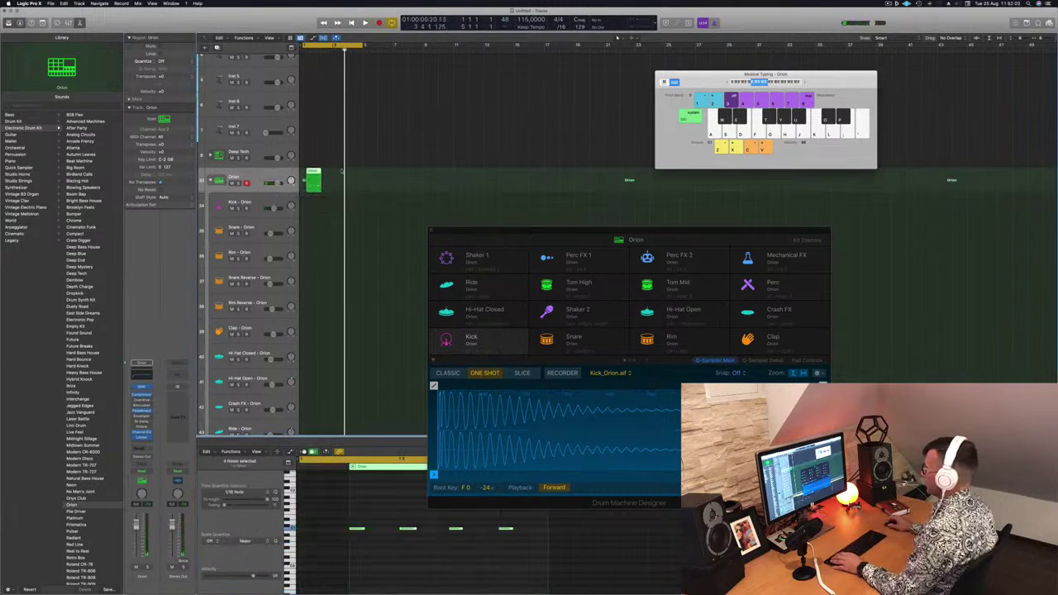
key(Delete)
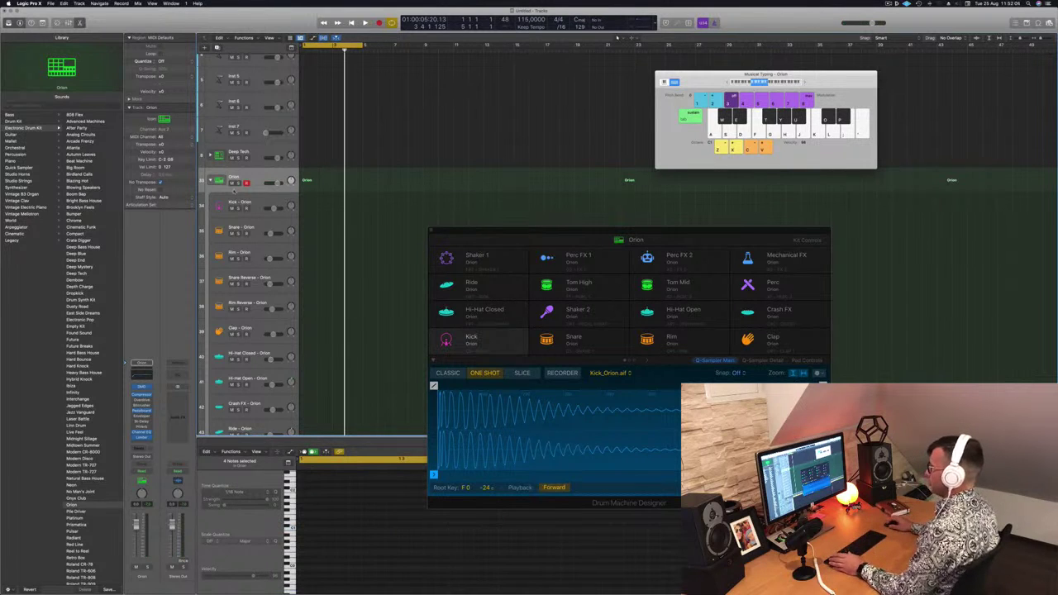
- Record a fresh take of four kick hits on the Kick - Orion subtrack within the cycle range
click(254, 202)
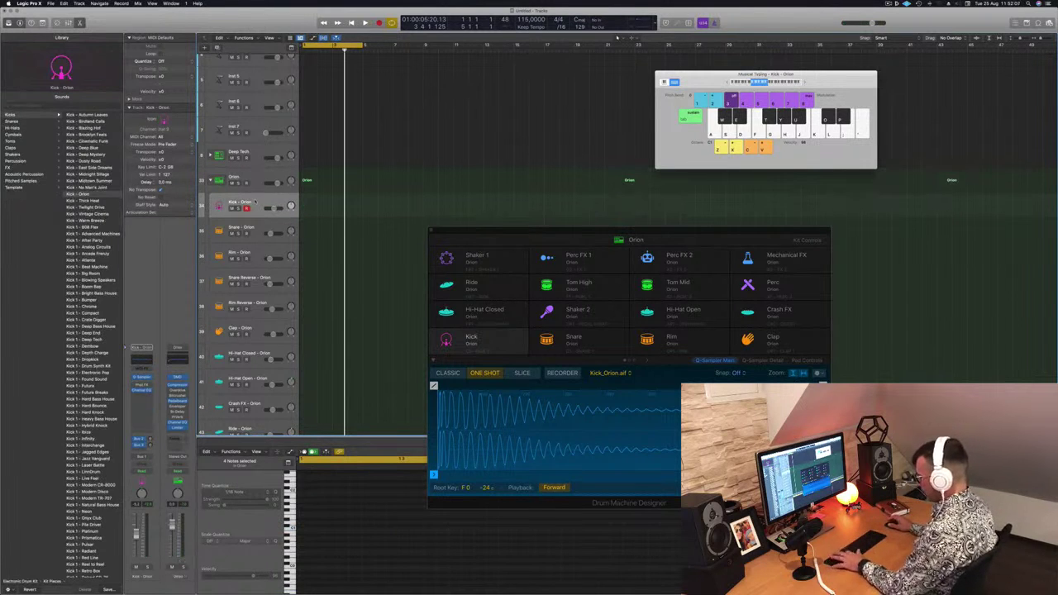
key(r)
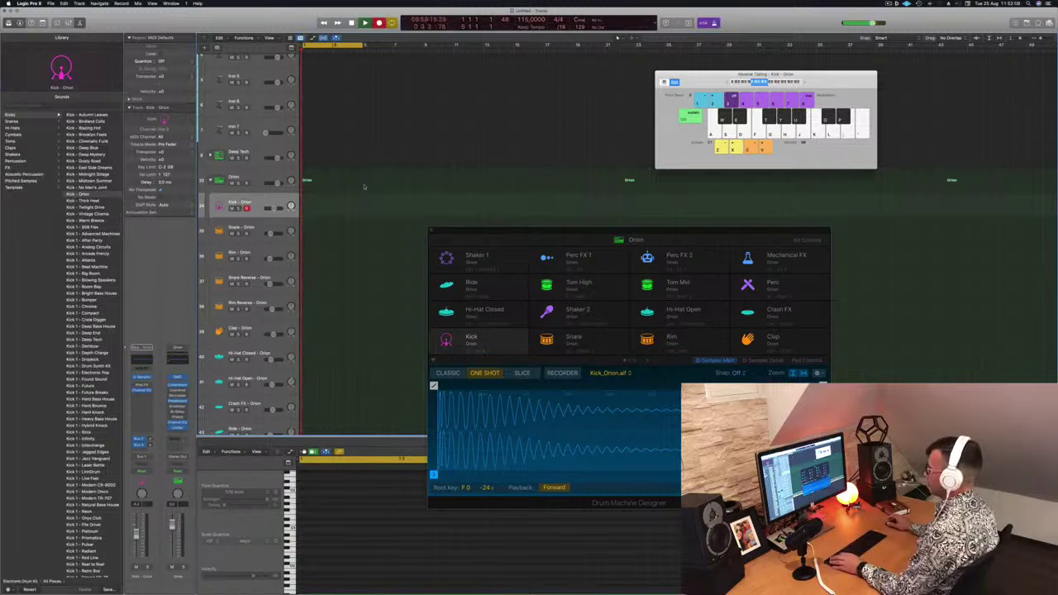
key(a)
key(a)
key(a)
key(a)
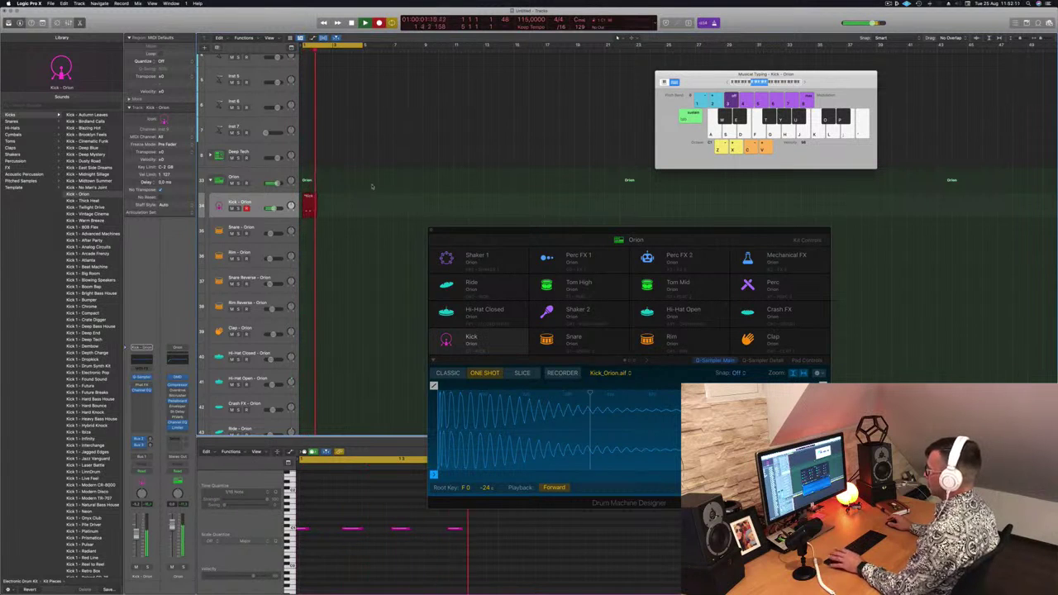
key(space)
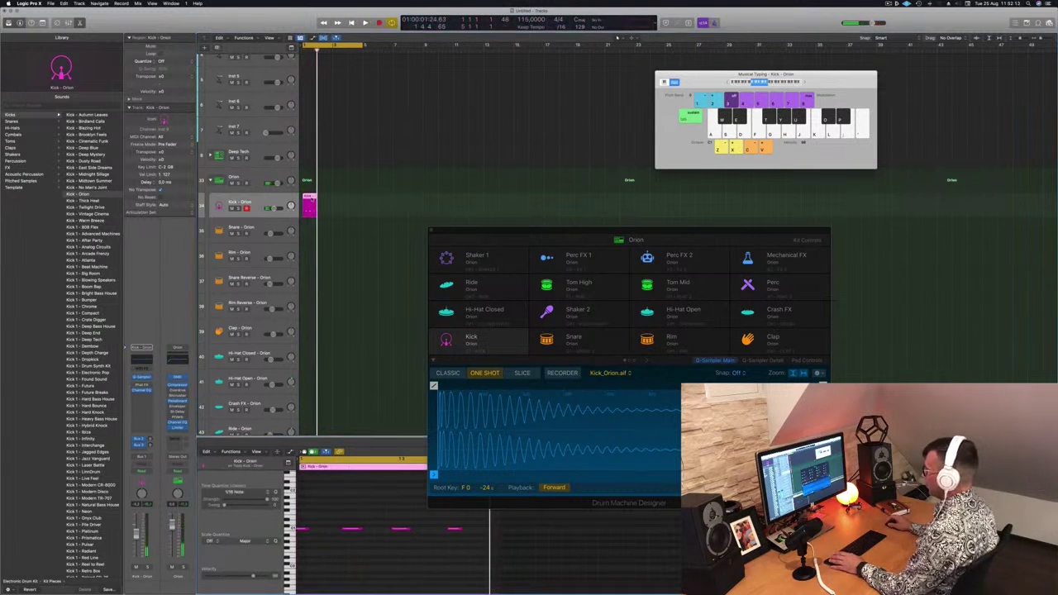
- Align the four recorded kick notes to the beat grid in the piano roll and play them back
drag(305, 522, 463, 553)
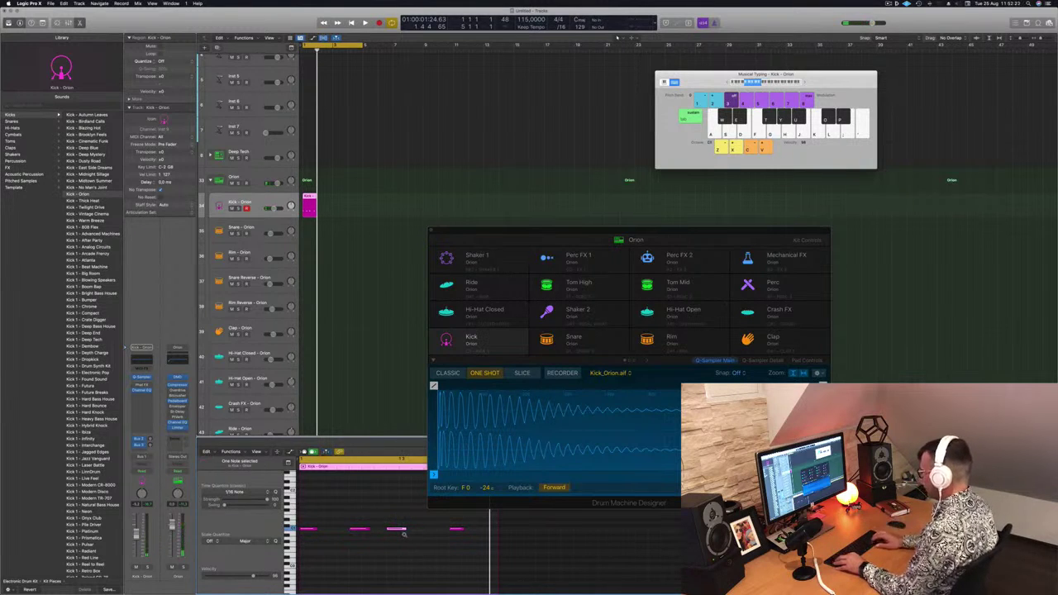
drag(308, 515, 497, 570)
key(space)
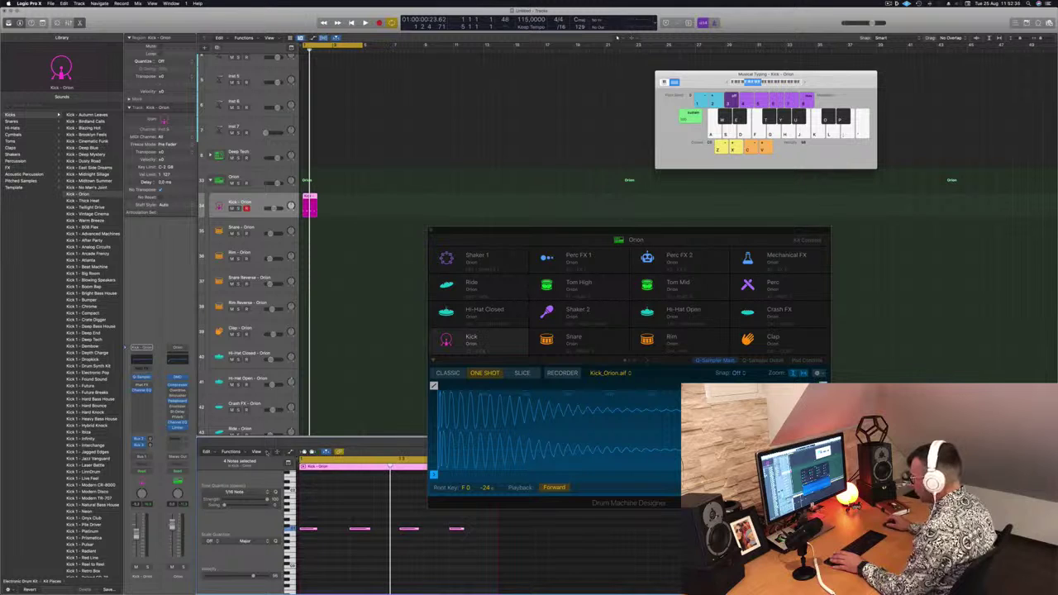
- Set the piano roll view to One Track instead of Selected Regions
click(264, 452)
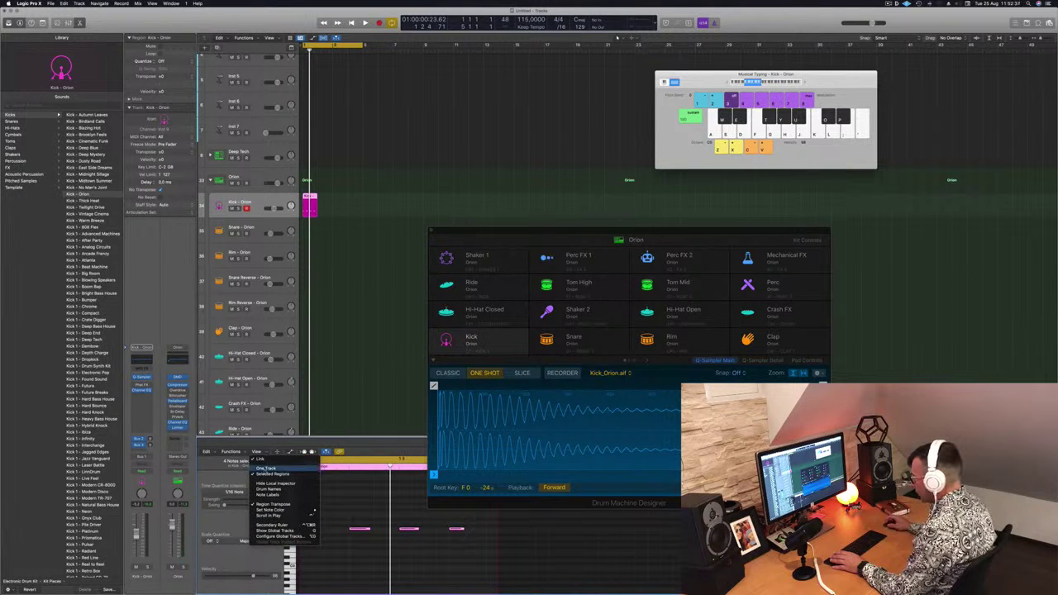
click(224, 463)
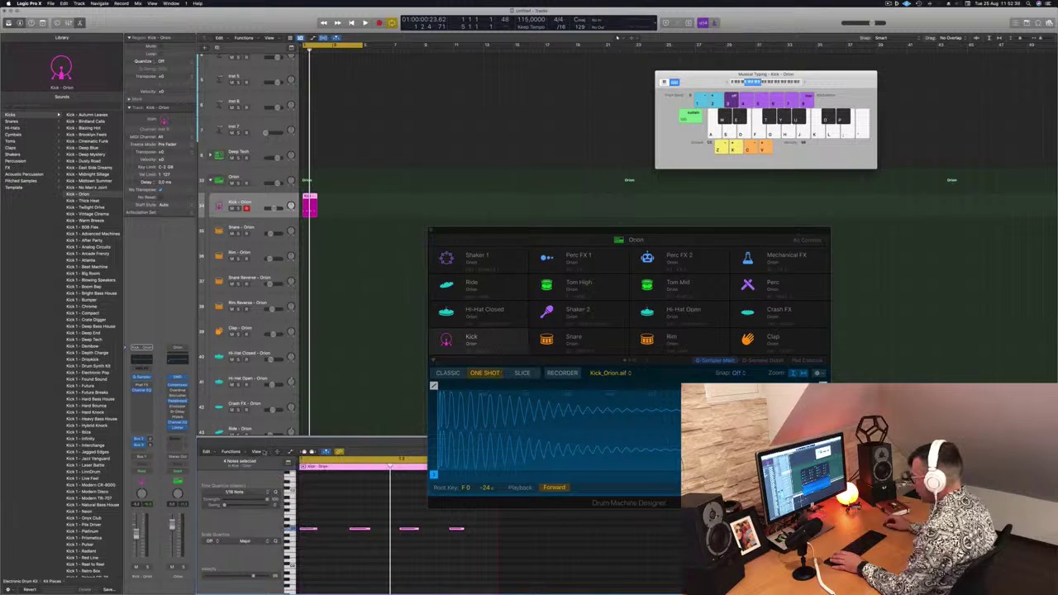
click(264, 452)
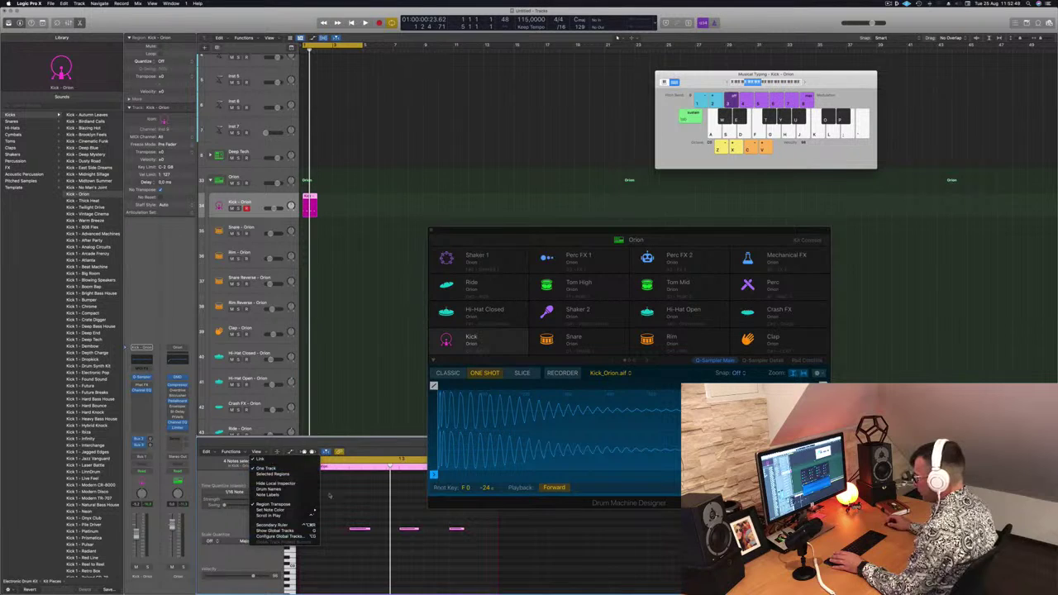
click(258, 467)
- Trim the Kick - Orion region's start past its first note and move the shortened region to bar 1
drag(297, 490, 328, 491)
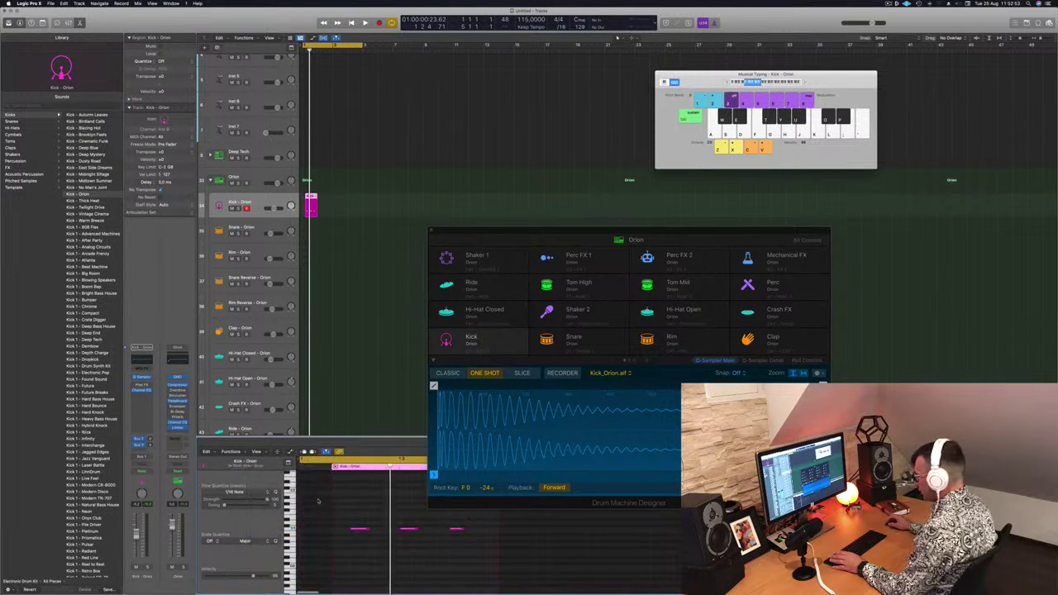
scroll(314, 502, down, 3)
scroll(314, 501, up, 3)
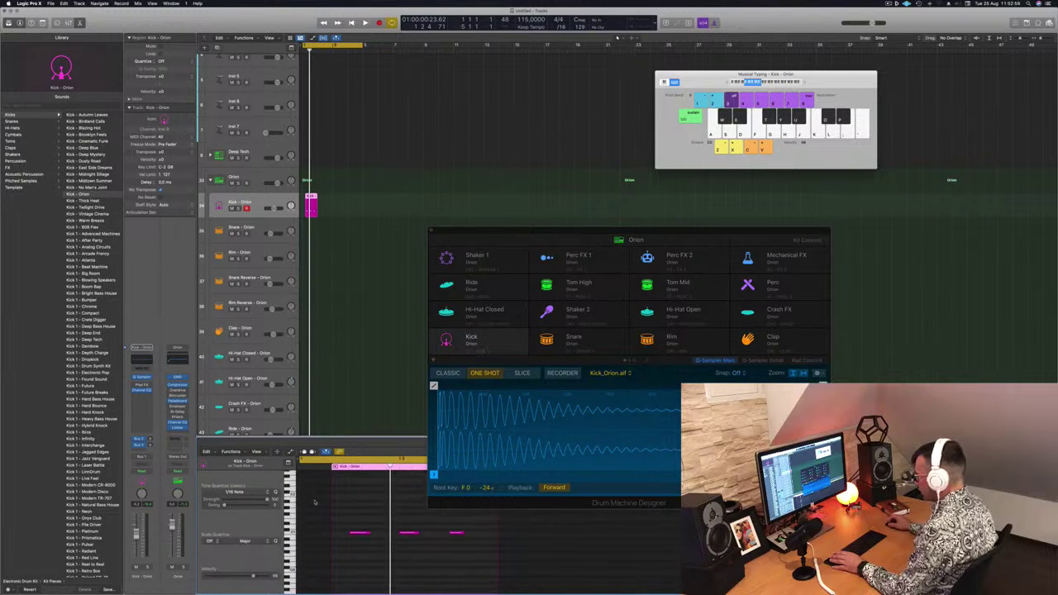
scroll(362, 521, left, 1)
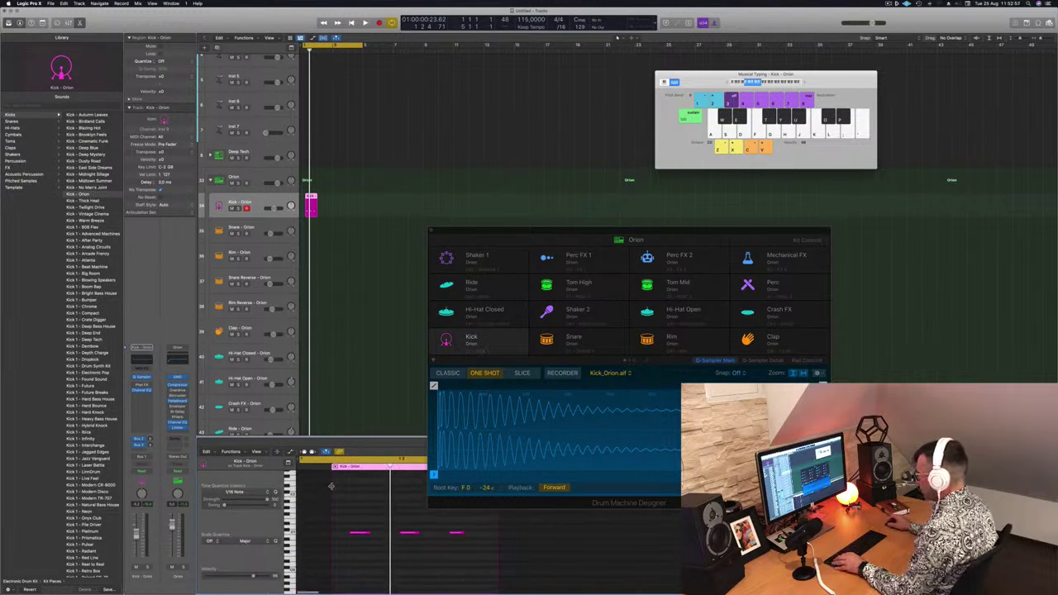
drag(311, 203, 302, 219)
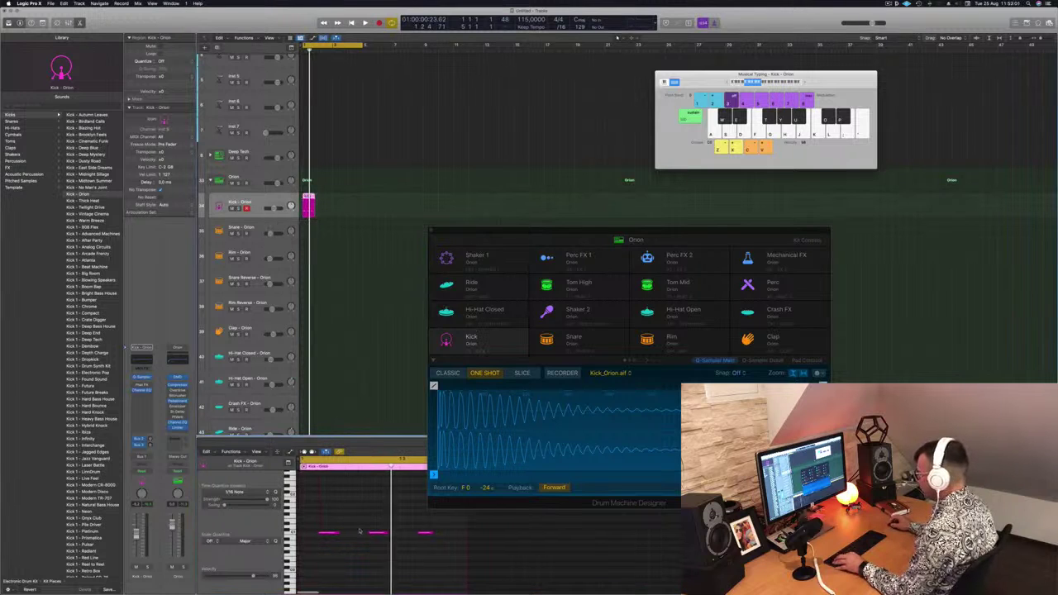
- Shift the three remaining kick notes to the region's start and copy the last one to the fourth beat
drag(317, 520, 452, 554)
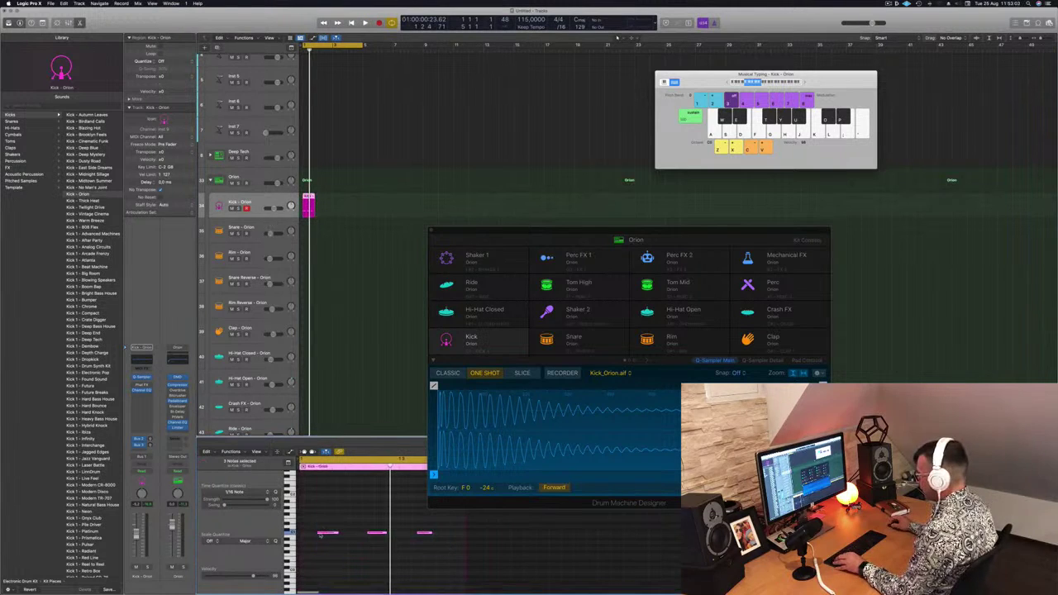
drag(321, 536, 310, 536)
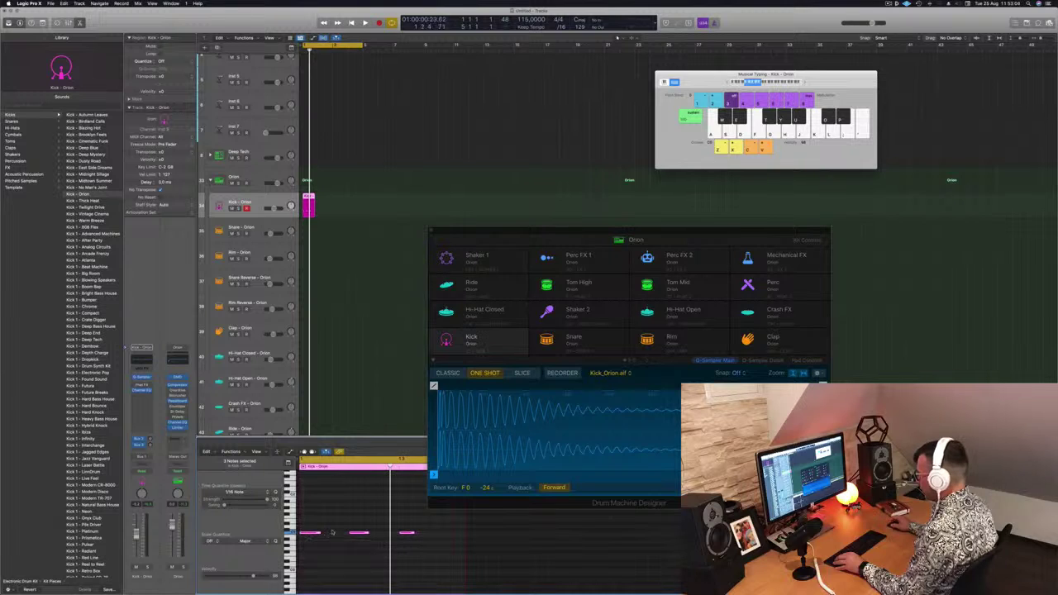
click(407, 533)
drag(408, 533, 460, 536)
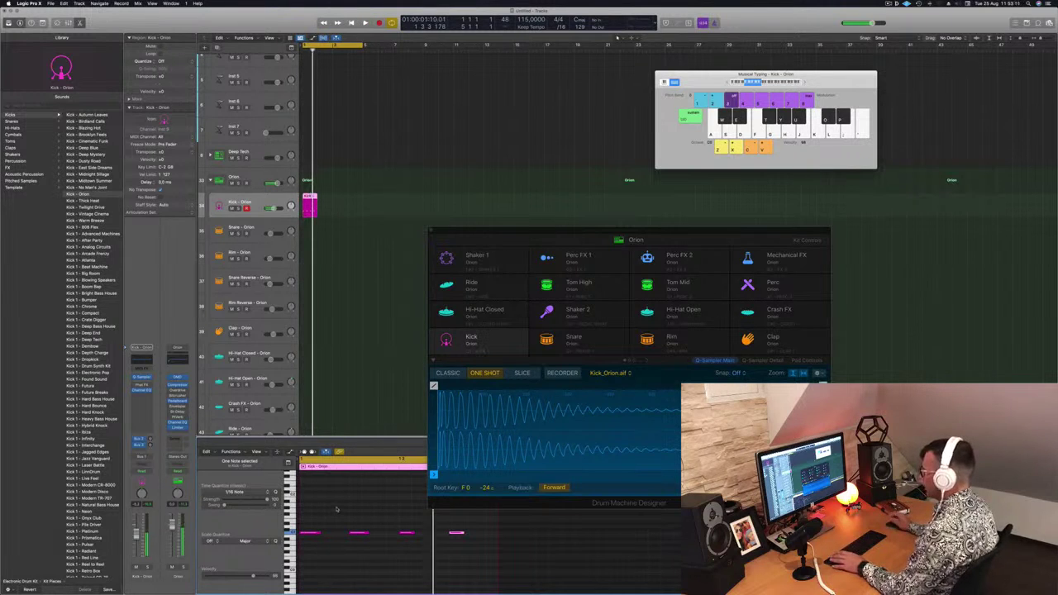
- Select all four kick notes in the piano roll and transpose them to a lower pitch, auditioning the pitches during playback
key(space)
drag(299, 513, 521, 570)
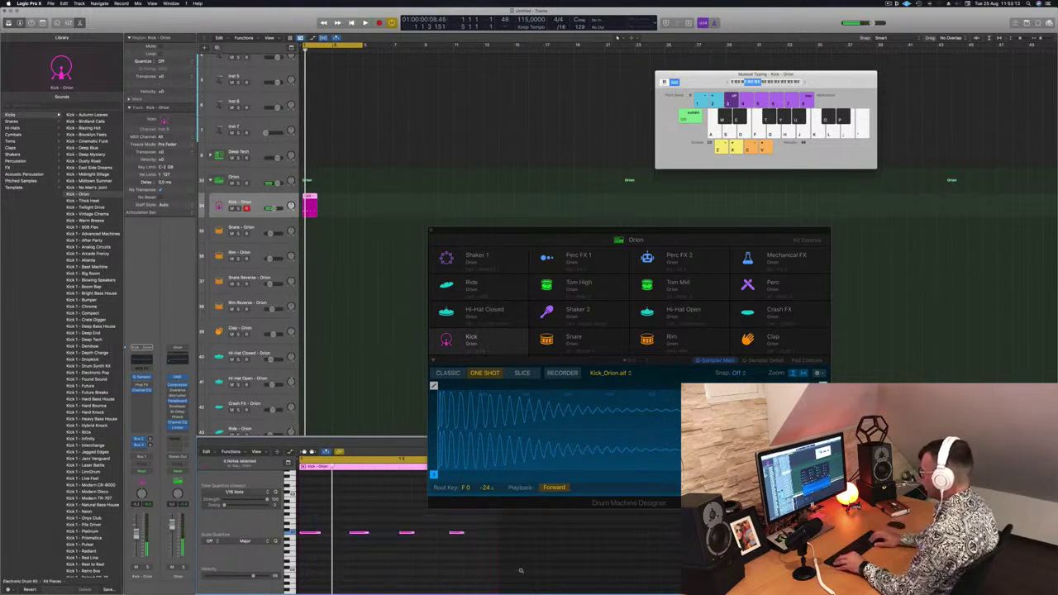
key(space)
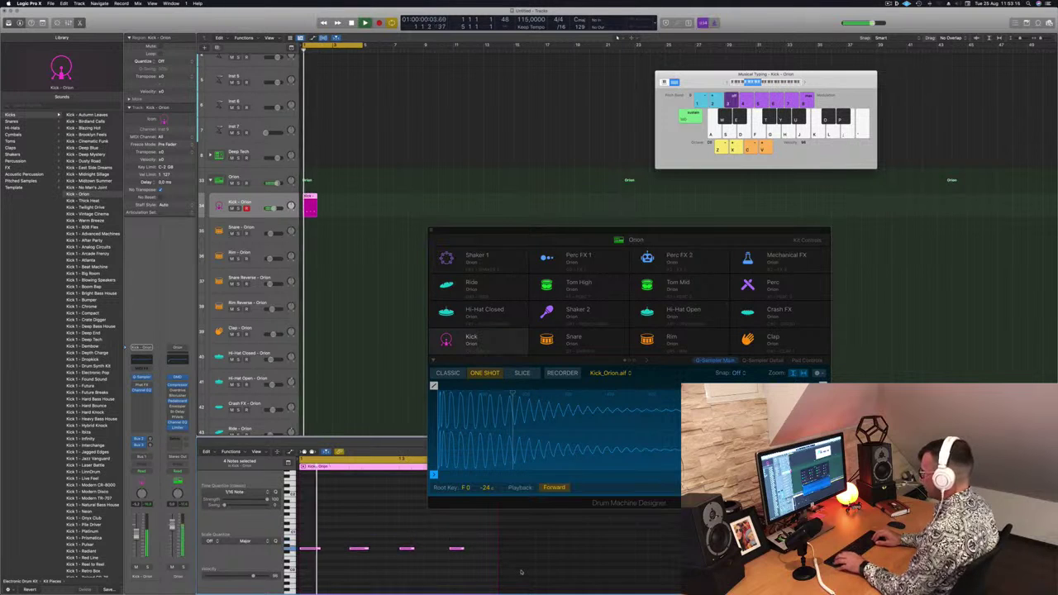
key(alt+Down)
key(alt+Down)
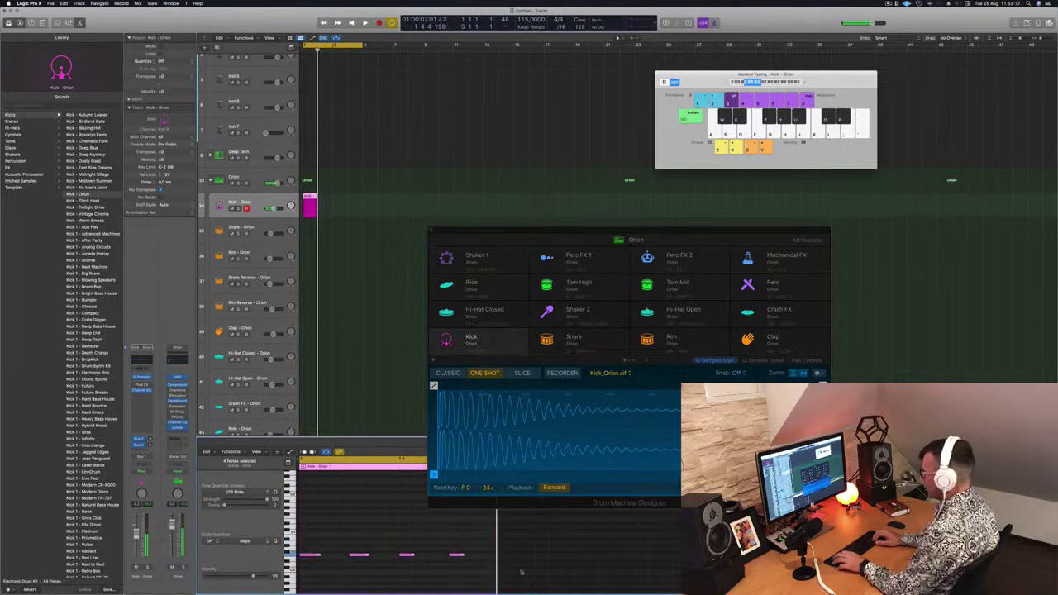
key(alt+Up)
key(alt+Up)
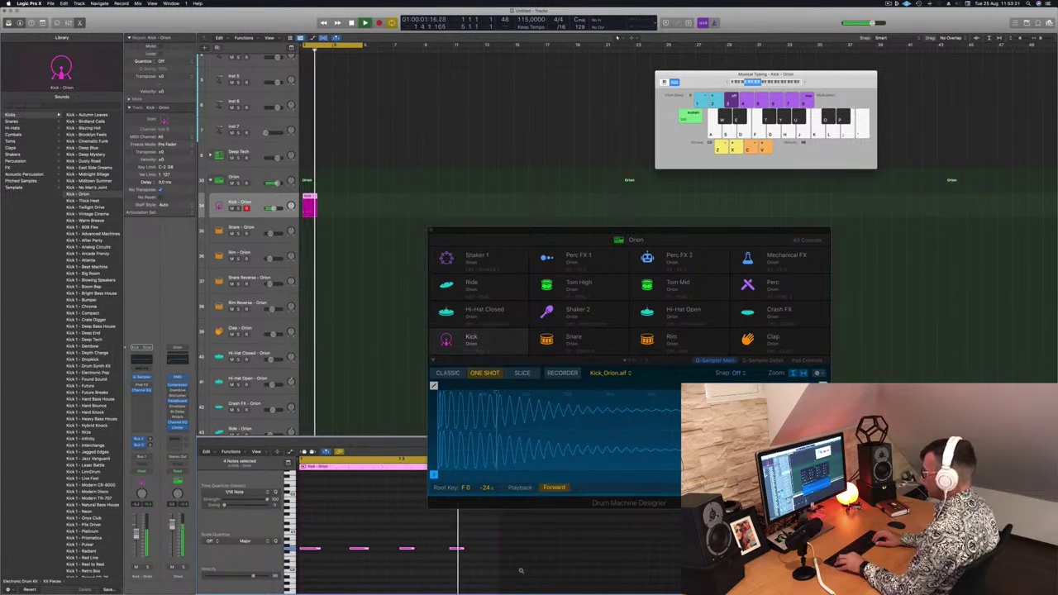
key(space)
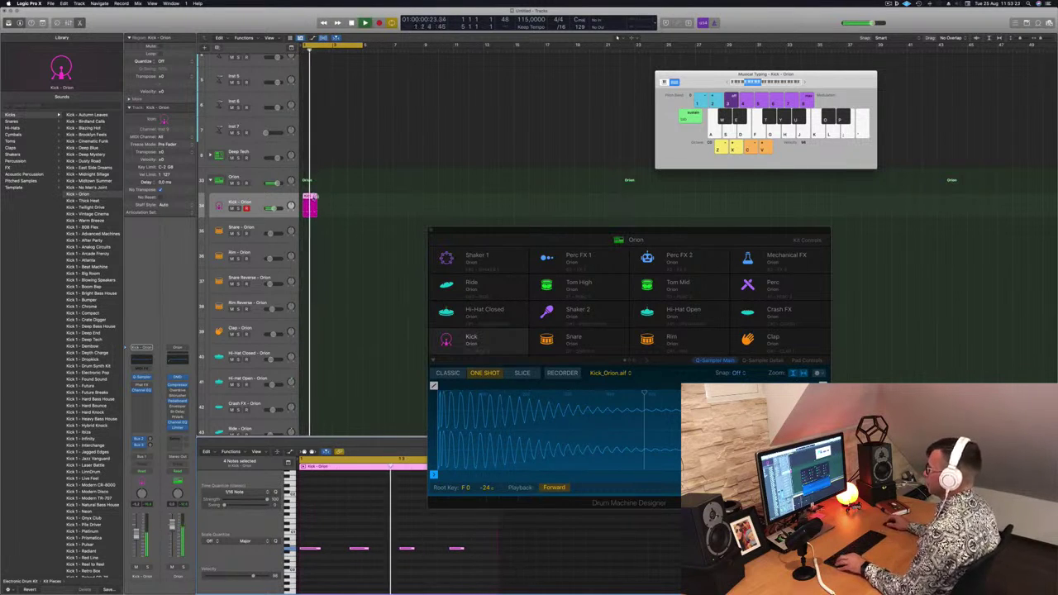
- Copy the one-bar Kick - Orion region along its track until it fills bars 1 to 4
drag(309, 202, 336, 206)
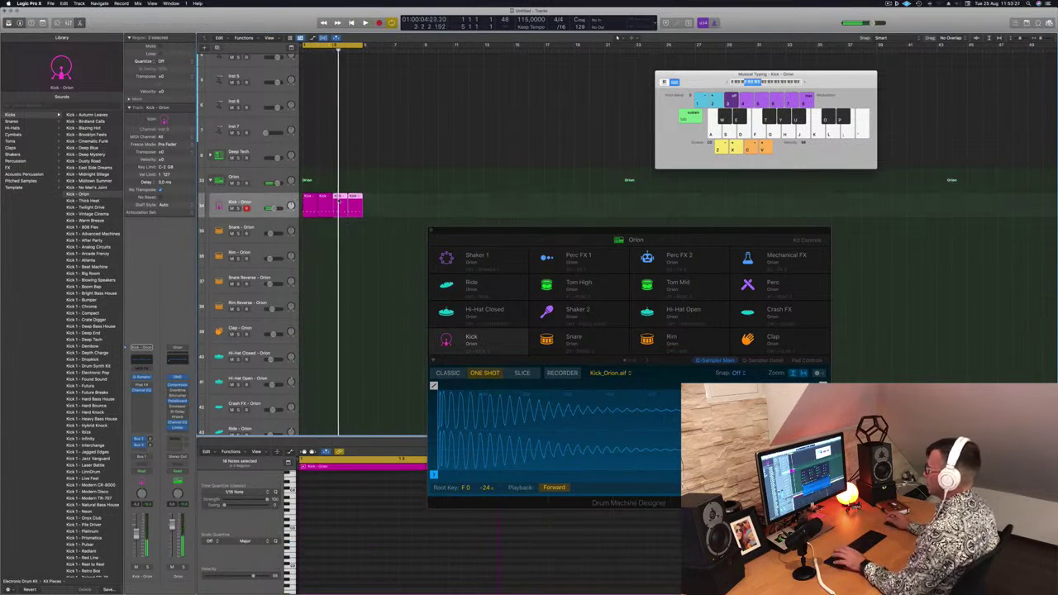
click(358, 235)
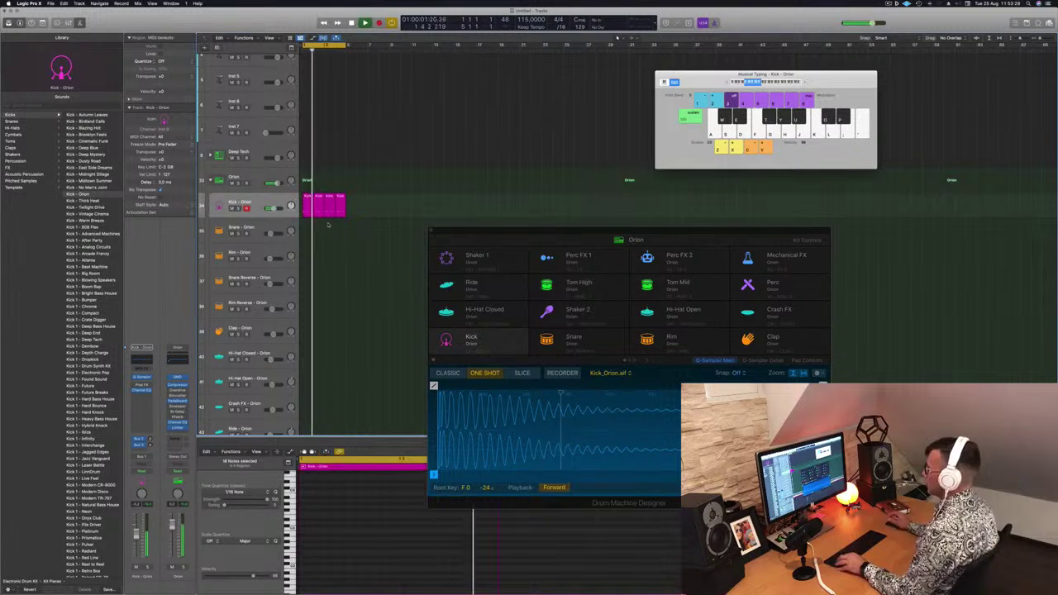
- Copy the first kick region to the Hi-Hat Open - Orion track at bar 1 and show its notes in the piano roll
click(308, 201)
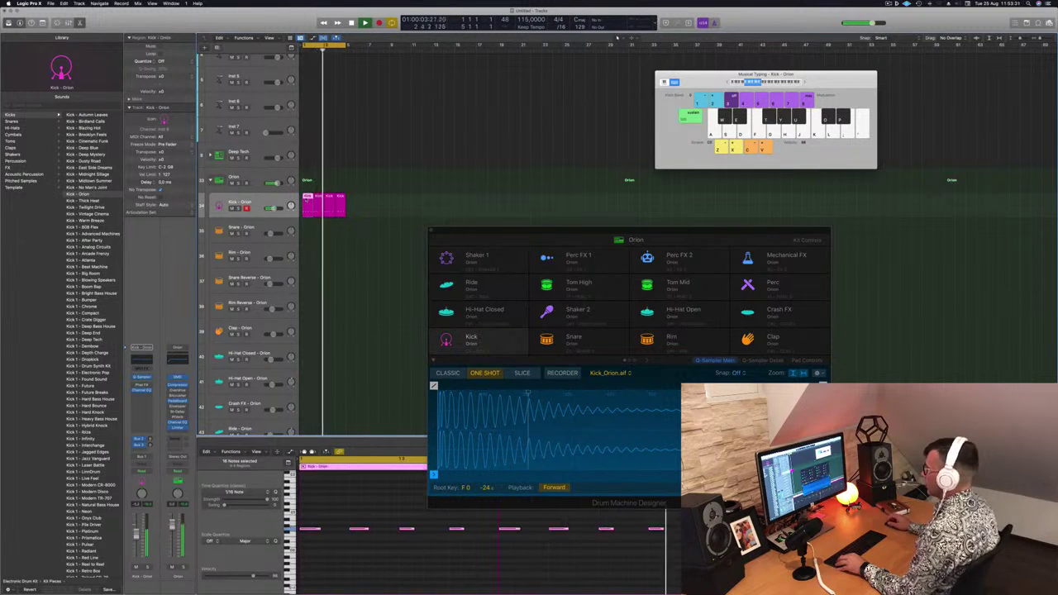
scroll(322, 240, down, 1)
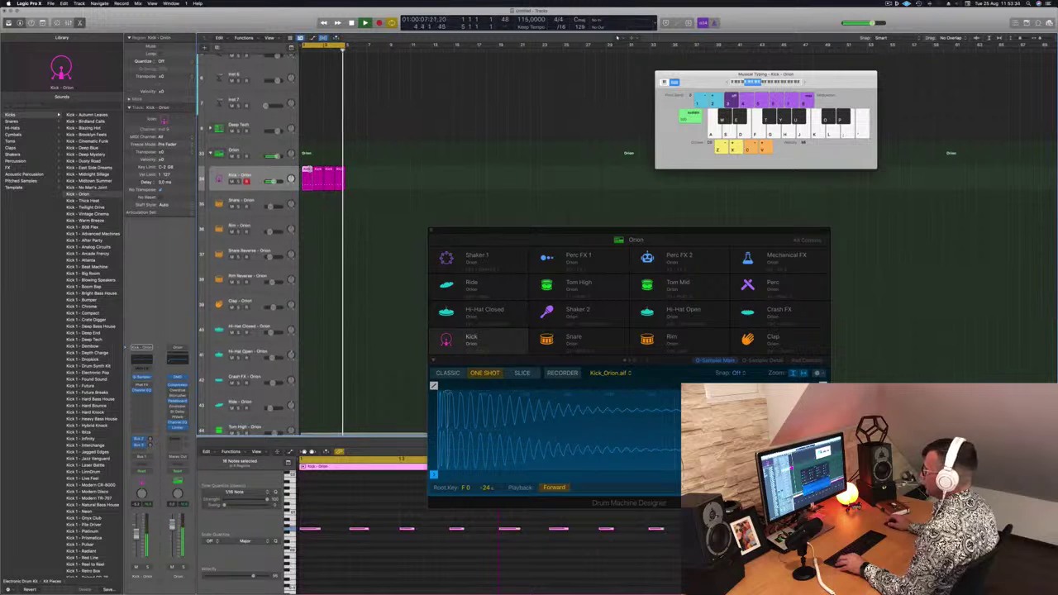
drag(310, 175, 314, 388)
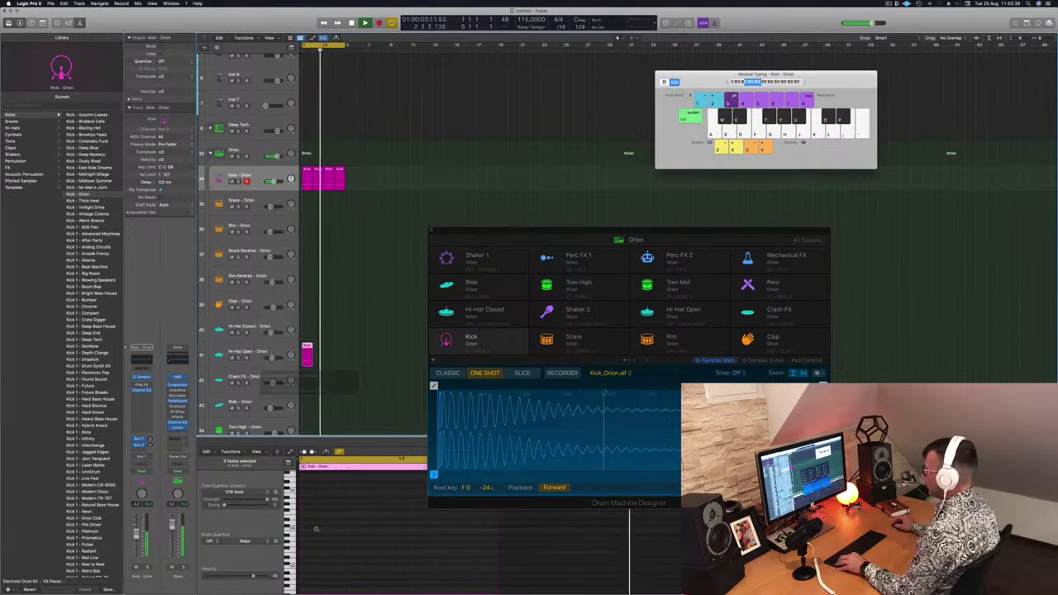
click(309, 354)
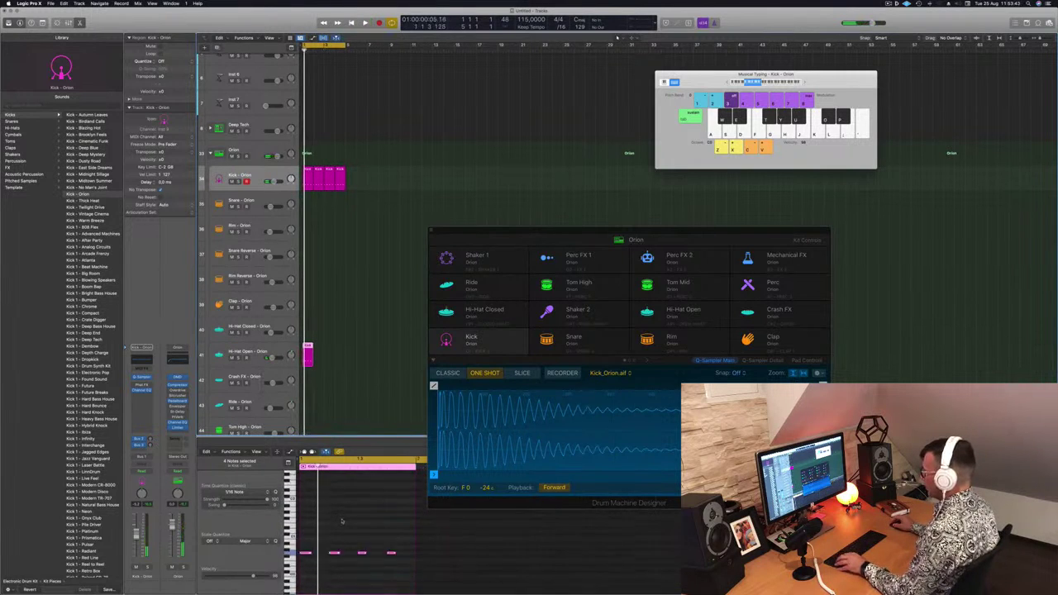
- Shift the four open hi-hat notes half a beat later onto the off-beats and copy the region across bars 1 to 4
scroll(341, 521, down, 3)
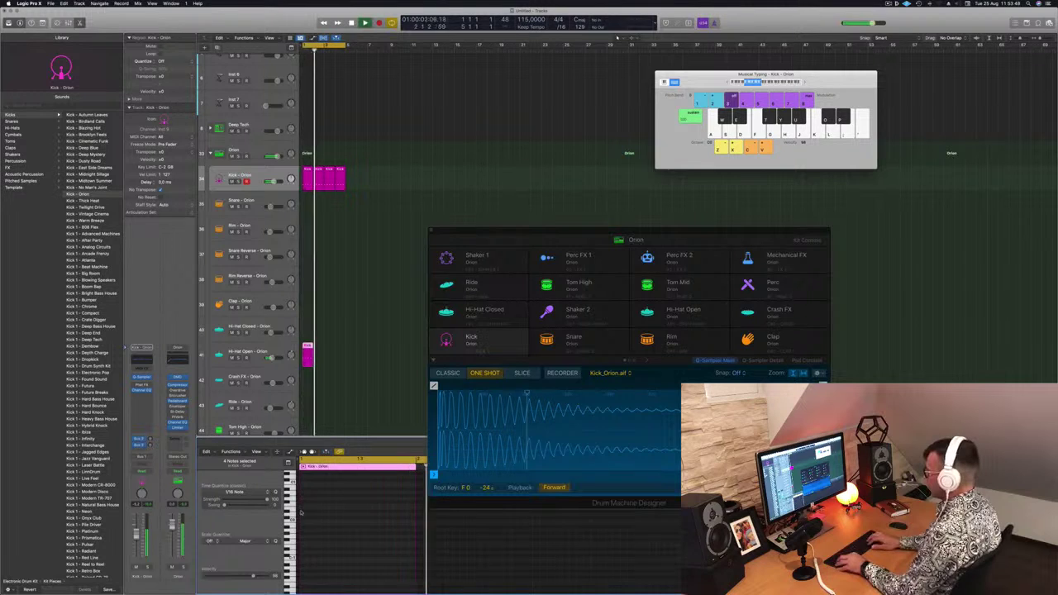
scroll(343, 515, down, 6)
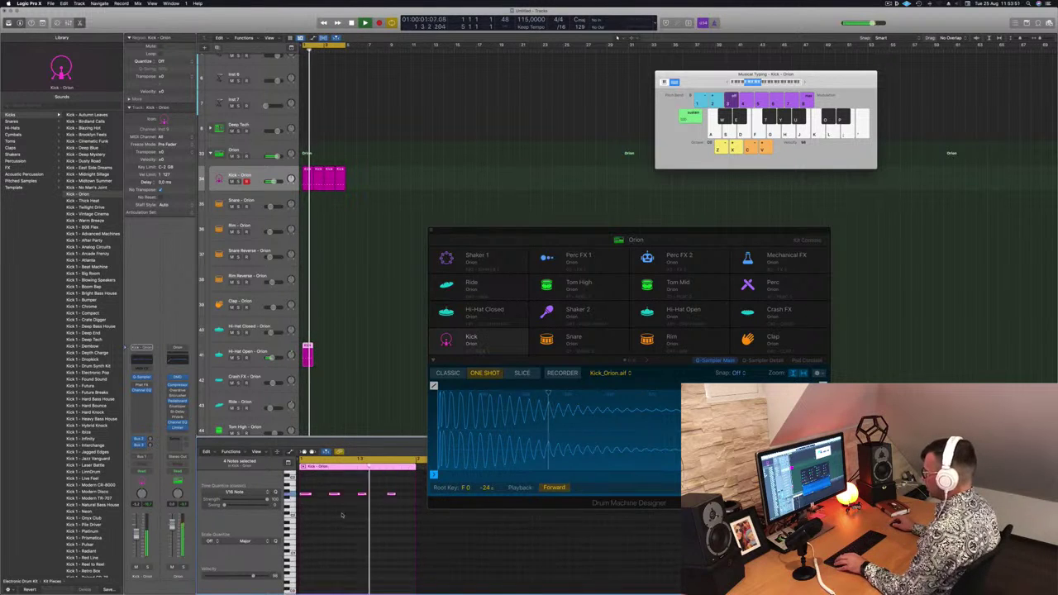
drag(304, 499, 404, 524)
key(alt+Right)
key(alt+Right)
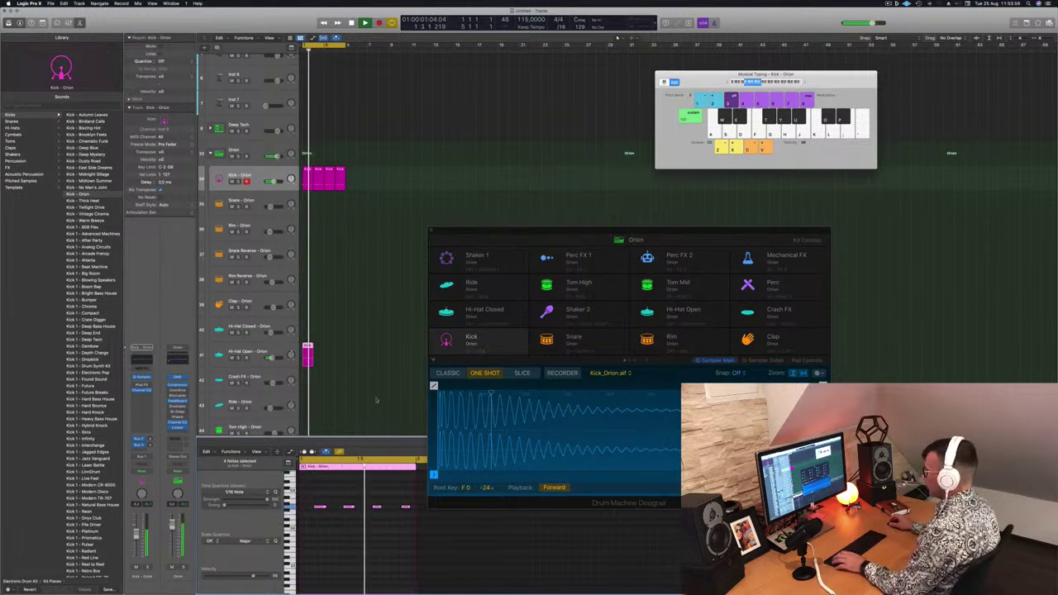
drag(307, 352, 337, 354)
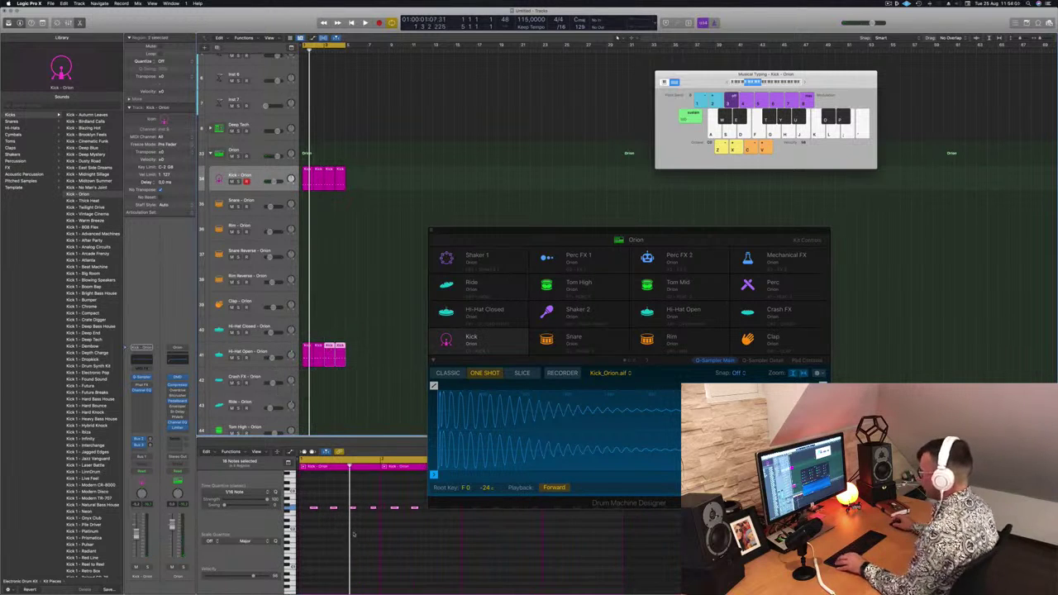
- Move the Drum Machine Designer window clear of the piano roll, transpose all sixteen open hi-hat notes up, and play the pattern
drag(556, 227, 628, 130)
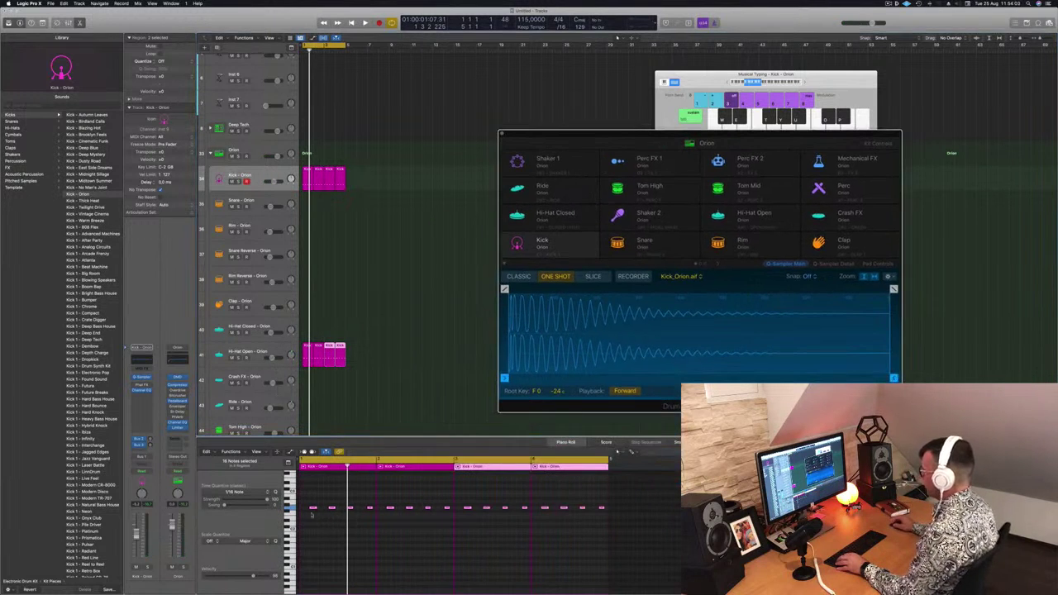
drag(311, 499, 639, 527)
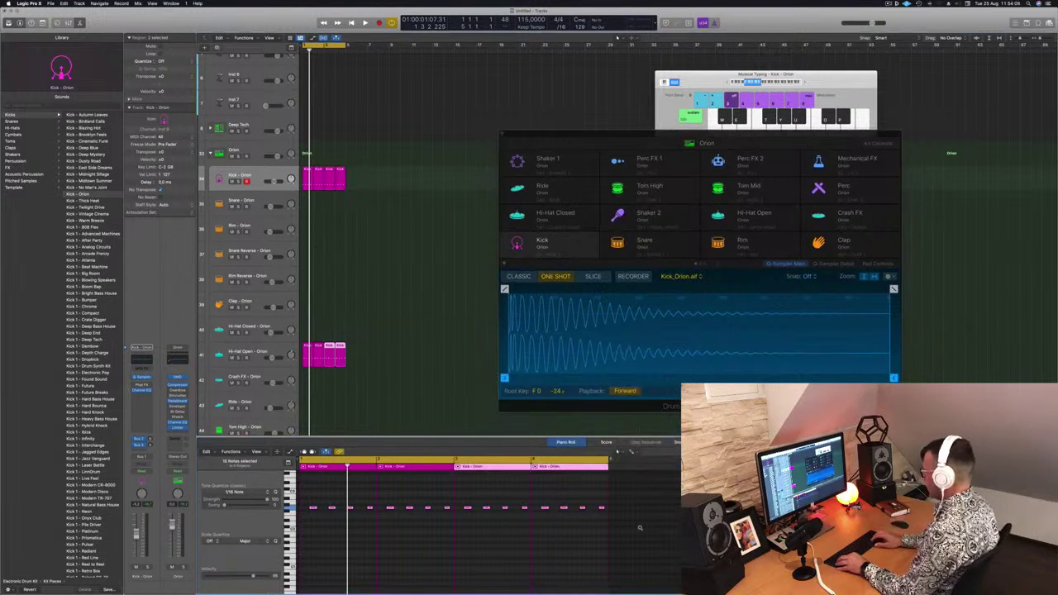
key(alt+Up)
key(alt+Up)
key(alt+Up)
key(space)
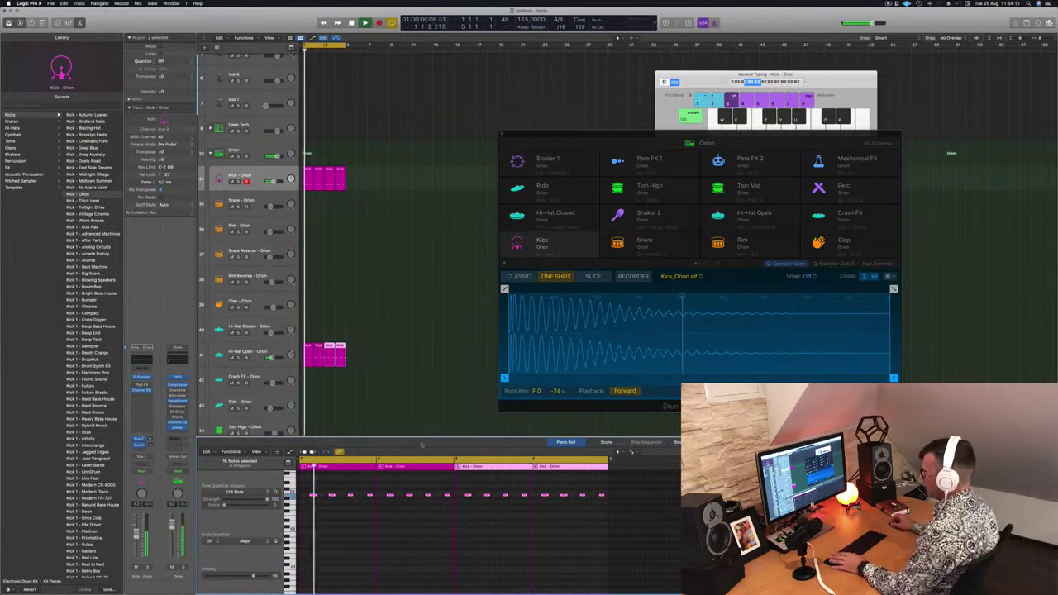
- Shorten the Hi-Hat Open sample to end at 0.761 s and give it a long fade-out
click(223, 355)
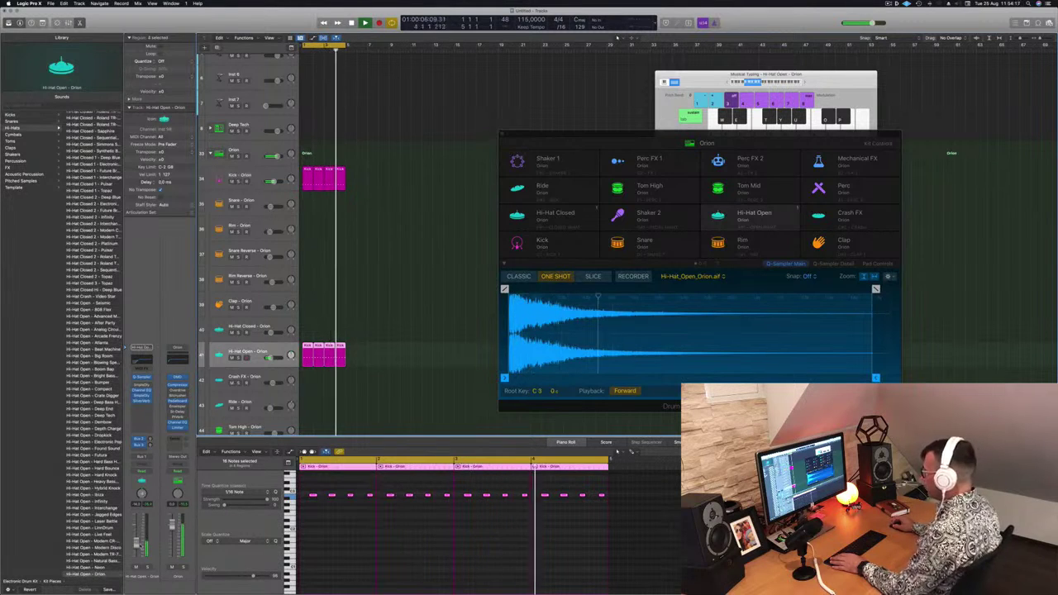
drag(649, 139, 638, 131)
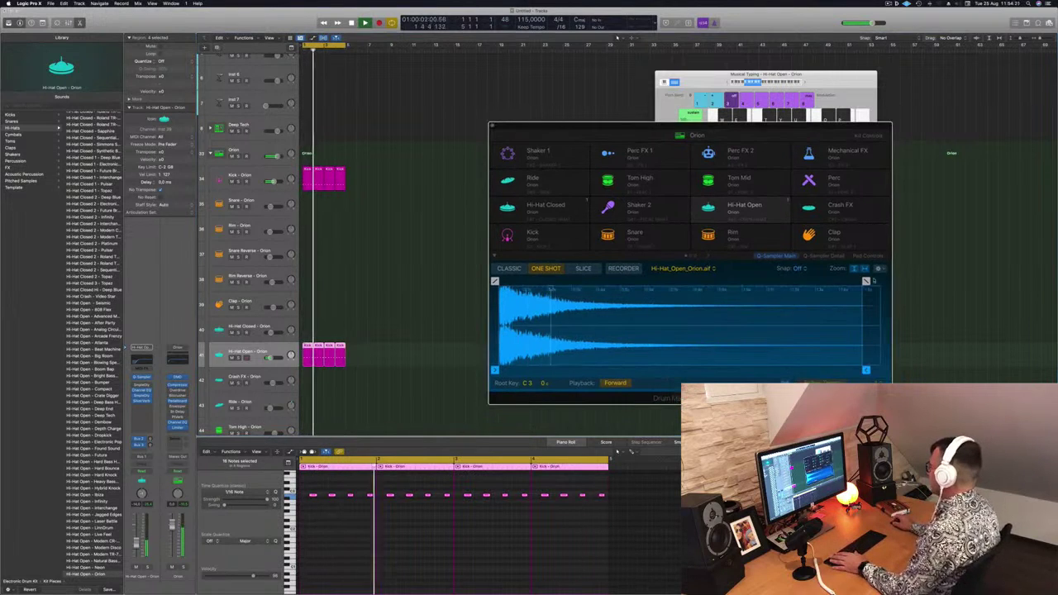
drag(865, 281, 732, 281)
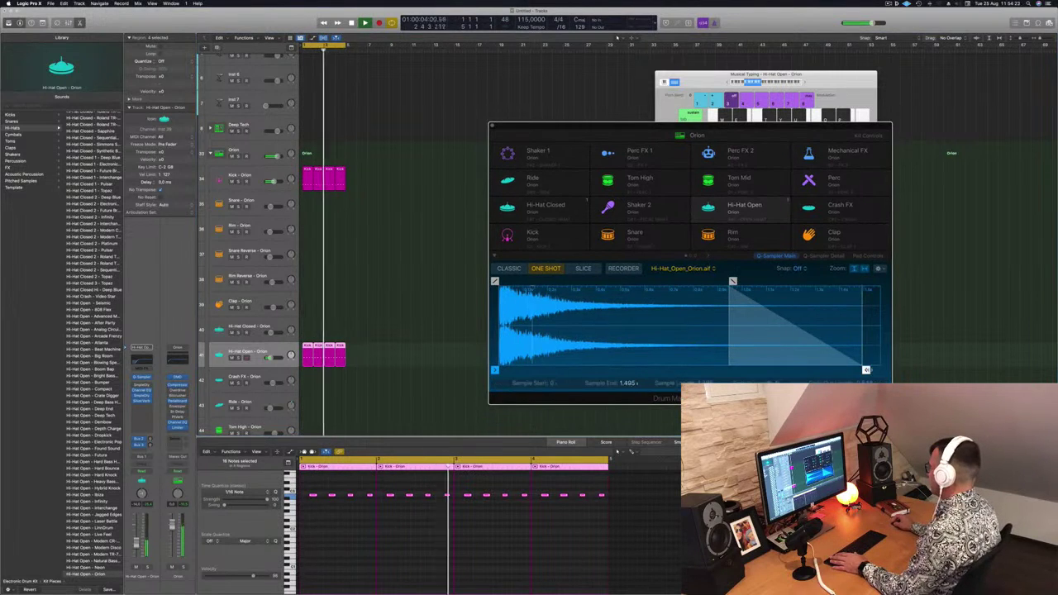
drag(865, 369, 670, 375)
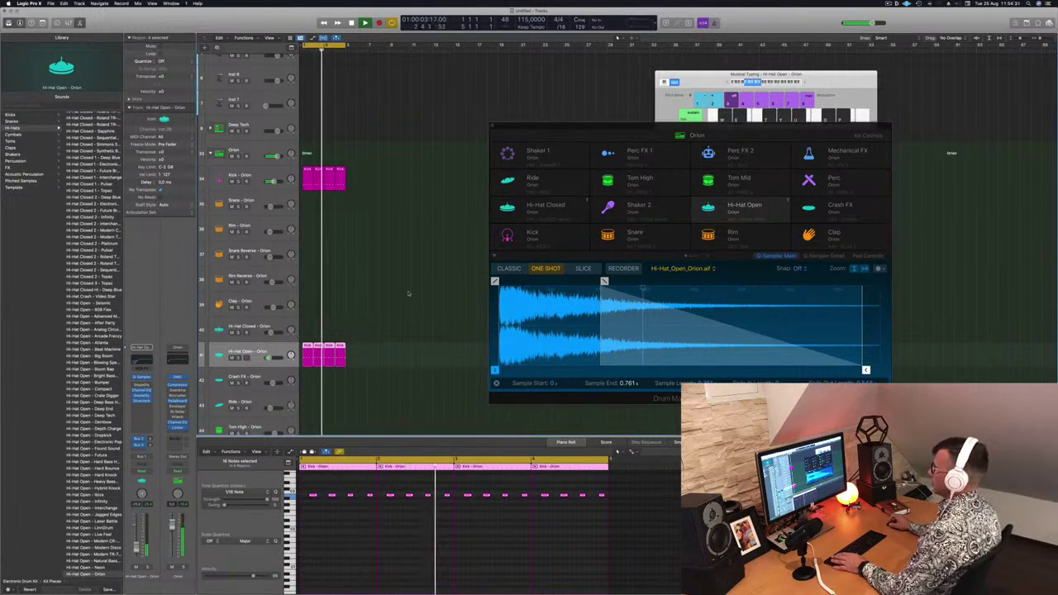
- Copy the first kick region to the Snare - Orion track and keep only its notes on beats 2 and 4
scroll(325, 159, down, 2)
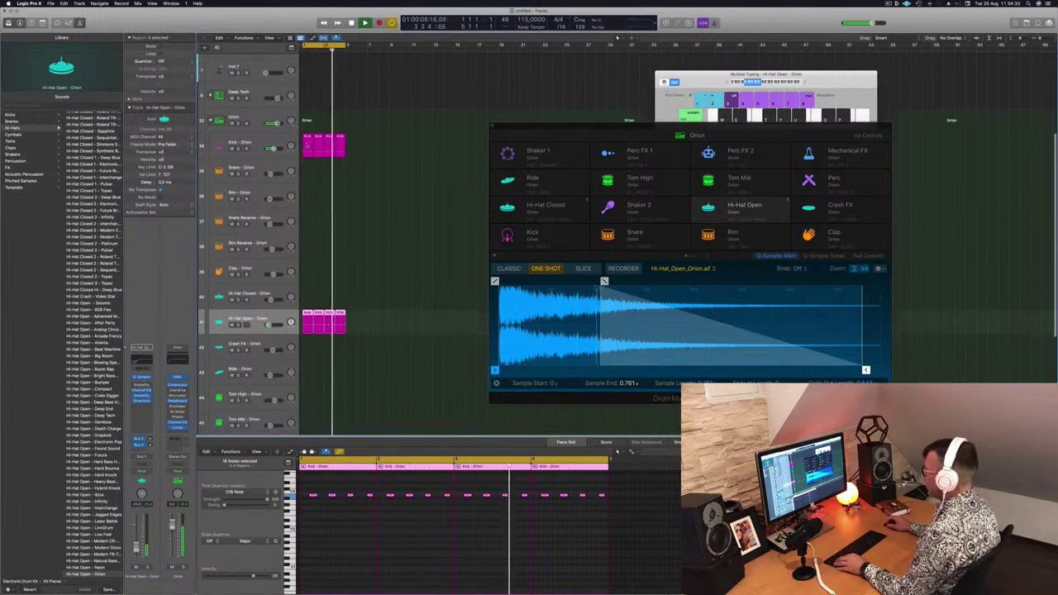
click(307, 147)
drag(307, 147, 306, 172)
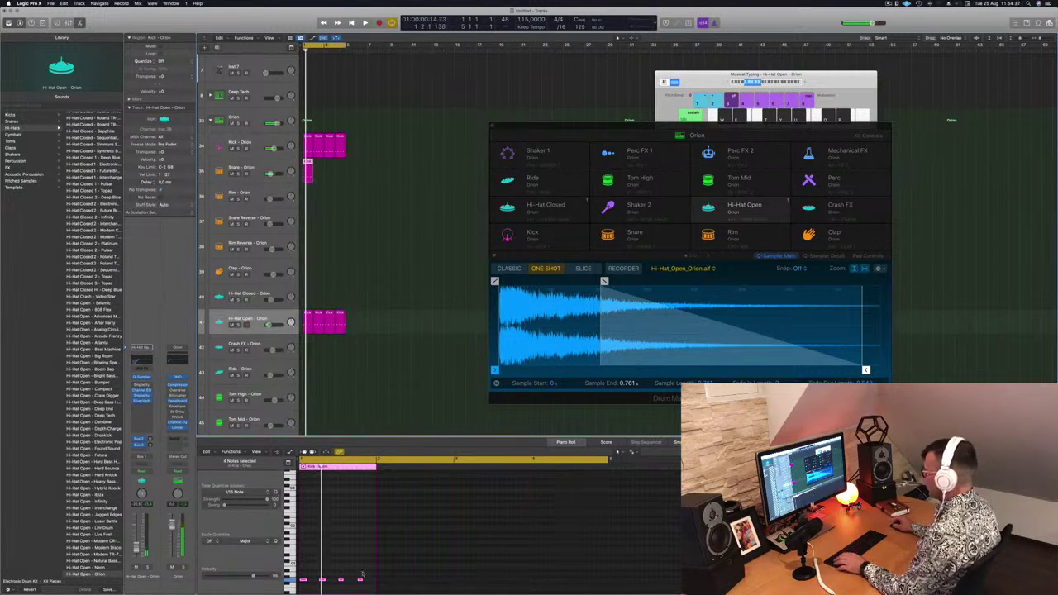
scroll(362, 574, down, 3)
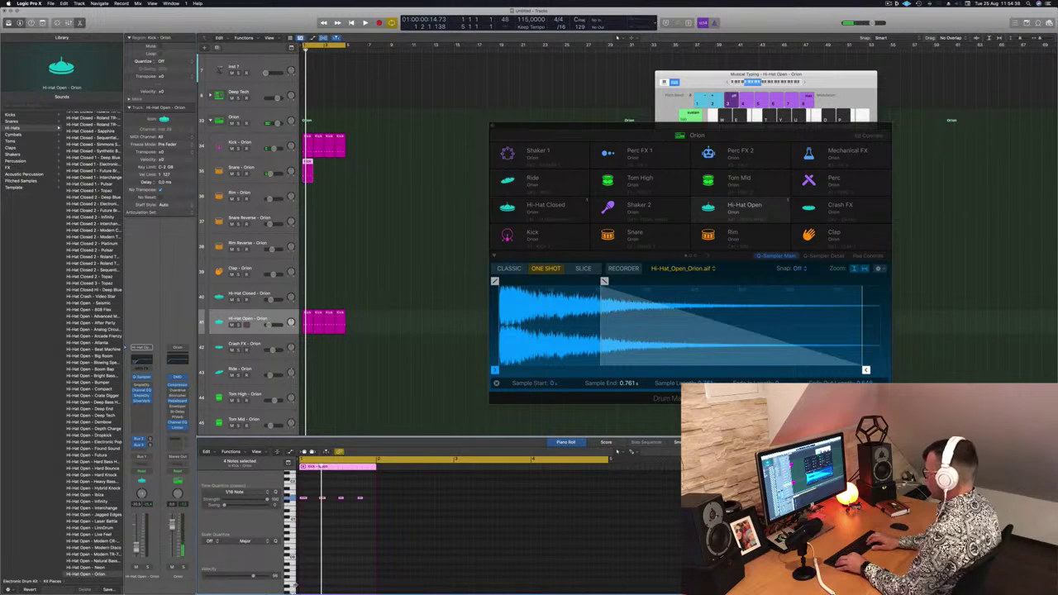
scroll(310, 506, down, 3)
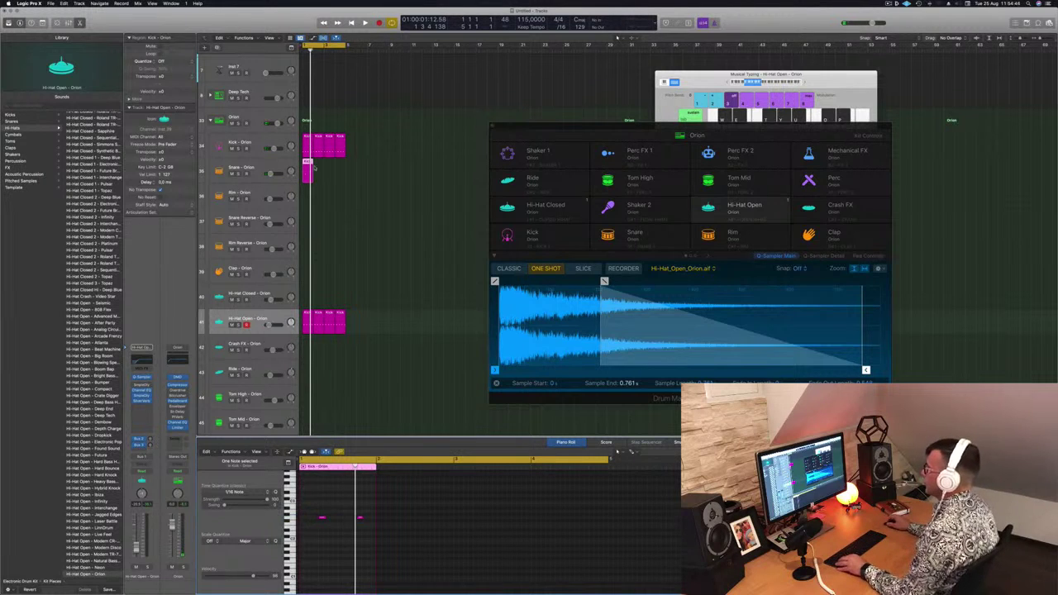
- Copy the one-bar snare region across bars 1 to 4 and play back the combined pattern
drag(307, 163, 330, 169)
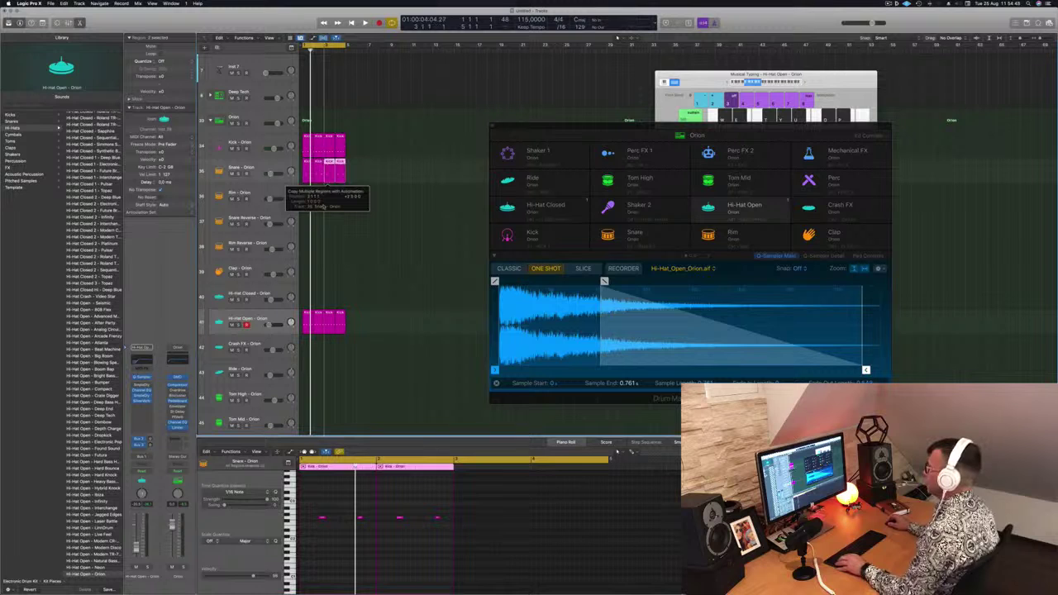
click(336, 545)
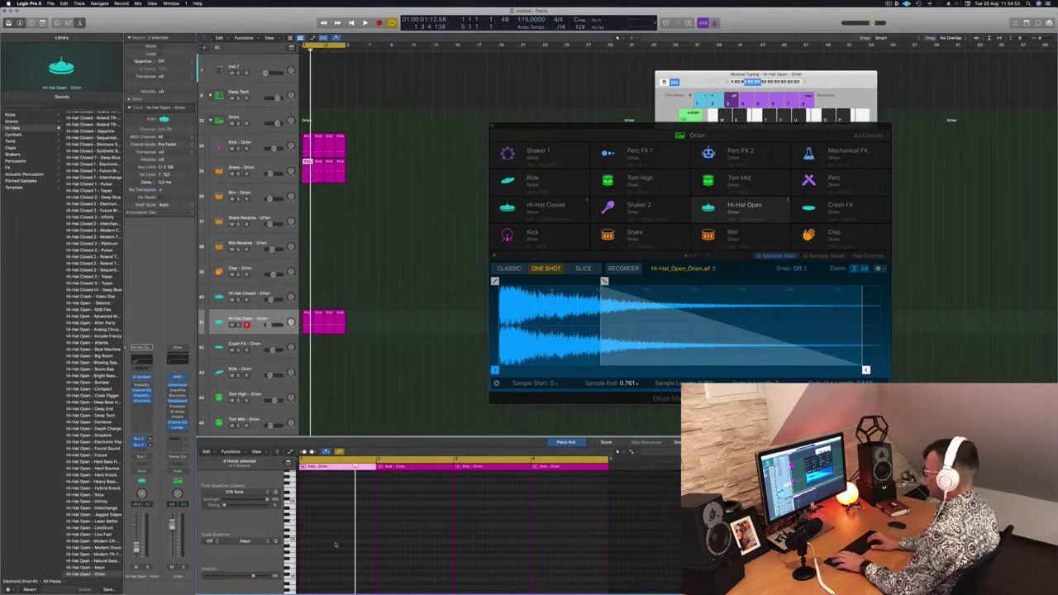
key(space)
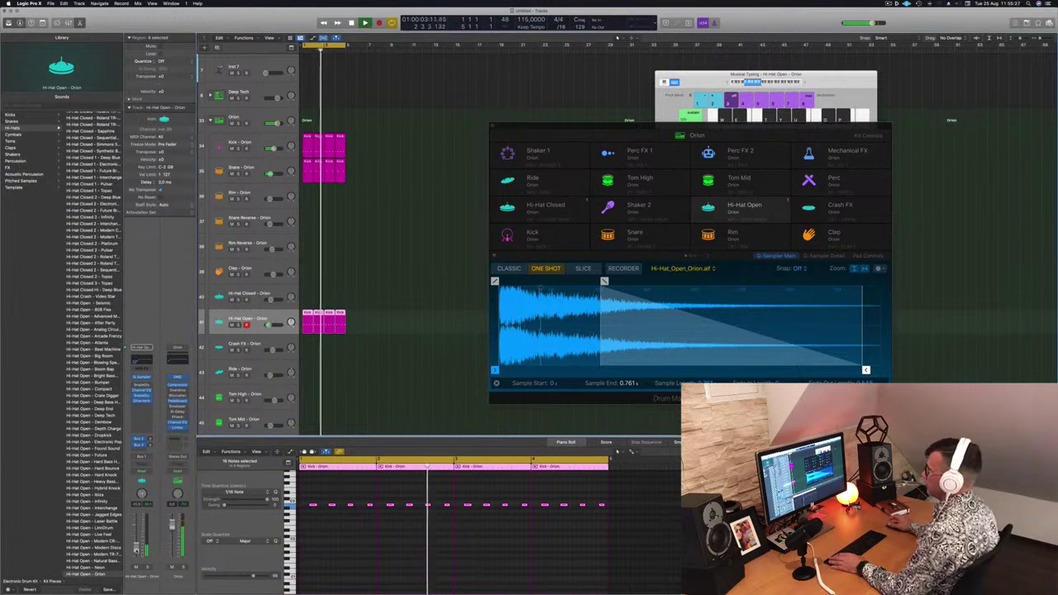
- Copy the first snare region to the Tom High - Orion track and reduce it to one note on the off-beat after beat 4
scroll(245, 400, down, 3)
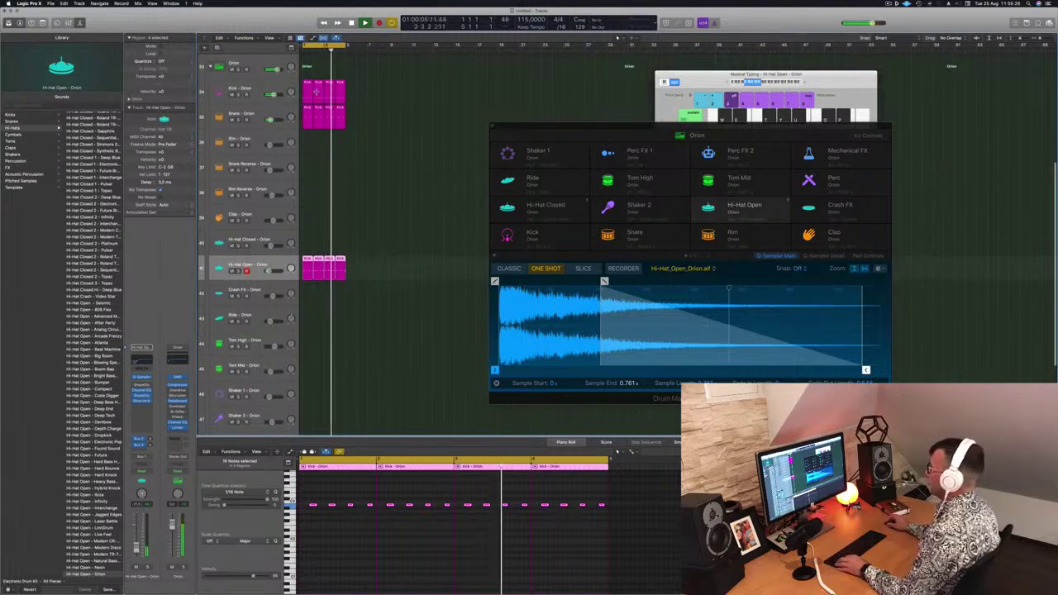
click(318, 346)
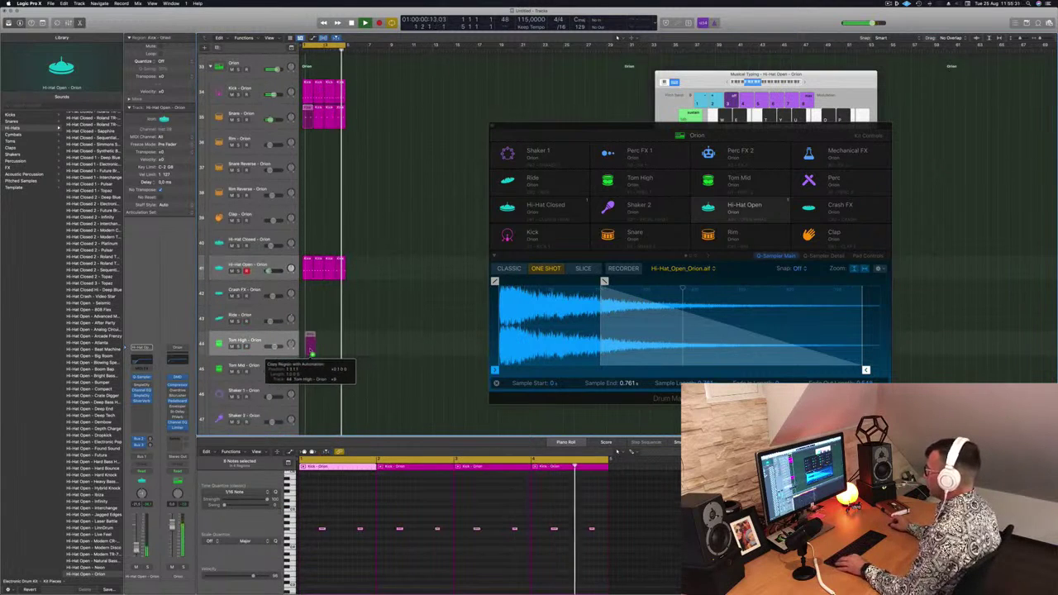
drag(307, 351, 309, 347)
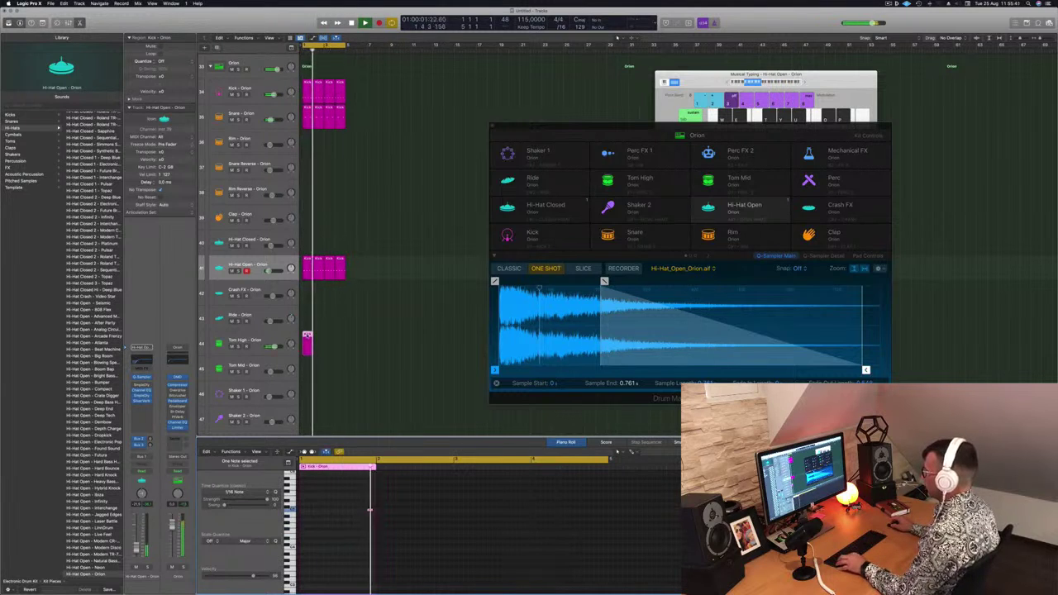
- Copy the one-note Tom High region across bars 1 to 4 and select the Tom High - Orion track while the beat plays
mouse_move(321, 342)
mouse_down()
mouse_move(332, 343)
mouse_move(308, 347)
mouse_up()
click(360, 539)
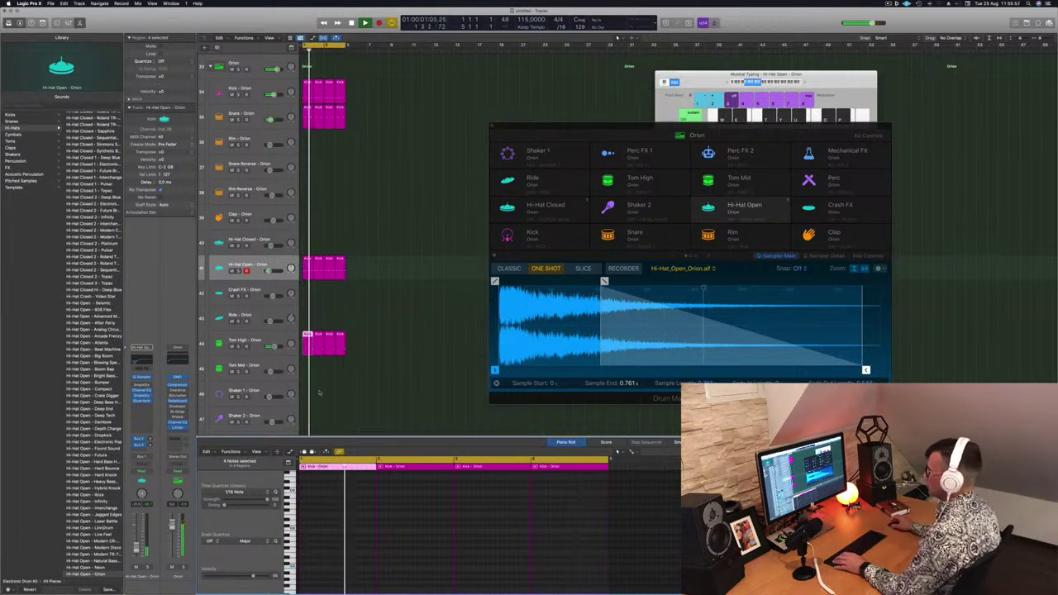
click(283, 336)
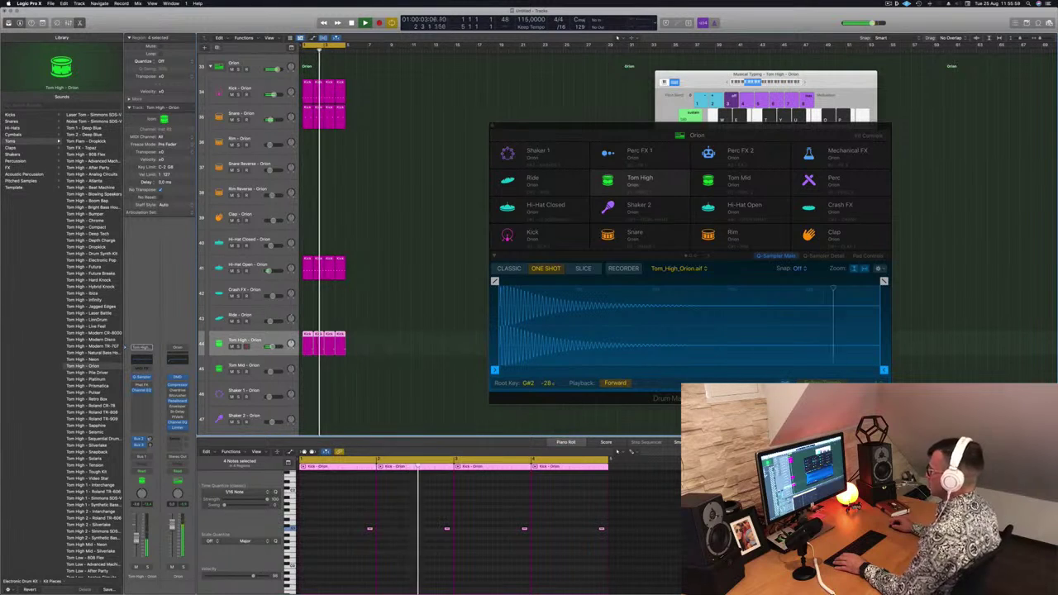
scroll(408, 133, up, 8)
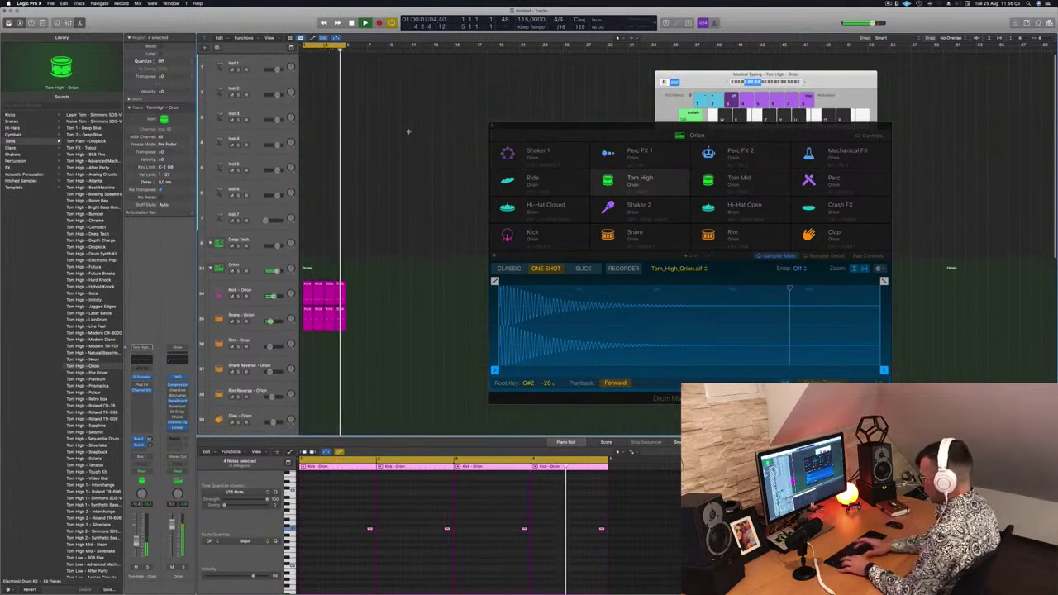
- Repeat the selected four-bar drum regions three times to fill 16 bars, and extend the cycle range to the end of bar 16
key(super+r)
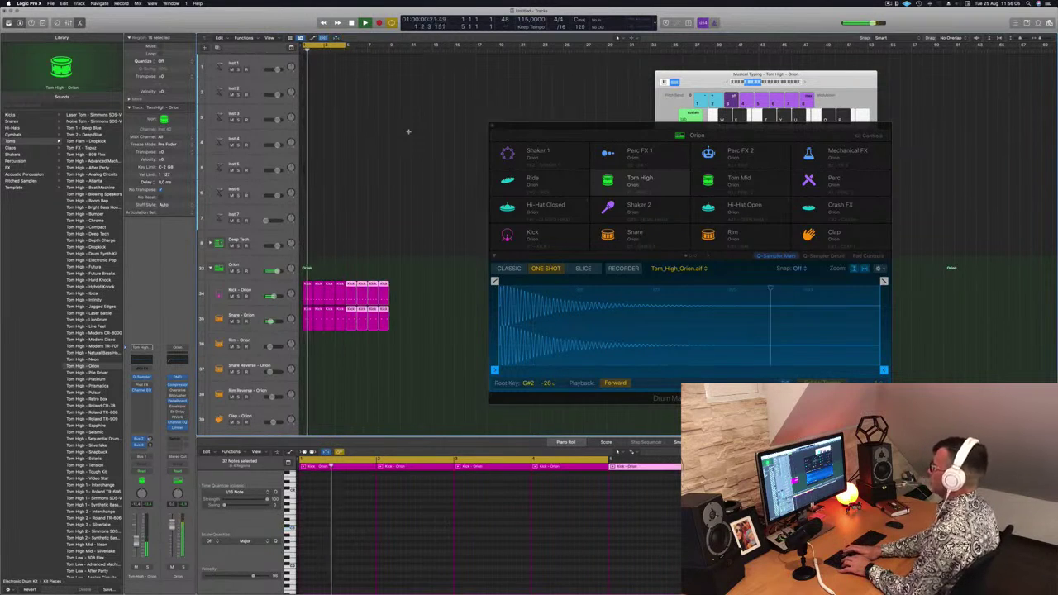
key(super+r)
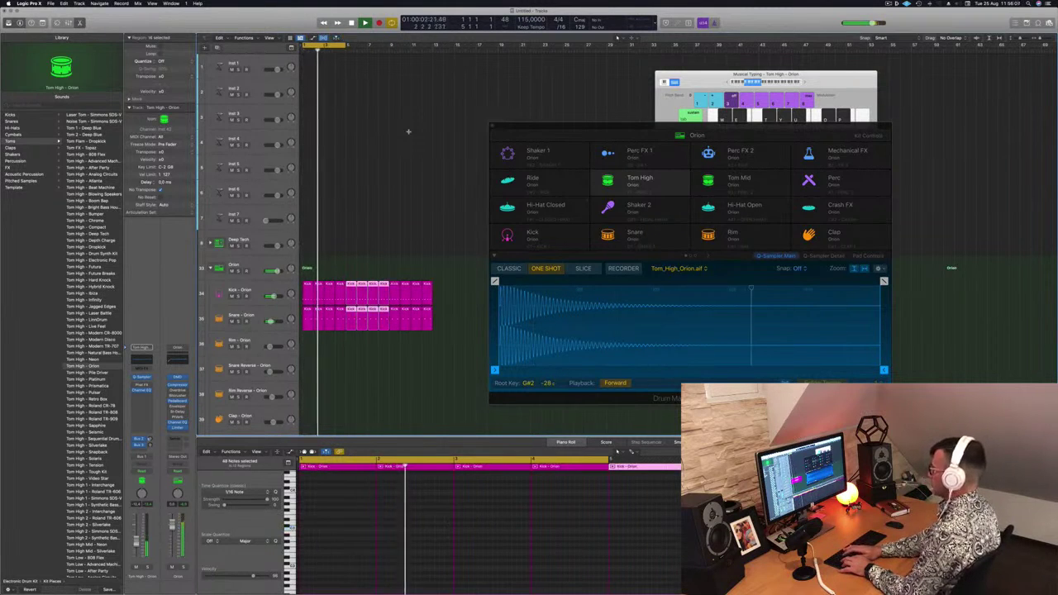
key(super+r)
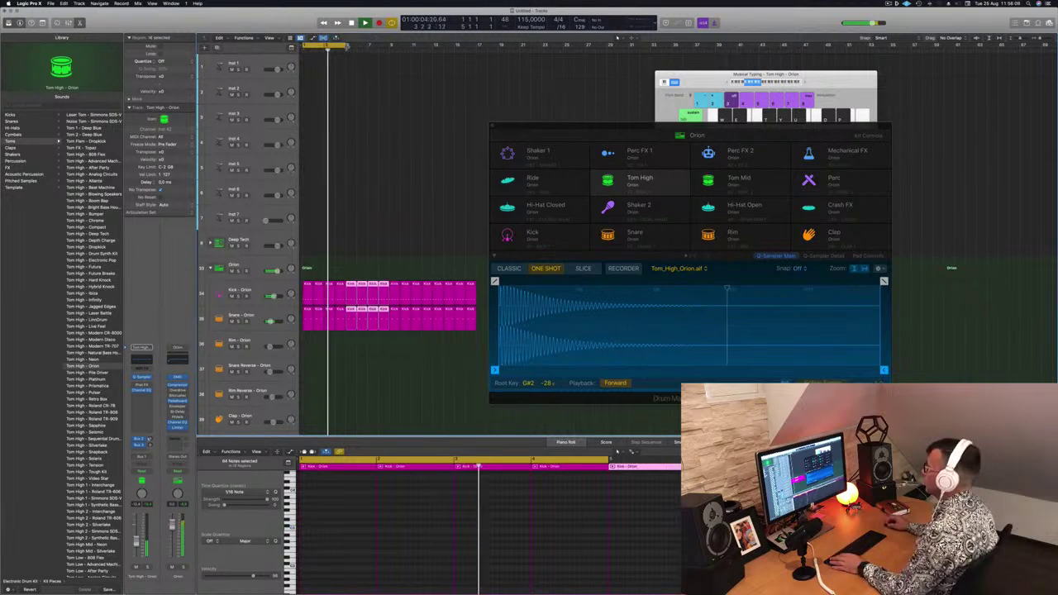
drag(347, 45, 476, 45)
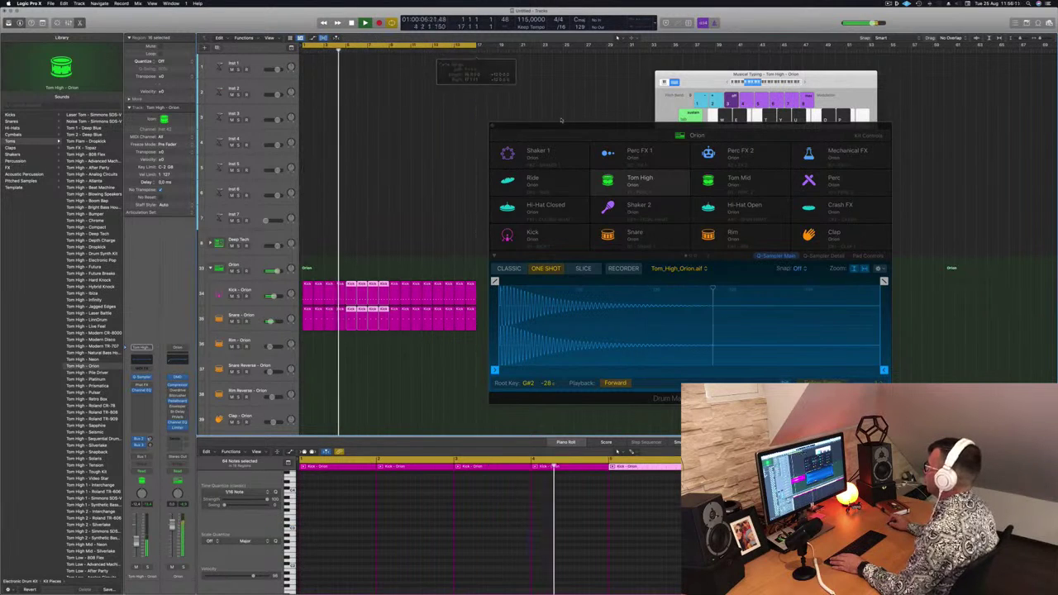
drag(560, 120, 828, 146)
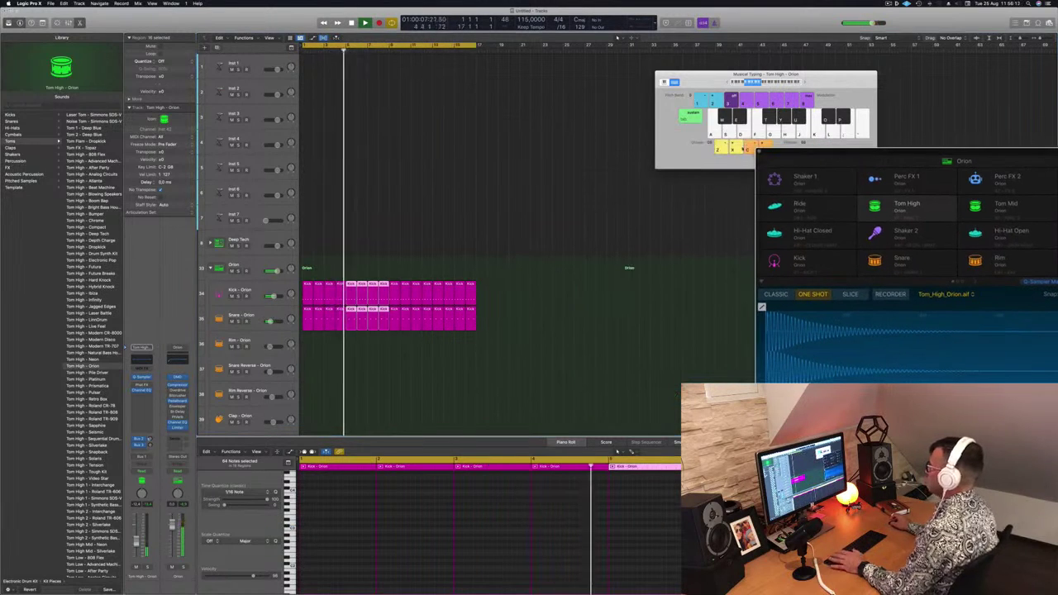
- Replace the instrument on the Inst 1 track with a stereo Retro Synth
click(263, 66)
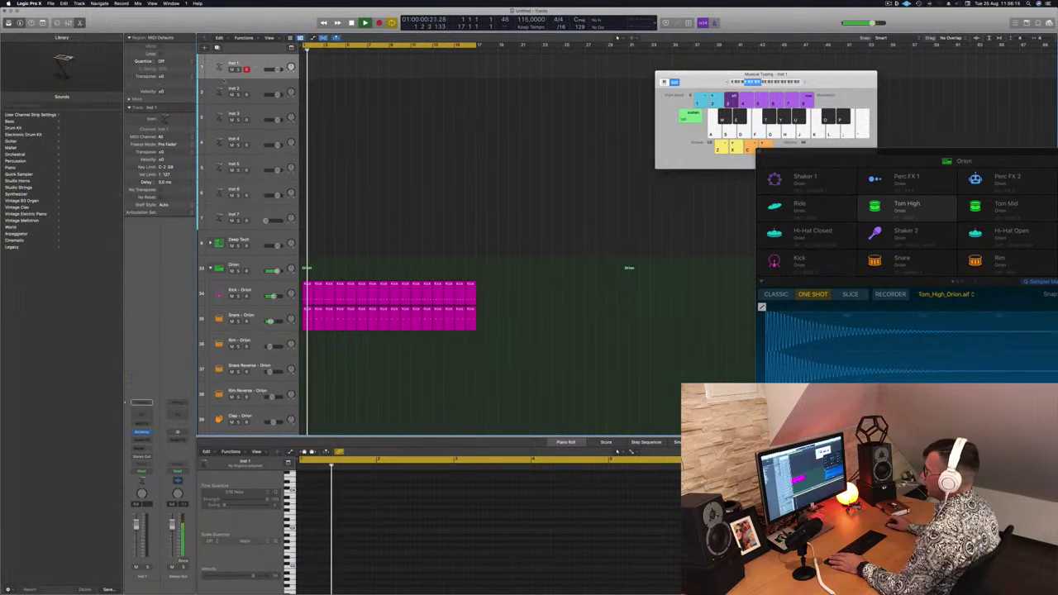
click(141, 431)
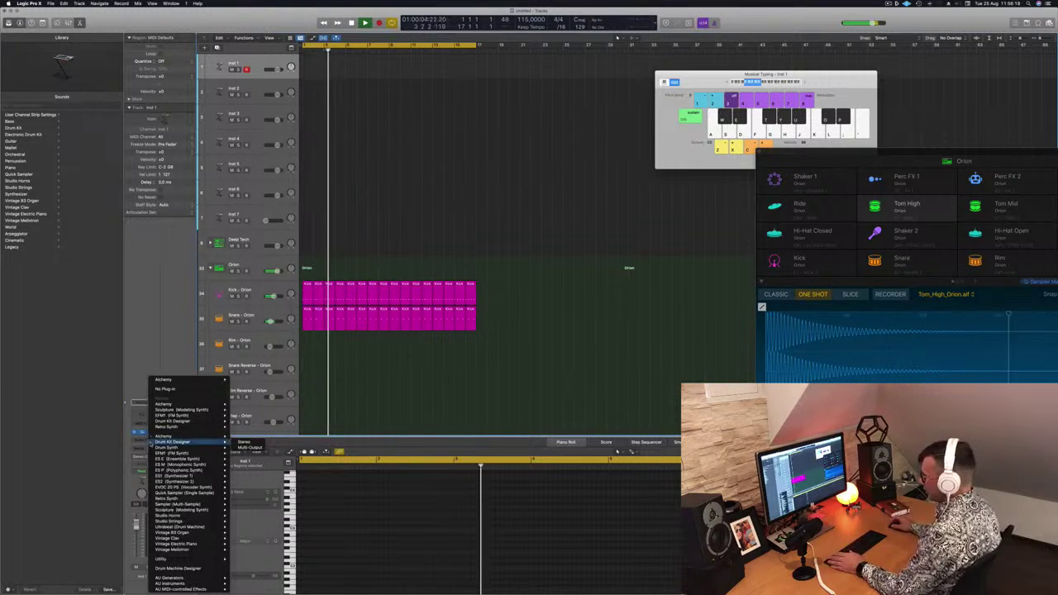
mouse_move(177, 533)
mouse_move(177, 477)
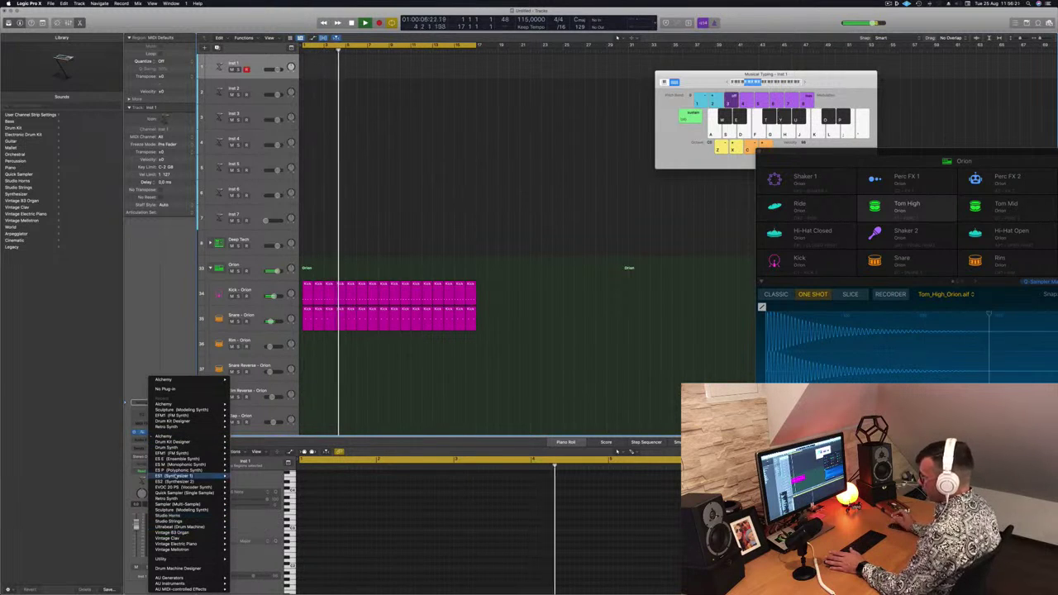
mouse_move(178, 498)
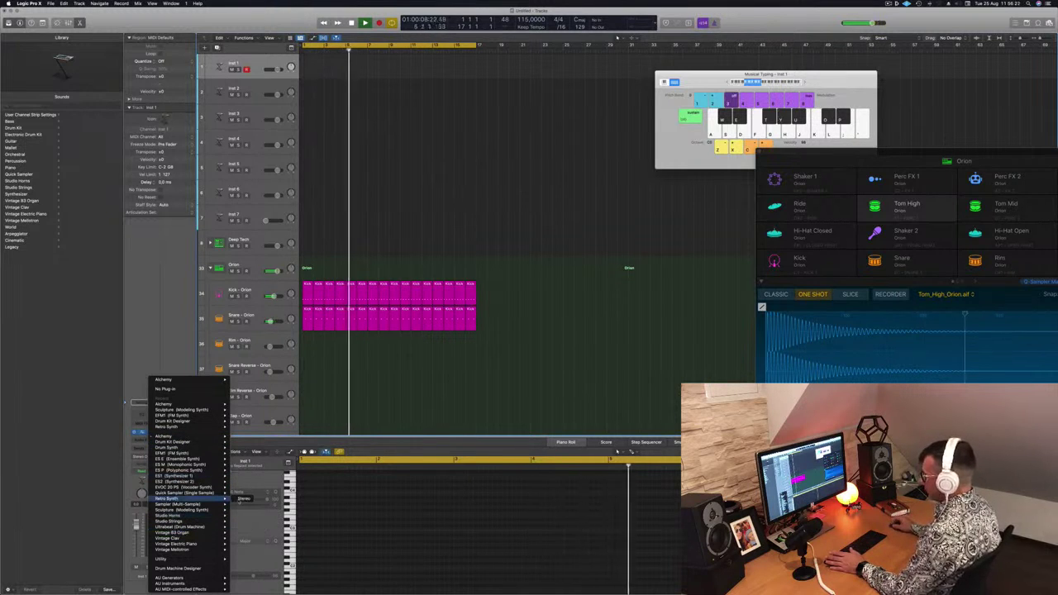
click(244, 498)
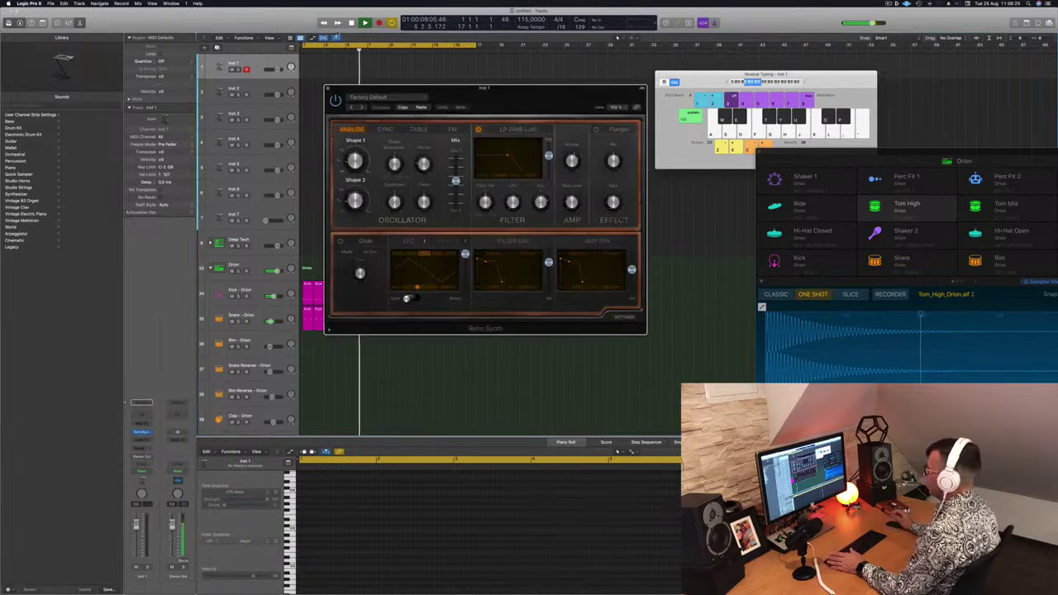
- Load the Antimatter Synth preset from the Synth Leads category in Retro Synth
drag(417, 97, 402, 97)
click(403, 98)
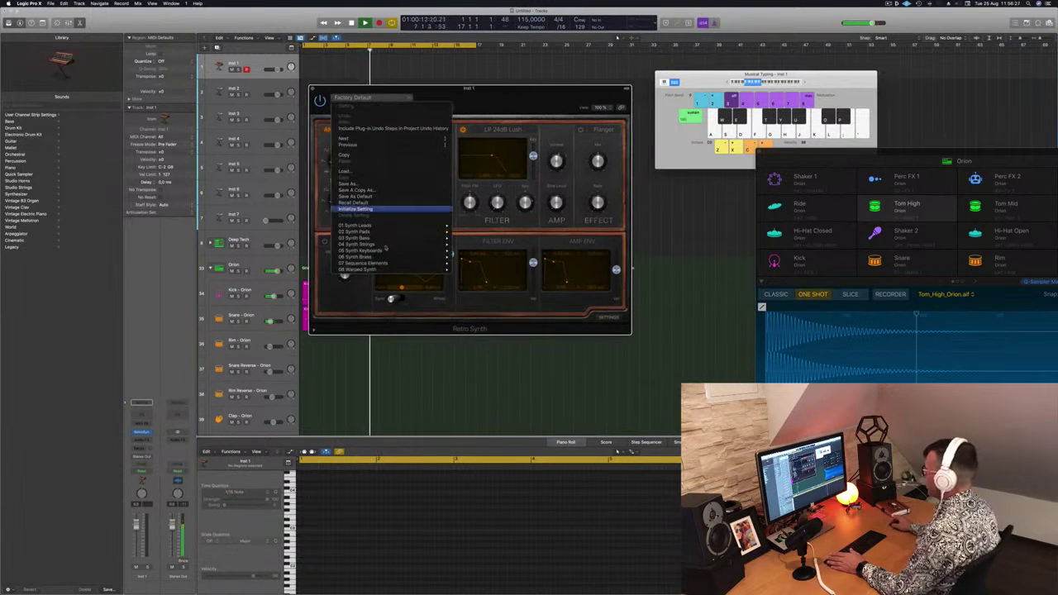
mouse_move(398, 228)
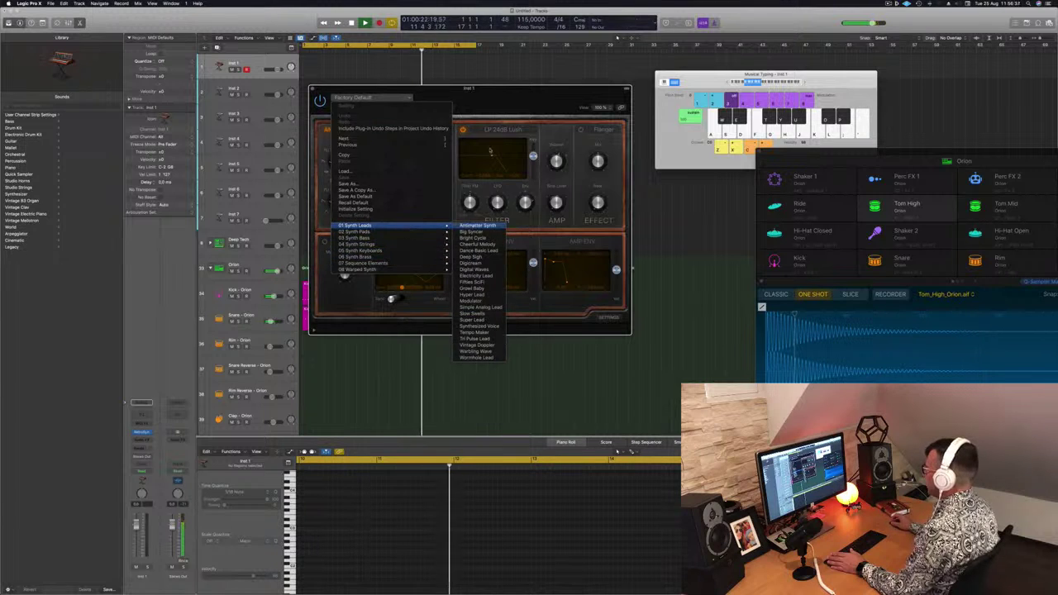
click(477, 225)
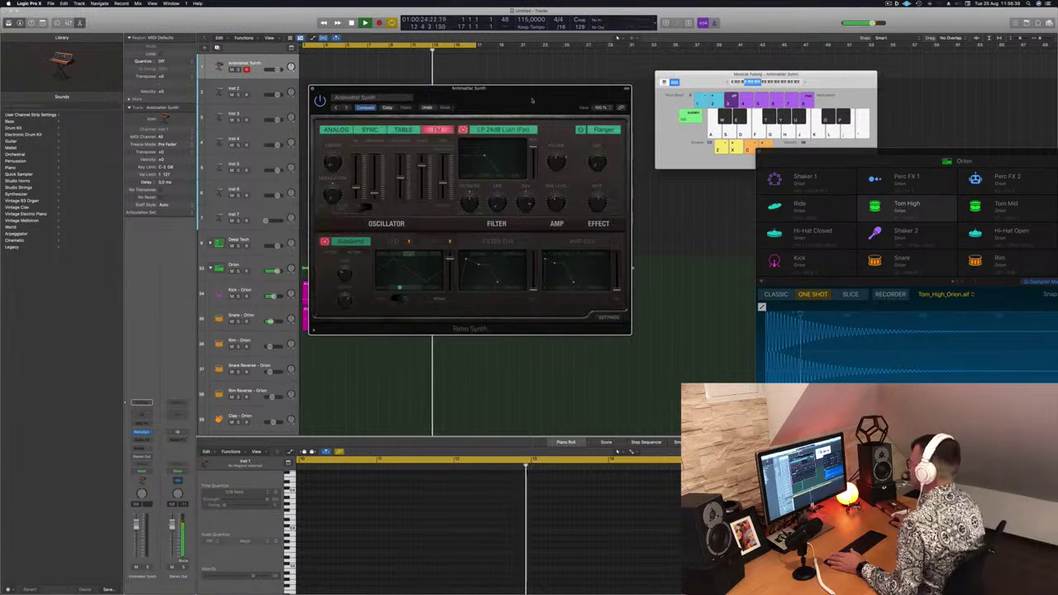
- Arrange the Retro Synth and Musical Typing windows and audition the Antimatter Synth sound over the beat
drag(708, 72, 696, 71)
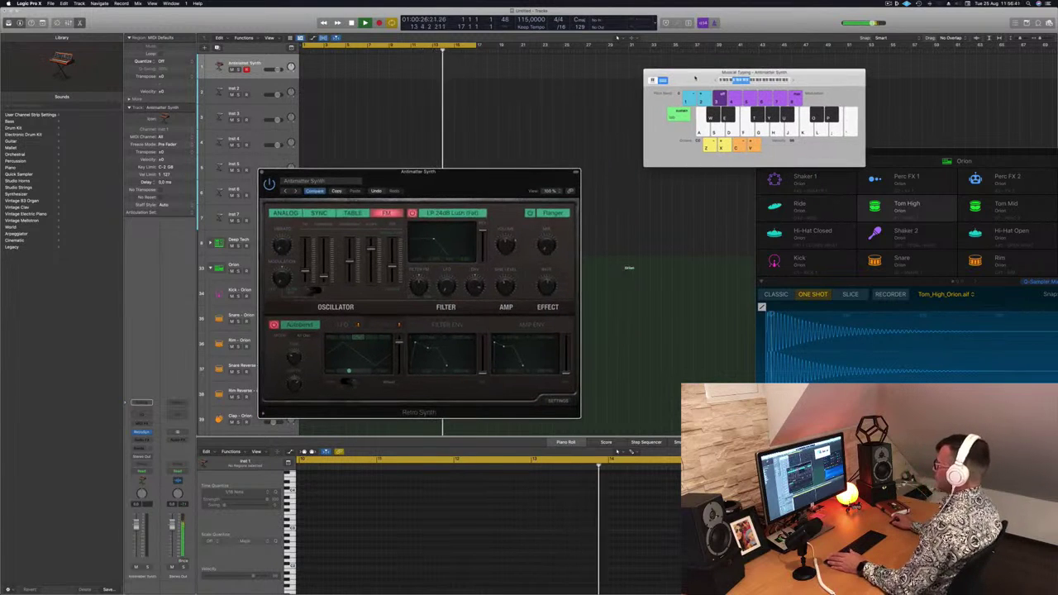
drag(297, 173, 496, 188)
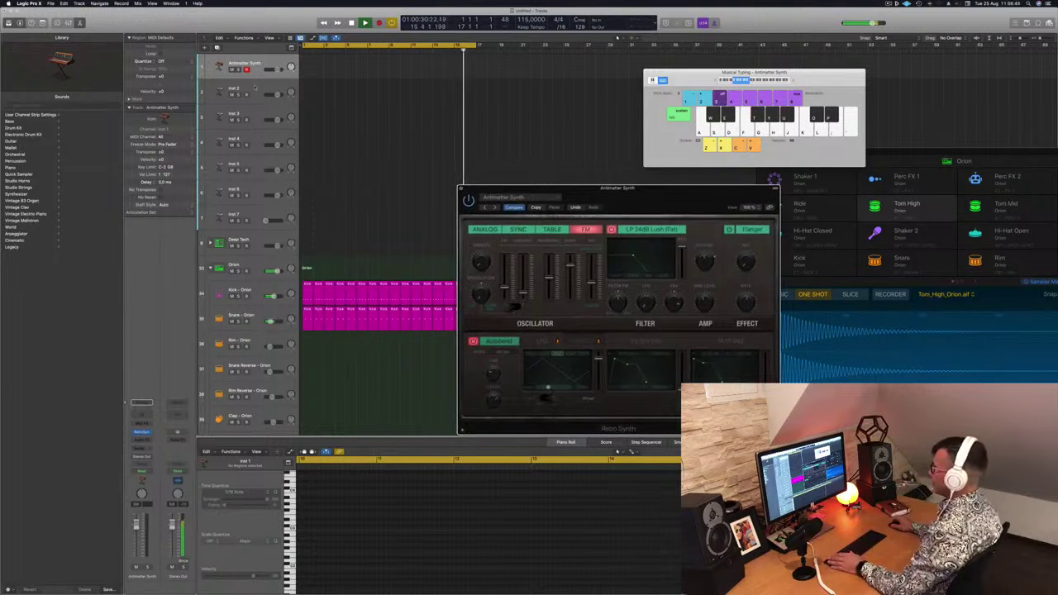
click(170, 355)
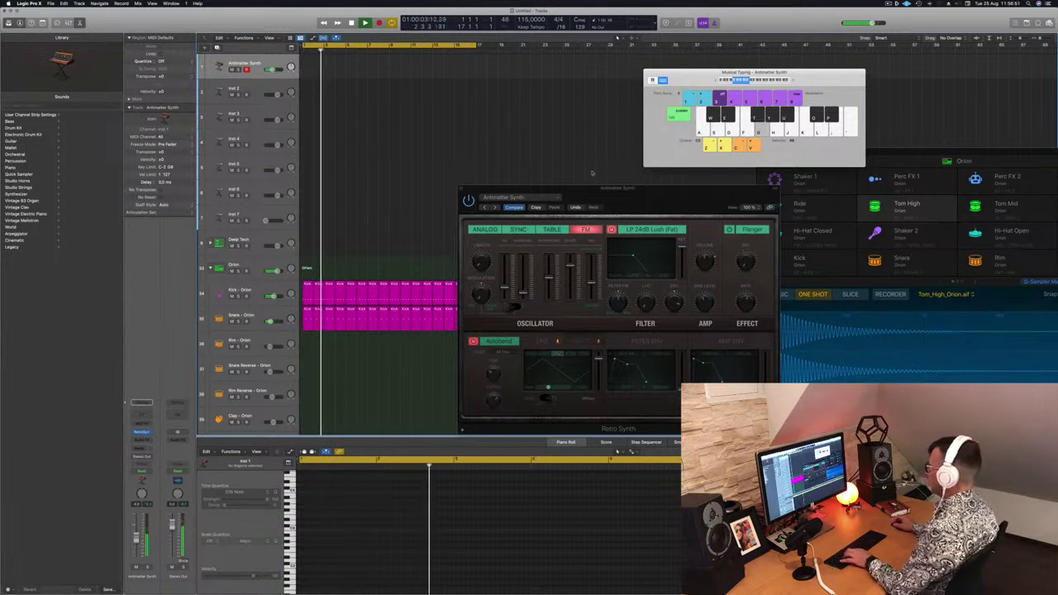
drag(652, 206, 517, 123)
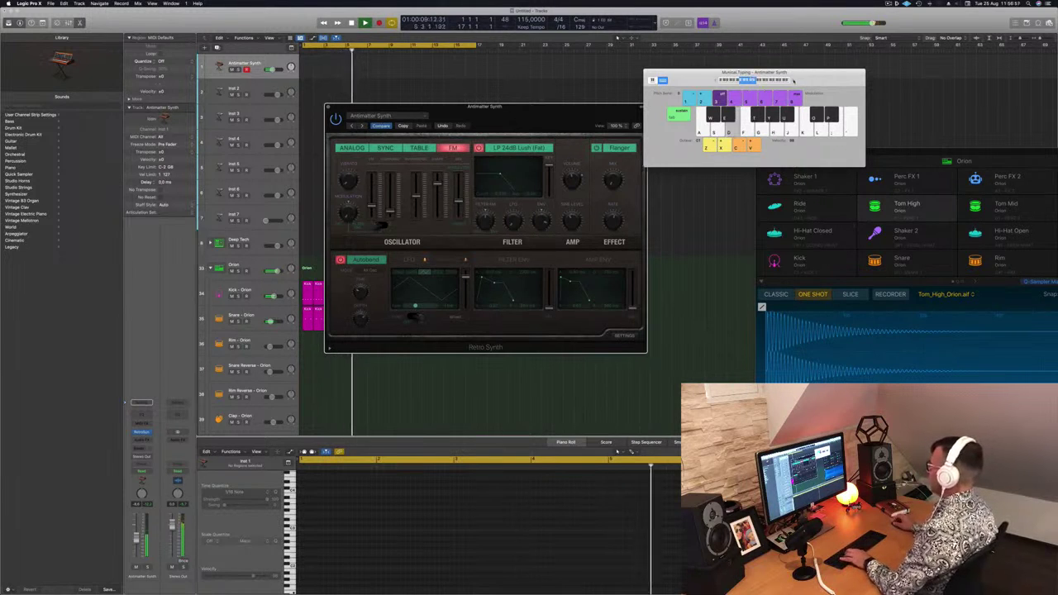
drag(554, 114, 636, 106)
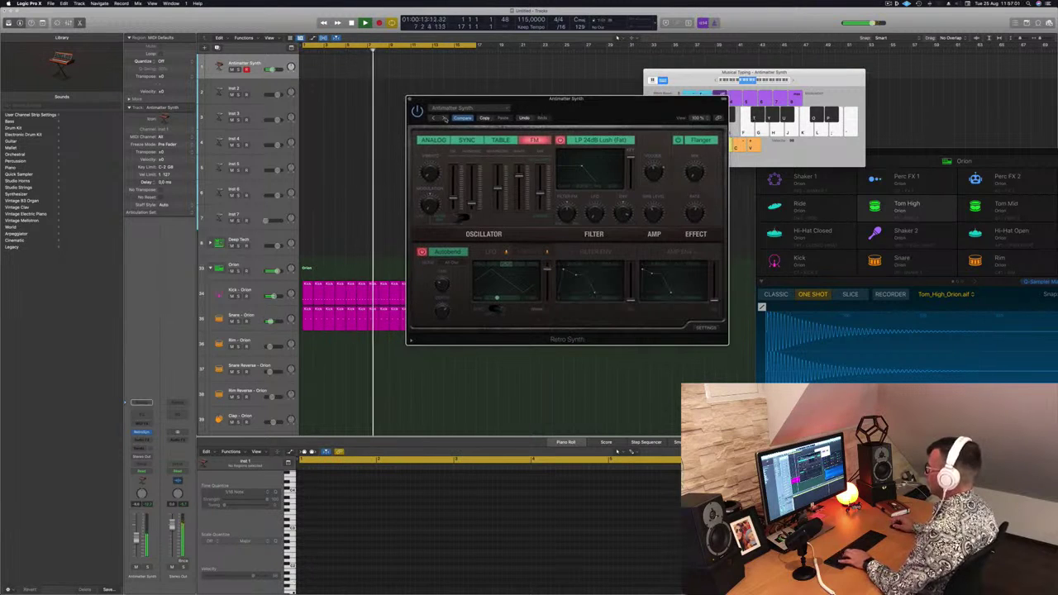
- Switch Retro Synth to the Big Syncer preset, raise the Musical Typing range by an octave and audition a few notes
click(443, 117)
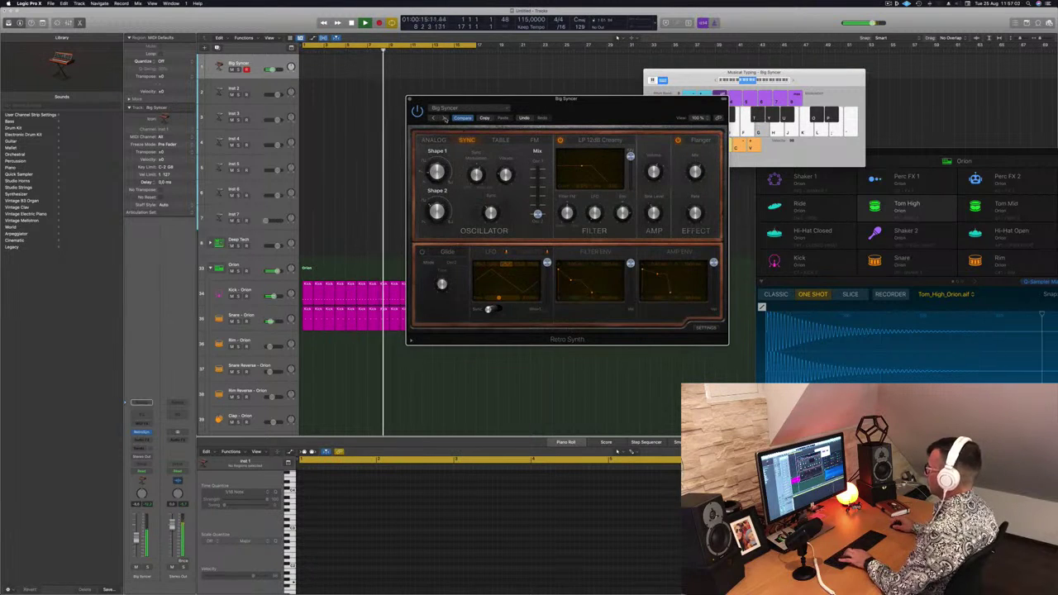
click(791, 80)
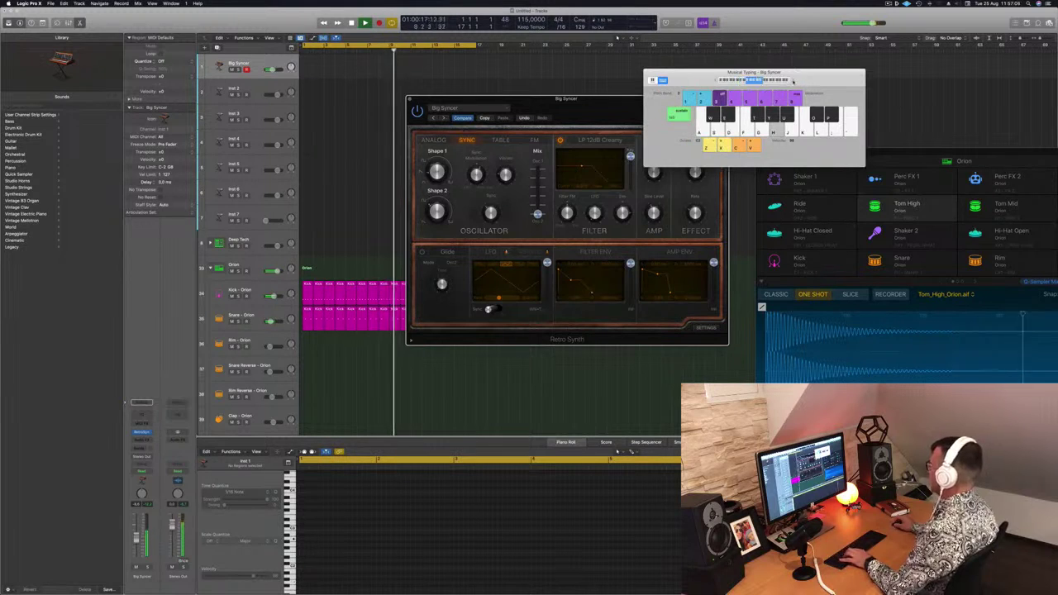
key(d)
key(a)
key(a)
key(d)
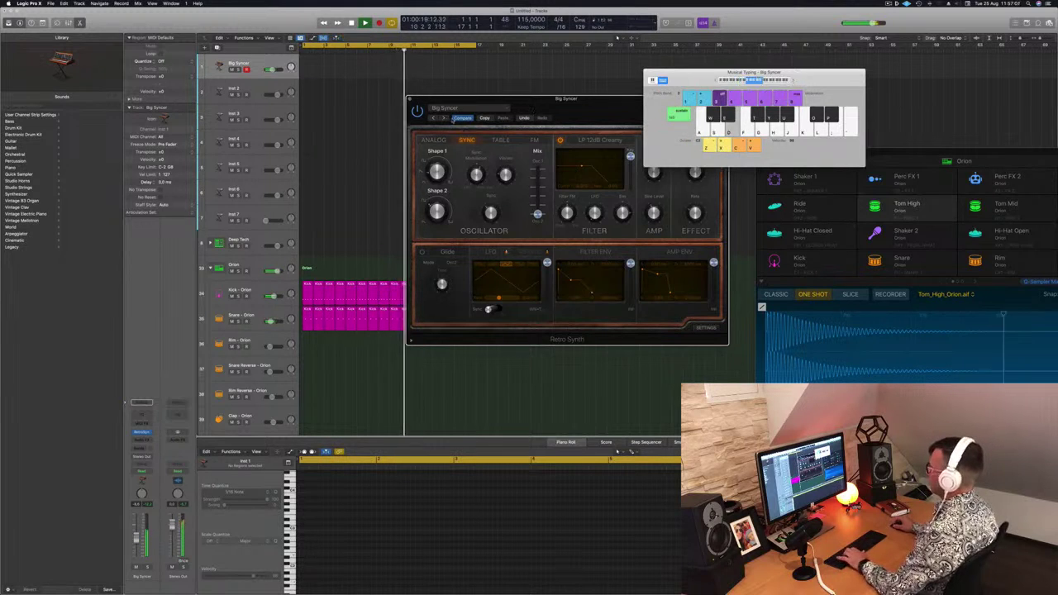
- Switch Retro Synth to the Bright Cycle preset and audition it over the beat
click(443, 117)
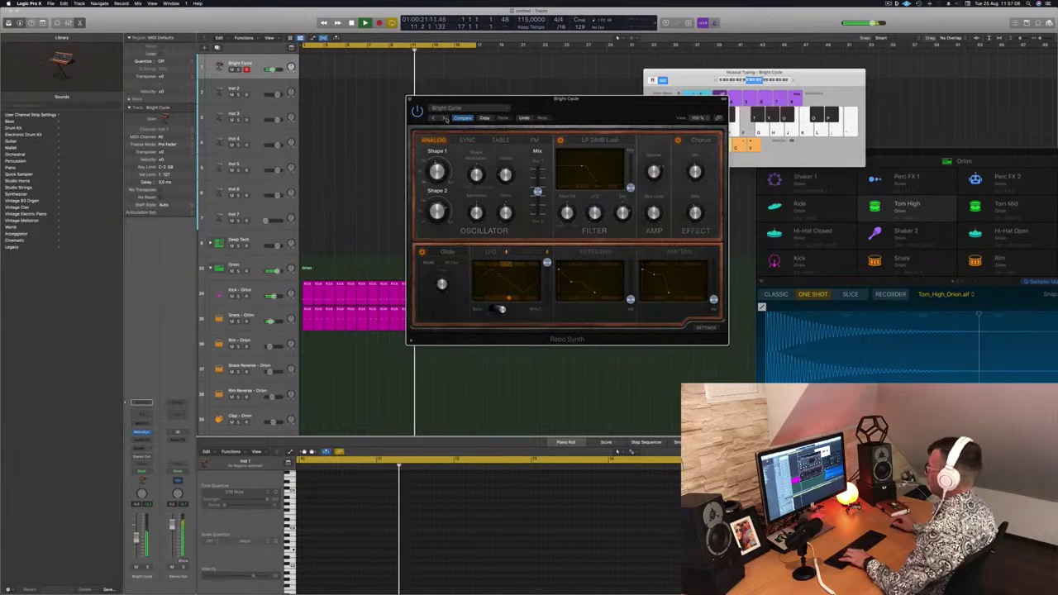
drag(606, 105, 550, 129)
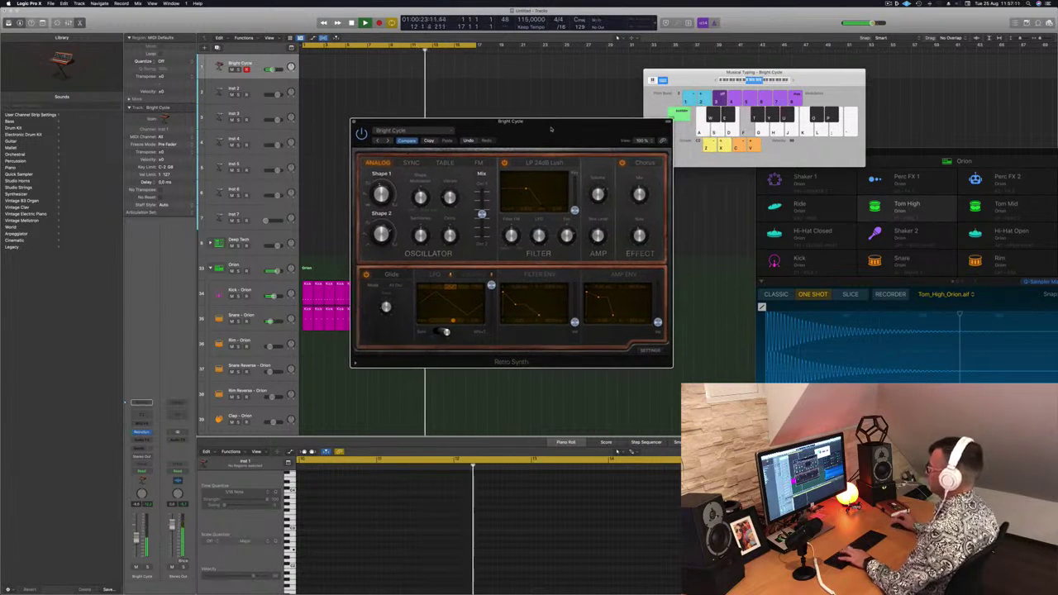
key(d)
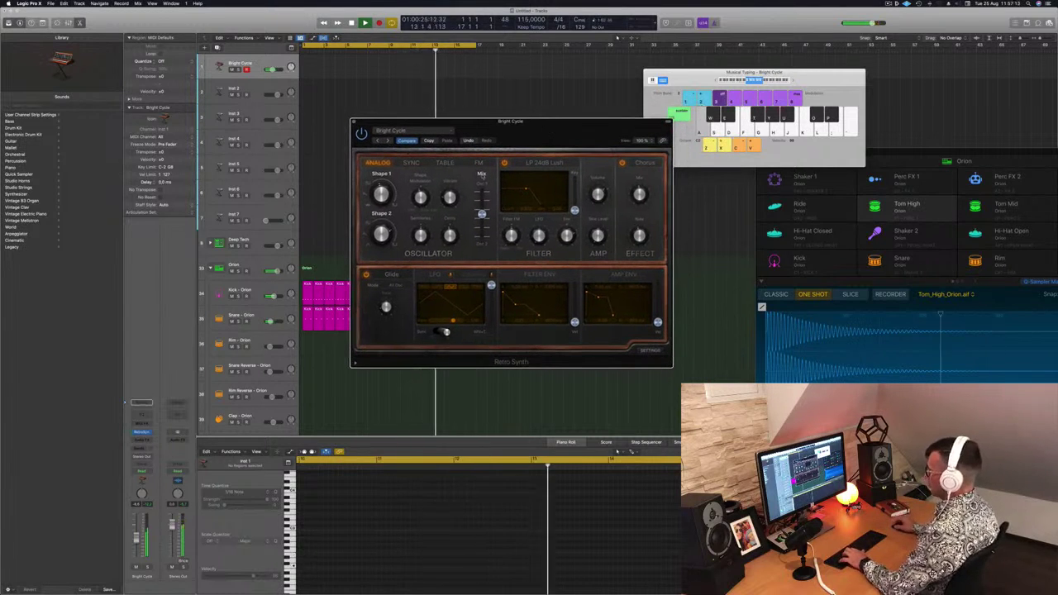
- Add a send to Bus 8 on the Bright Cycle track and insert a stereo SilverVerb on the resulting aux channel
click(141, 448)
mouse_move(170, 458)
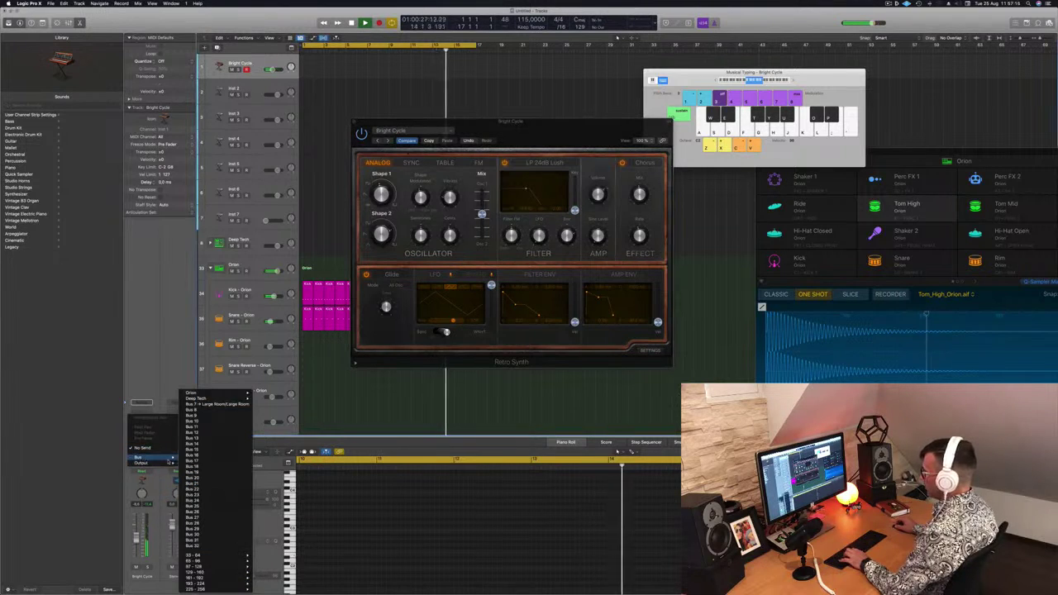
click(198, 411)
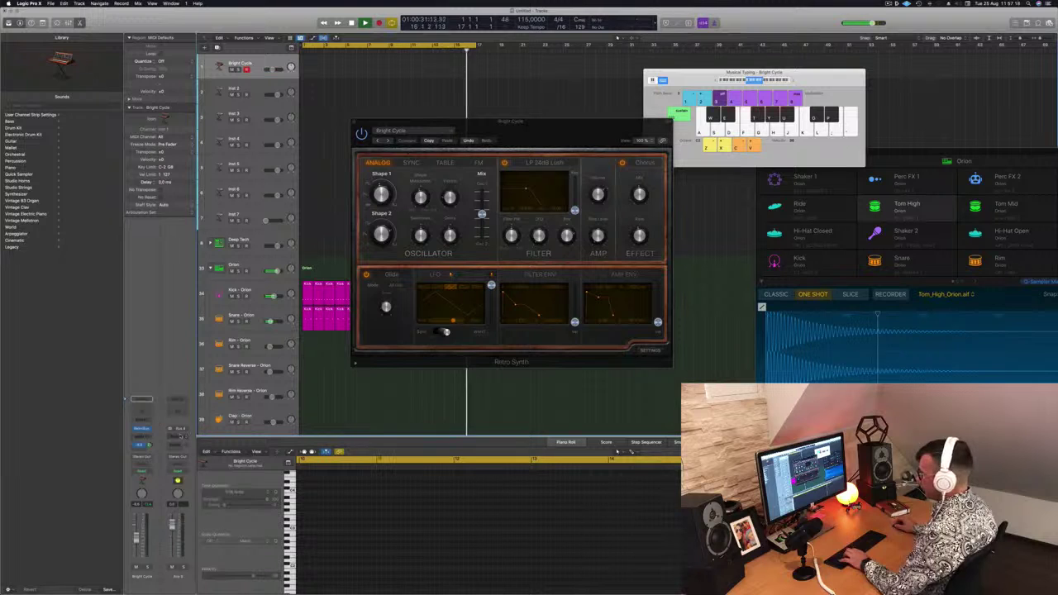
click(180, 436)
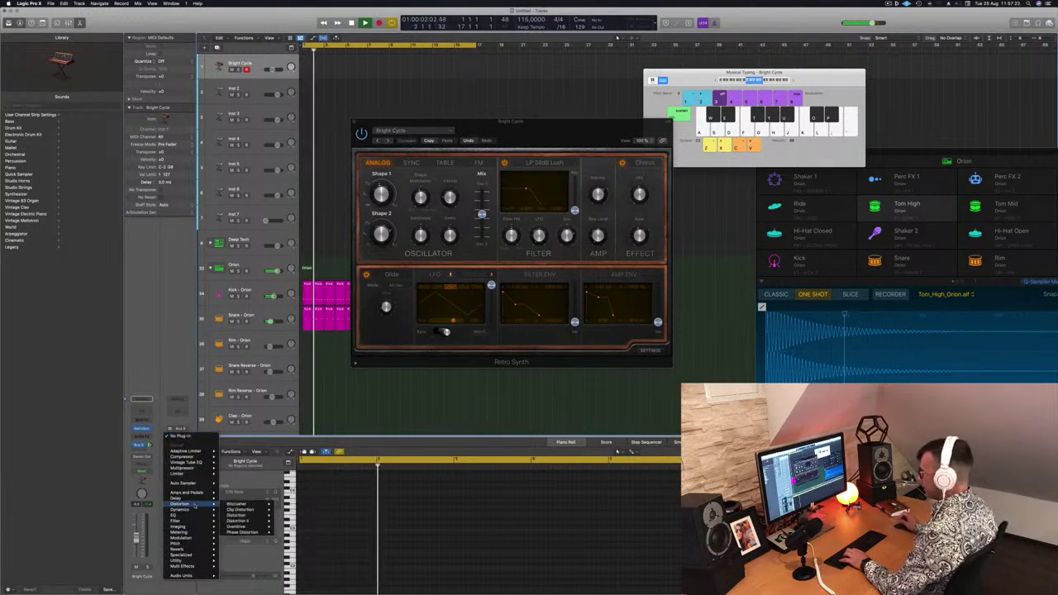
mouse_move(190, 550)
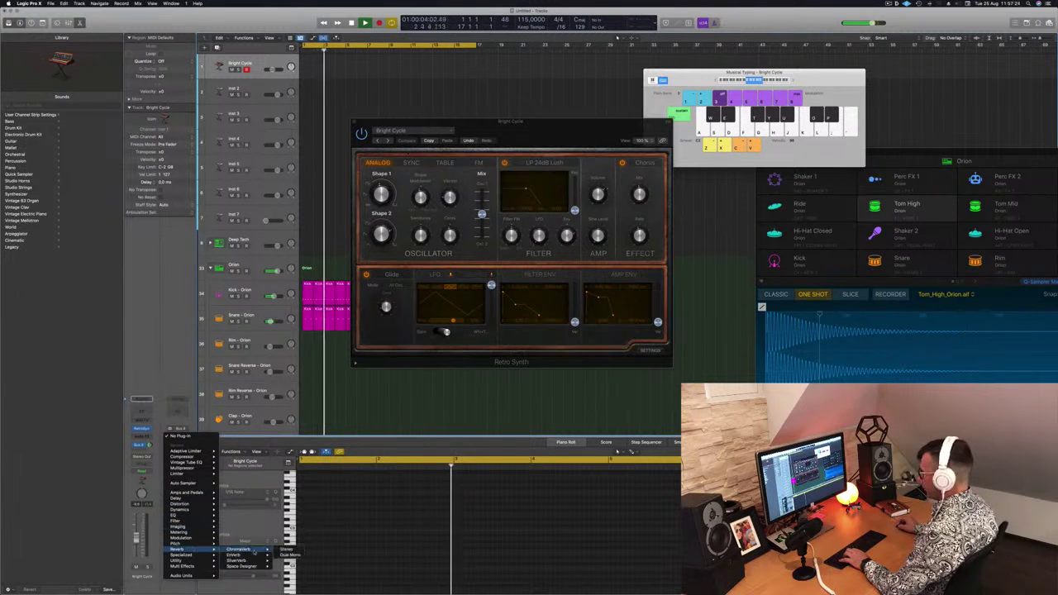
click(286, 560)
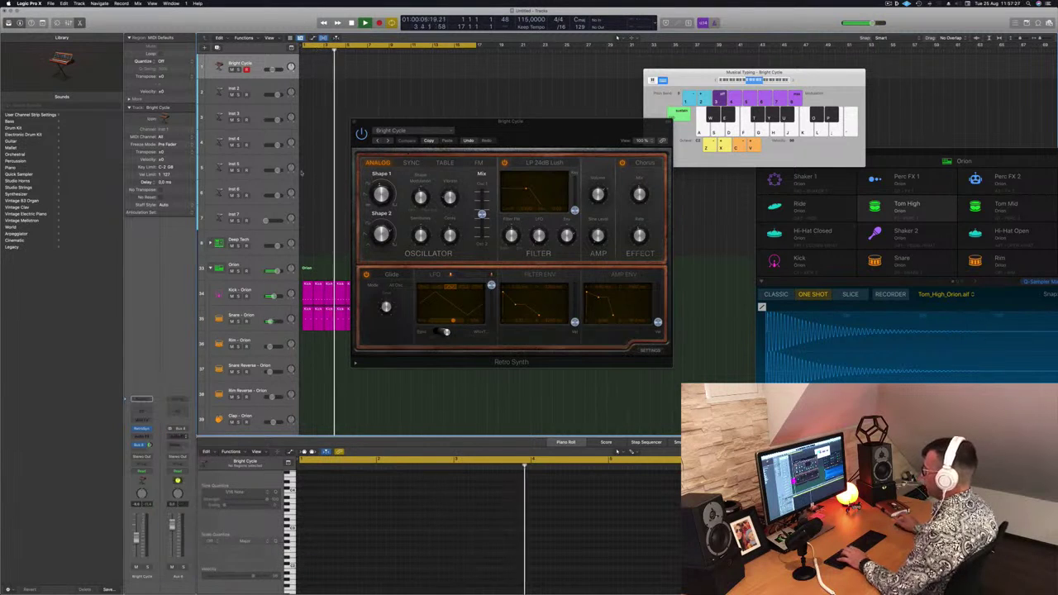
- Load the grandiose preset in SilverVerb and close the reverb window
drag(496, 87, 407, 78)
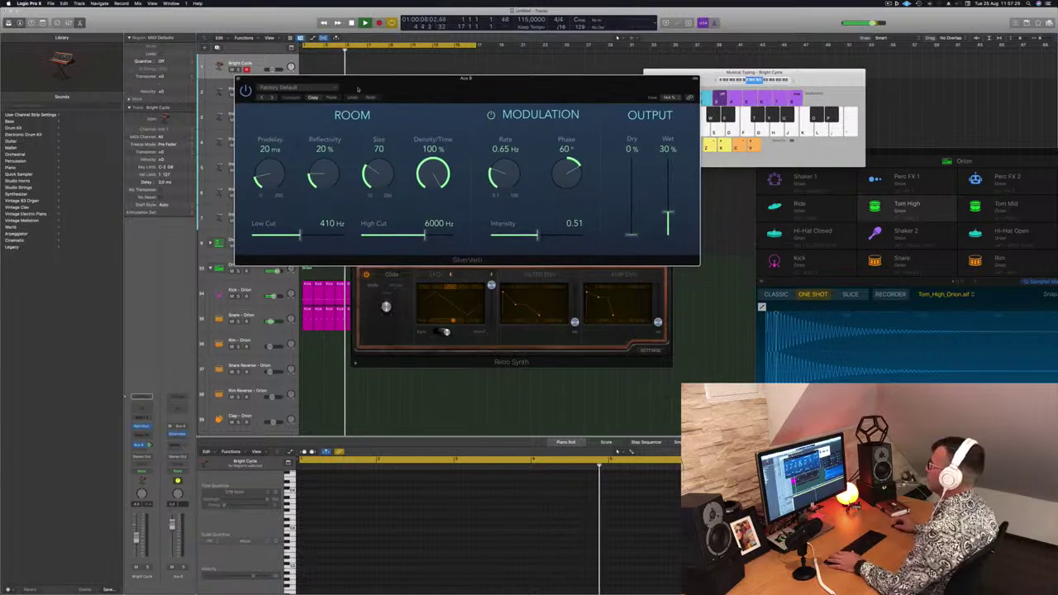
click(281, 88)
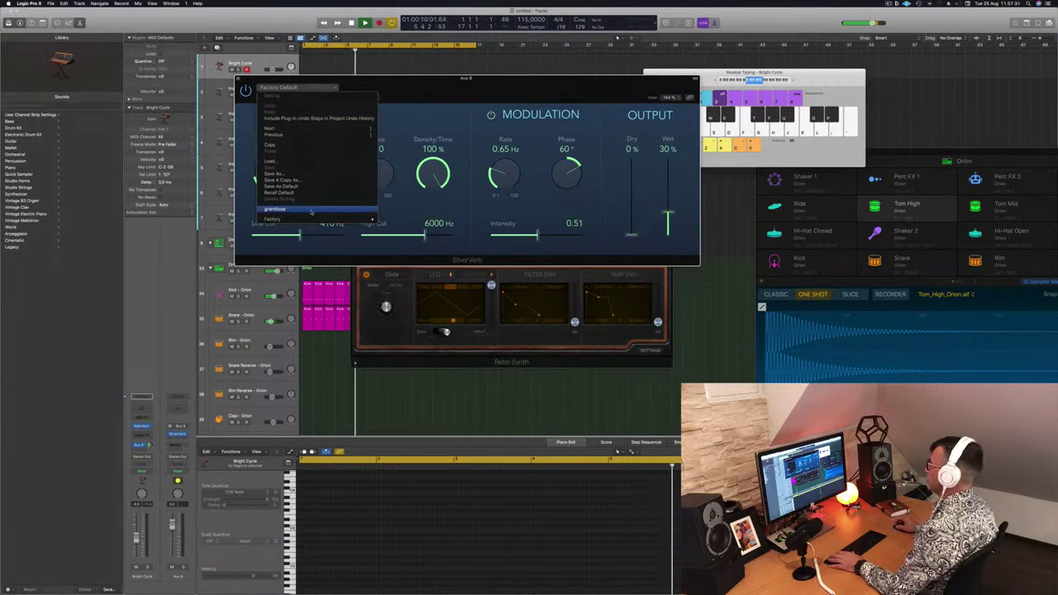
click(311, 212)
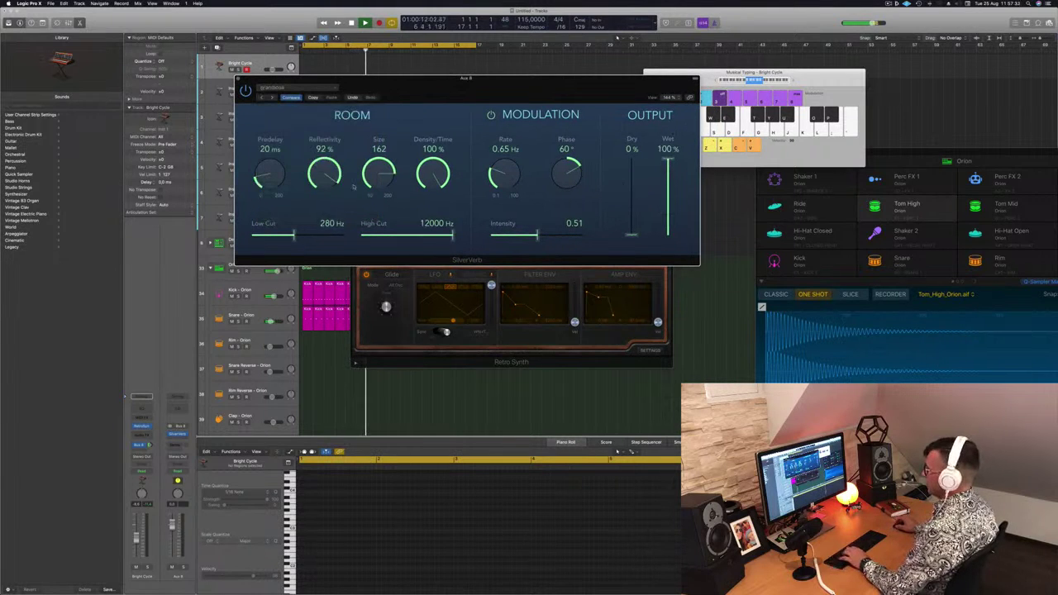
drag(520, 85, 699, 172)
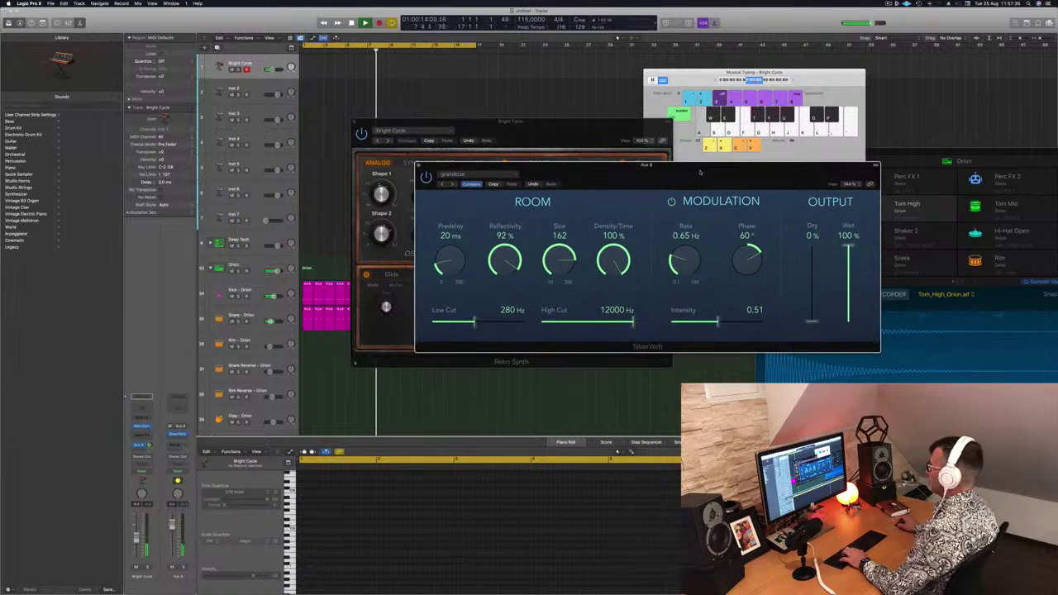
click(419, 165)
- Audition the Bright Cycle lead with the reverb over the beat and switch Retro Synth's oscillator to Sync mode
drag(497, 128, 631, 195)
key(g)
key(d)
key(a)
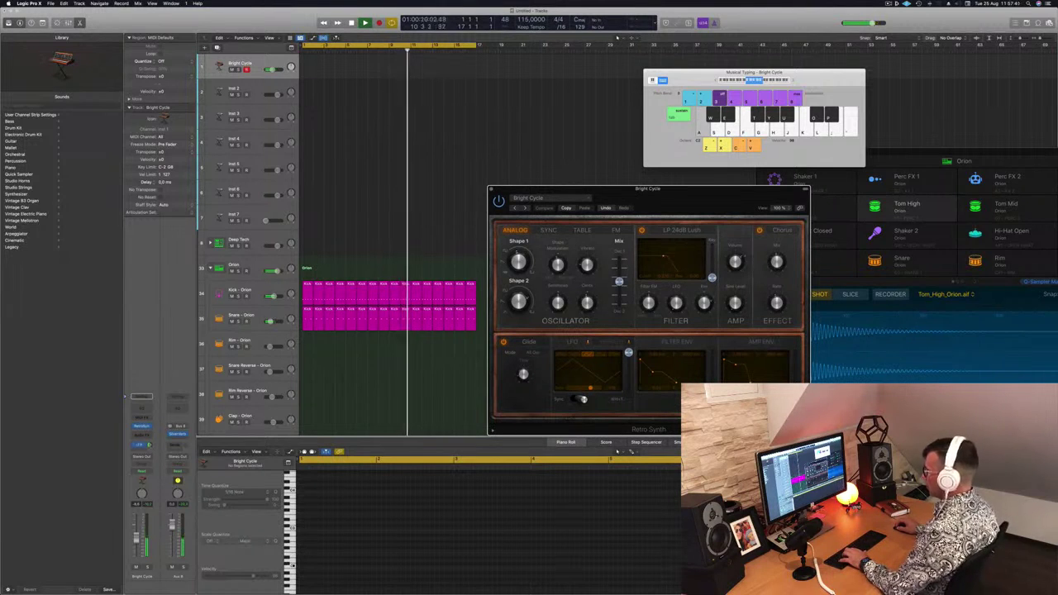
drag(546, 217, 444, 189)
click(448, 203)
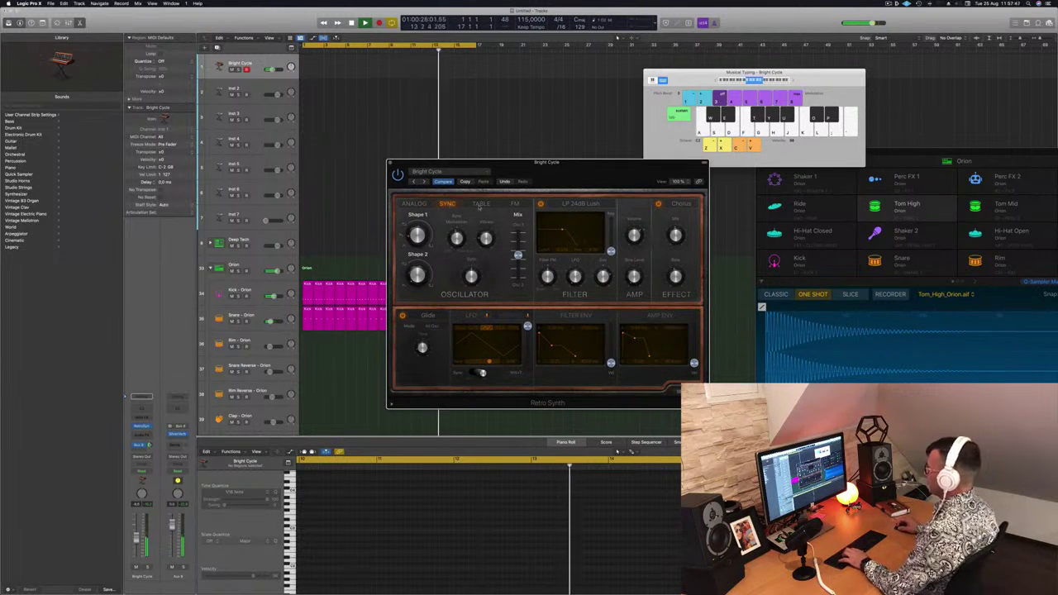
- Try Retro Synth's Table and FM oscillator modes over the beat and return to Analog
click(479, 204)
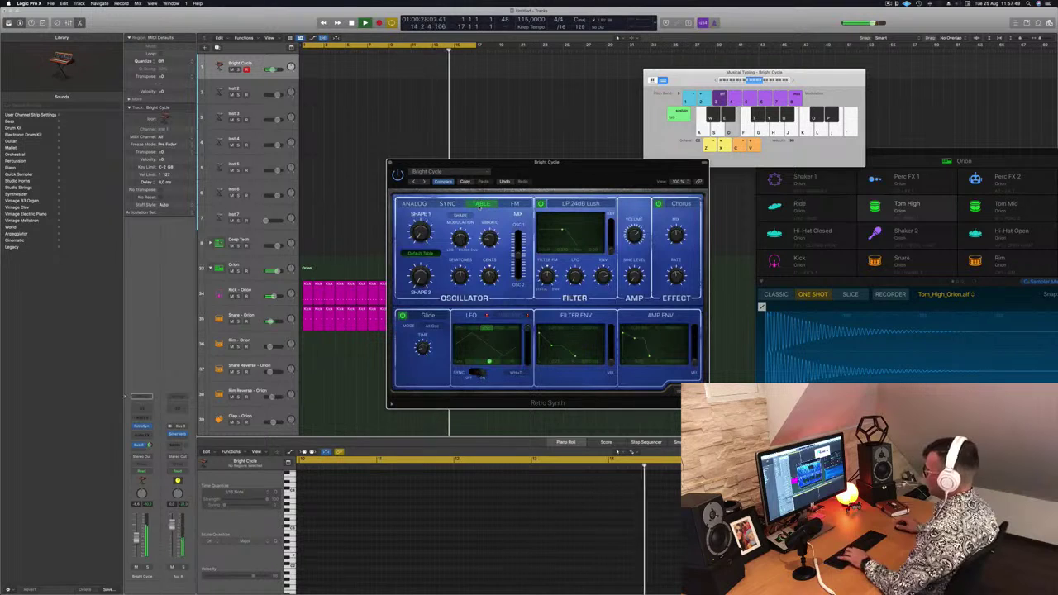
key(d)
key(f)
key(g)
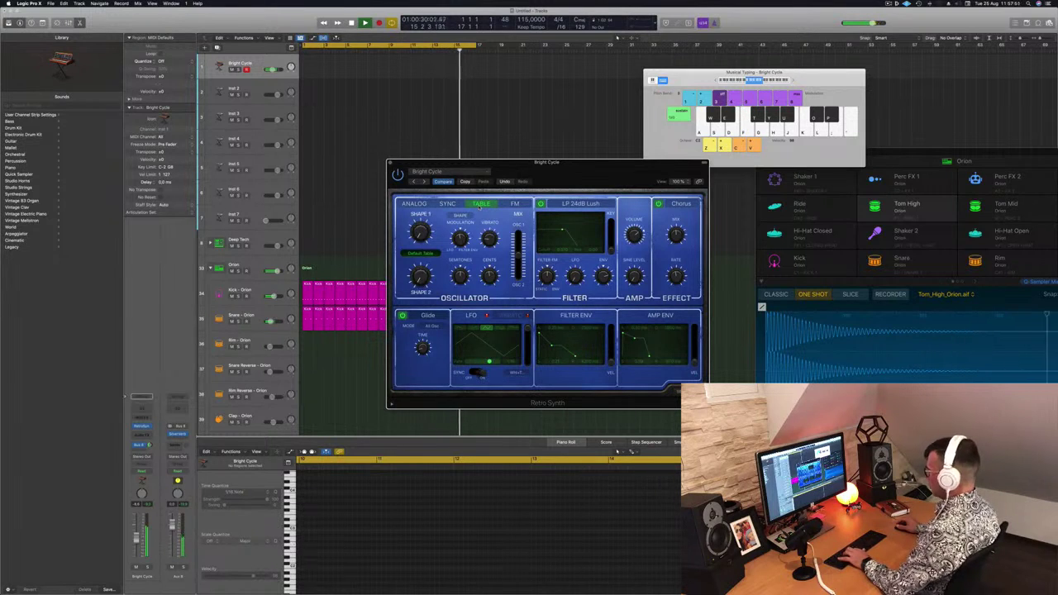
click(515, 204)
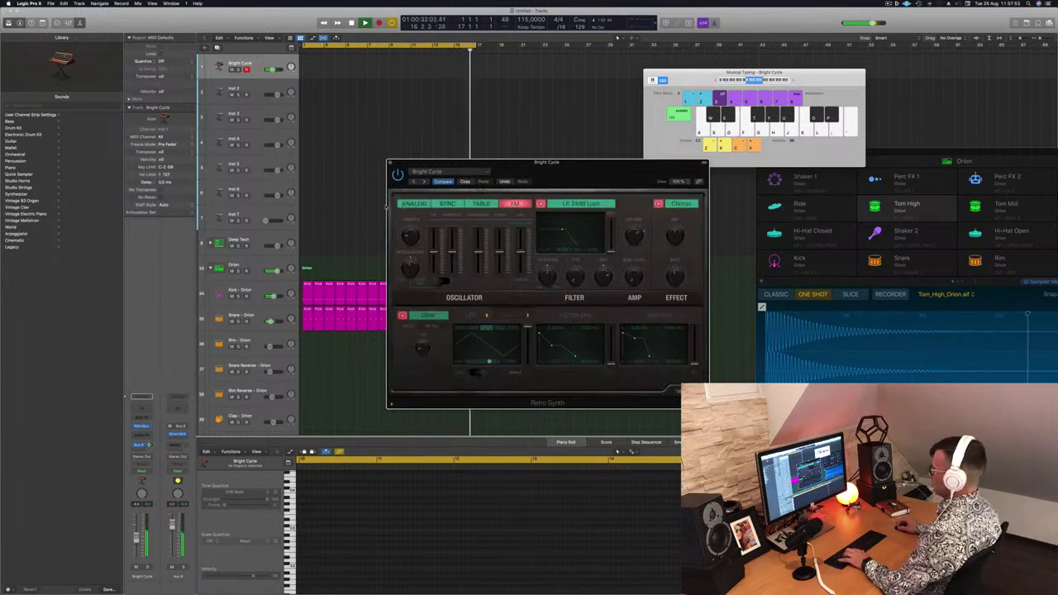
click(409, 204)
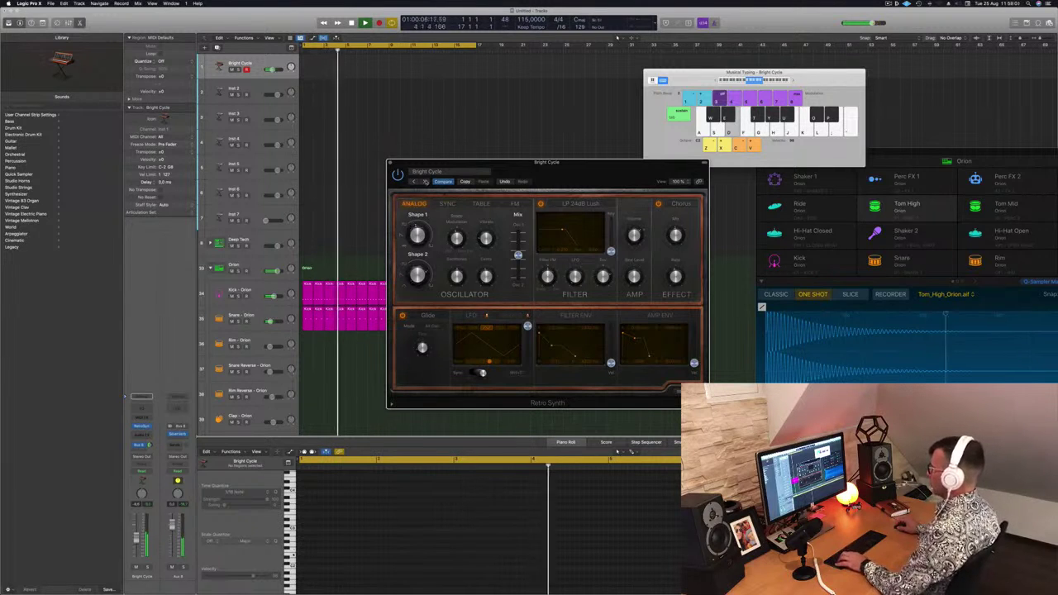
- Step forward through Retro Synth's lead presets from Bright Cycle to Fifties SciFi, auditioning them over the beat
drag(591, 169, 570, 110)
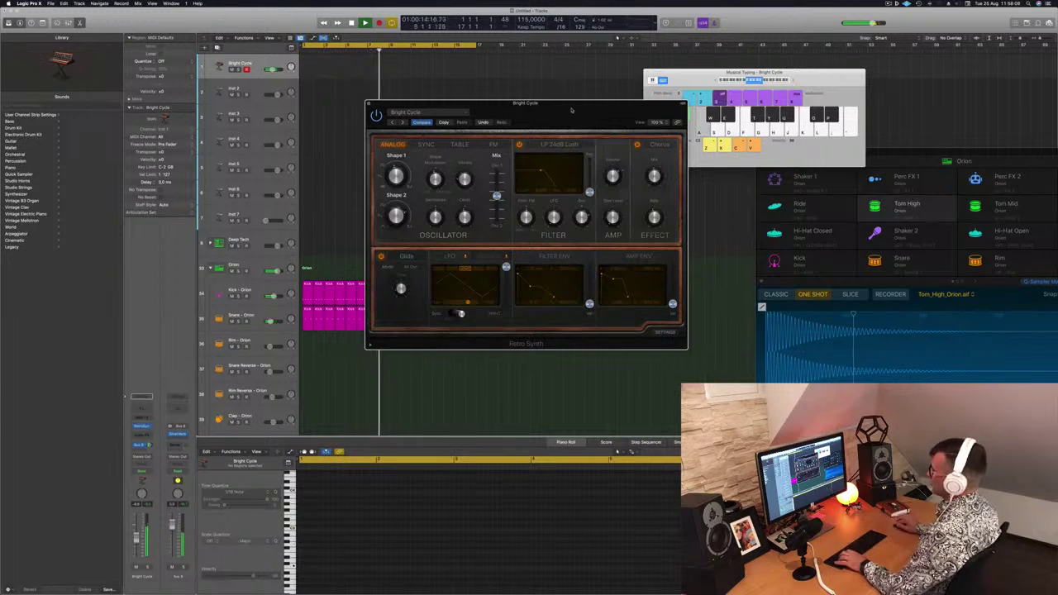
click(402, 122)
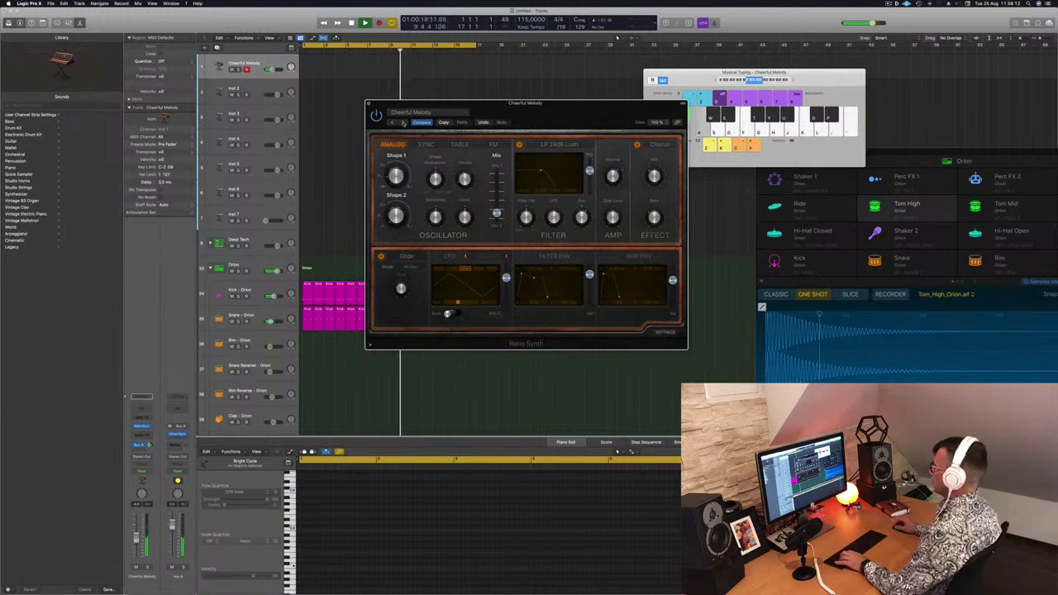
click(403, 123)
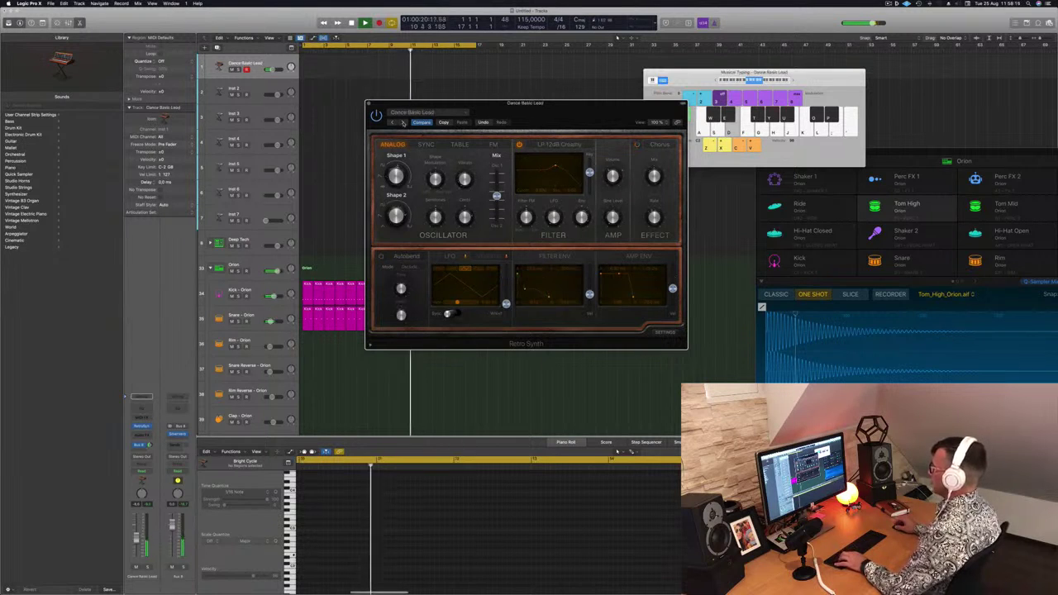
click(403, 122)
click(403, 123)
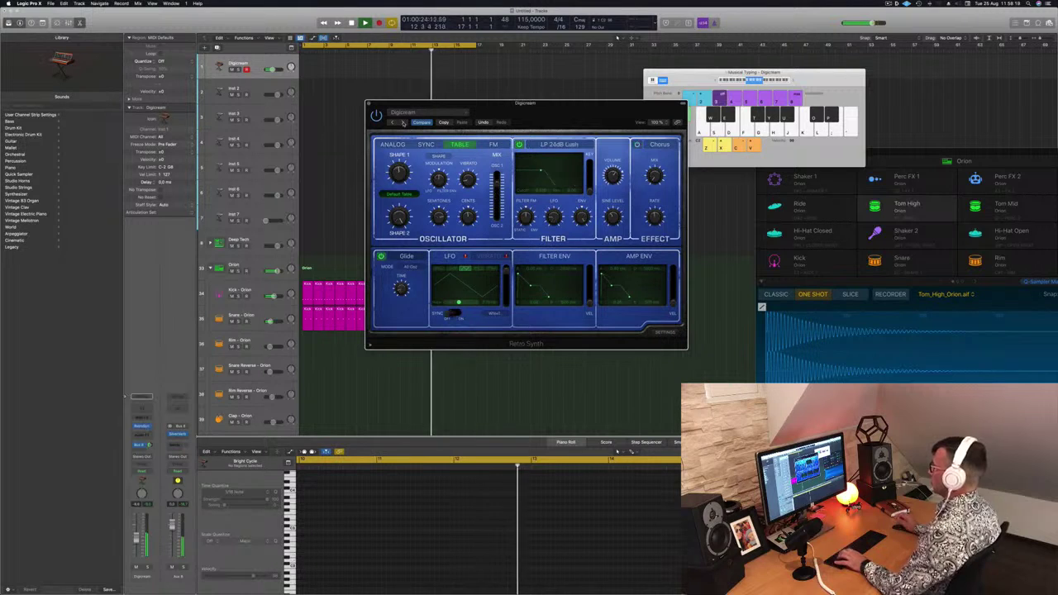
click(402, 122)
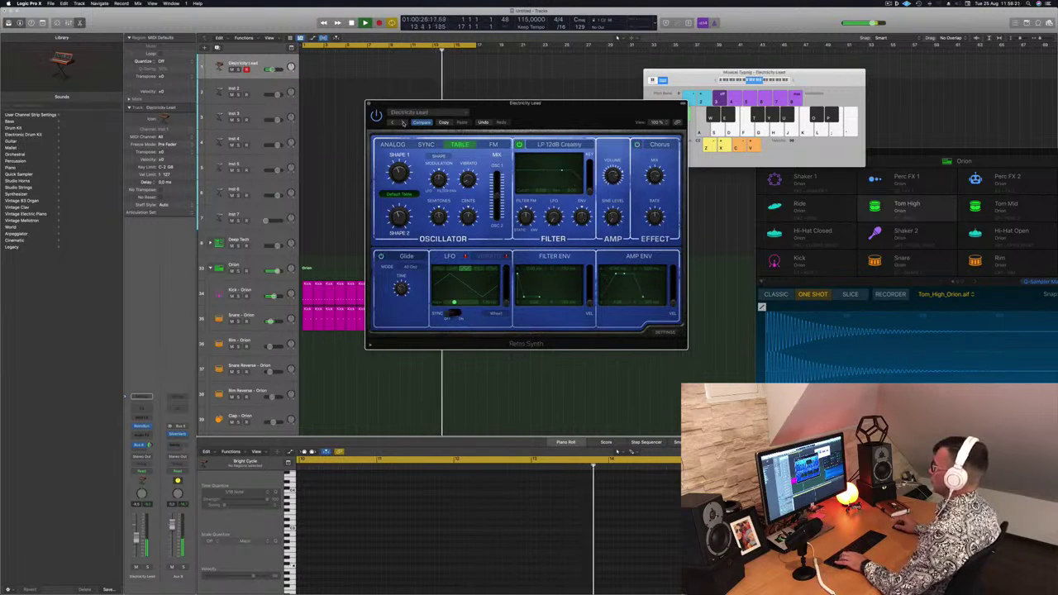
click(402, 123)
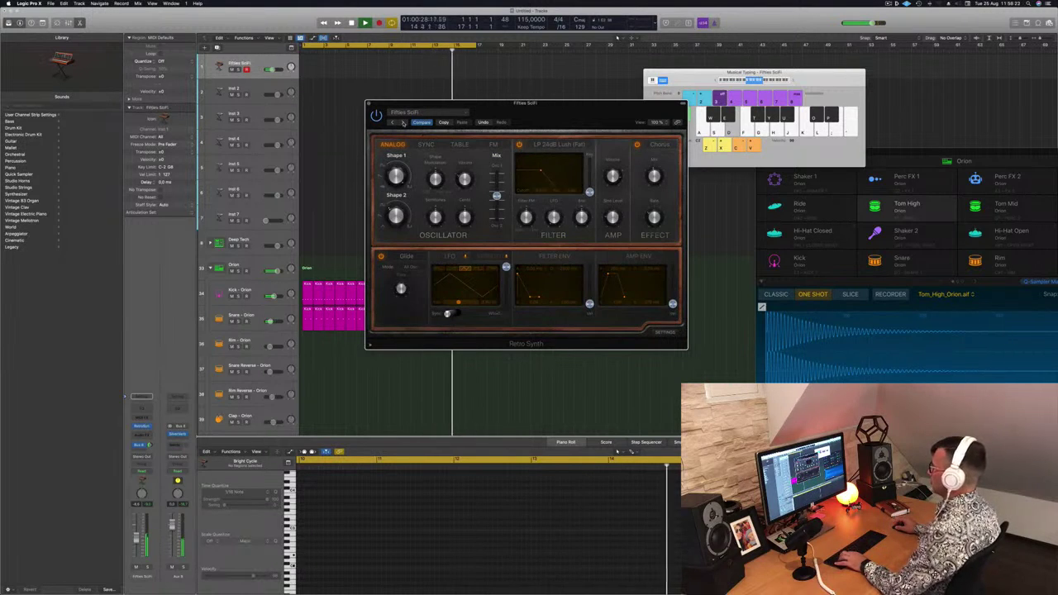
key(a)
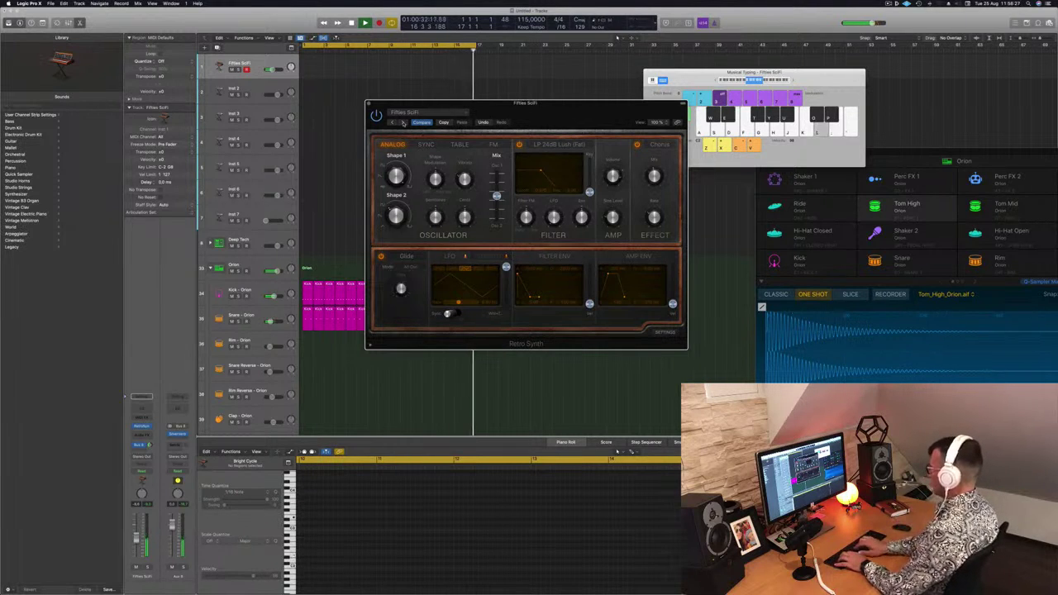
- Advance Retro Synth past Hyper Lead and Modulator to the Super Lead preset while auditioning over the beat
click(402, 122)
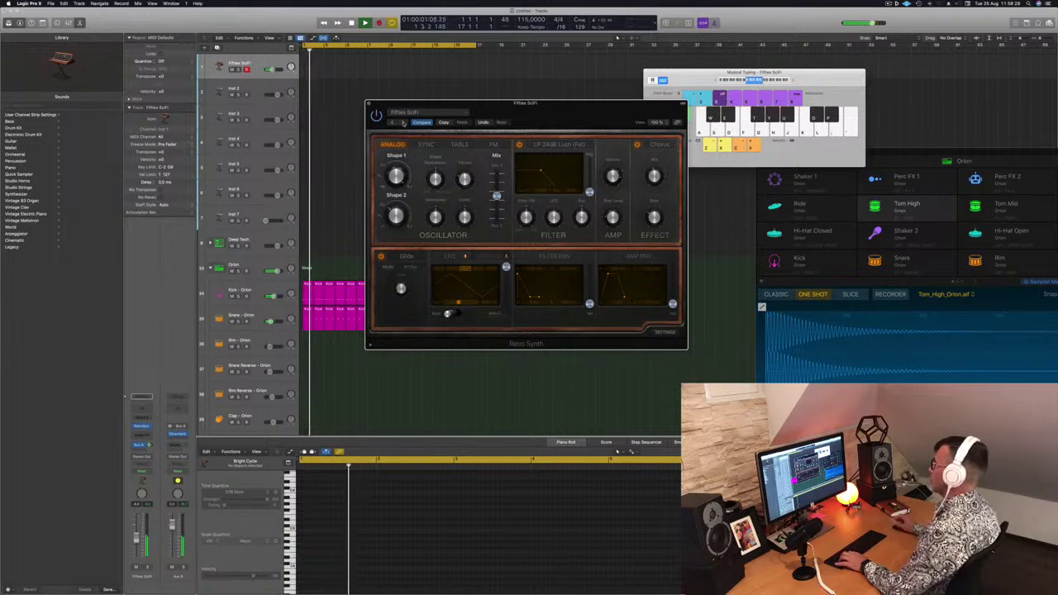
drag(402, 122, 369, 106)
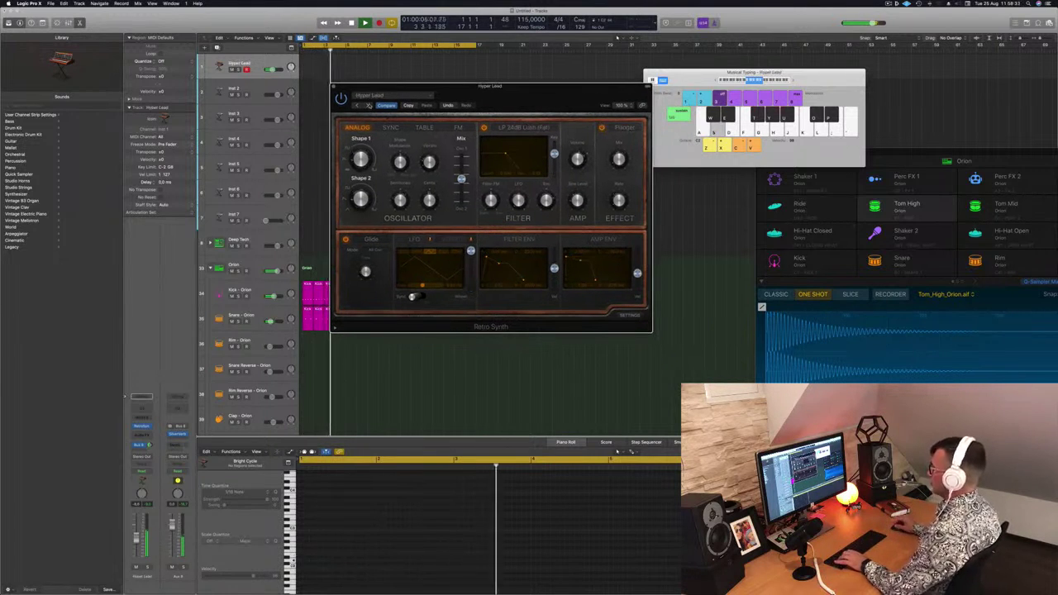
click(368, 106)
click(368, 106)
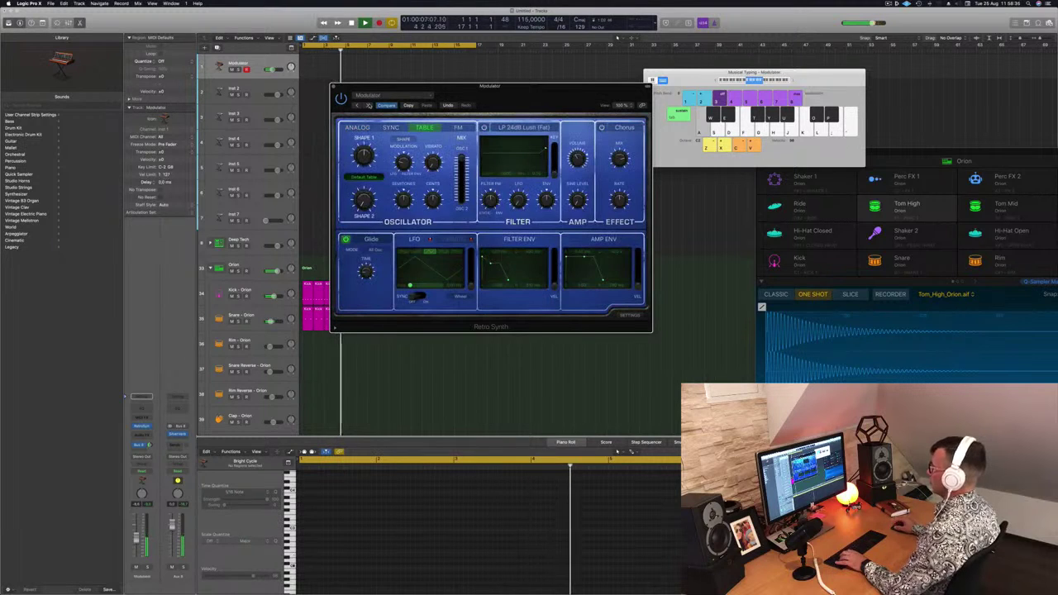
click(369, 106)
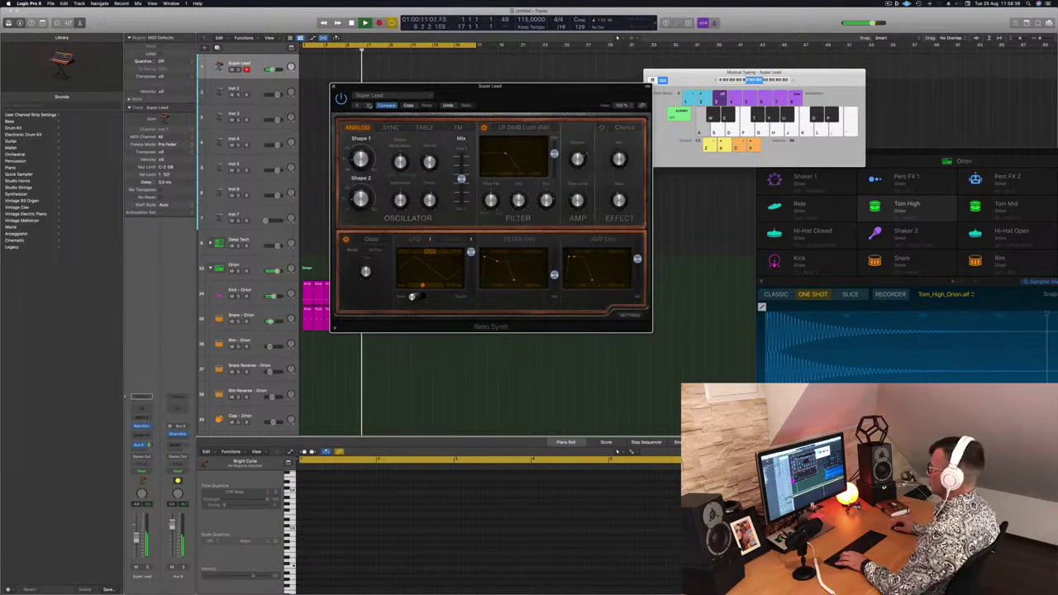
- Record a short Super Lead melody over the beat and move the recorded region to bar 1
drag(520, 100, 601, 102)
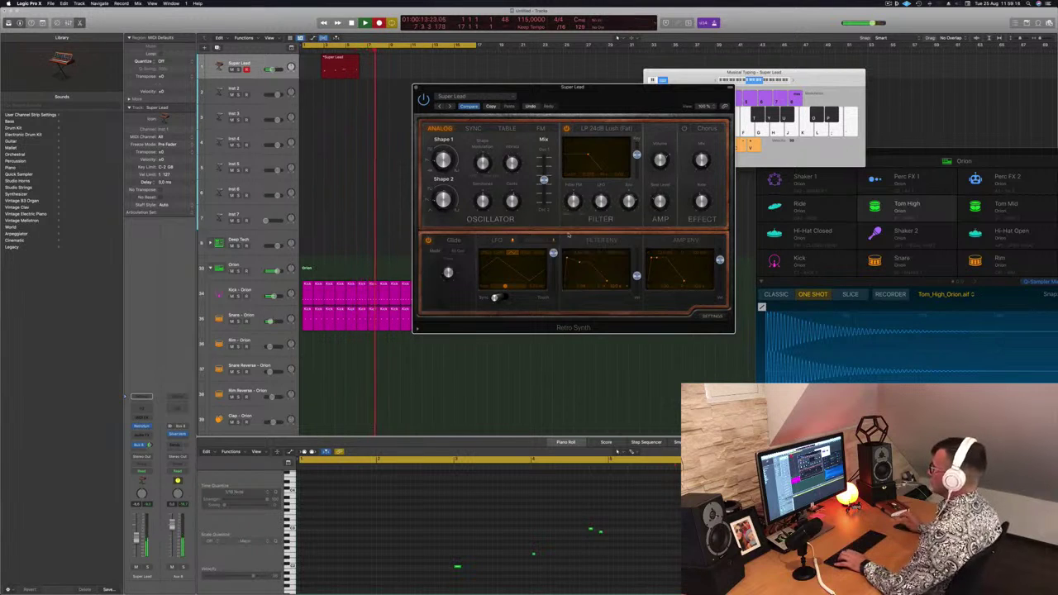
key(space)
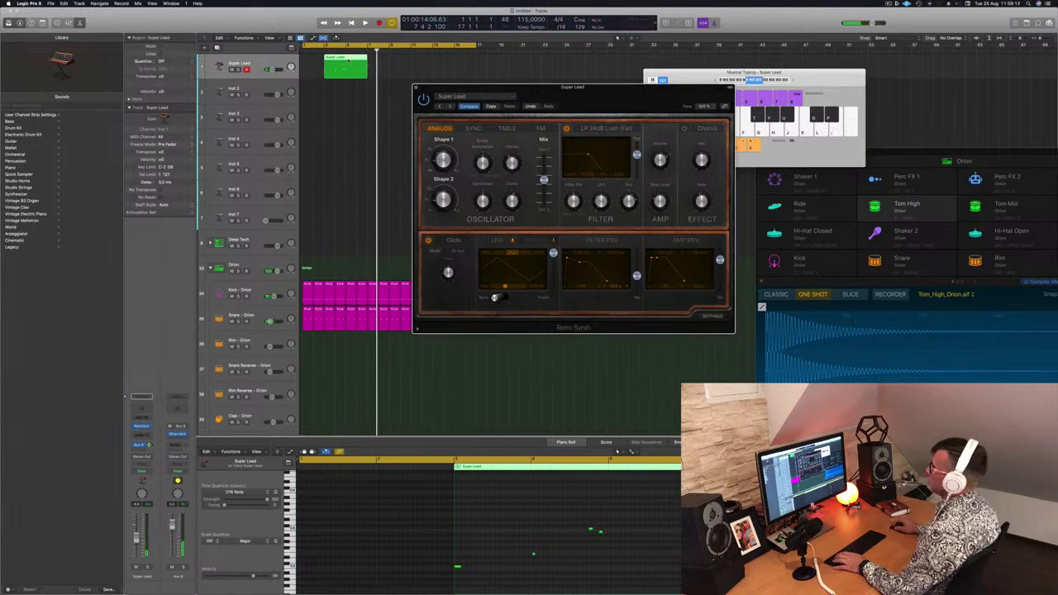
drag(347, 59, 326, 61)
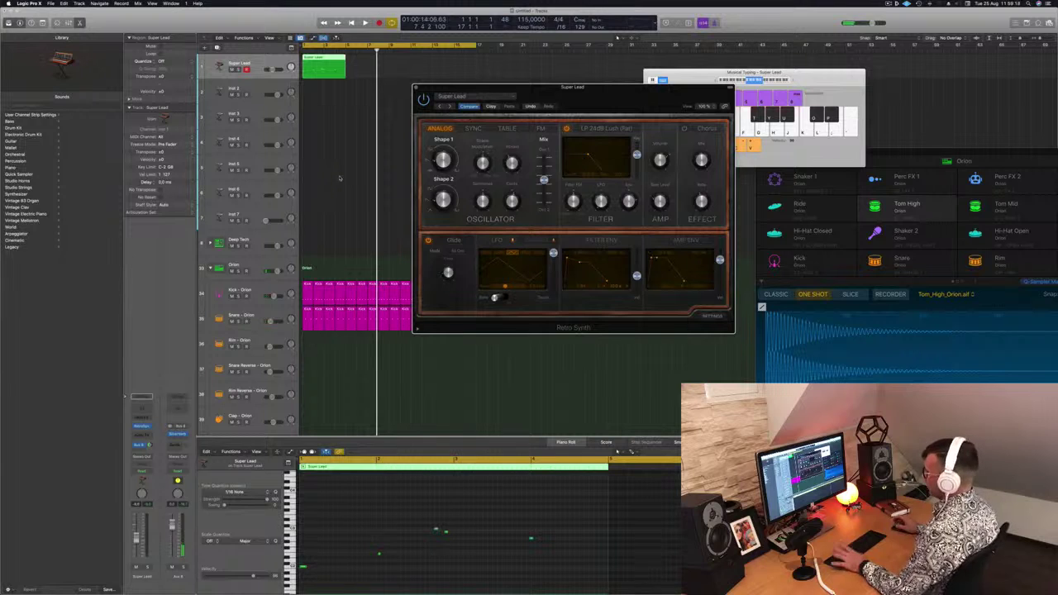
- Play the melody from the start with the beat and shorten the decay of Retro Synth's filter envelope
key(Return)
key(space)
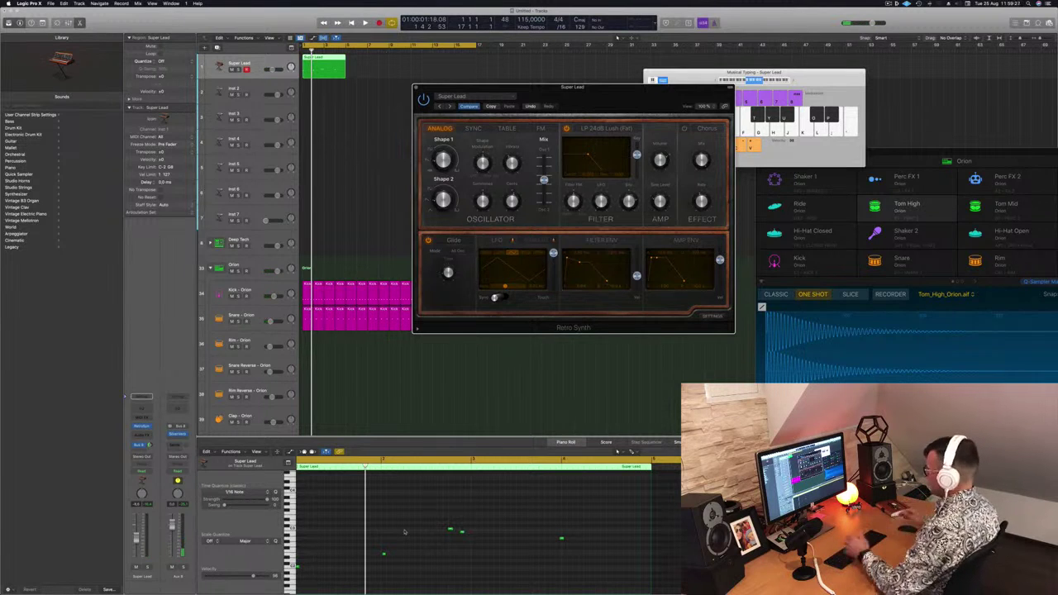
click(394, 547)
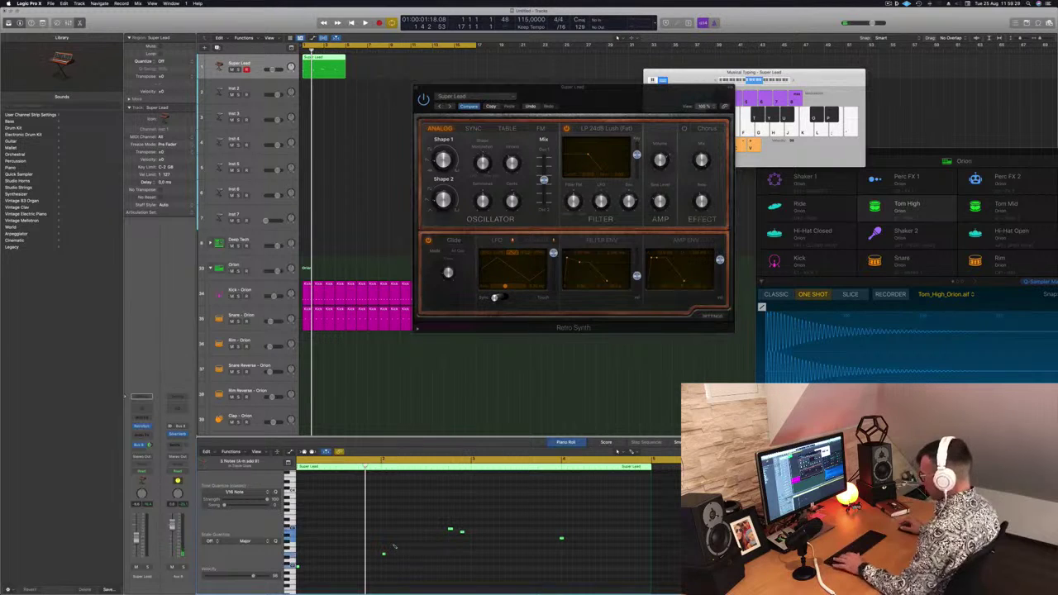
key(space)
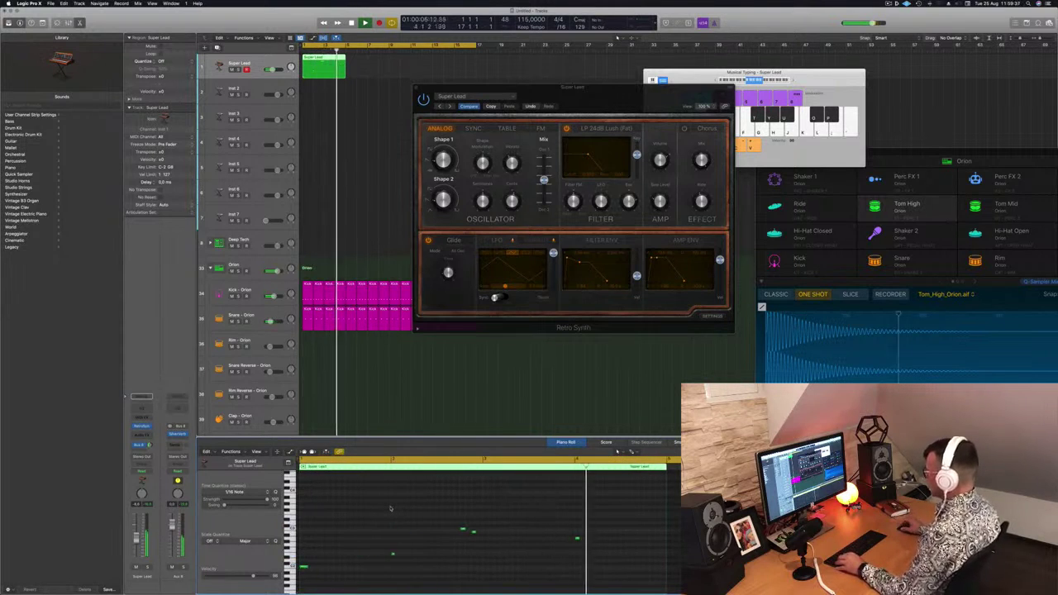
drag(606, 282, 598, 282)
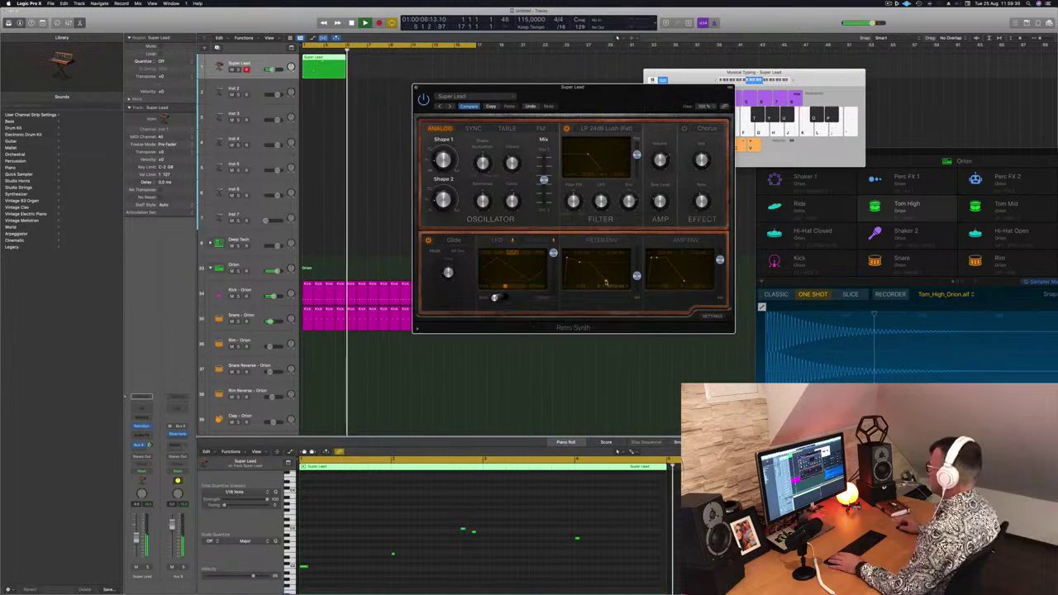
key(Return)
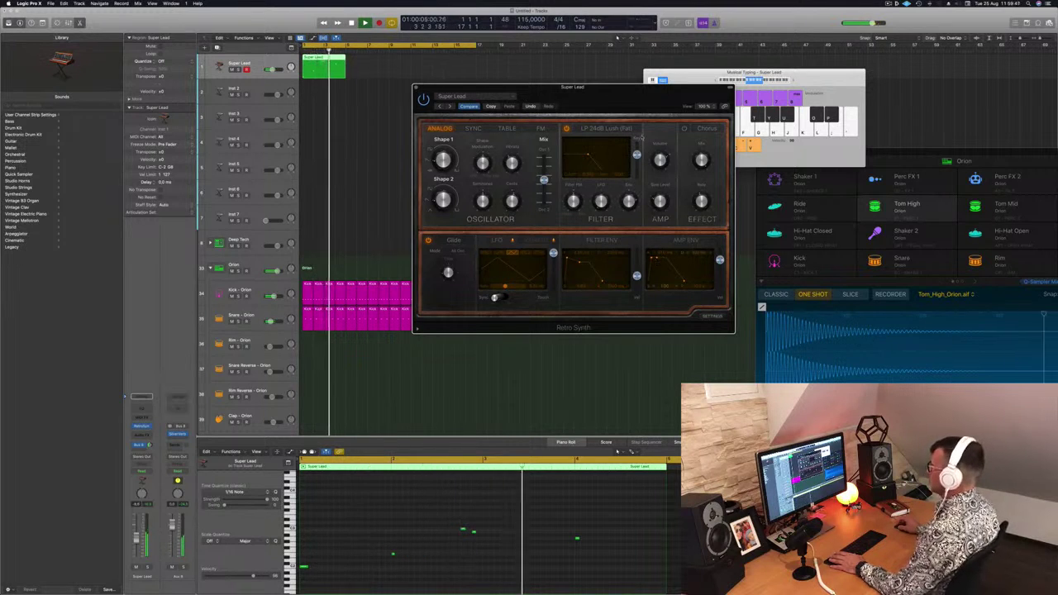
drag(618, 90, 690, 63)
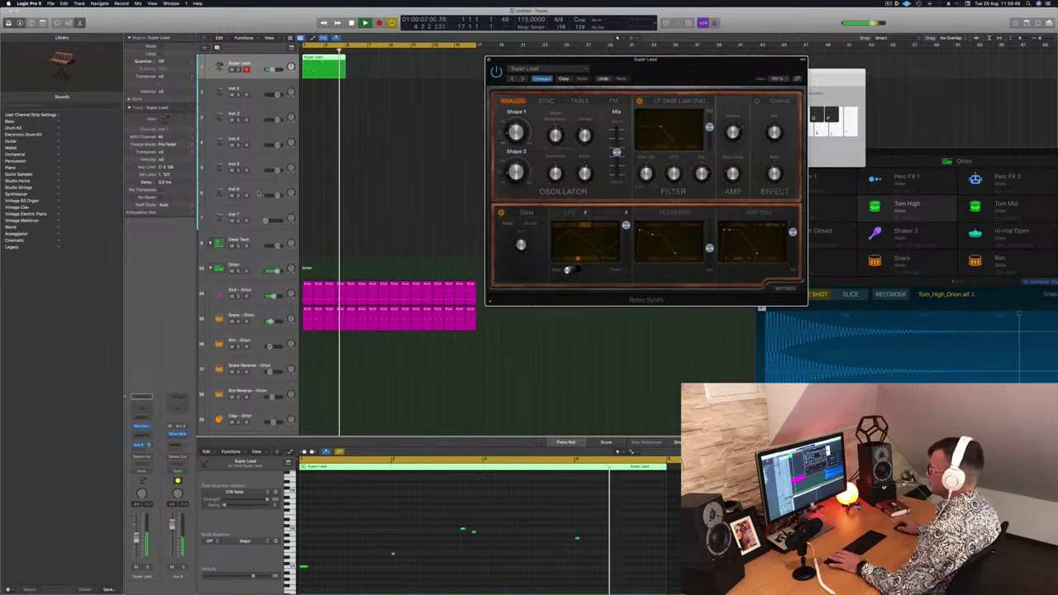
key(Return)
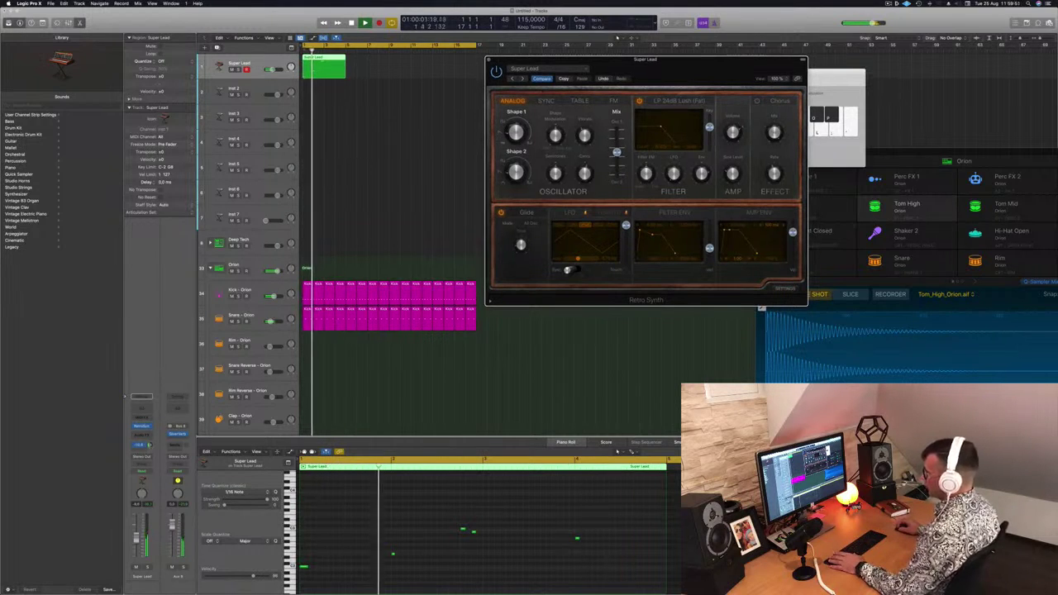
click(702, 513)
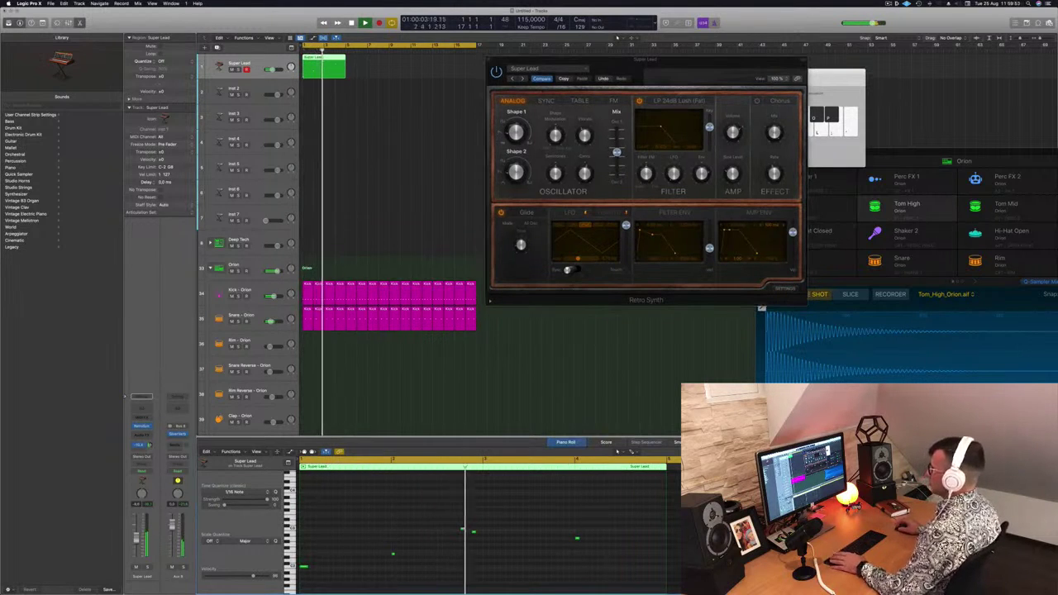
- Duplicate the Super Lead region end to end until it fills the 16-bar loop and hide the plug-in window
drag(318, 59, 403, 64)
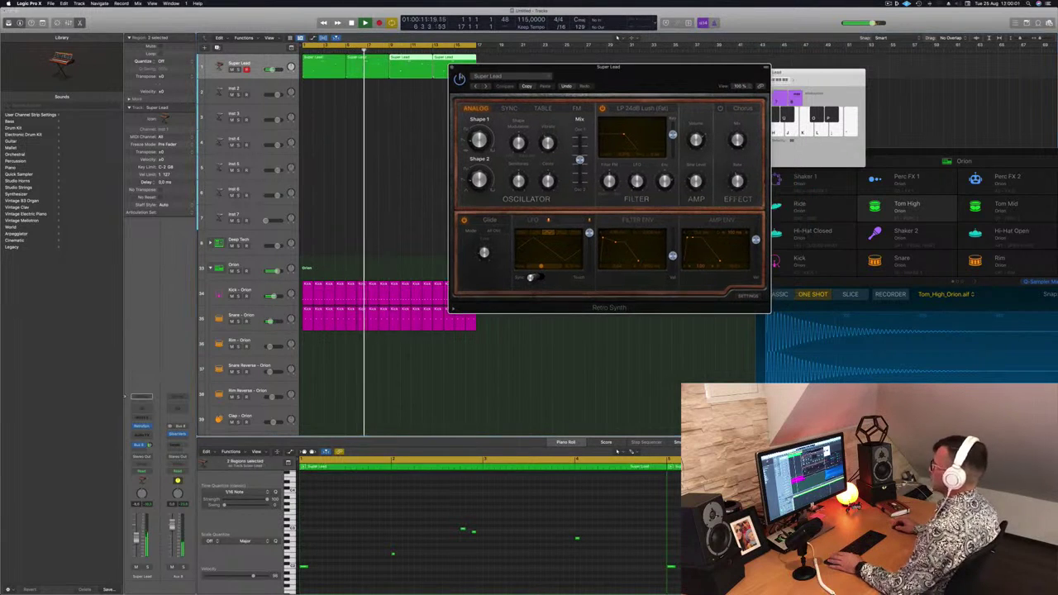
key(v)
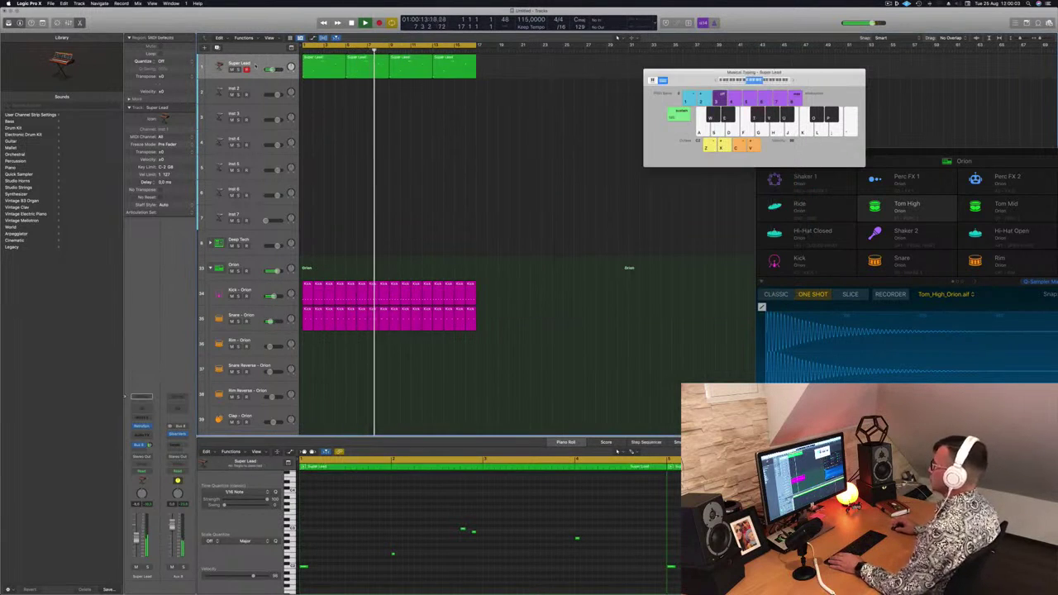
key(super+a)
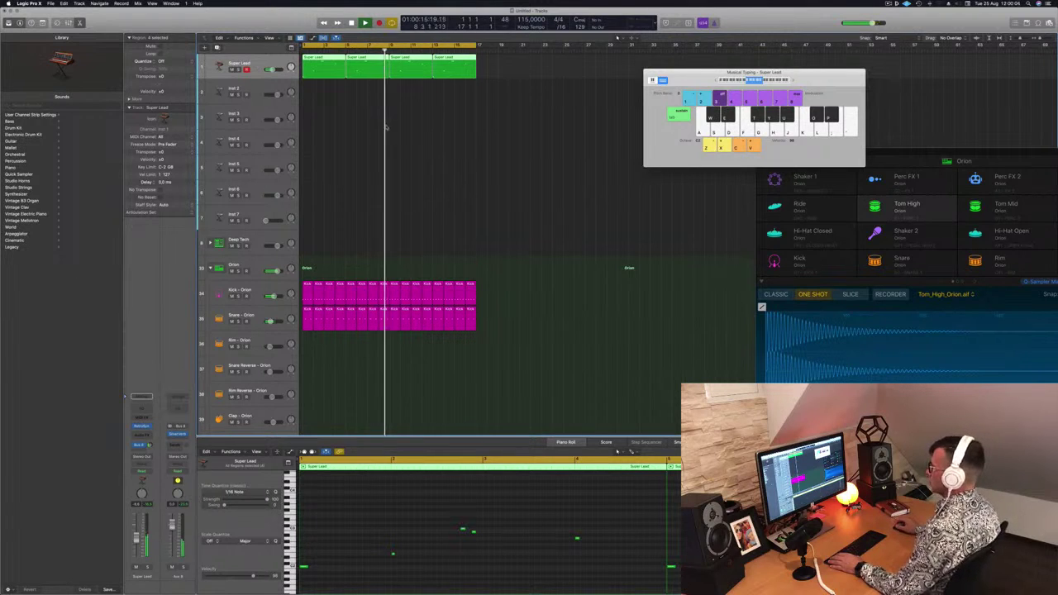
click(328, 115)
- Copy the first Super Lead region onto the Inst 2 track at bar 1 and show its notes in the Piano Roll
click(327, 71)
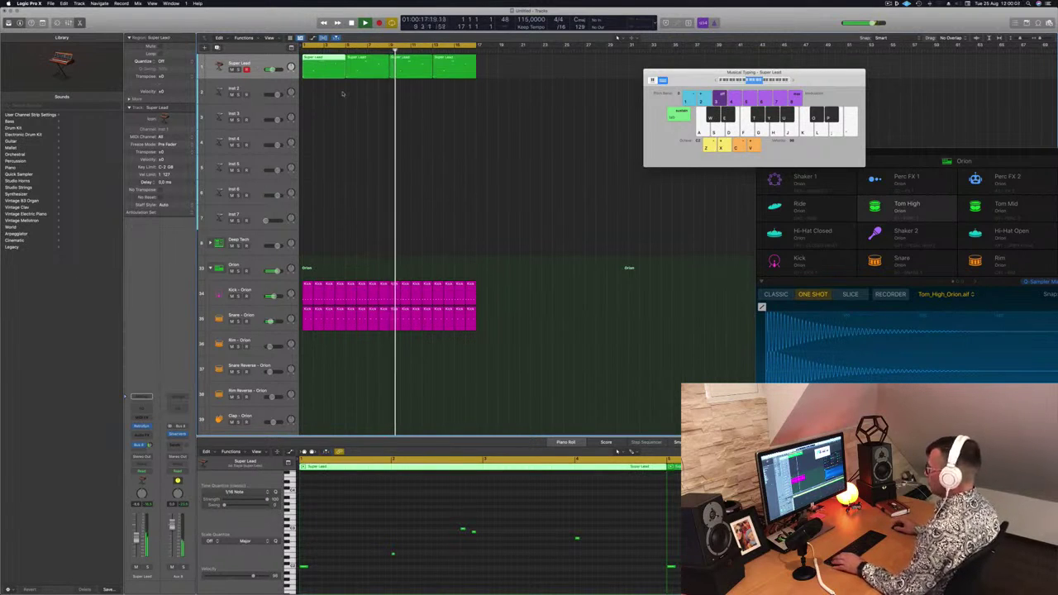
drag(326, 73, 325, 91)
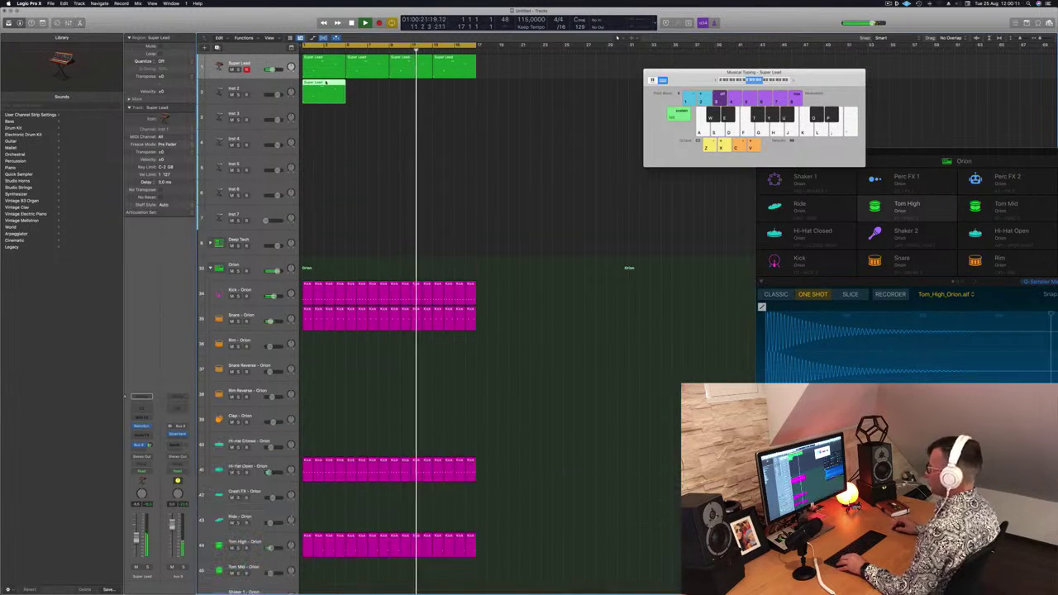
key(e)
key(e)
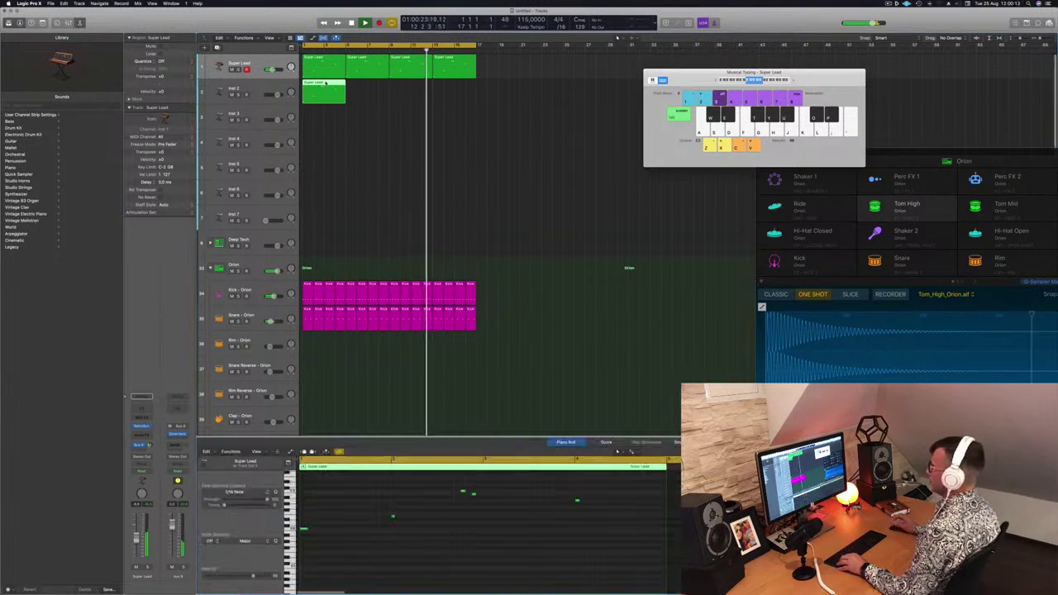
- Lower the Inst 2 track's volume and delete the last three notes from its copied region
click(278, 96)
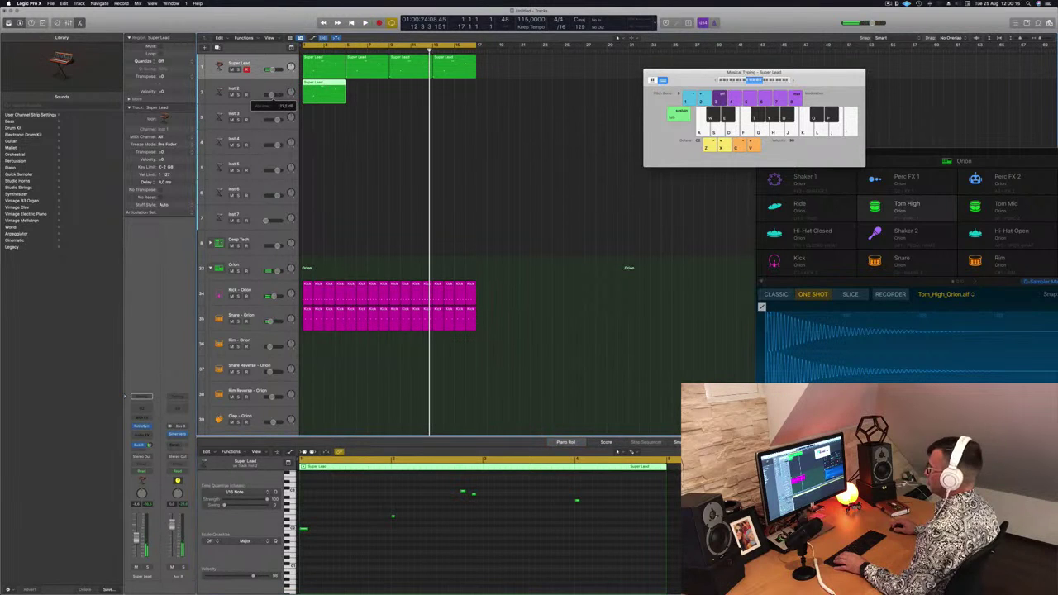
click(405, 557)
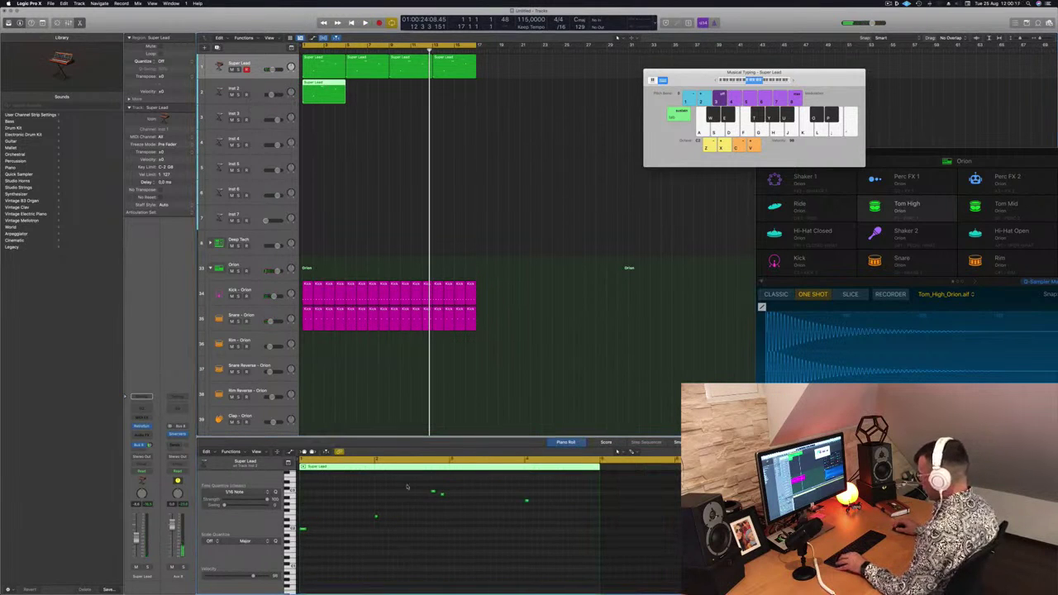
drag(407, 486, 557, 525)
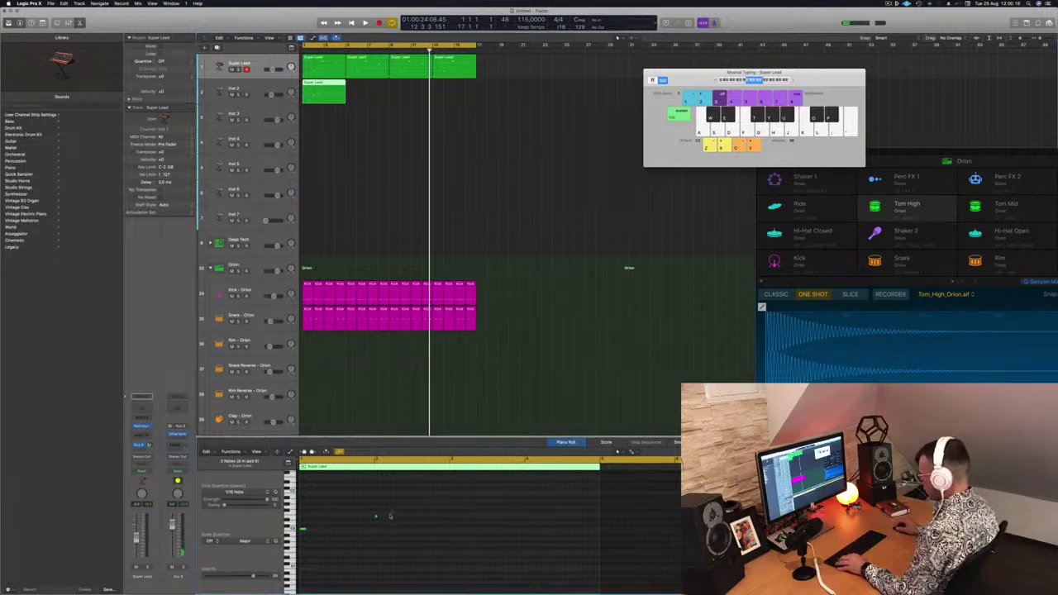
- Move the second note to the start of bar 1 and lengthen both remaining notes to one full bar
drag(358, 519, 310, 521)
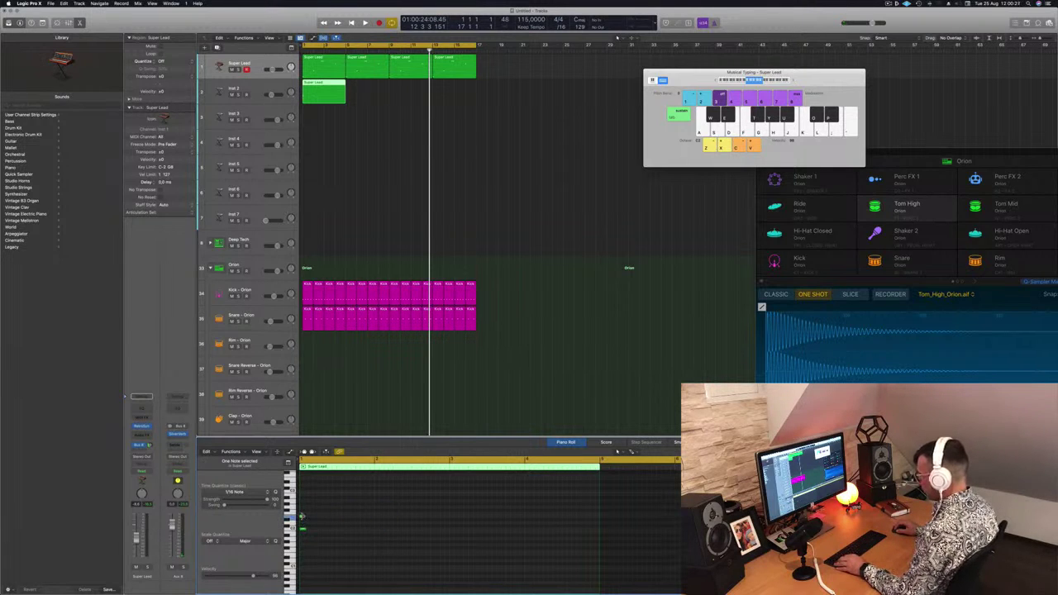
drag(328, 518, 372, 523)
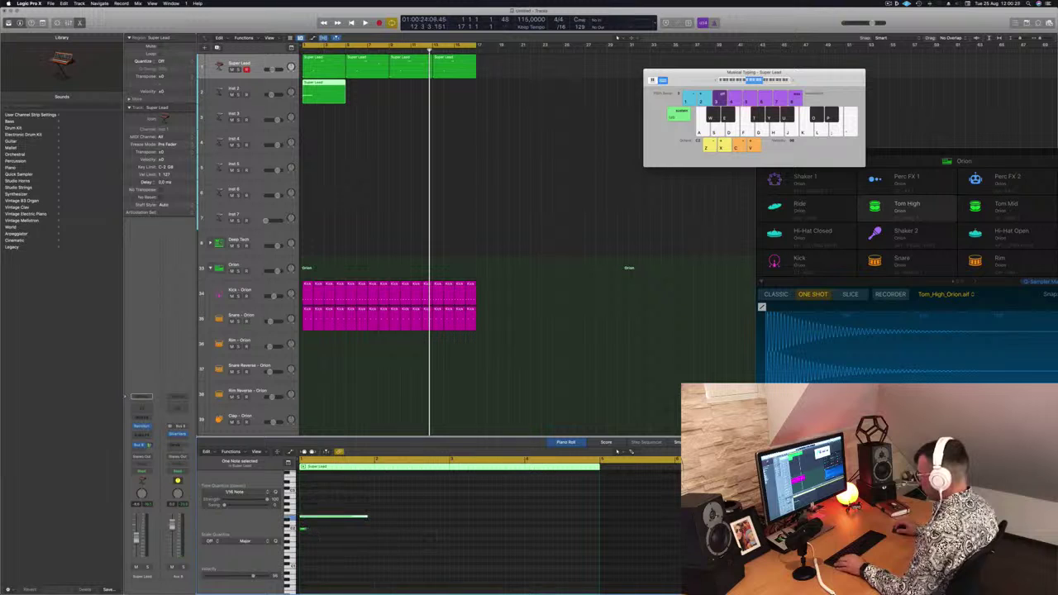
drag(307, 529, 369, 531)
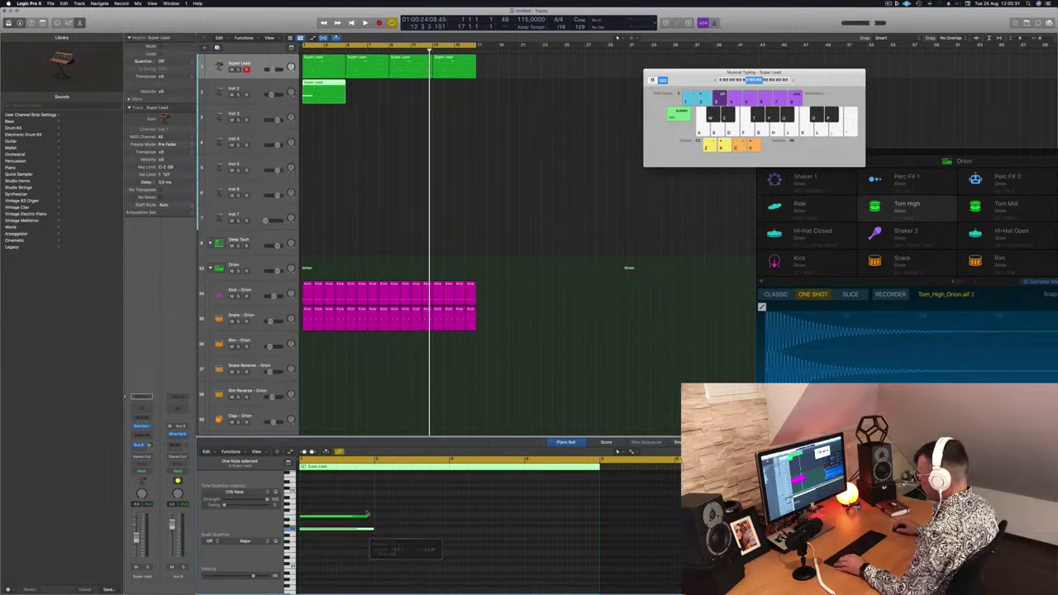
click(367, 517)
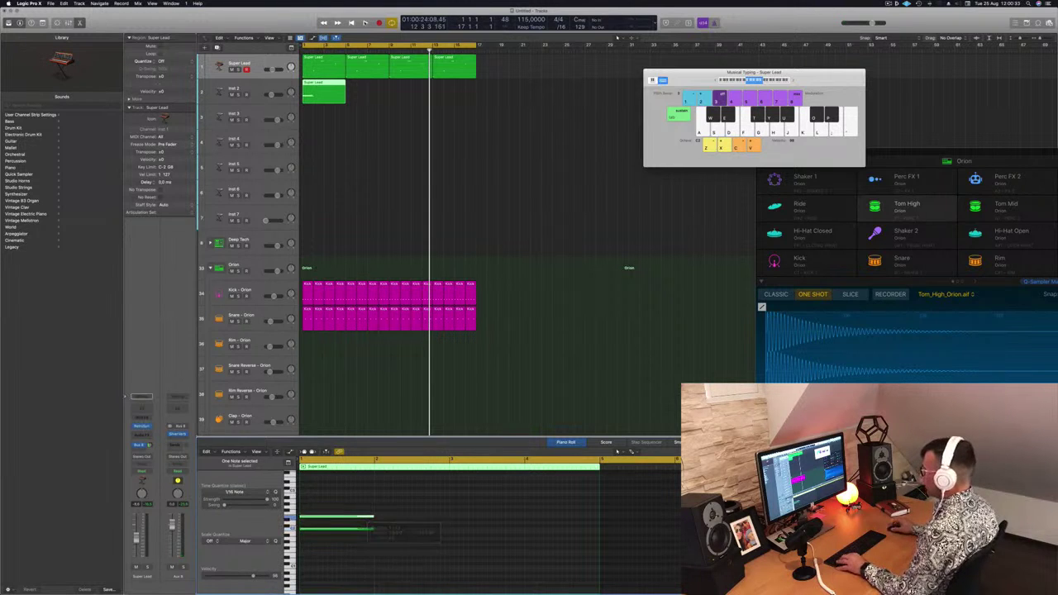
- Cut the Inst 2 region down to its first bar and duplicate it end to end across the 16-bar loop
click(312, 86)
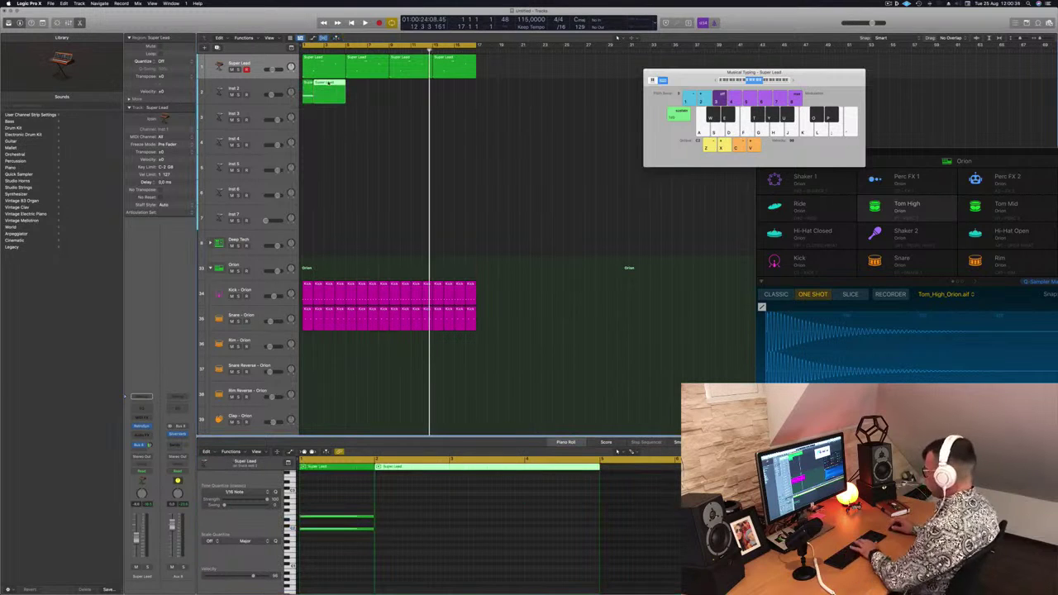
key(Delete)
drag(308, 84, 393, 86)
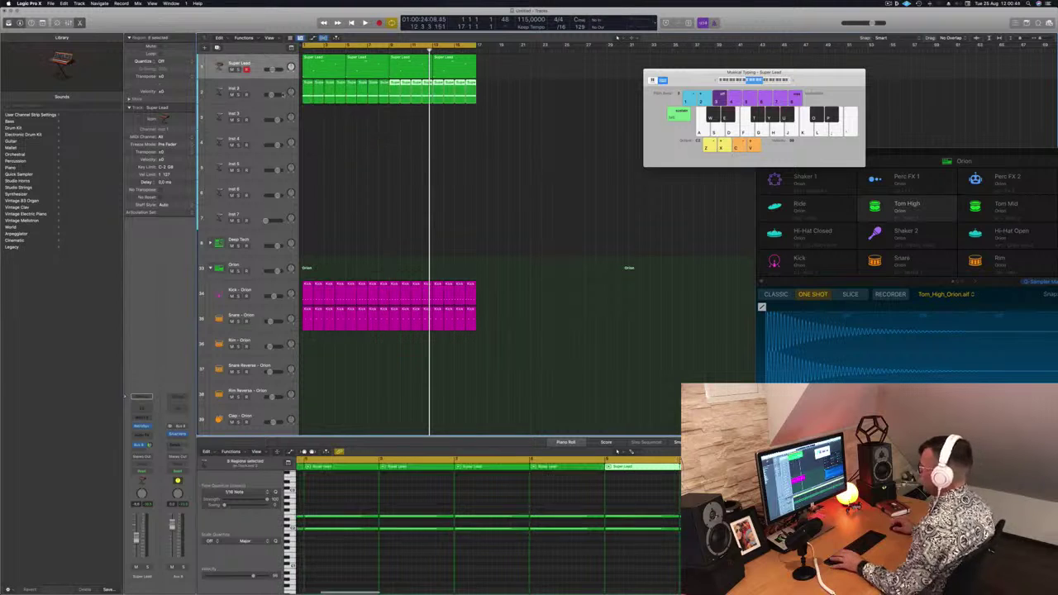
- Load Alchemy on the Inst 2 track and choose the Ellis Dee Groove preset
click(255, 88)
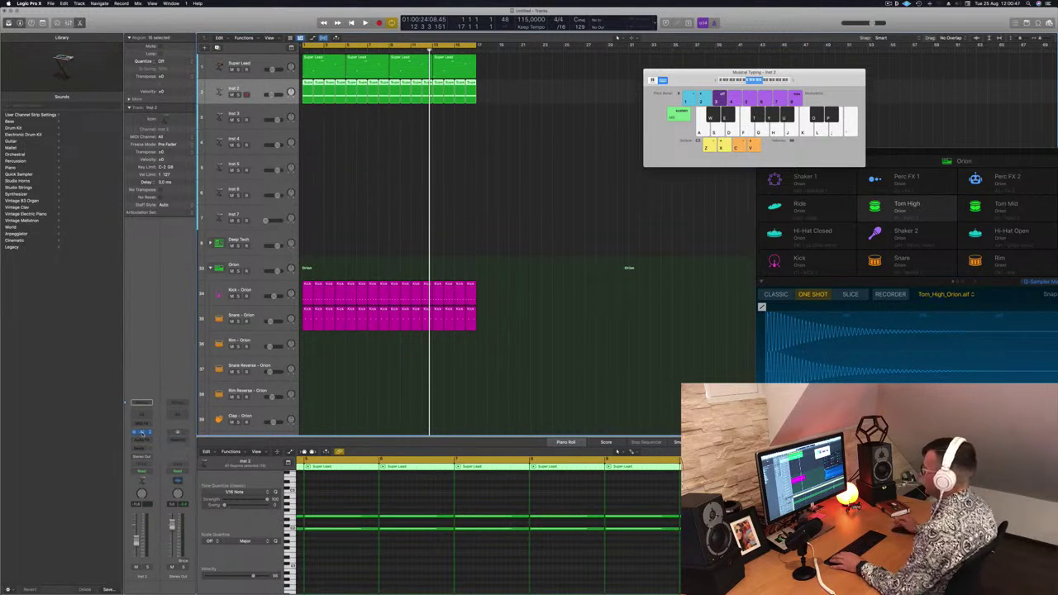
drag(384, 88, 403, 78)
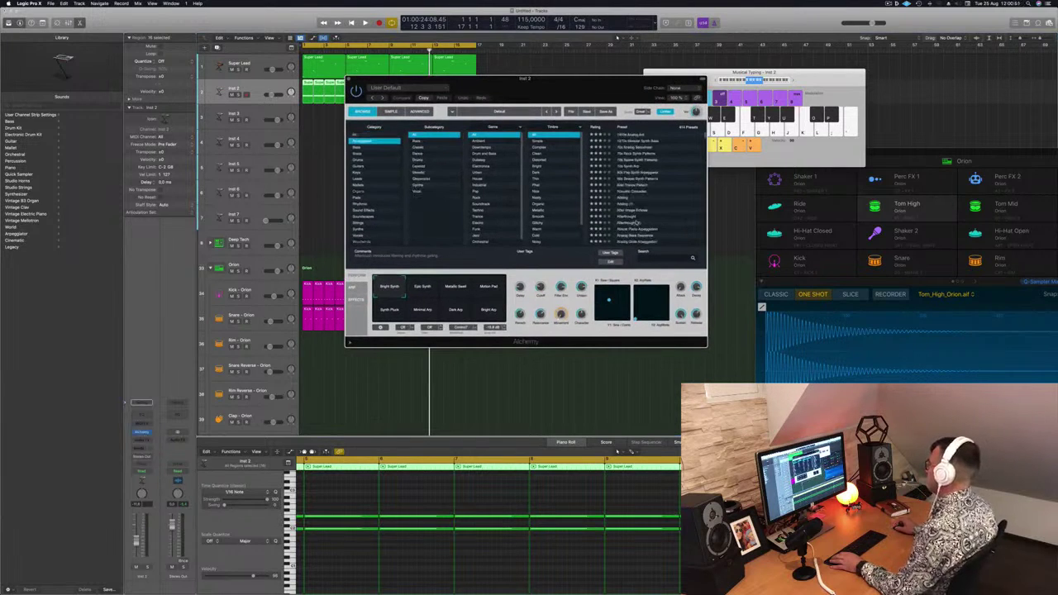
scroll(637, 222, down, 10)
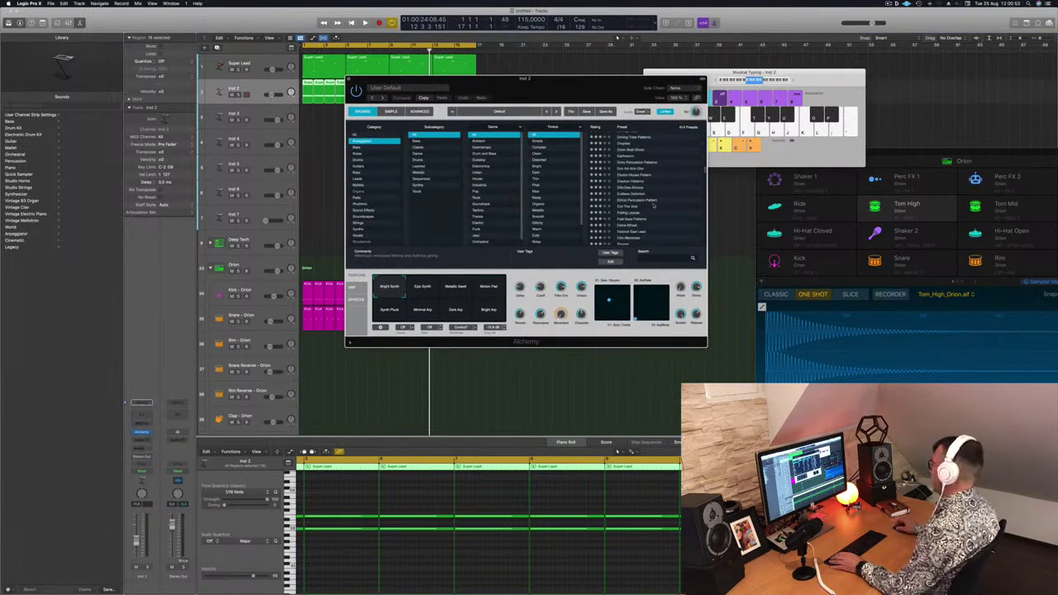
click(643, 189)
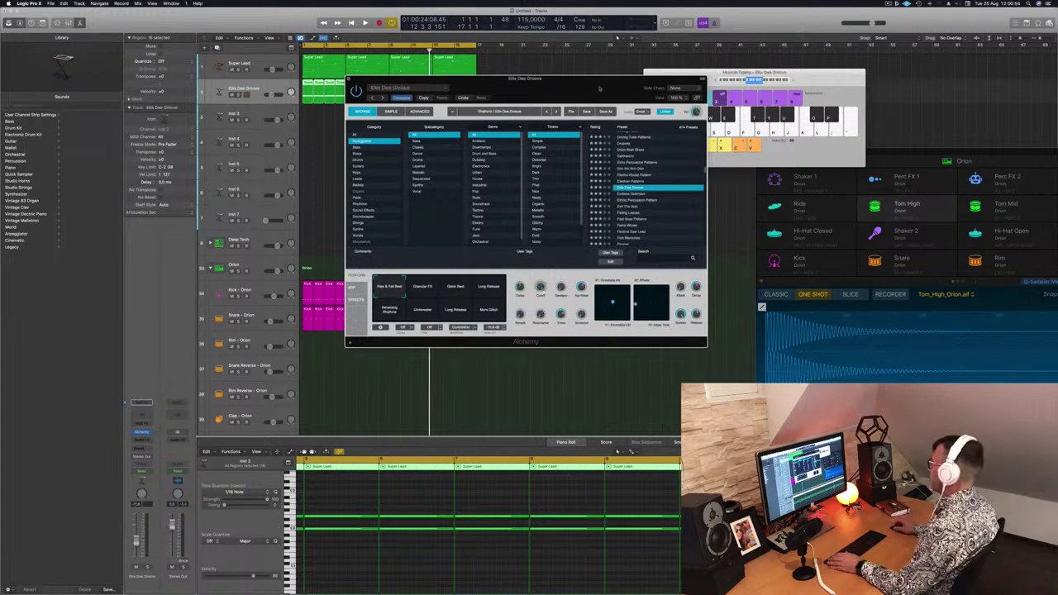
drag(600, 88, 680, 93)
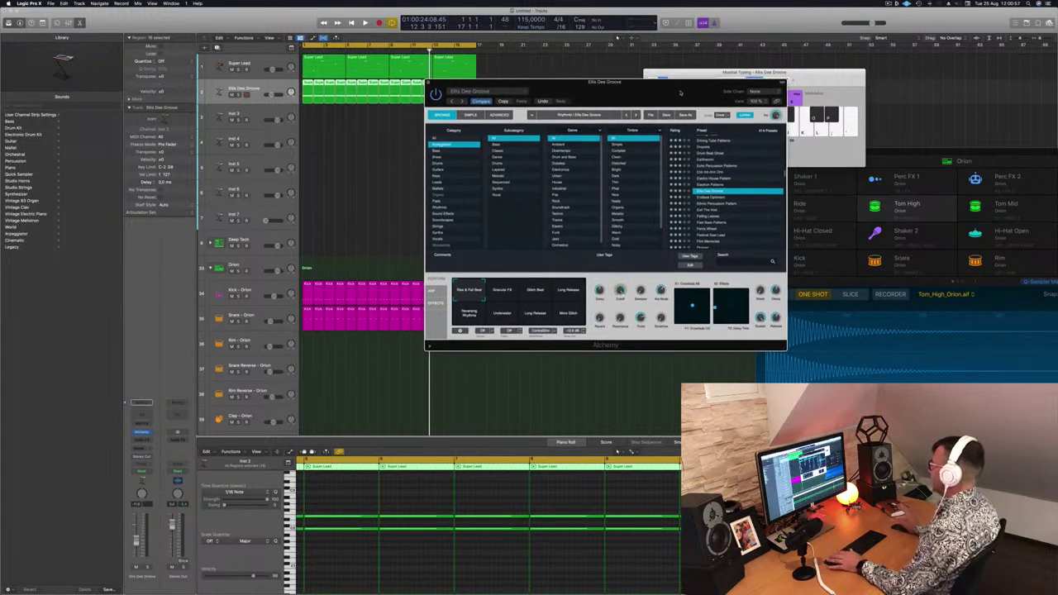
- Play the loop with the Alchemy layer and adjust the second track's volume
click(616, 37)
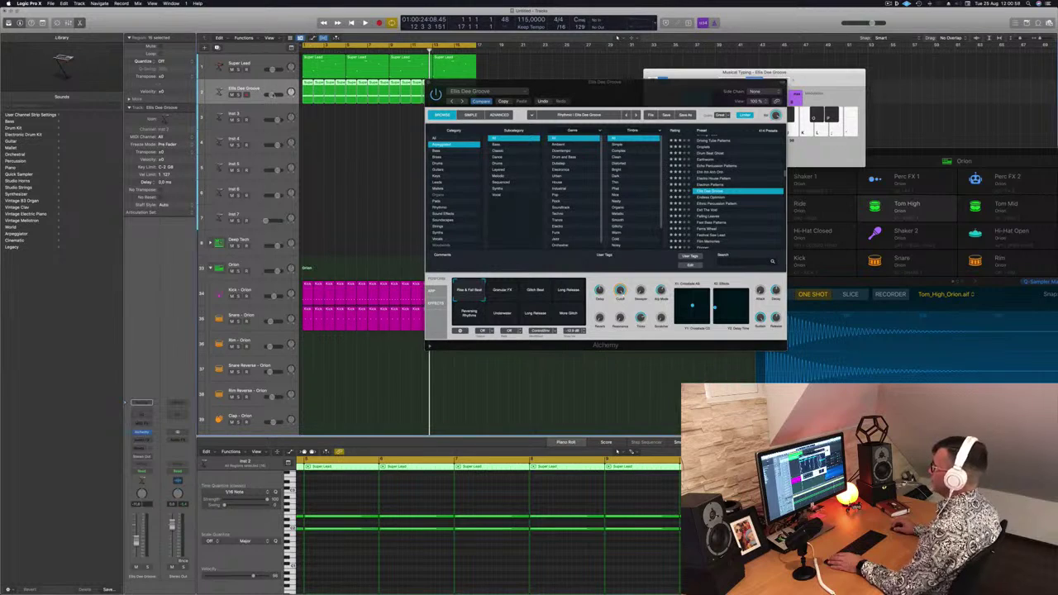
key(space)
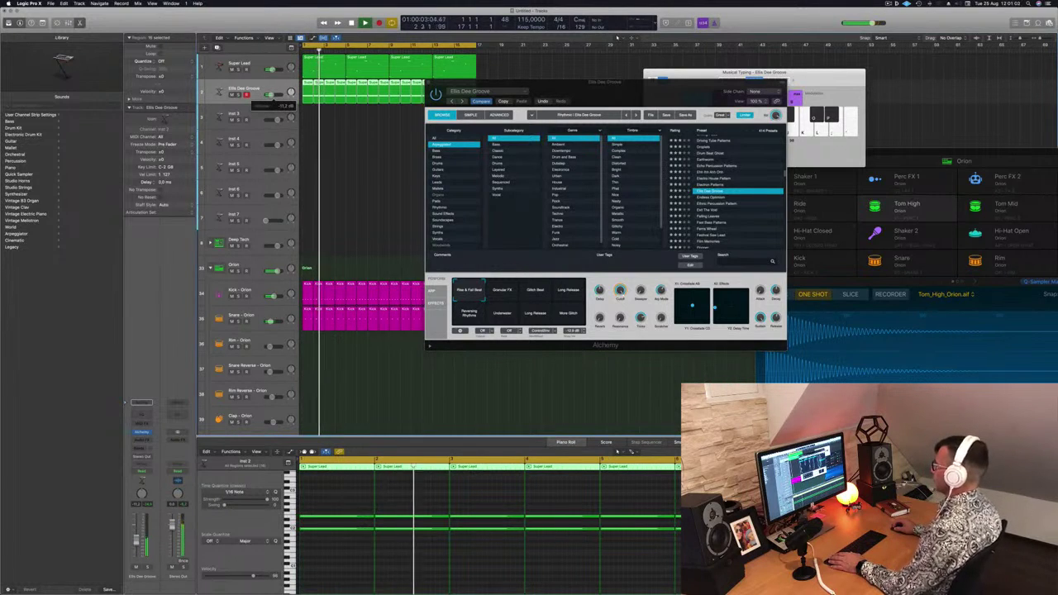
drag(272, 96, 274, 96)
drag(642, 83, 599, 88)
- Audition the Endless Optimism and Ethnic Percussion Pattern presets in Alchemy from the start of the loop
click(694, 203)
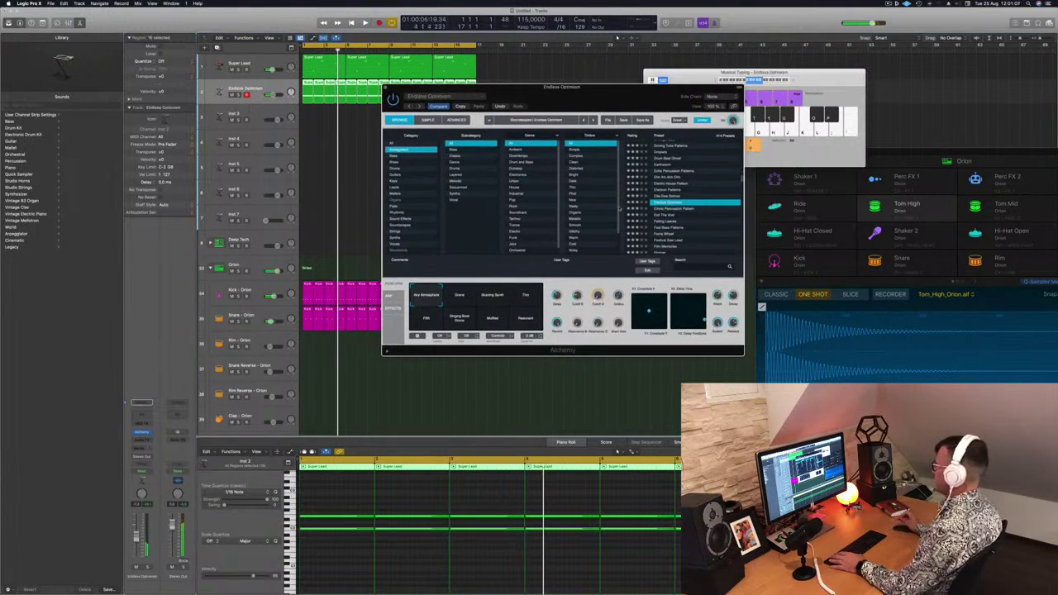
key(space)
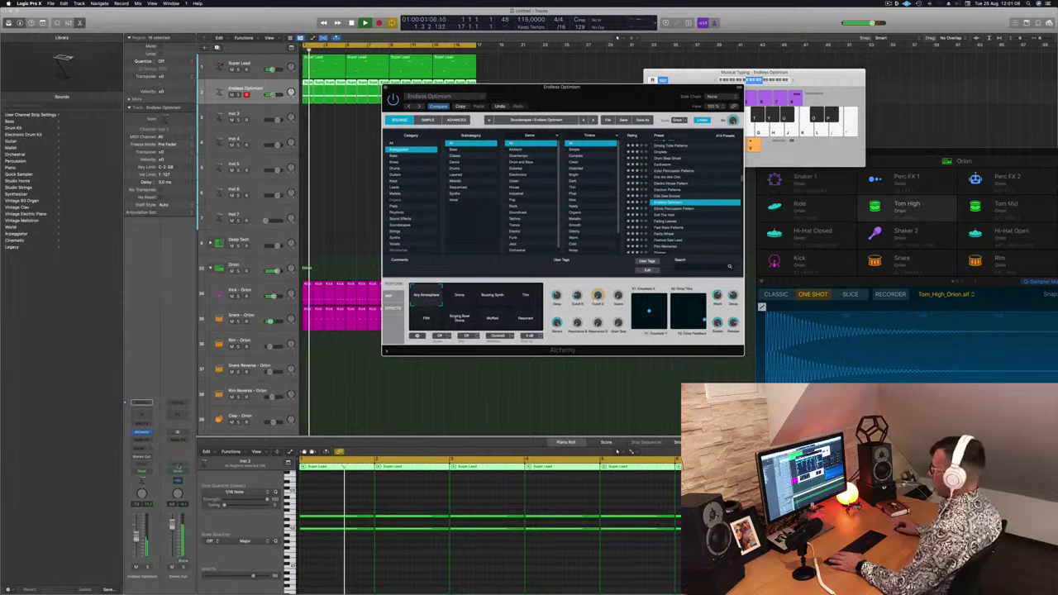
drag(618, 100, 648, 77)
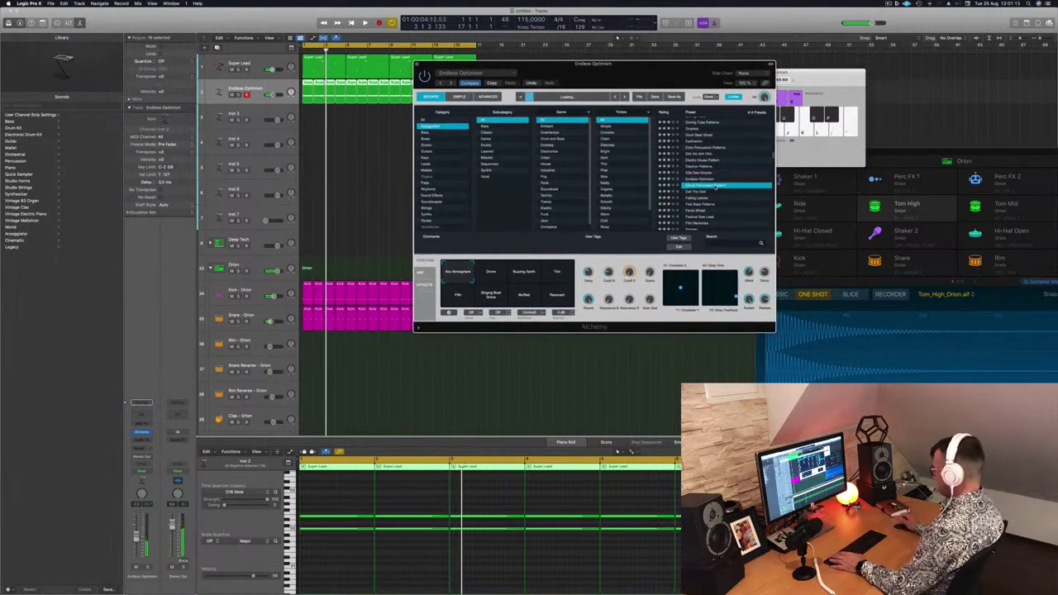
key(Return)
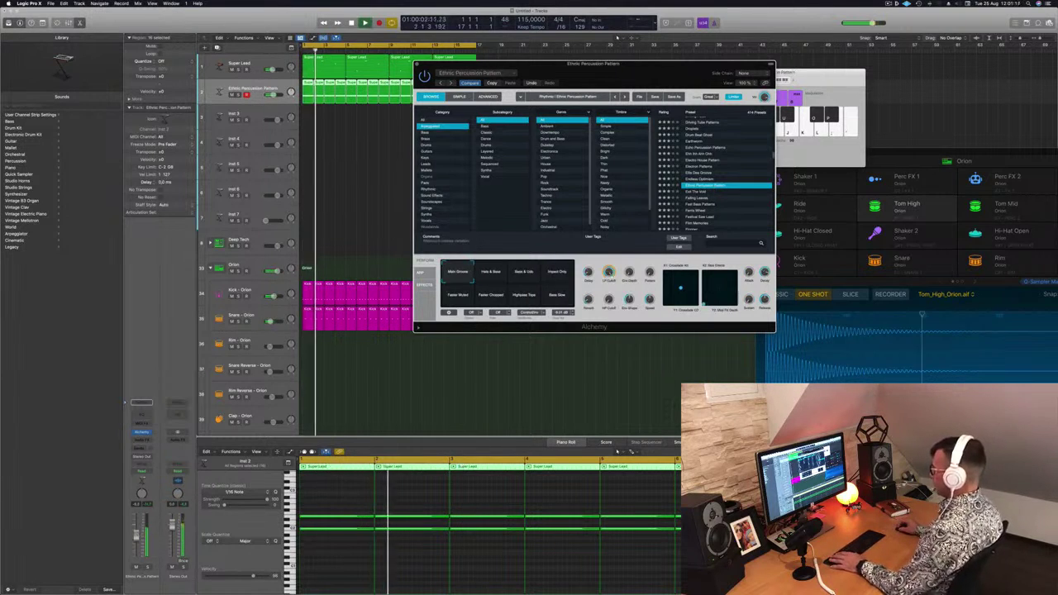
- Audition the Ethnic Percussion Pattern snapshots, including Impact Only, Faster Muted, Faster Chopped and Highpass Tops, and return to Main Groove
click(617, 37)
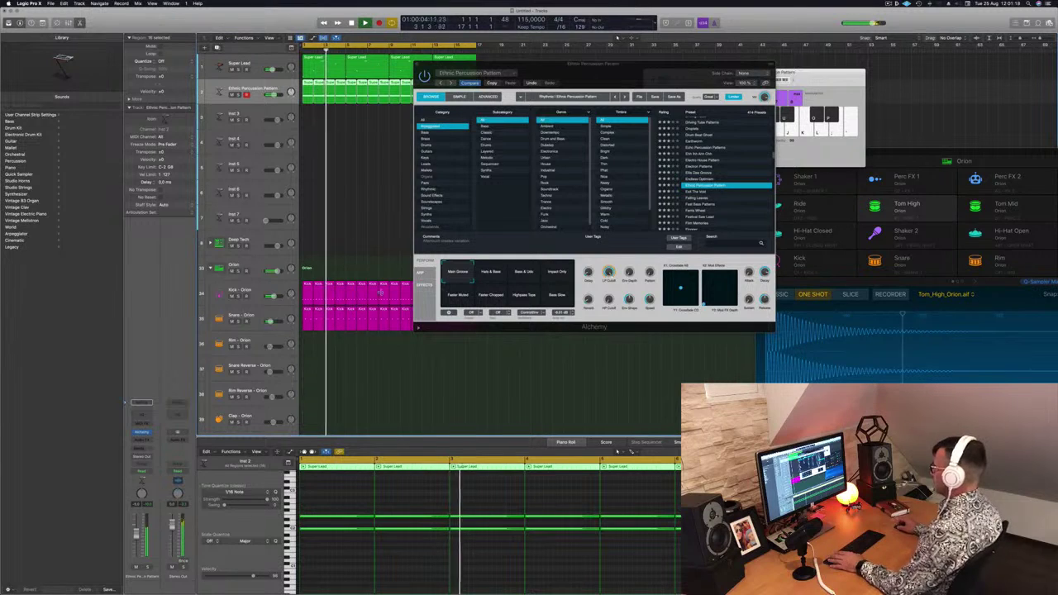
click(494, 273)
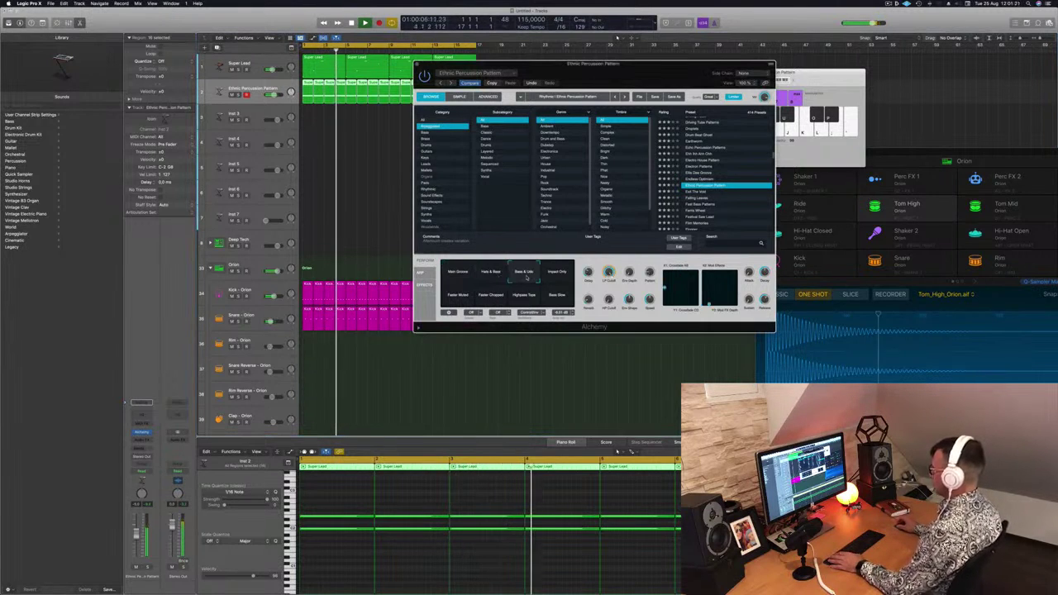
click(559, 279)
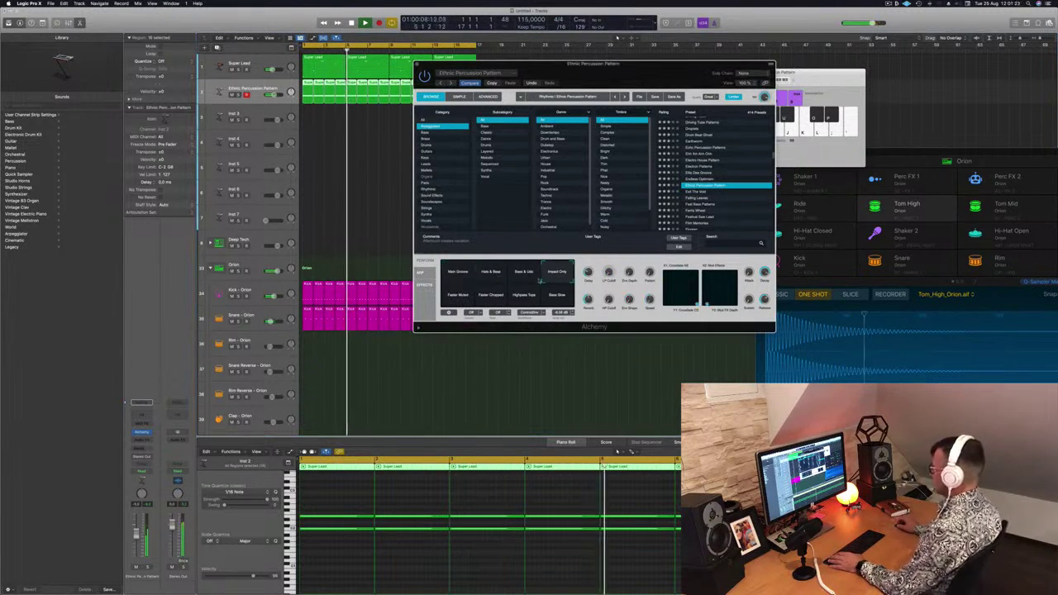
click(459, 298)
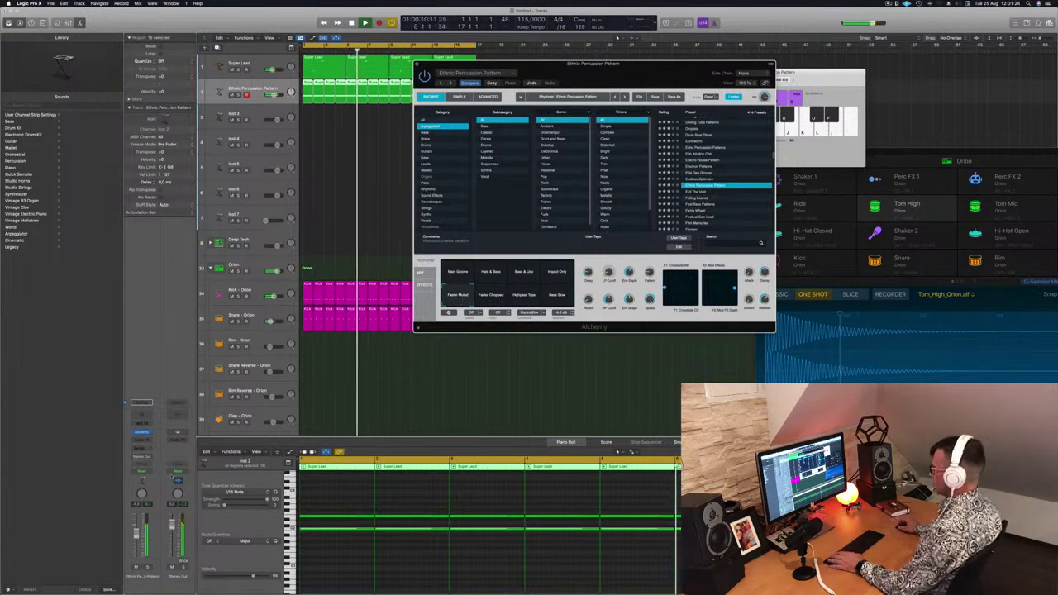
click(481, 299)
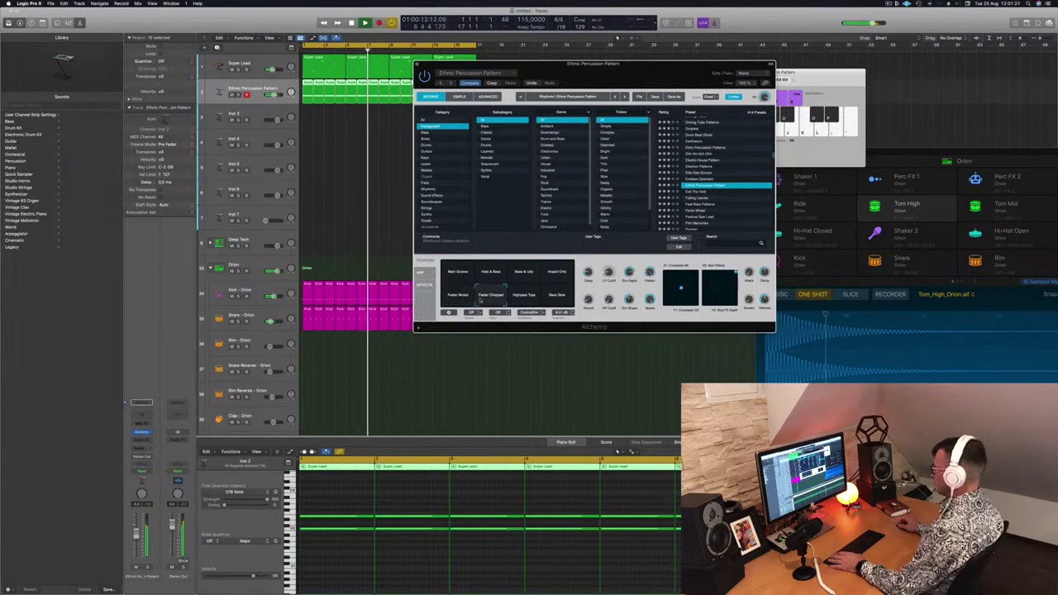
click(523, 298)
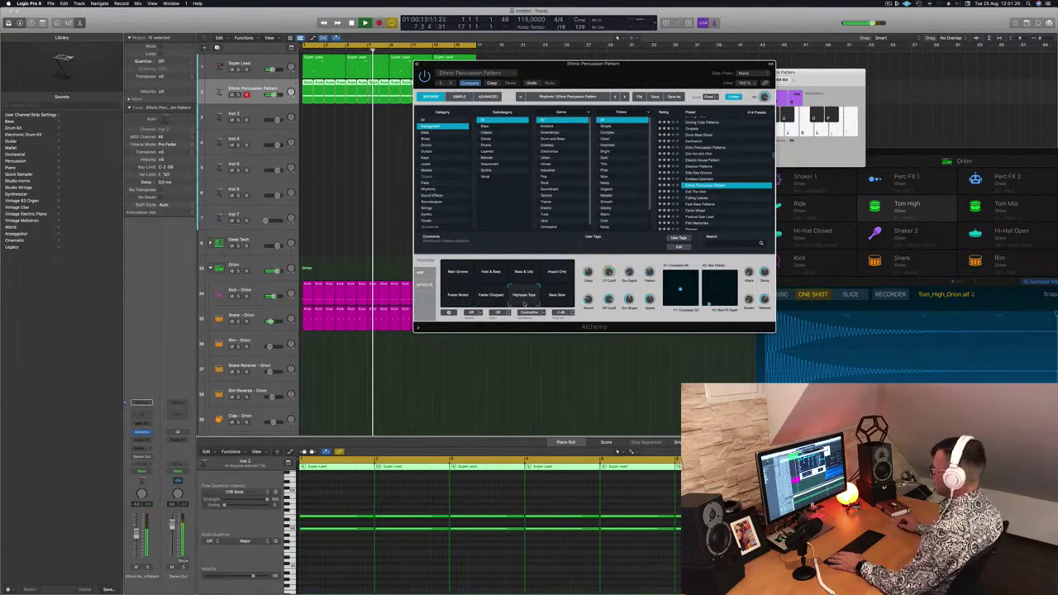
click(454, 273)
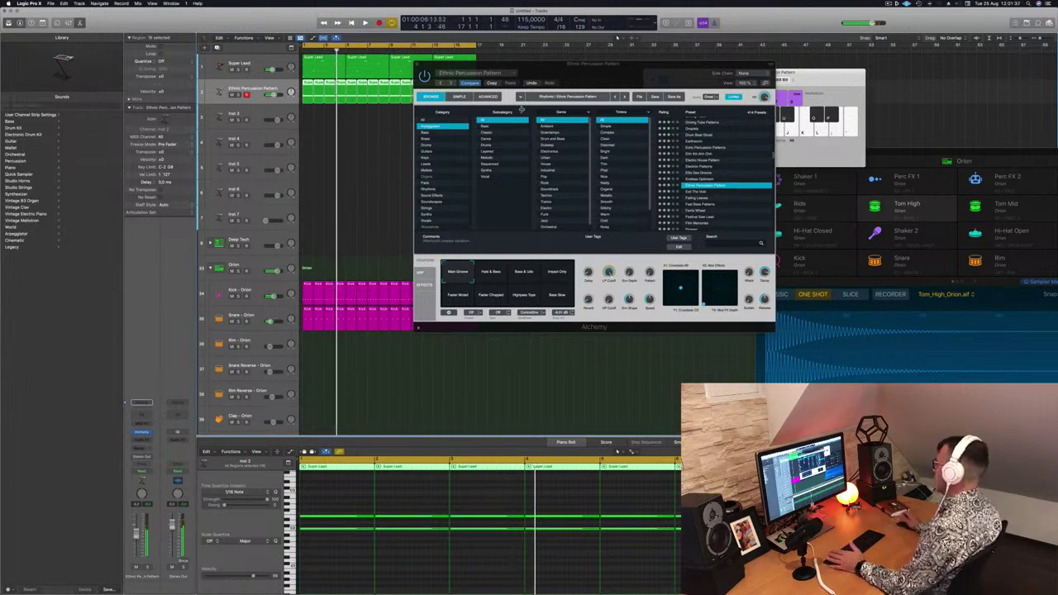
- Audition the Falling Leaves, Fast Bass Patterns and Festival Saw Lead presets from the start of the loop
key(space)
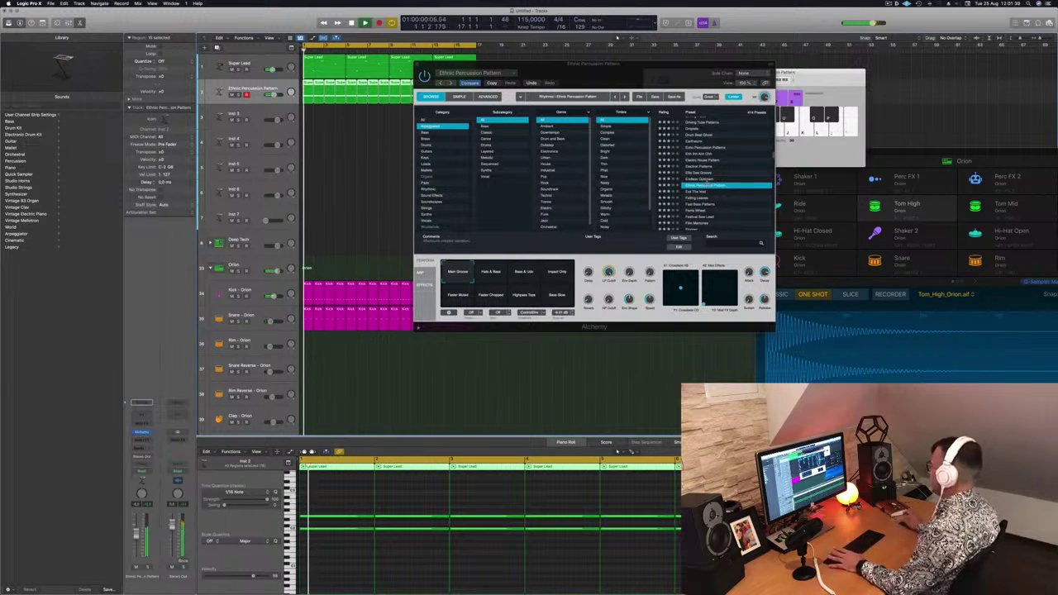
click(696, 198)
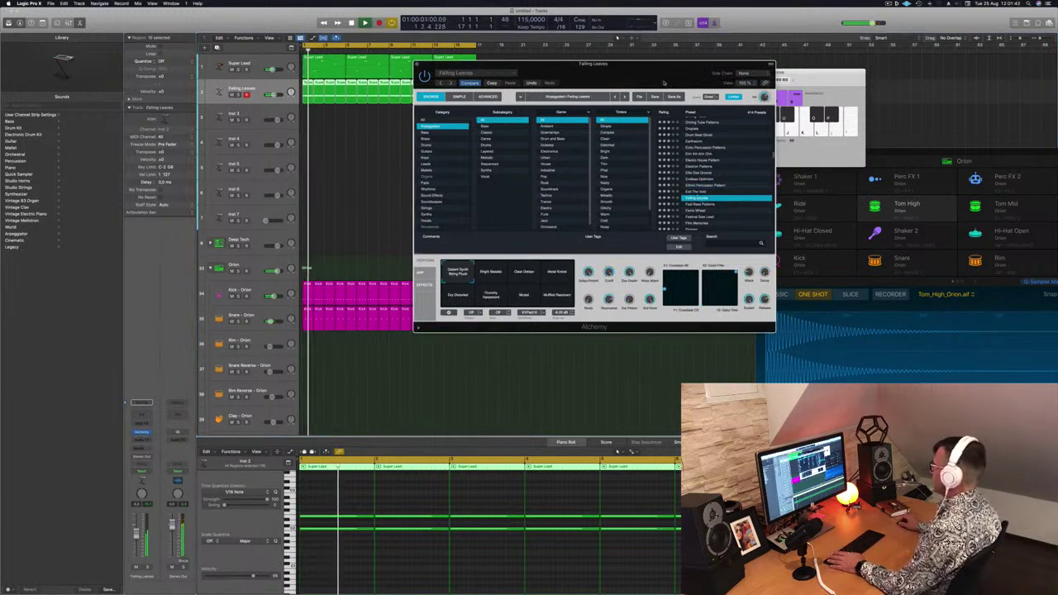
drag(649, 84, 618, 137)
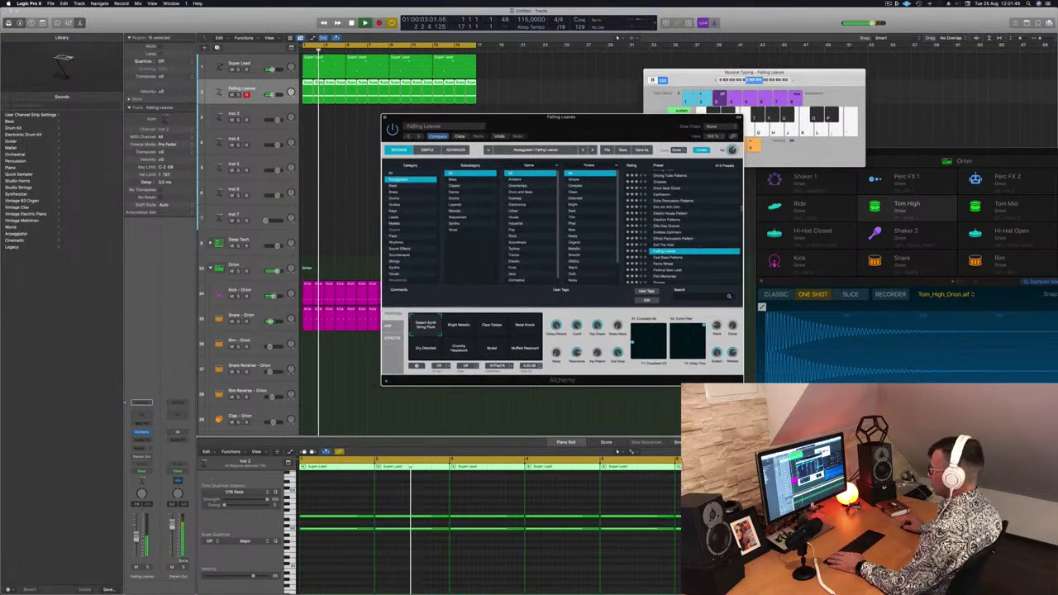
click(617, 450)
click(458, 324)
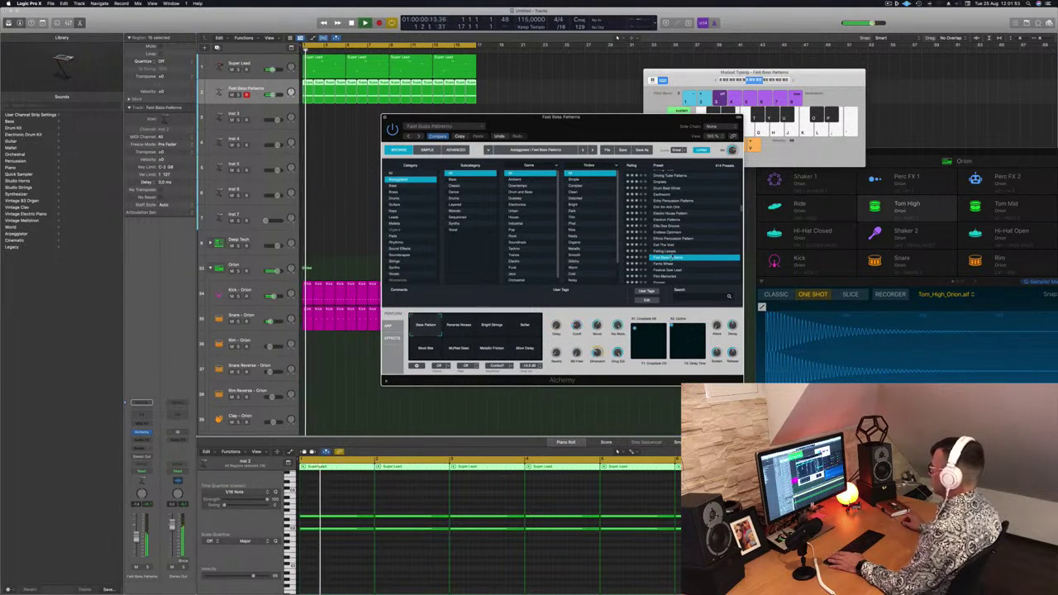
scroll(667, 240, down, 2)
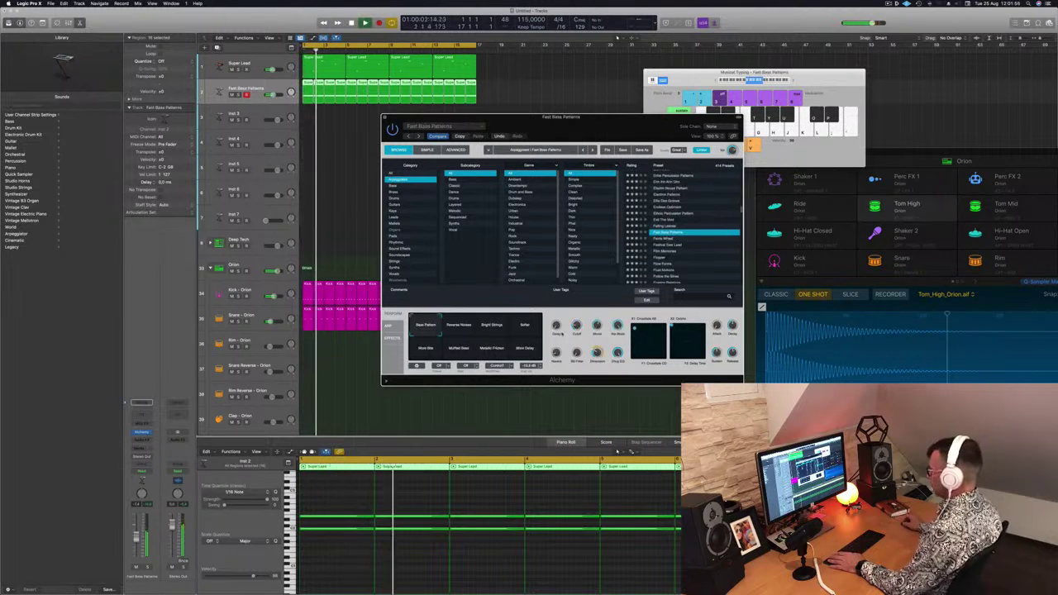
click(657, 239)
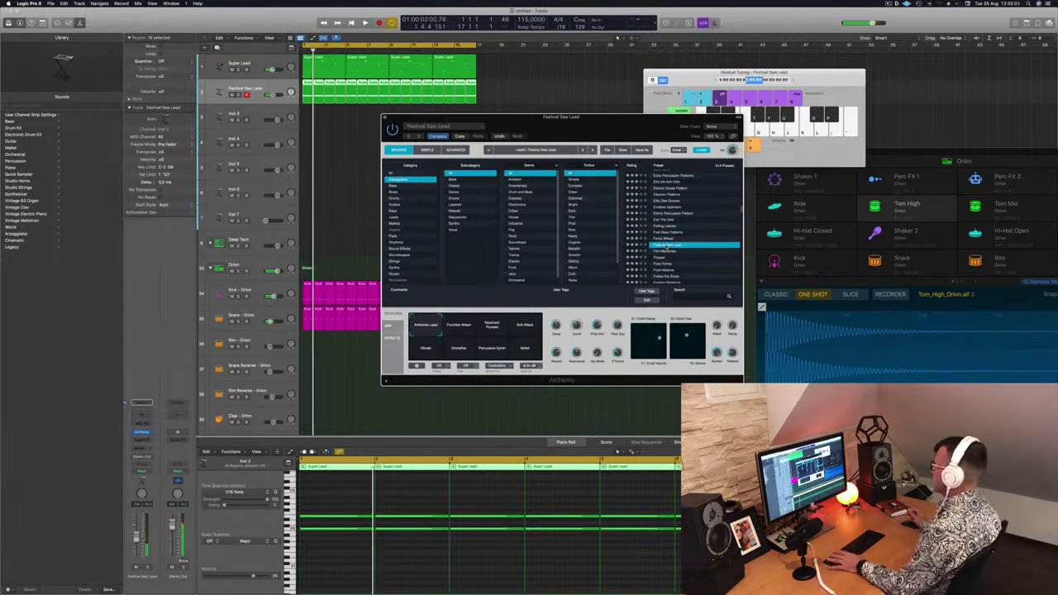
- Load Alchemy's Film Memories preset, compare its pluck snapshots during playback and choose Shimmer Pluck
scroll(688, 244, down, 2)
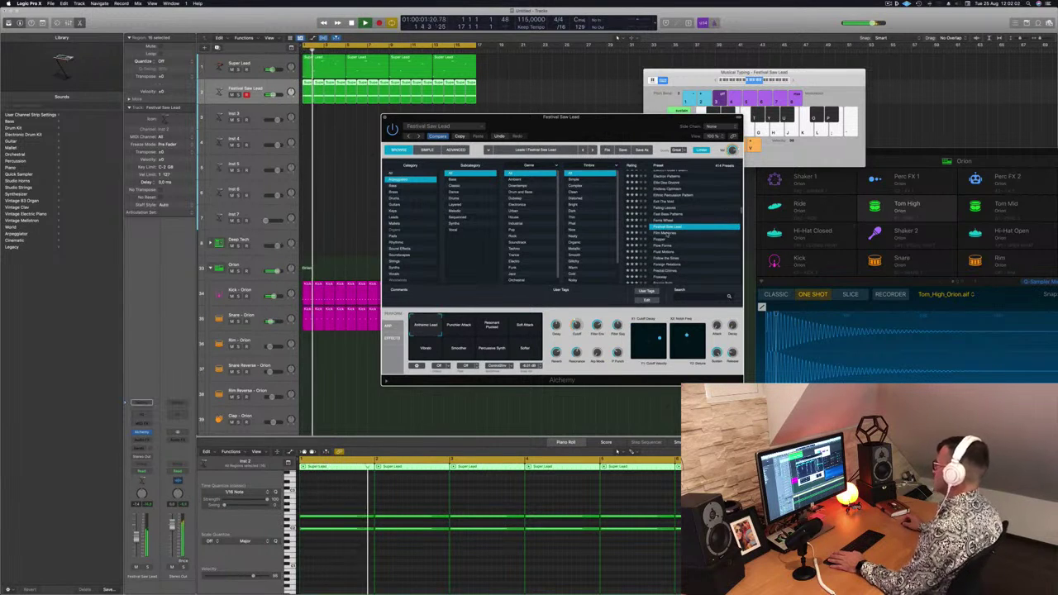
click(666, 234)
scroll(681, 248, down, 1)
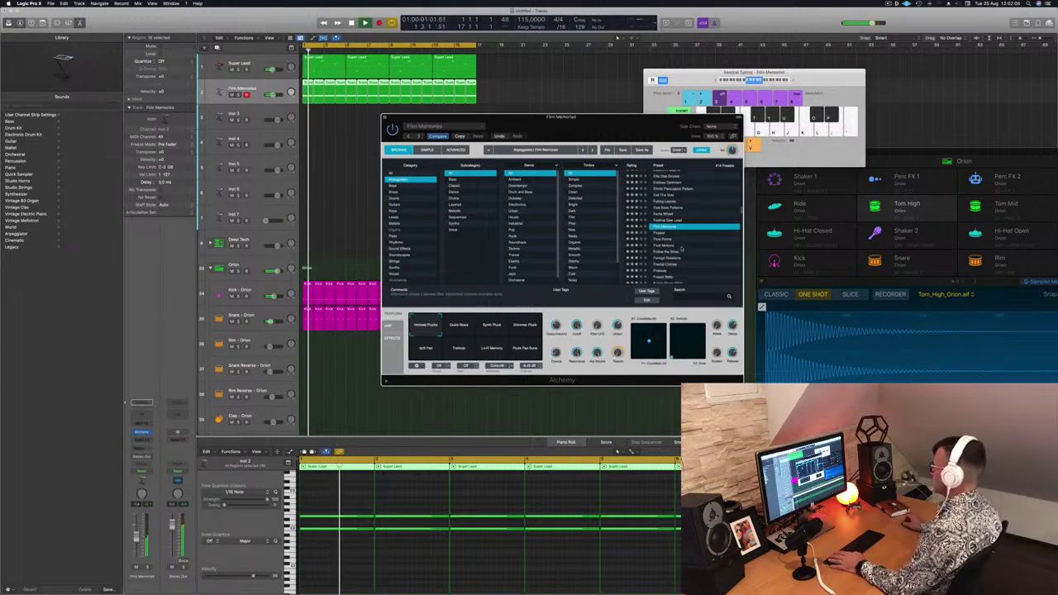
click(460, 325)
click(492, 326)
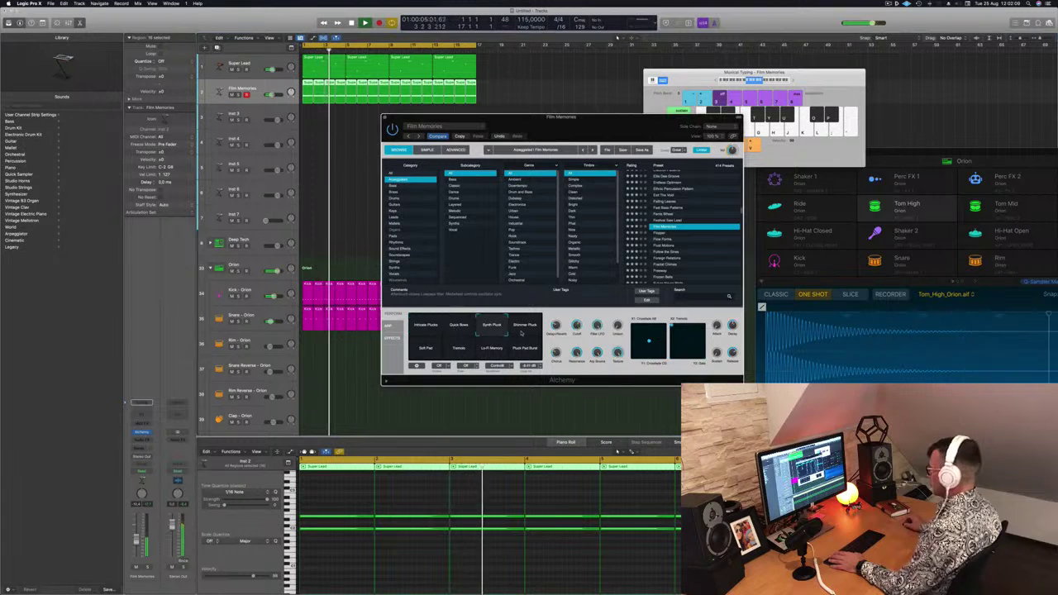
click(524, 326)
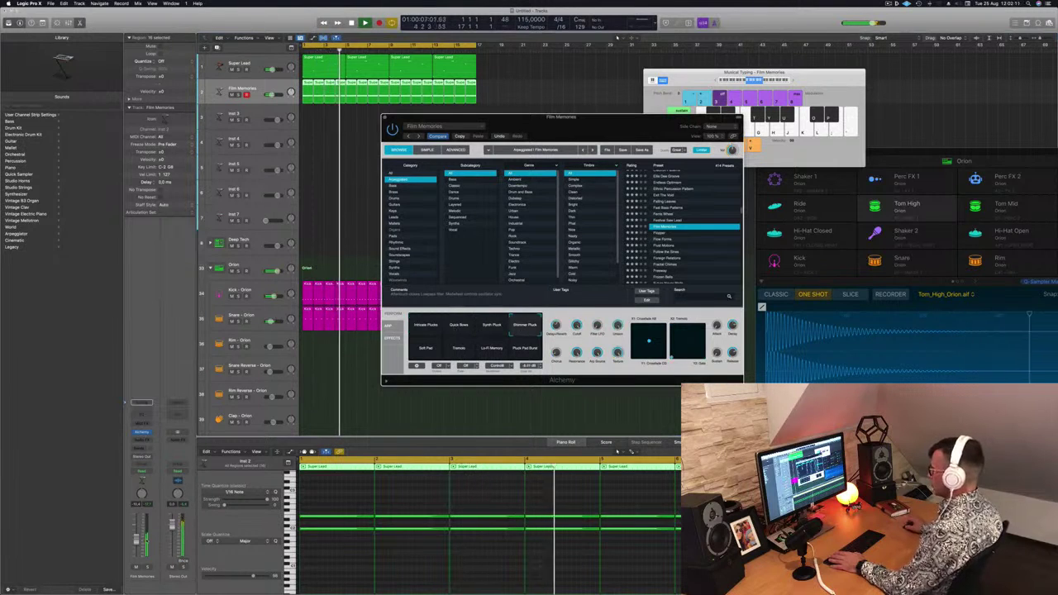
click(373, 359)
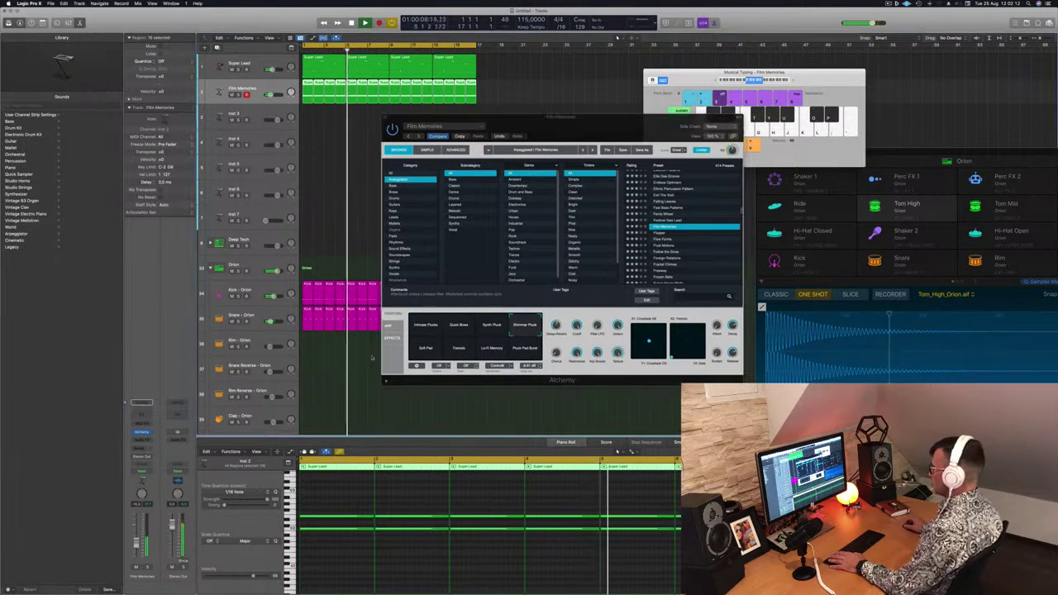
- Audition the Film Memories snapshots Soft Pad, Tremolo, Lo-Fi Memory and Pluck Pad Burst during playback
click(425, 348)
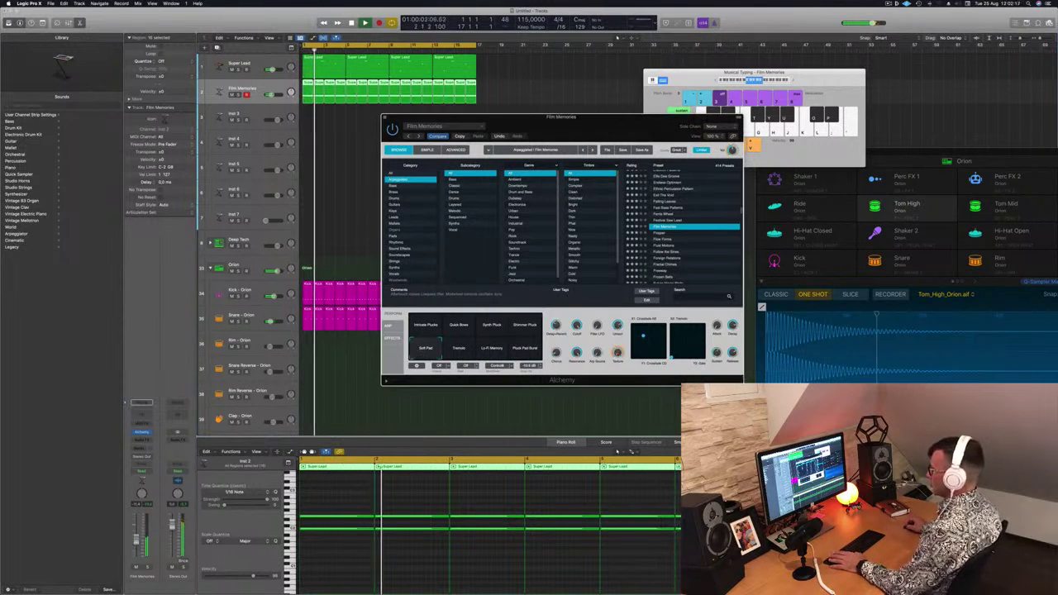
click(372, 360)
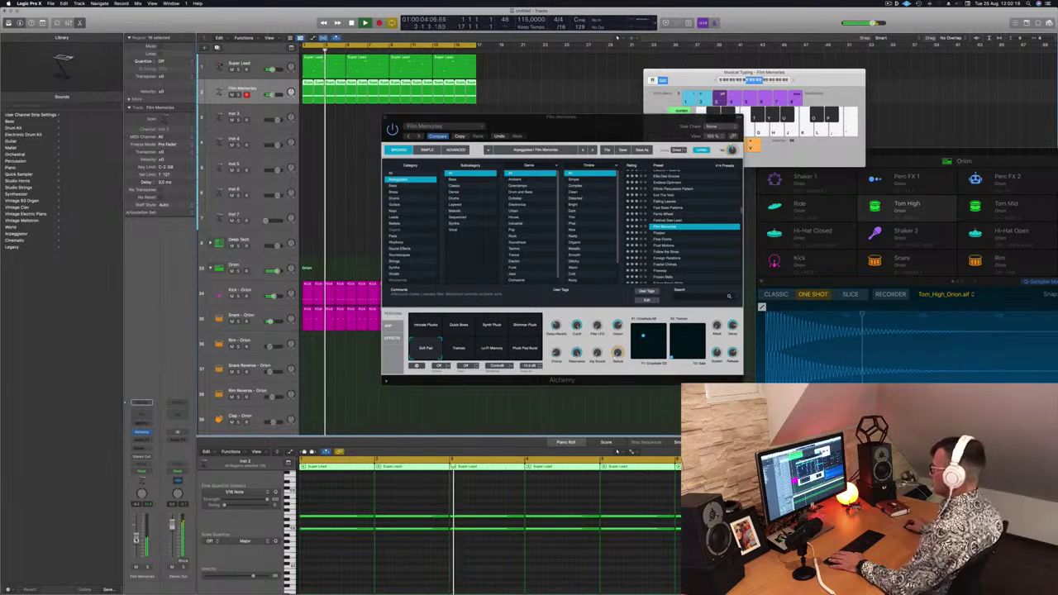
click(458, 347)
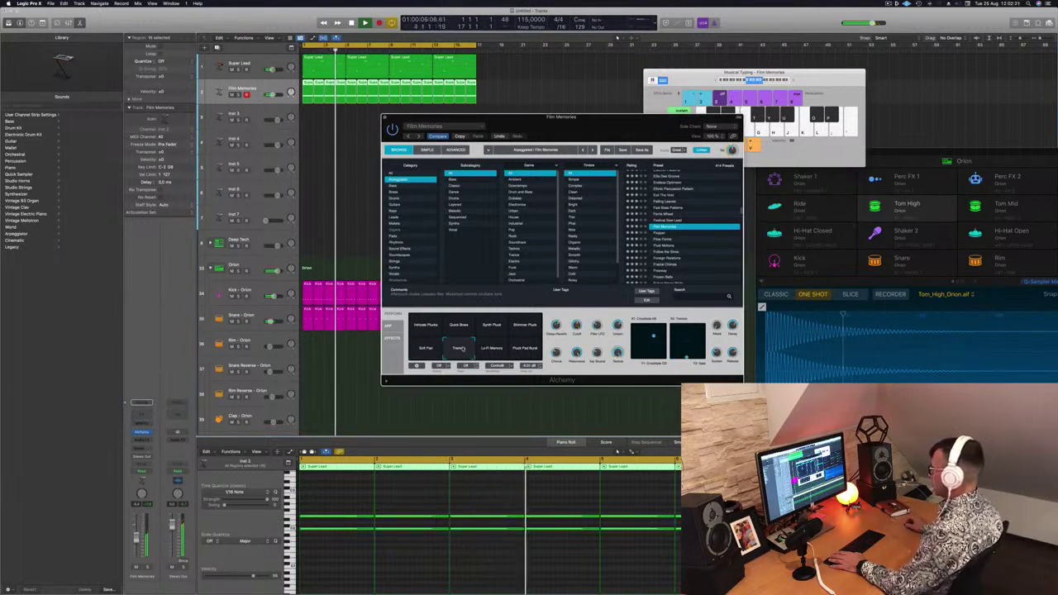
click(496, 350)
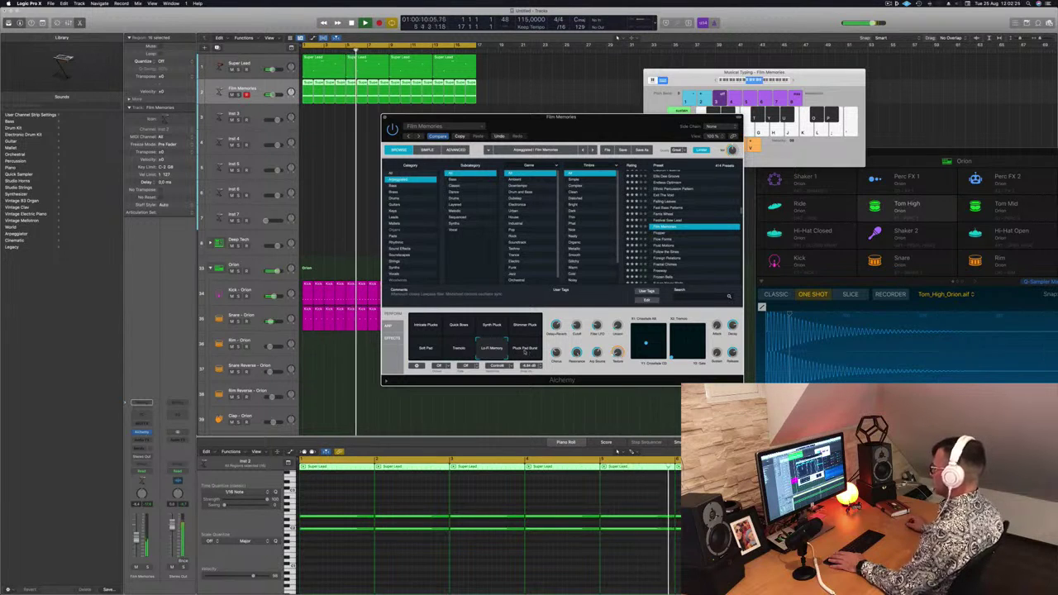
click(525, 349)
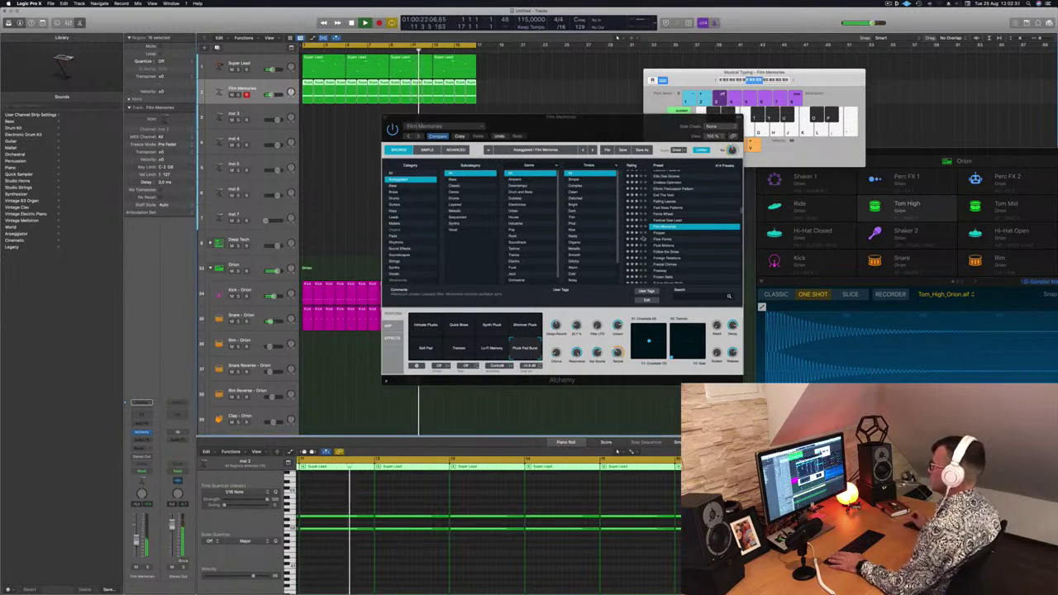
- Step through the Alchemy presets after Film Memories, auditioning Flow Forms, and load Fluid Motions
key(Down)
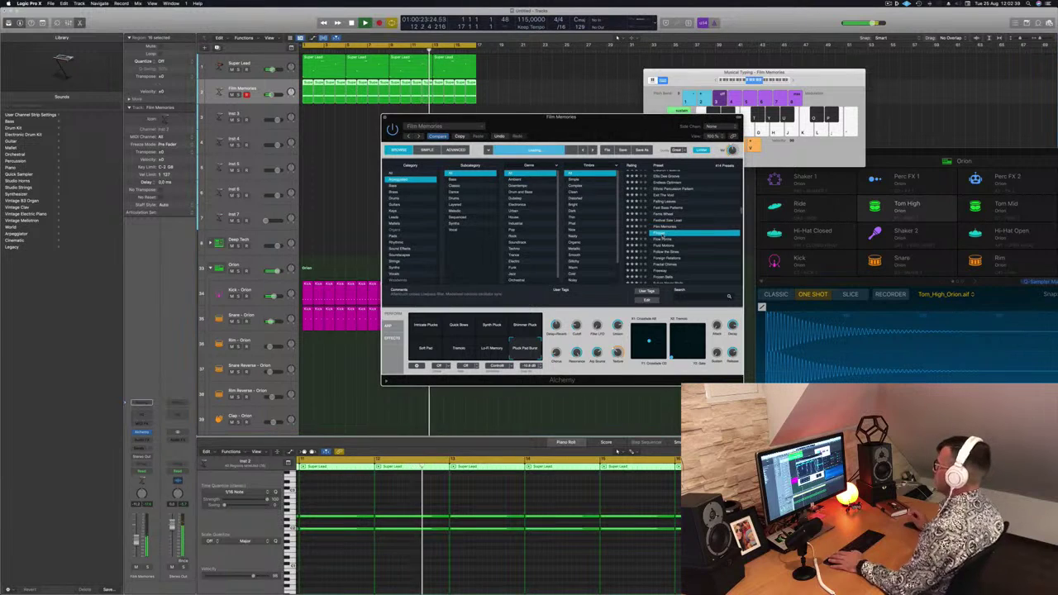
key(Down)
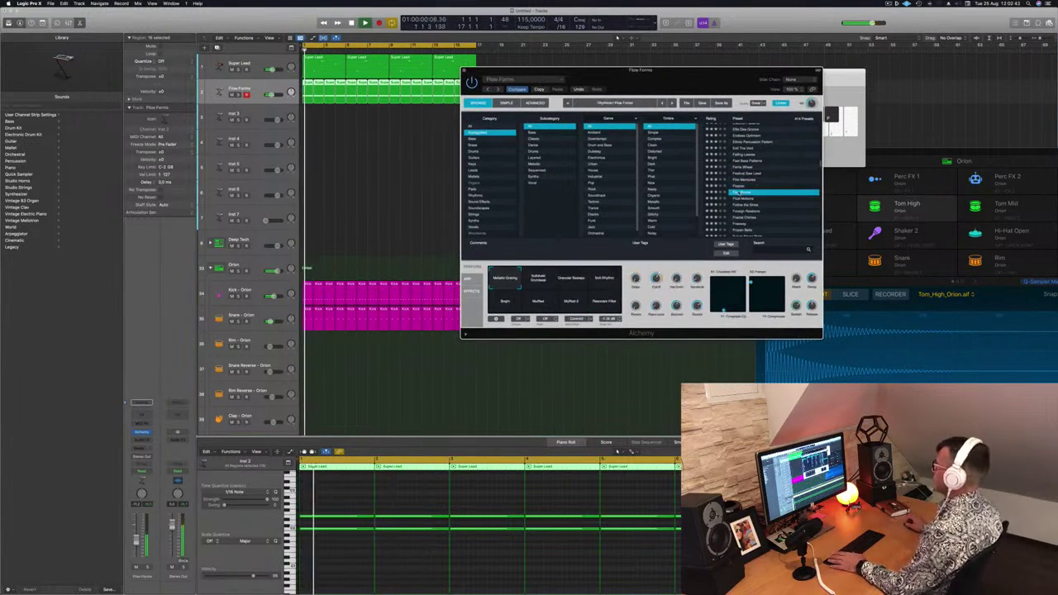
key(Down)
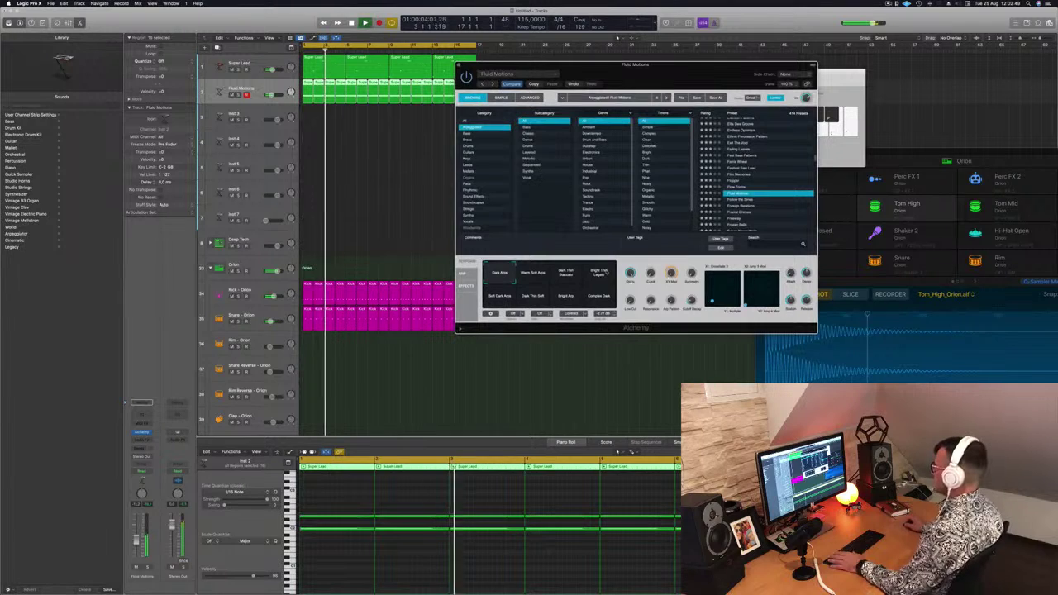
- Compare the Fluid Motions snapshots during playback, choose Complex Dark, tweak its performance controls and close Alchemy
click(532, 277)
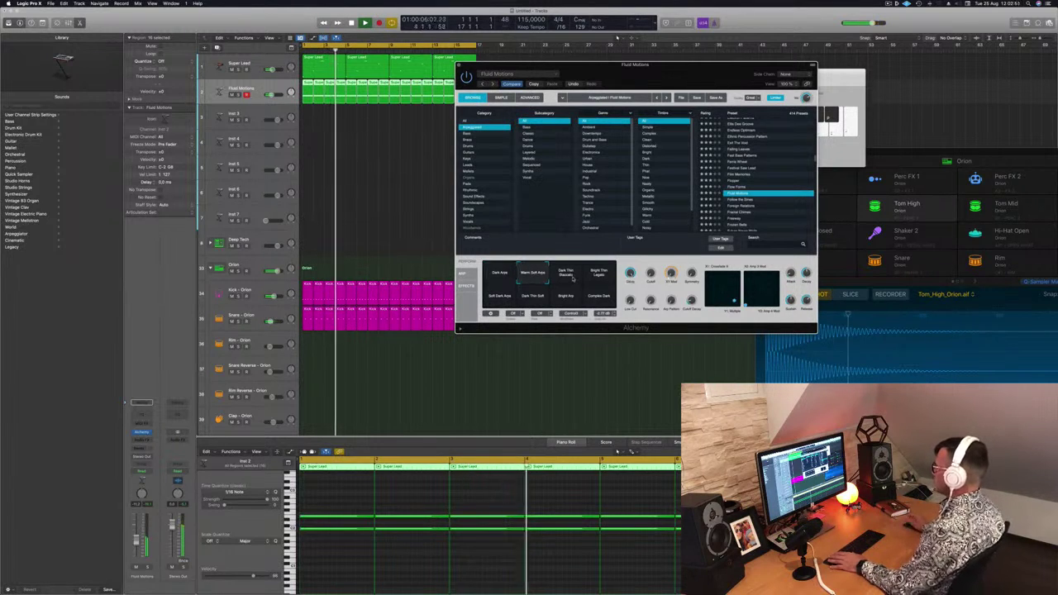
click(570, 277)
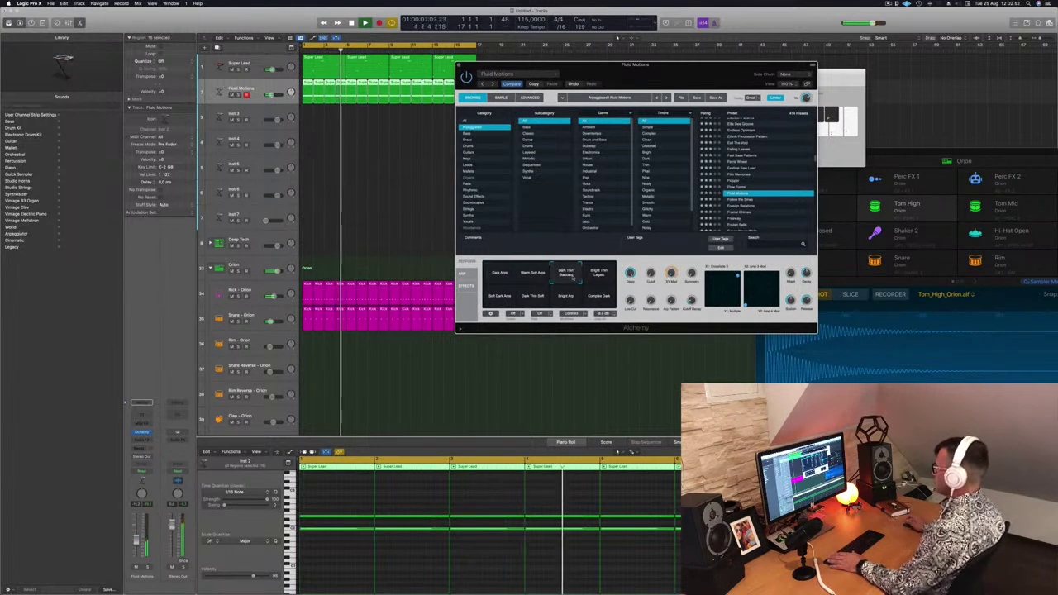
click(600, 278)
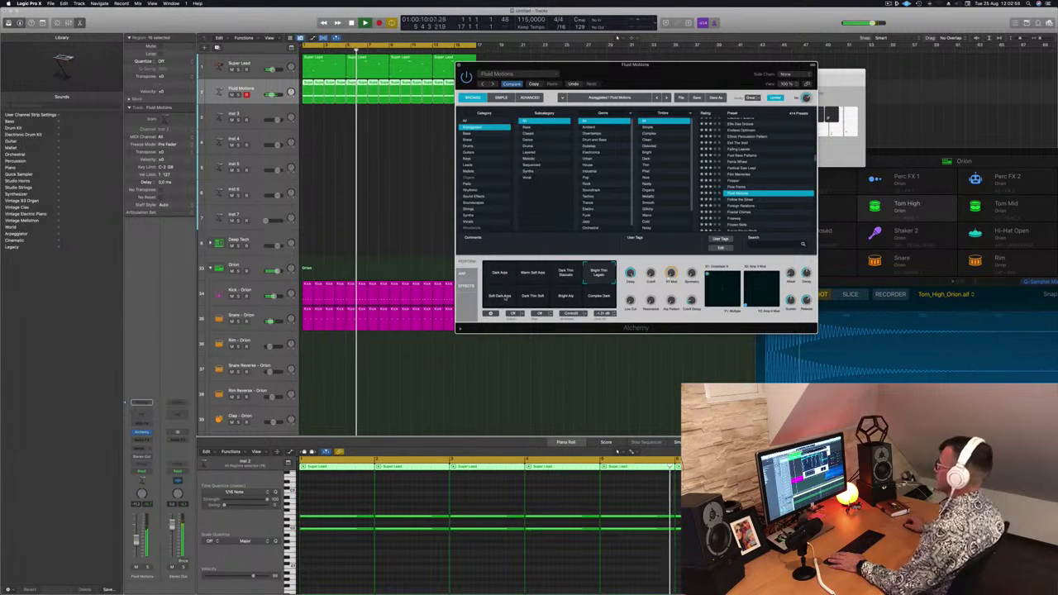
click(499, 296)
click(536, 299)
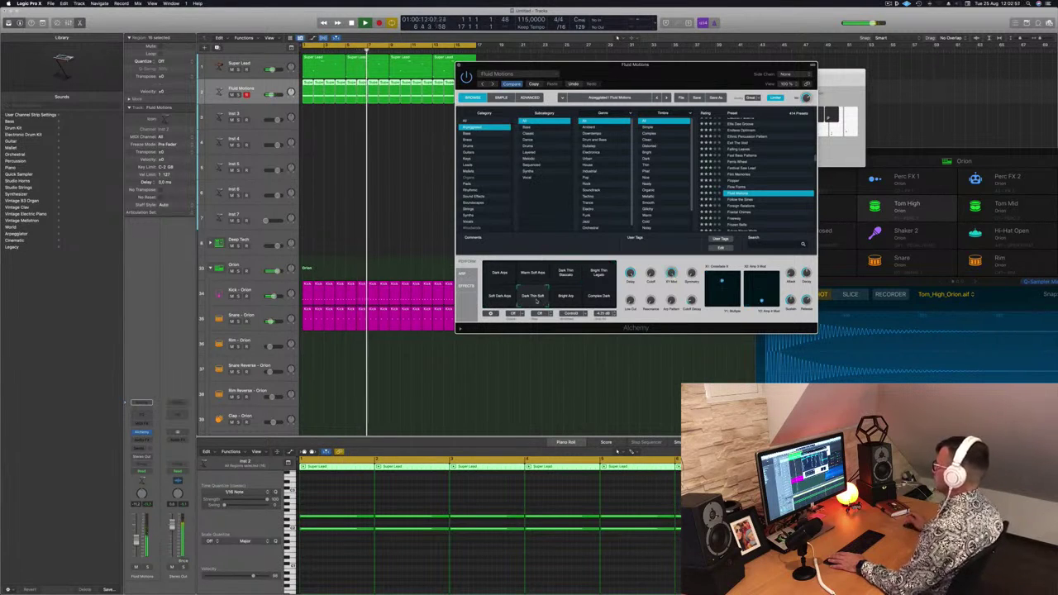
click(562, 297)
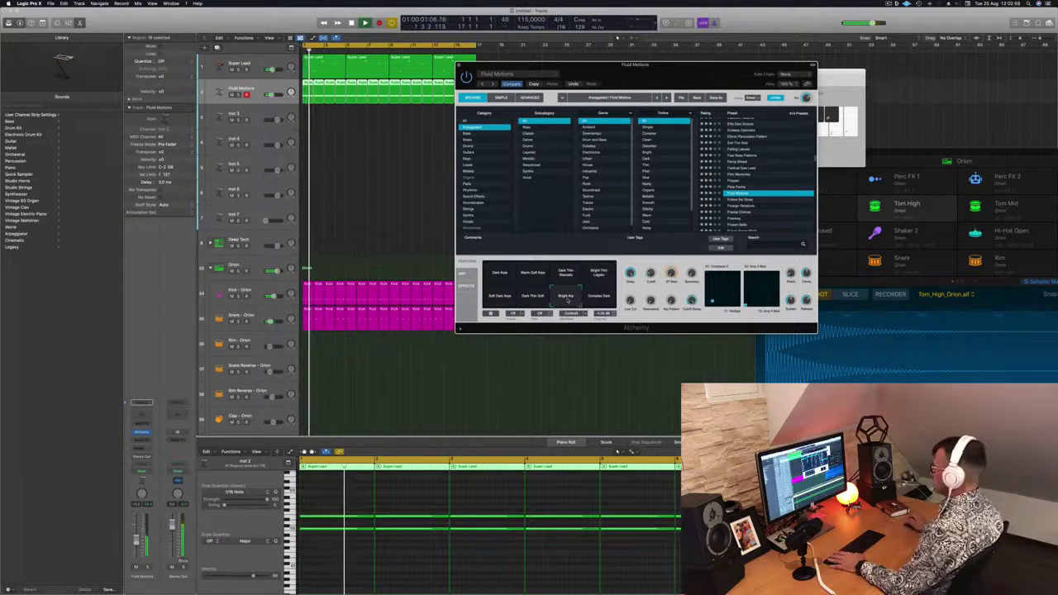
click(600, 298)
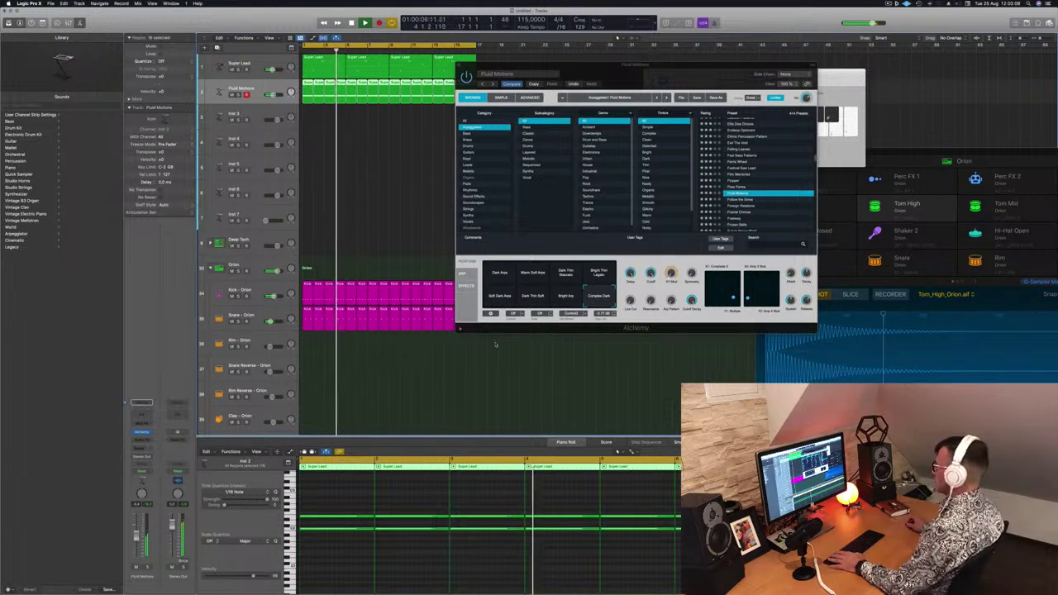
drag(671, 302, 672, 278)
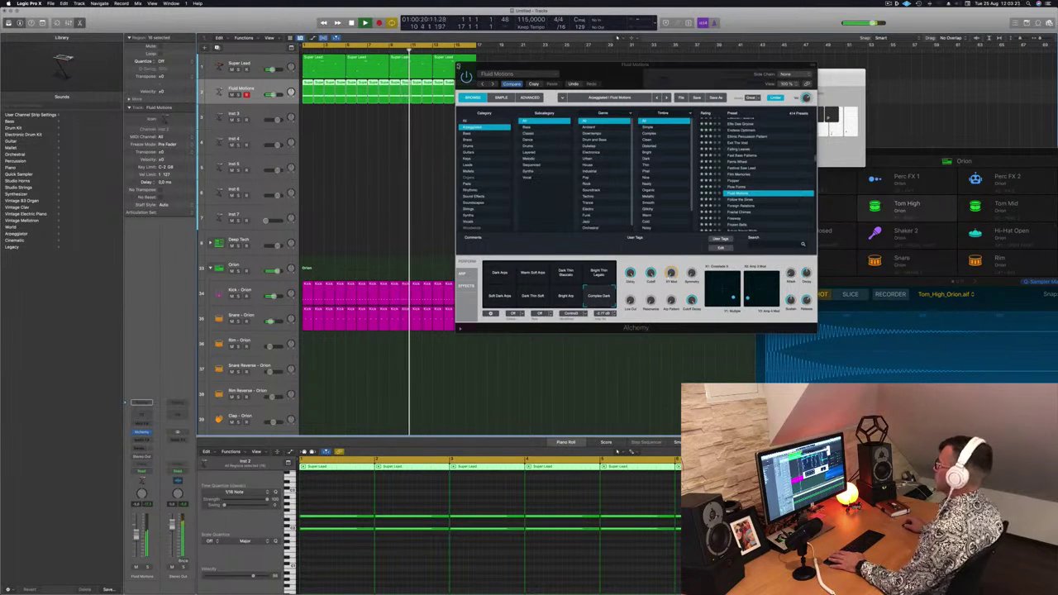
click(458, 66)
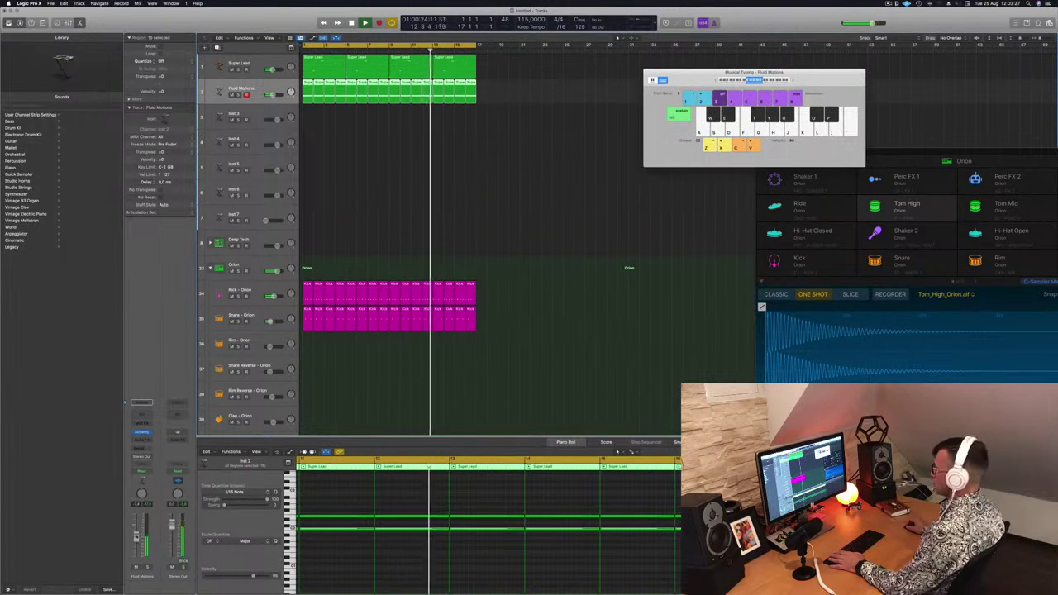
- Select the Hi-Hat Open - Orion track's regions, check the track soloed against the mix and lower its volume
scroll(409, 193, down, 3)
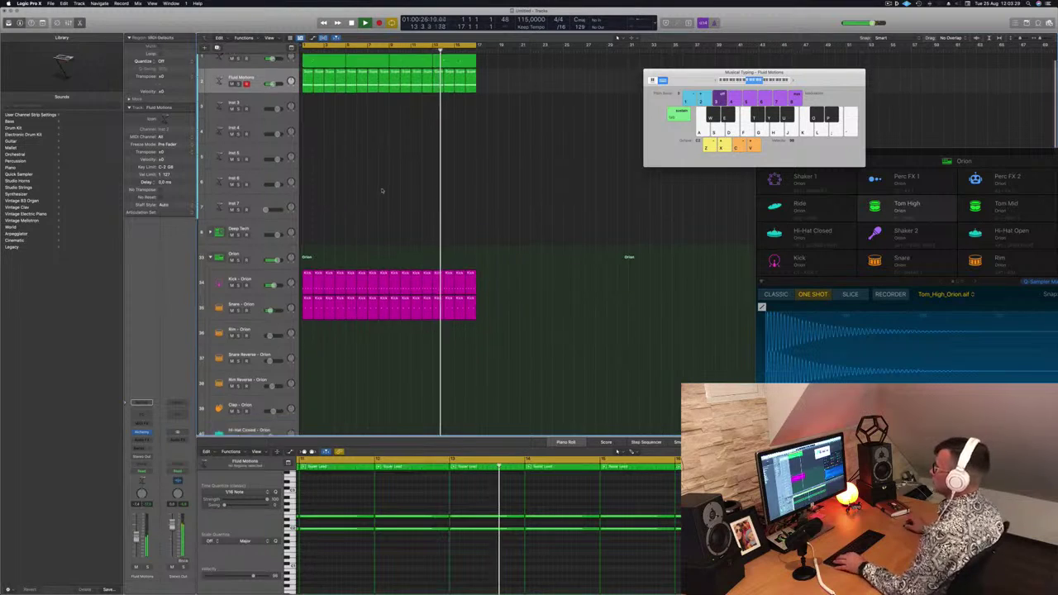
scroll(409, 193, down, 7)
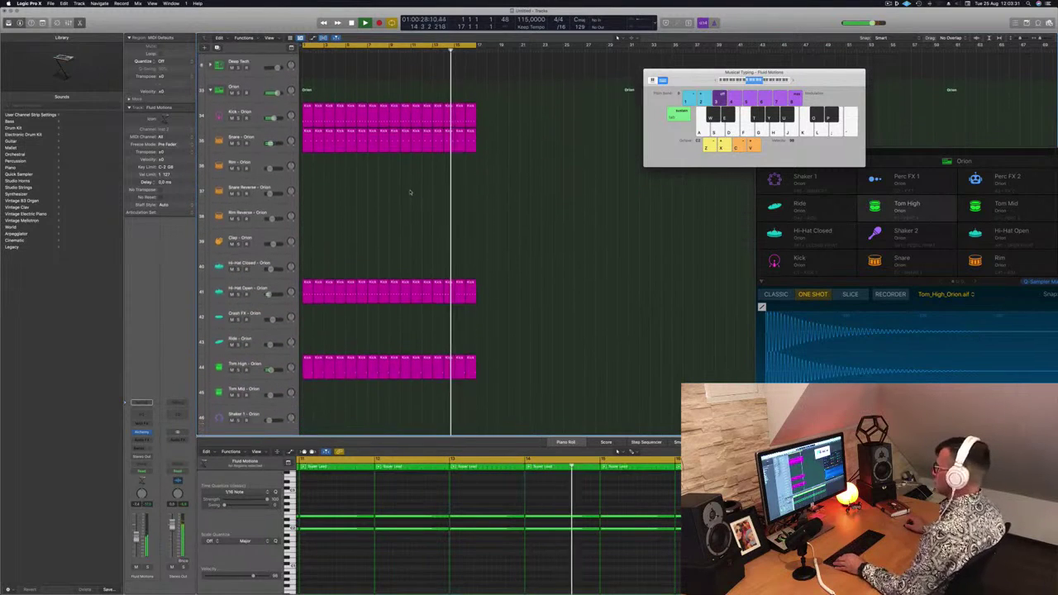
click(306, 235)
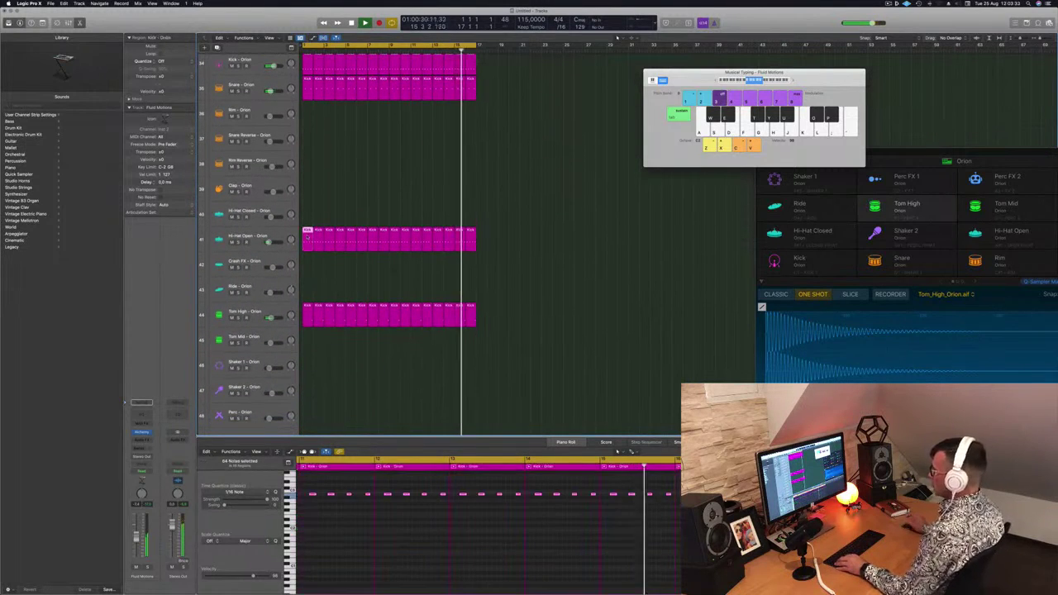
scroll(319, 269, down, 3)
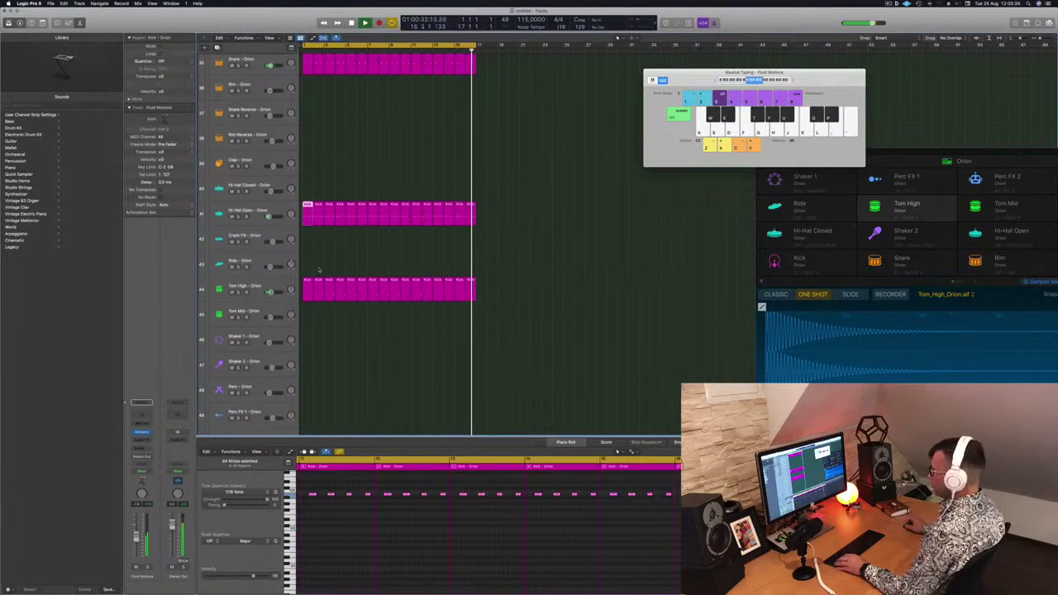
scroll(319, 268, up, 7)
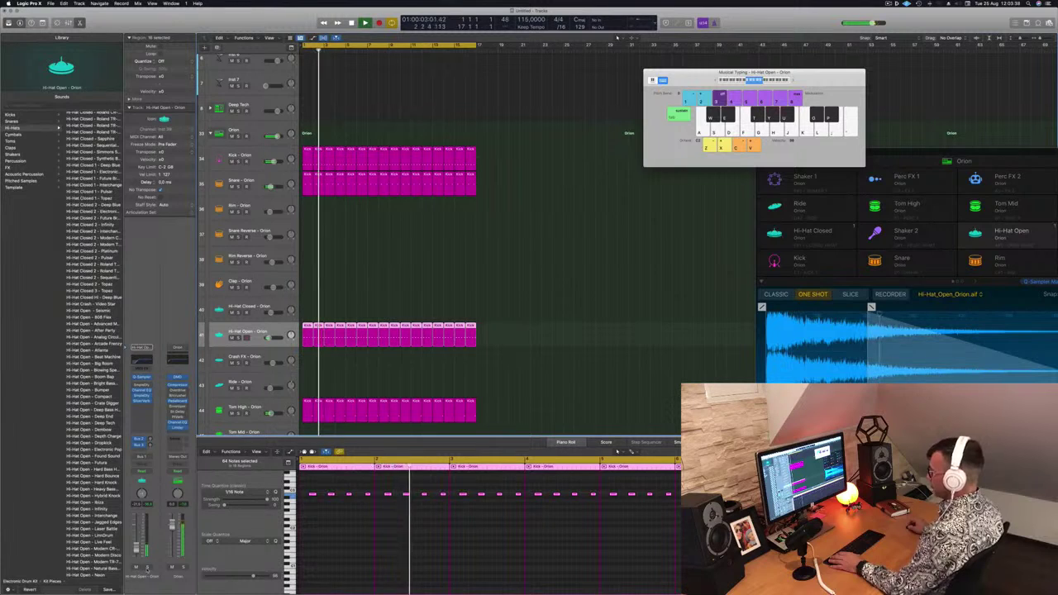
key(s)
key(s)
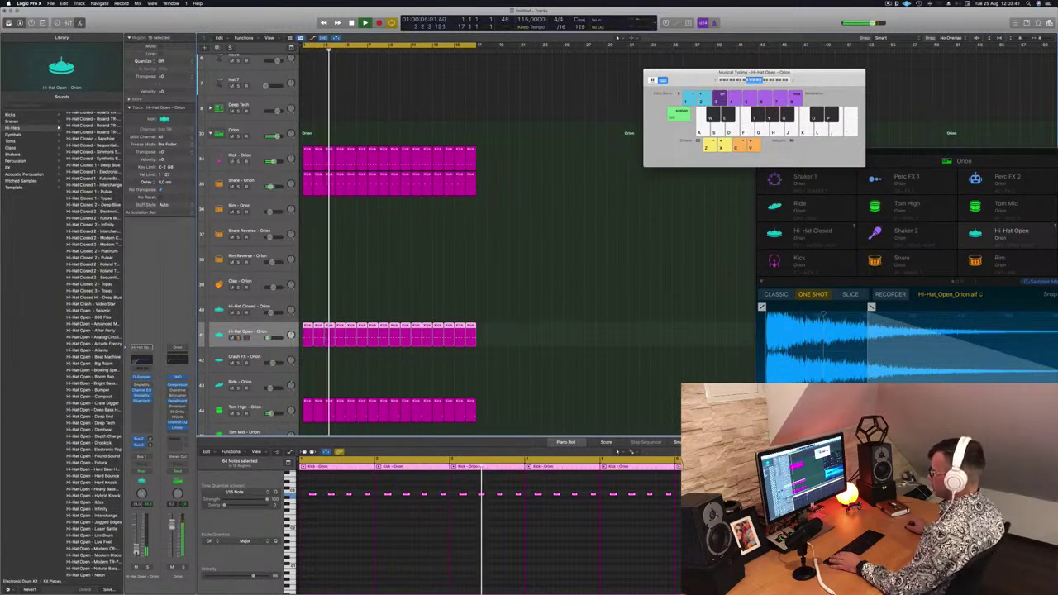
- Add a send from the Fluid Motions track to Bus 8 (Aux 8)
scroll(545, 192, up, 6)
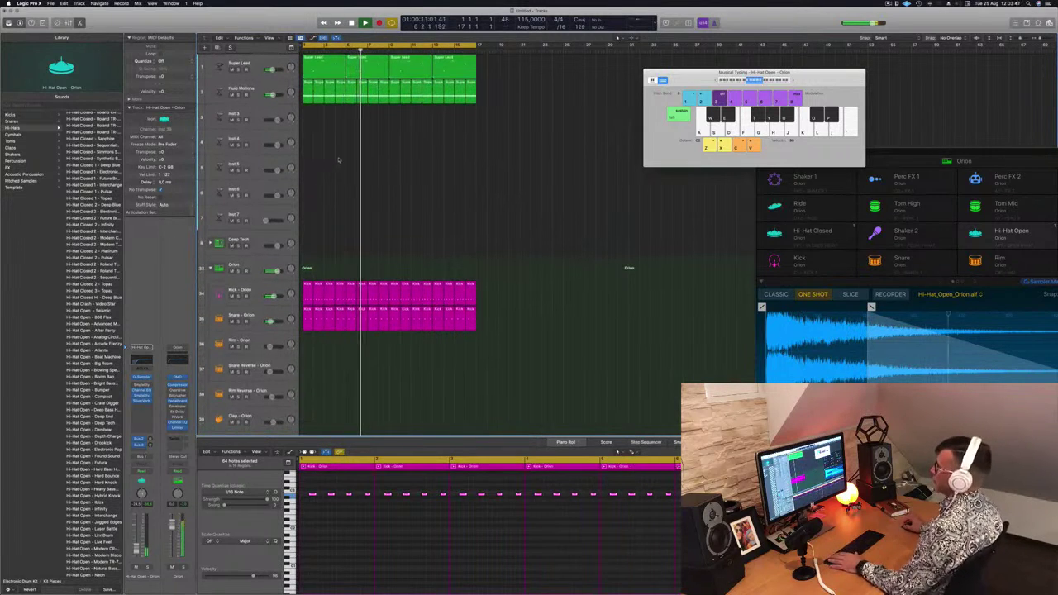
click(252, 97)
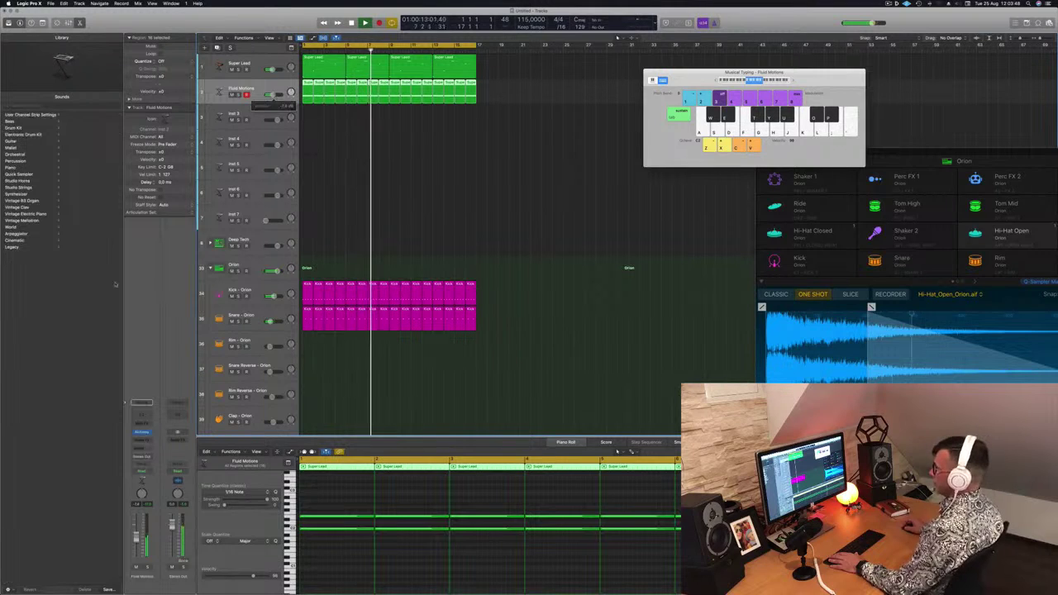
click(135, 454)
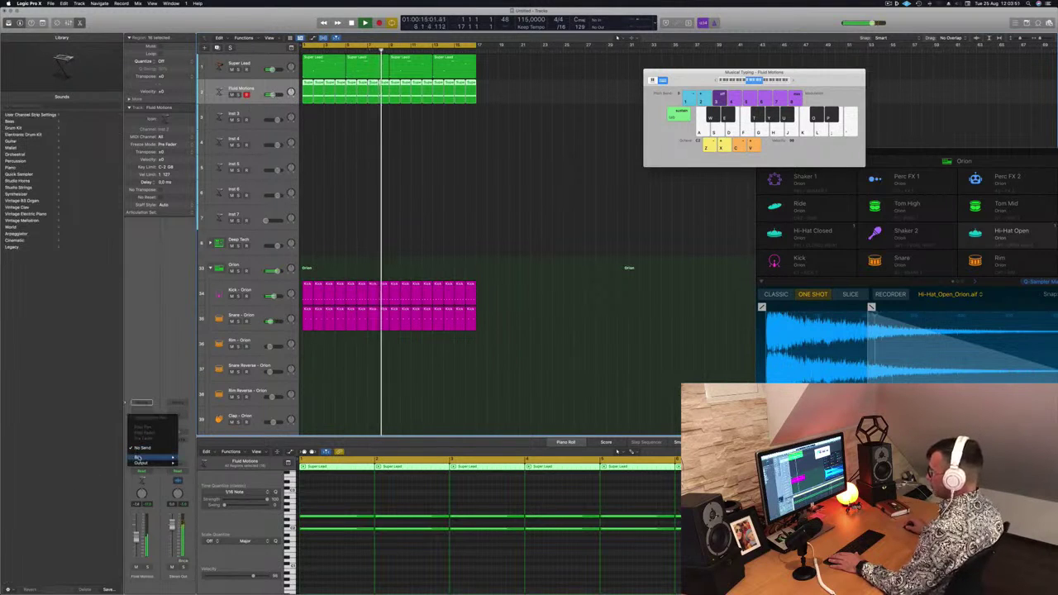
click(143, 450)
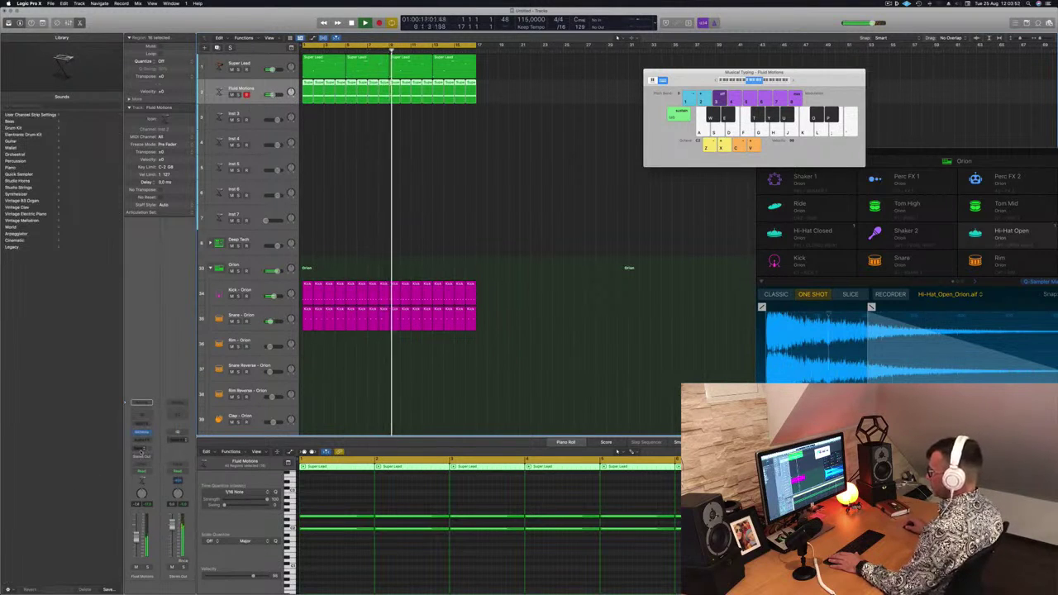
click(141, 451)
mouse_move(139, 457)
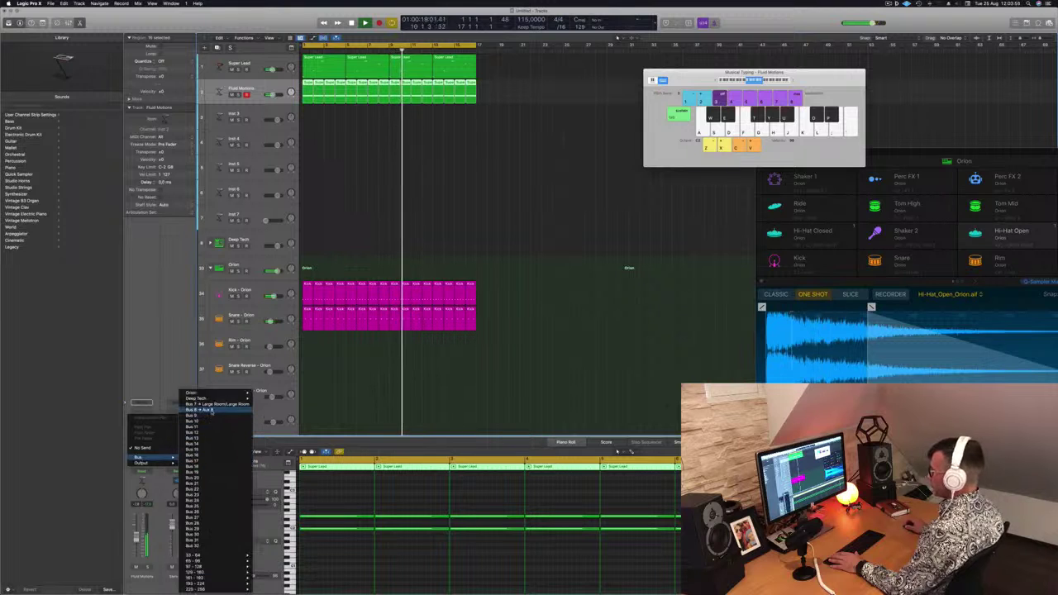
click(212, 412)
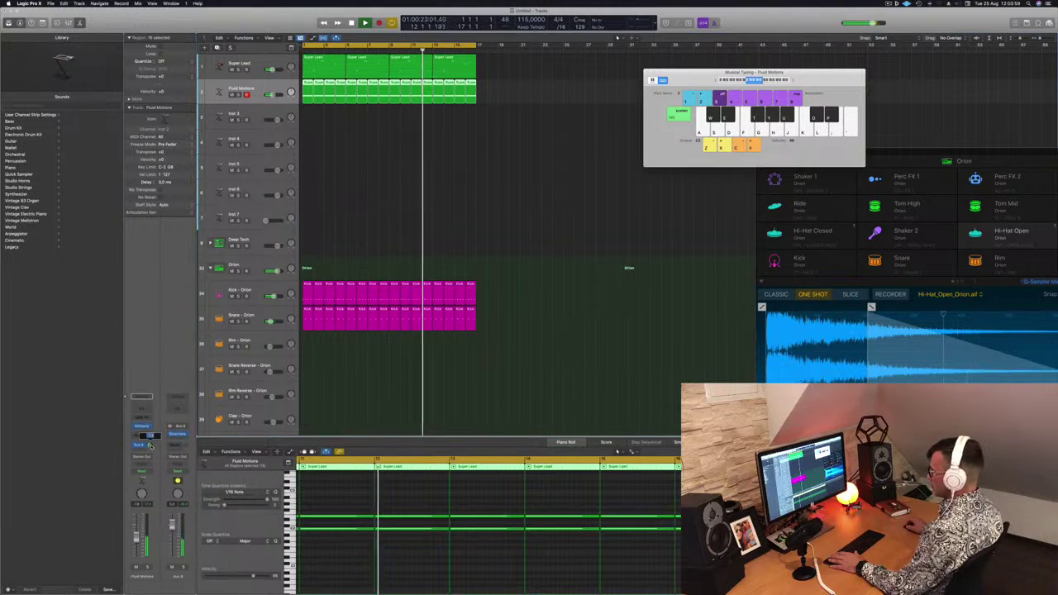
- Add a Channel EQ to Aux 8 with a low-cut filter at 258 Hz and 18 dB/Oct, and close it
click(177, 401)
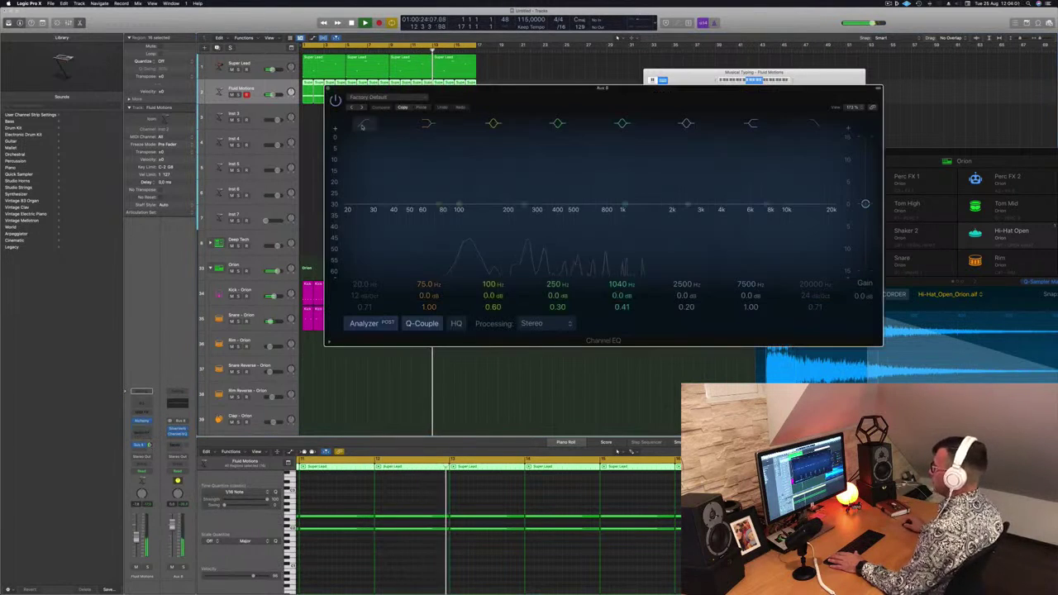
click(362, 126)
drag(373, 210, 526, 218)
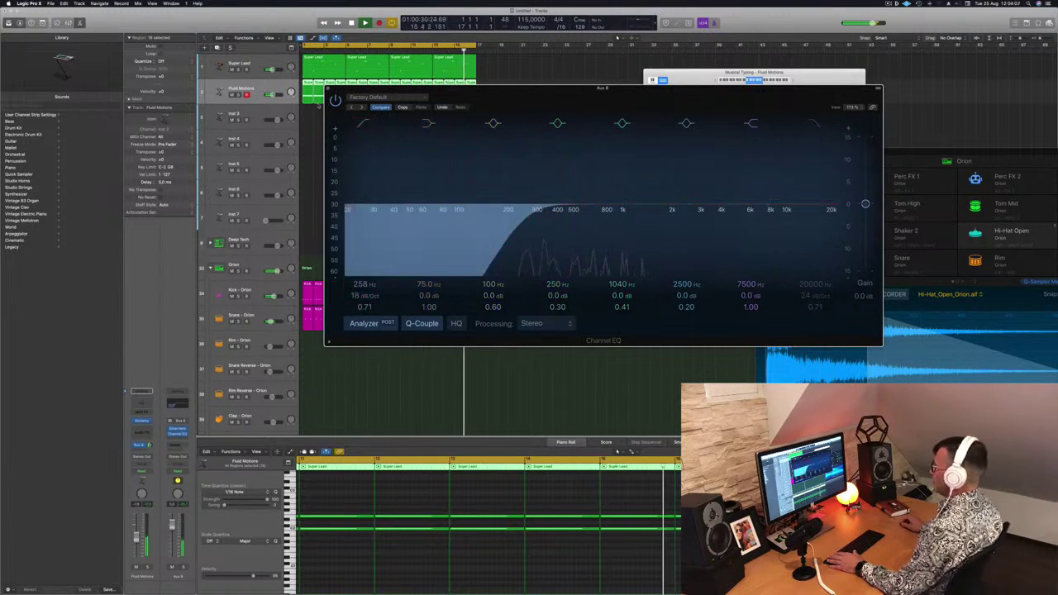
key(super+w)
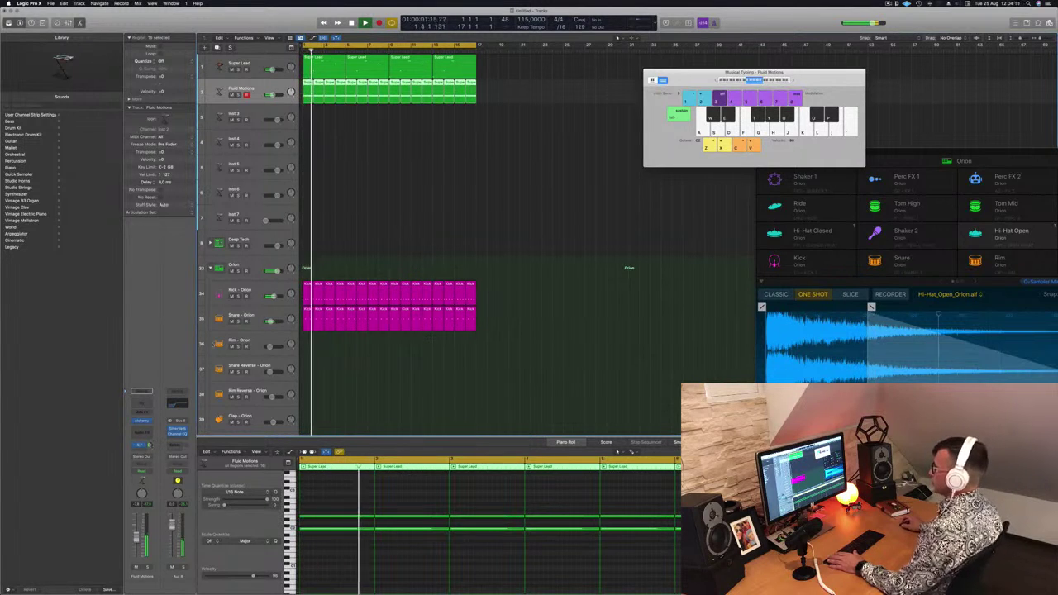
- Open Alchemy on the Inst 3 track and move its window clear of the track headers
click(259, 115)
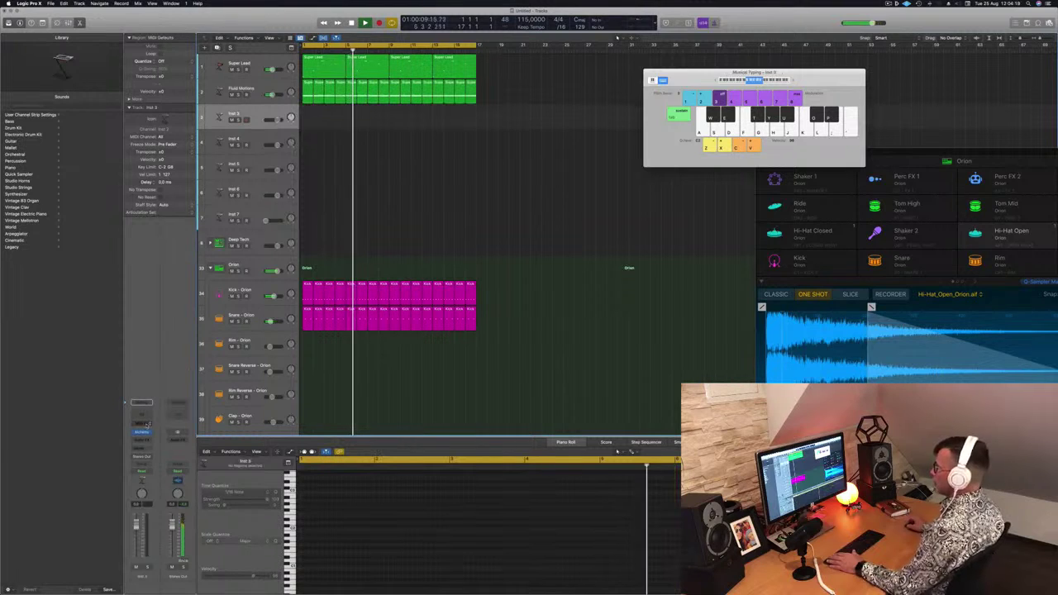
click(142, 432)
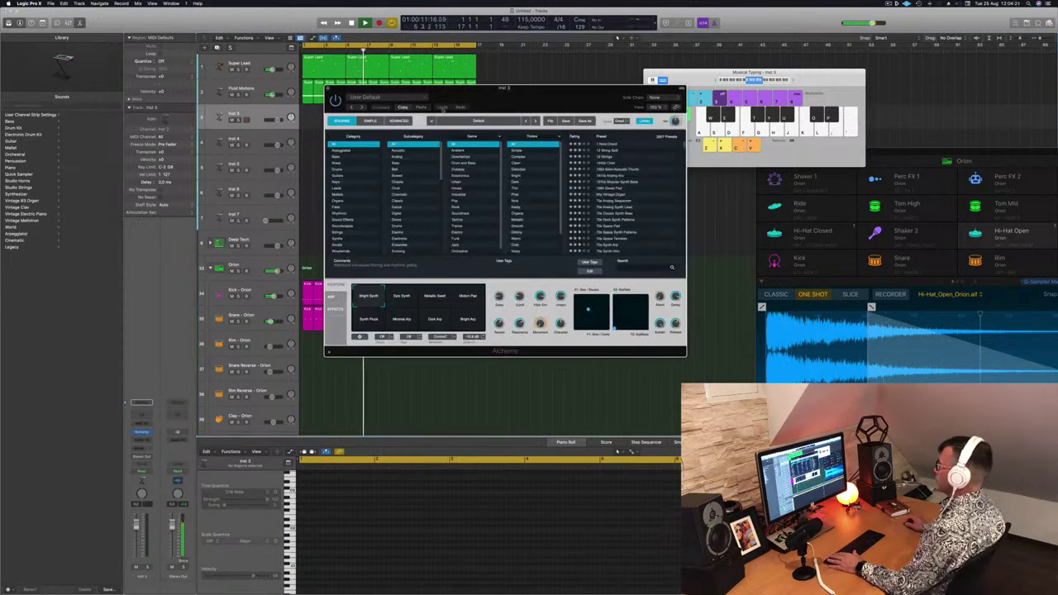
drag(484, 93, 567, 100)
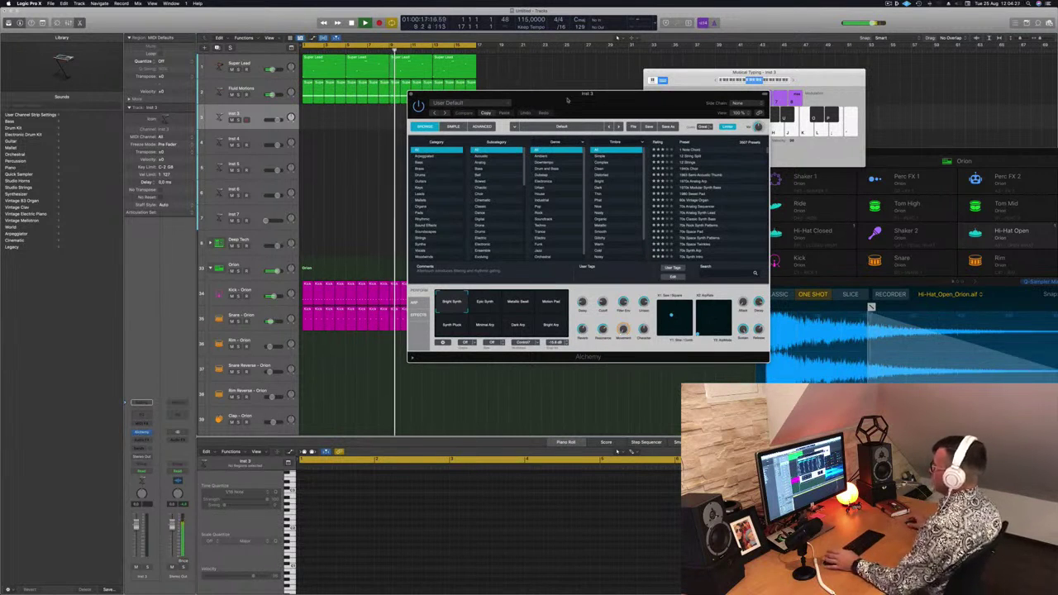
drag(585, 115, 625, 92)
drag(608, 82, 569, 92)
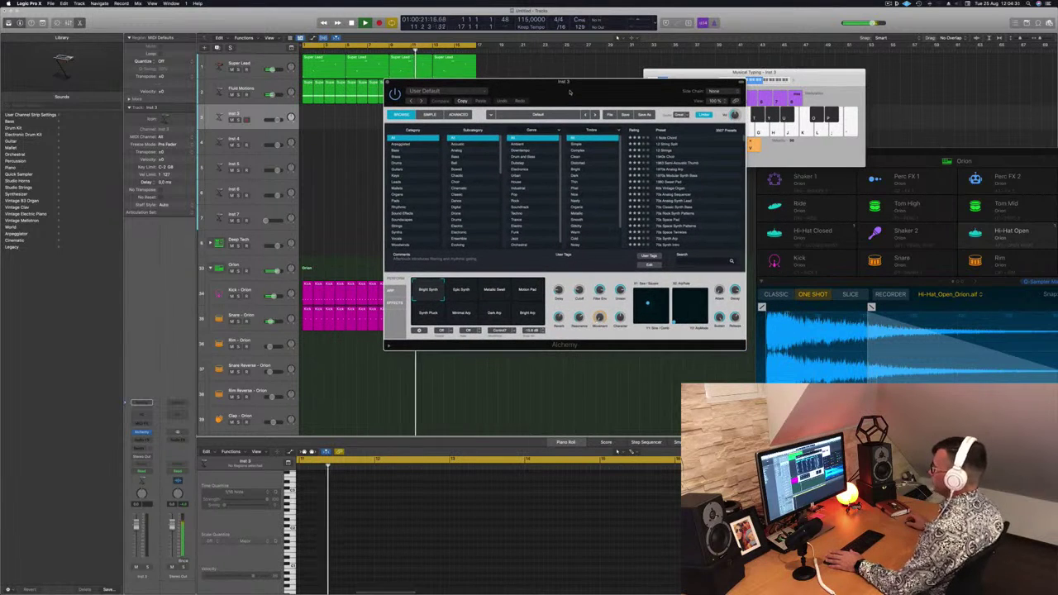
- Add a send from the Inst 3 track to Bus 8 (Aux 8)
click(143, 450)
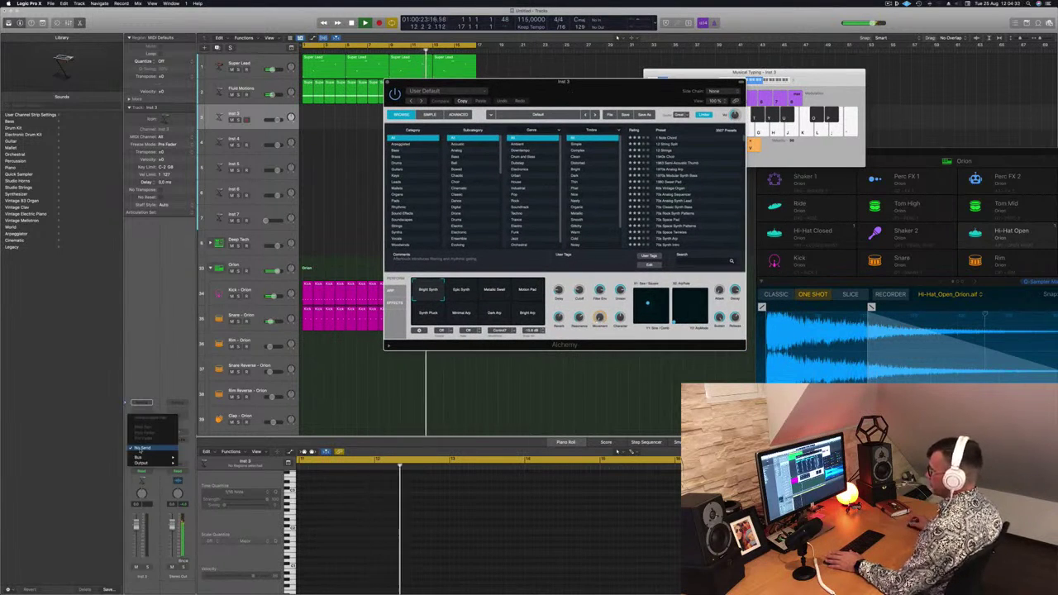
mouse_move(161, 457)
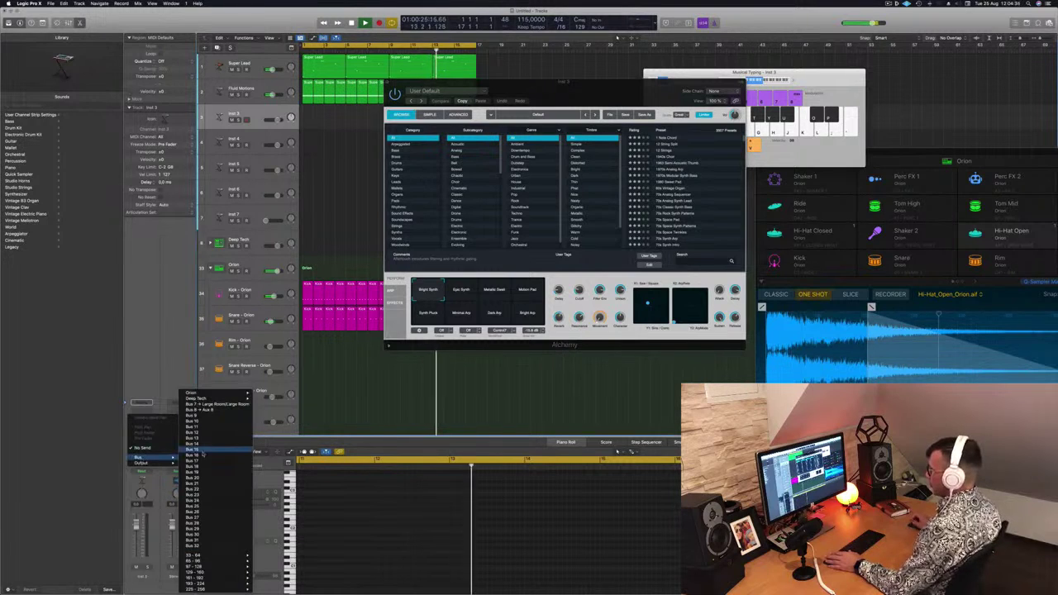
click(202, 409)
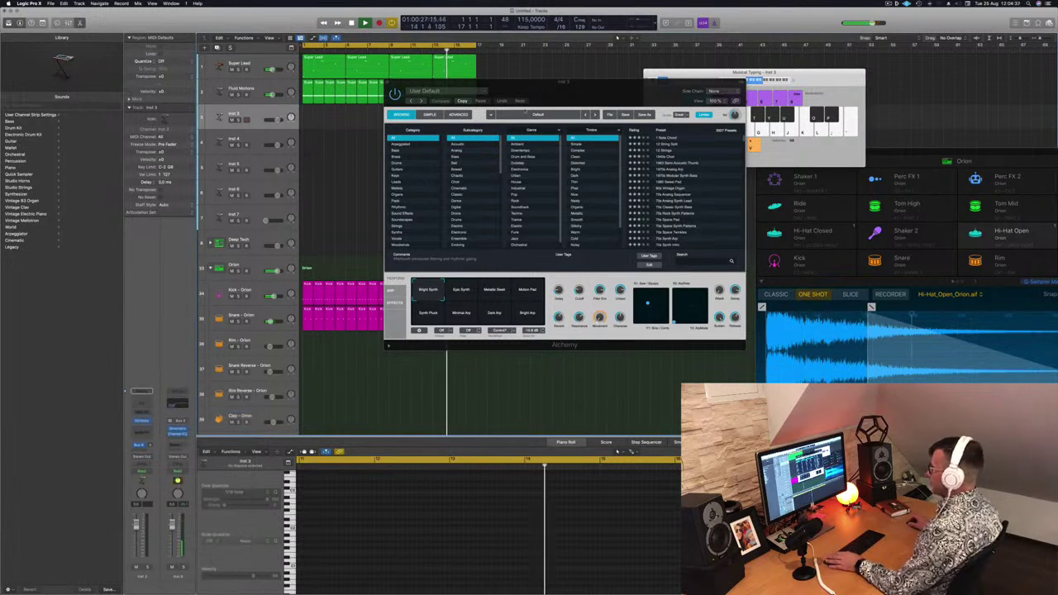
- Load the Adding preset from Alchemy's Keys category on the Inst 3 track and move the instrument window clear of the regions
drag(604, 80, 577, 76)
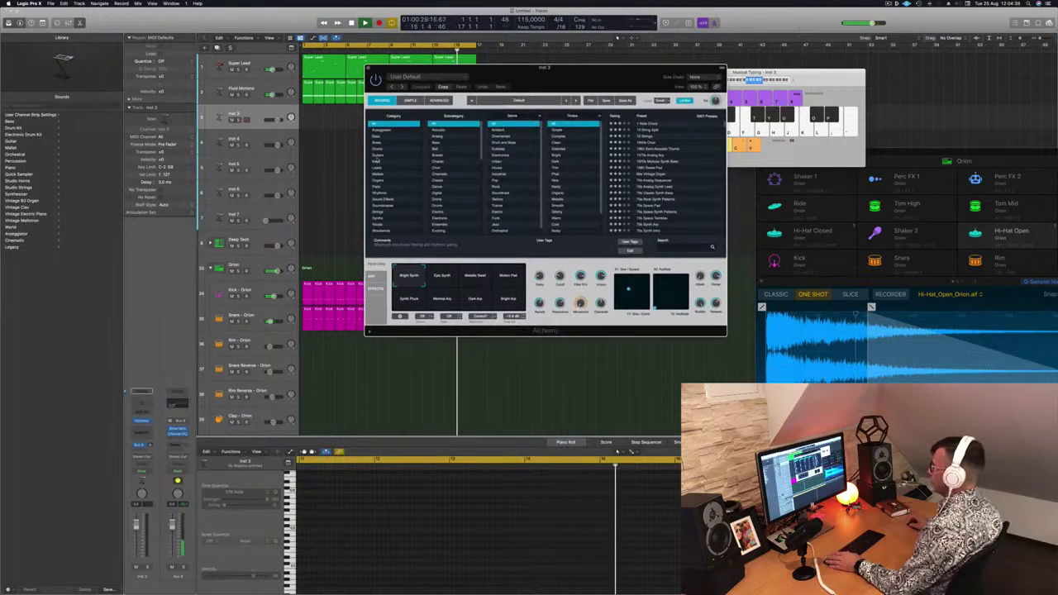
click(377, 162)
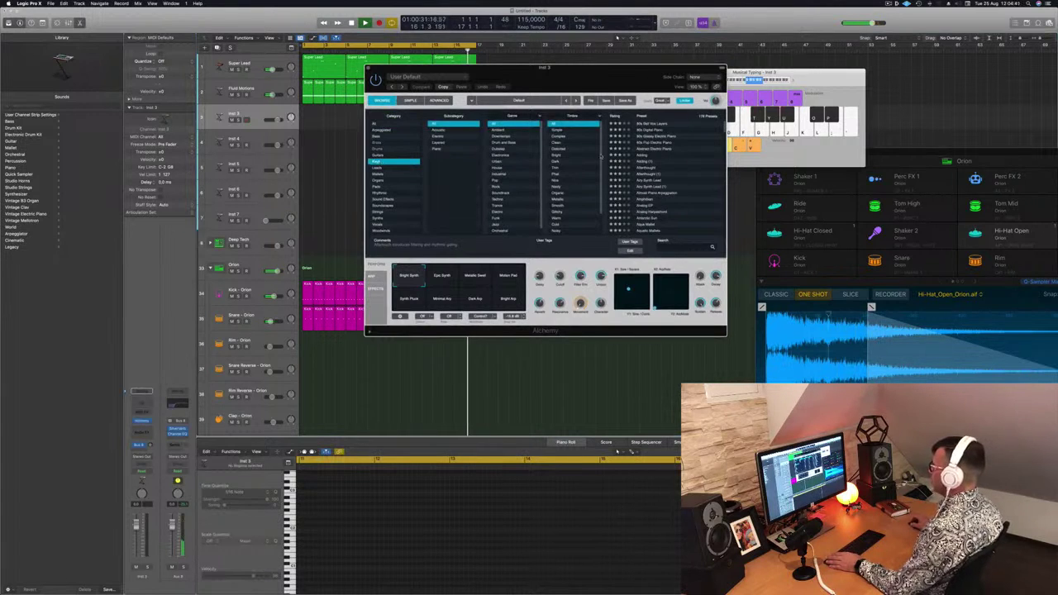
drag(587, 77, 696, 104)
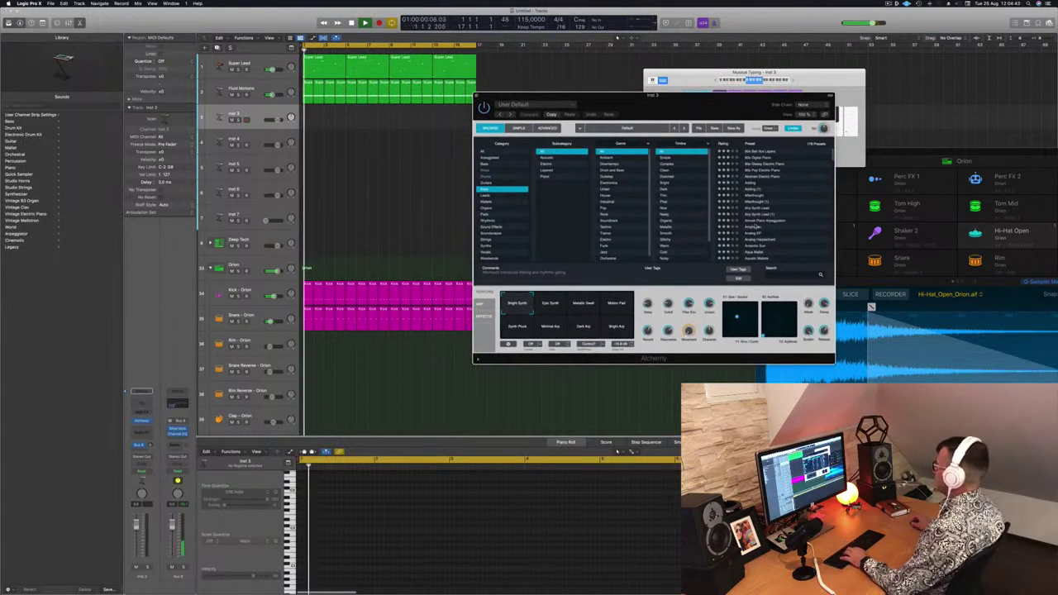
click(752, 185)
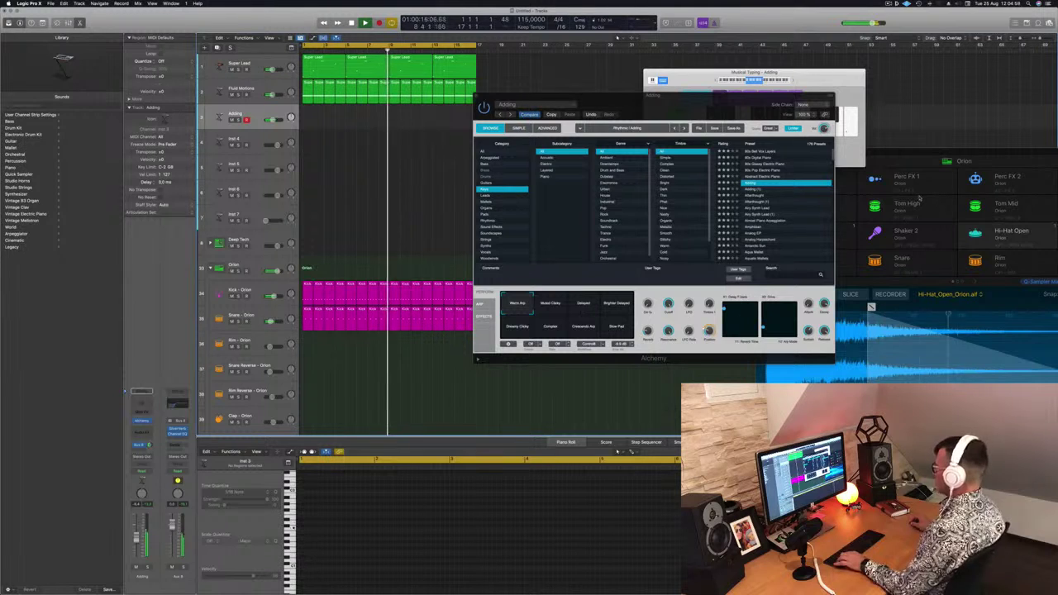
drag(752, 113, 790, 123)
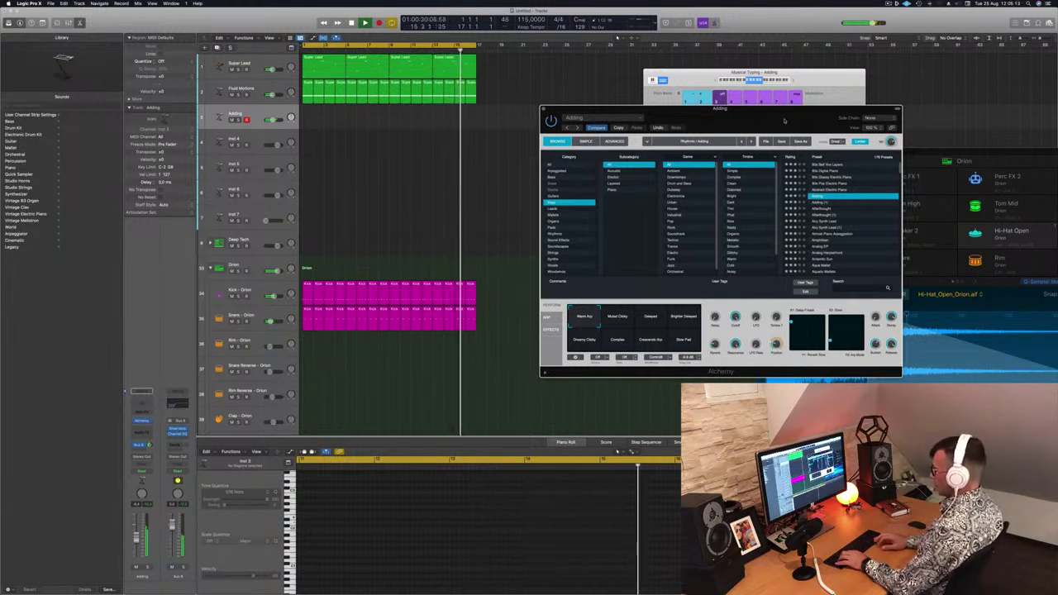
- Record a melody on the Adding track, split the region at bar 5 and delete the part after the split
key(r)
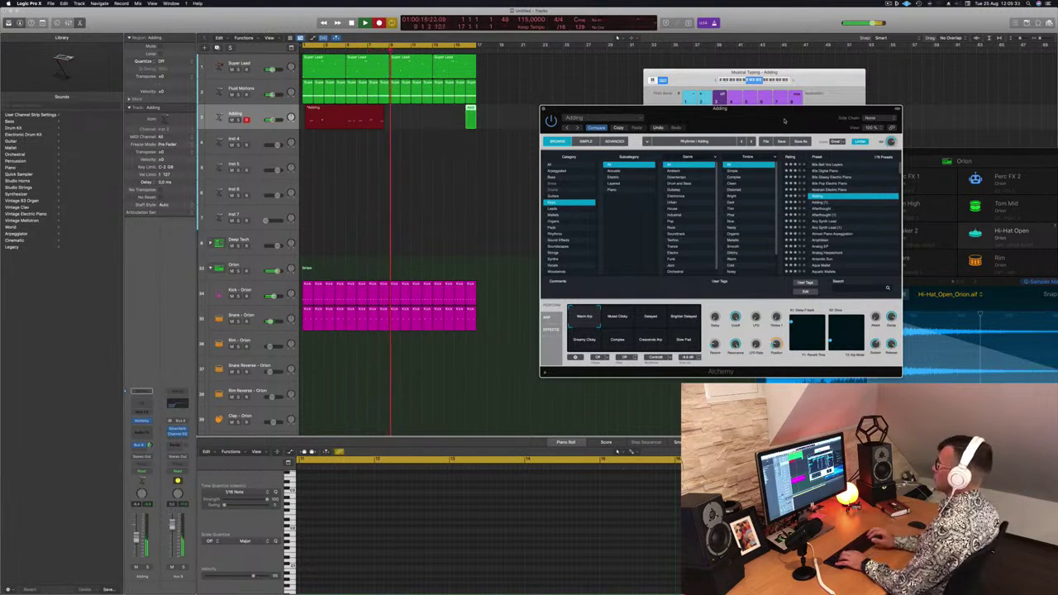
key(space)
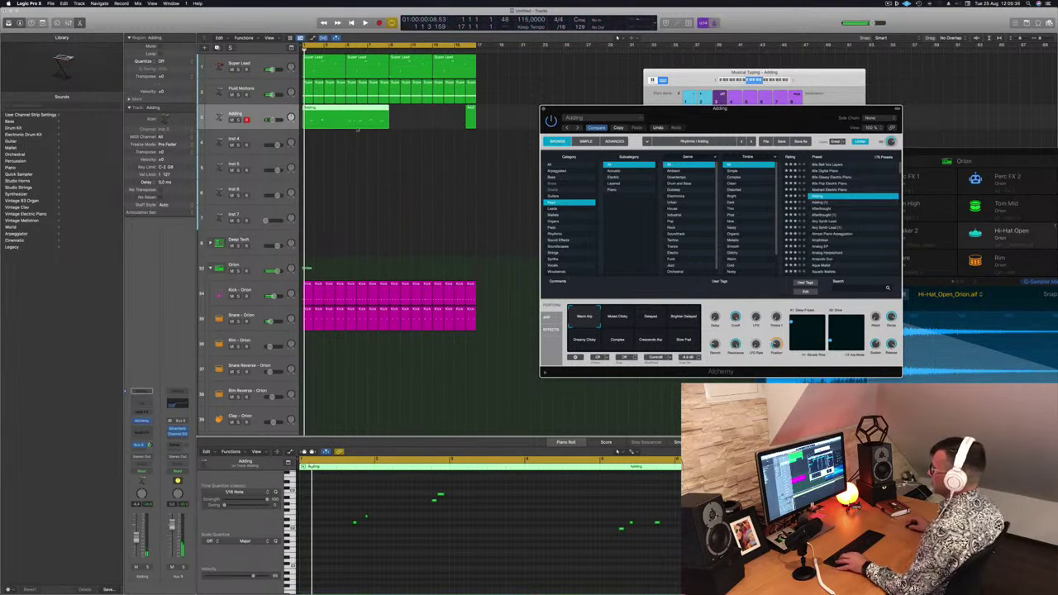
super+click(345, 114)
click(323, 116)
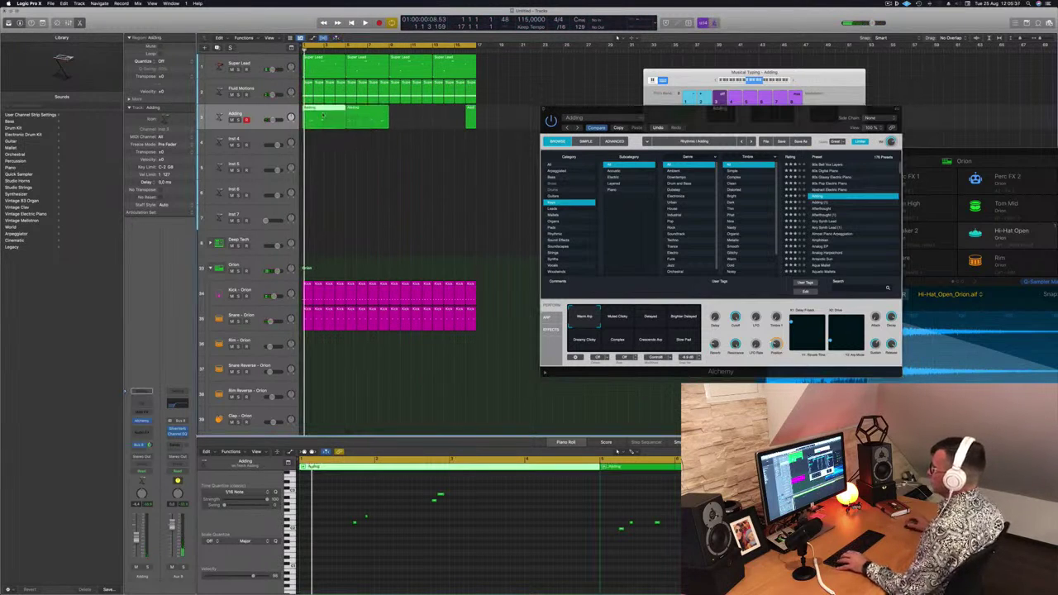
click(359, 117)
key(Delete)
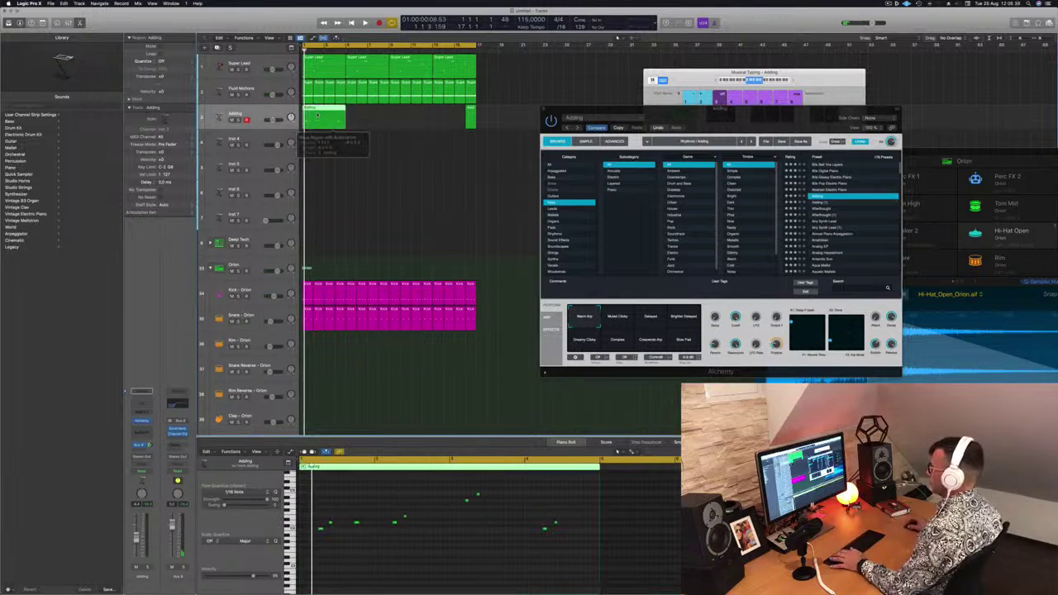
- Play the four-bar Adding region and clean up its notes in the Piano Roll, removing the stray note in bar 1
key(space)
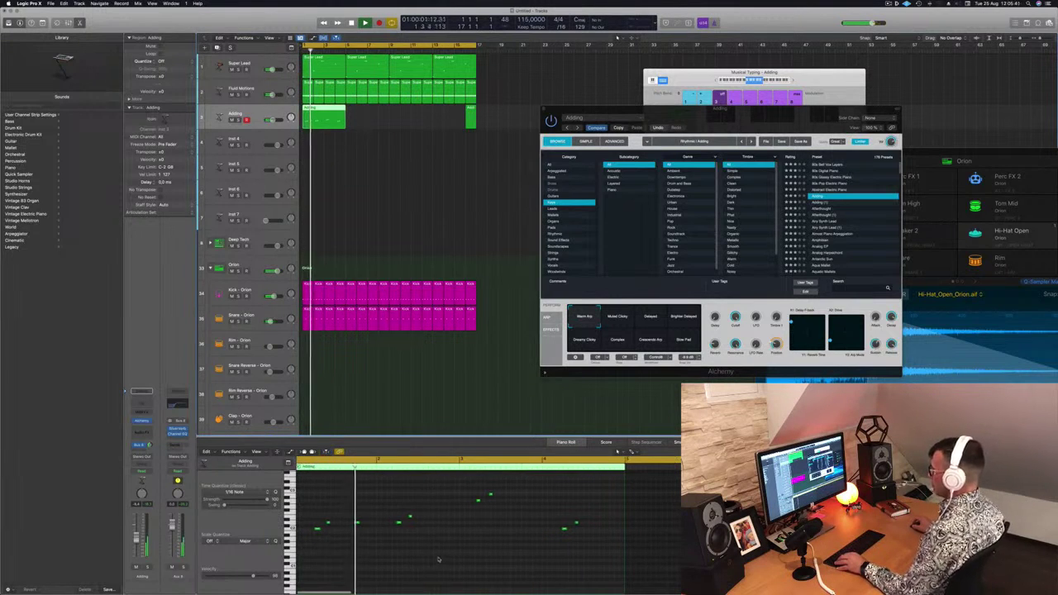
key(c)
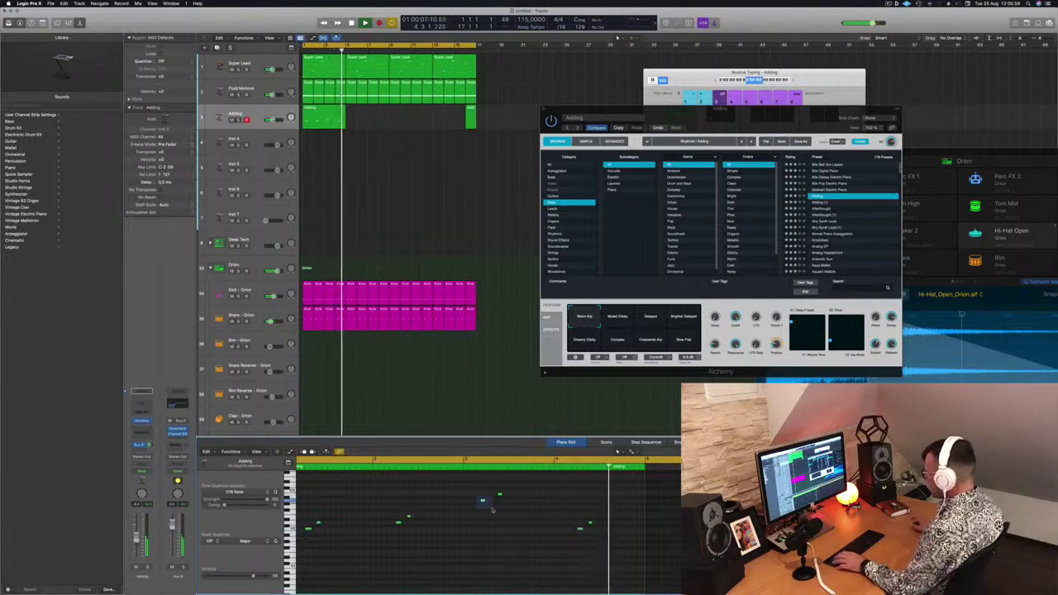
key(Return)
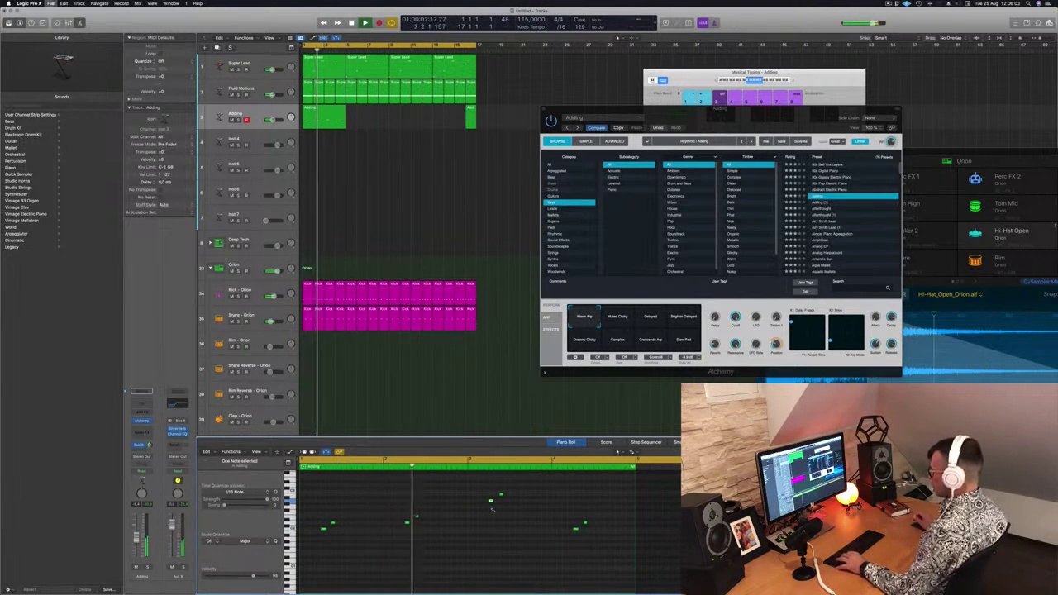
- Save the project in the Logic folder under a file name beginning with Episode 130
key(super+s)
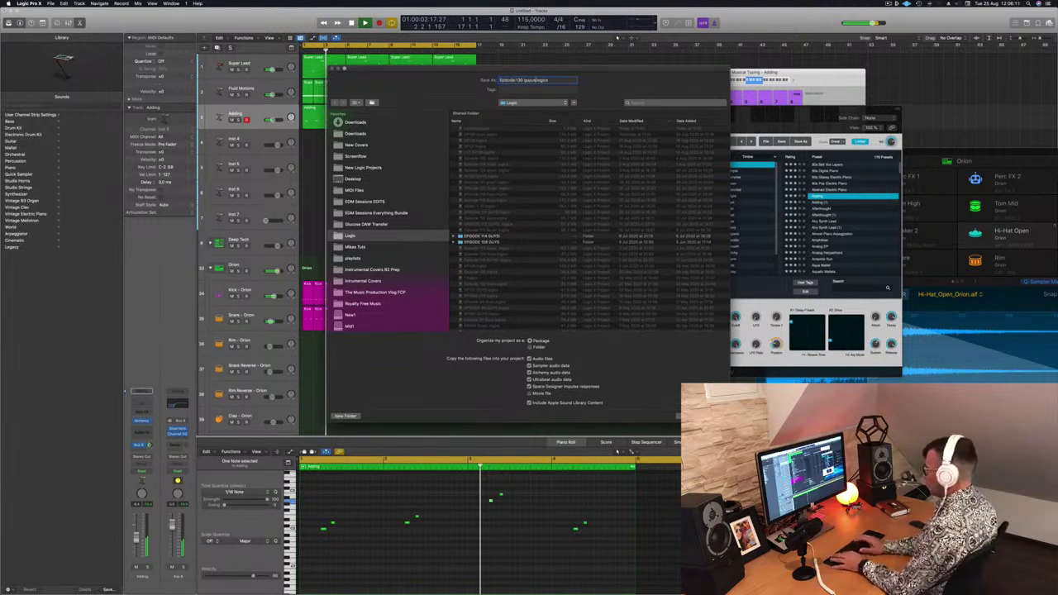
key(Return)
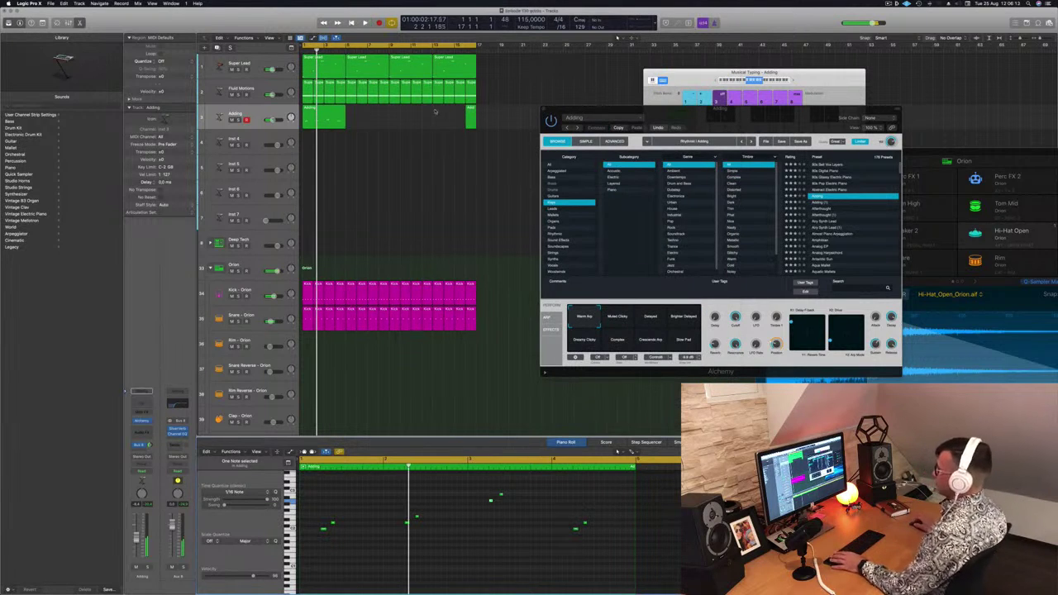
- Delete the leftover Adding region near bar 16 and copy the four-bar region until it fills all 16 bars
key(space)
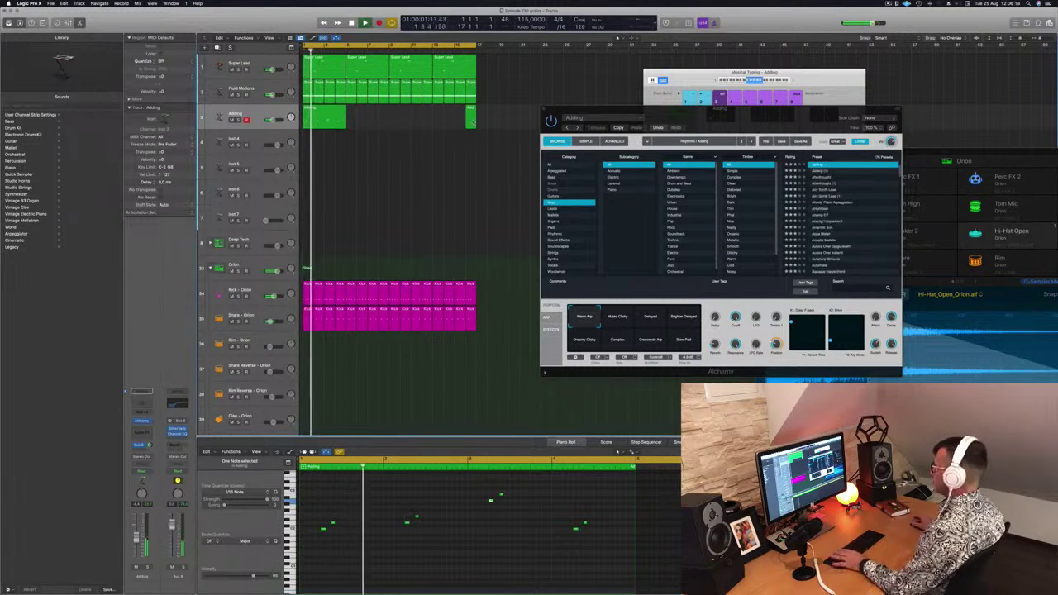
click(472, 121)
key(Delete)
key(Left)
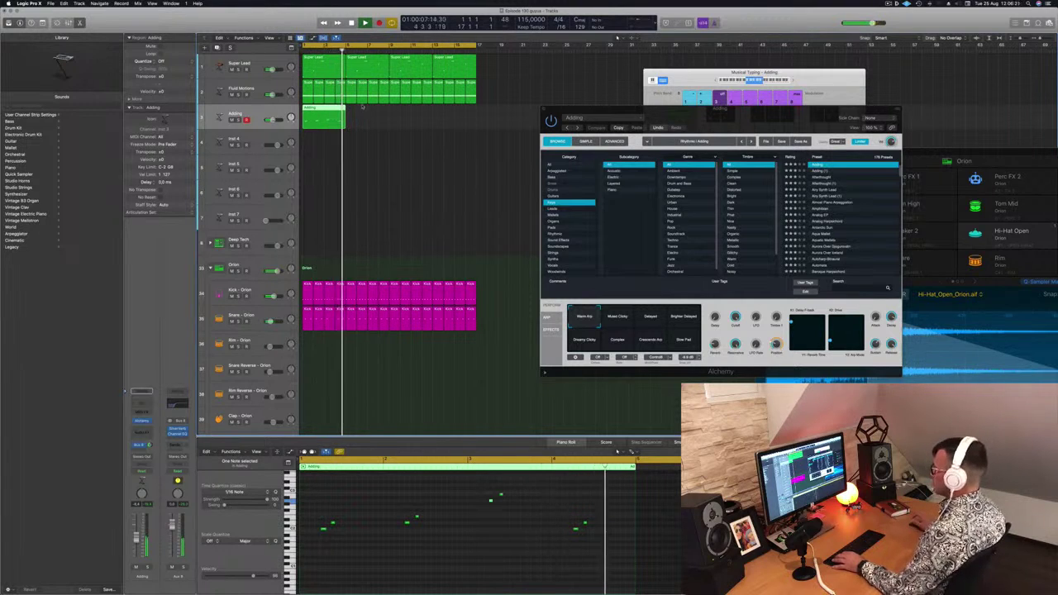
drag(324, 119, 415, 118)
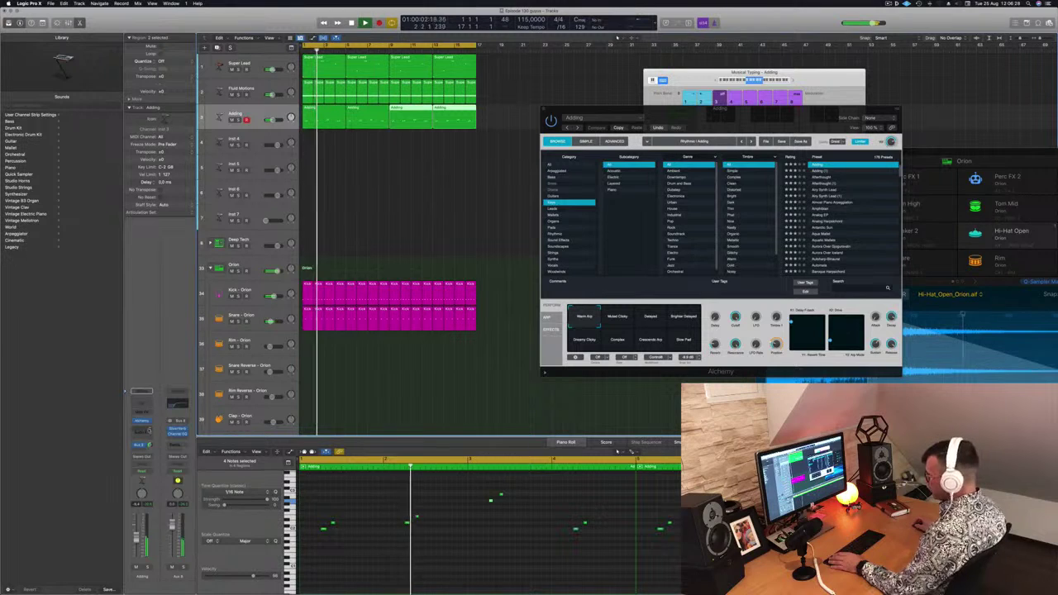
- Add a second send from the Adding track to Bus 9 (Aux 9) and set its send level
click(139, 445)
mouse_move(162, 458)
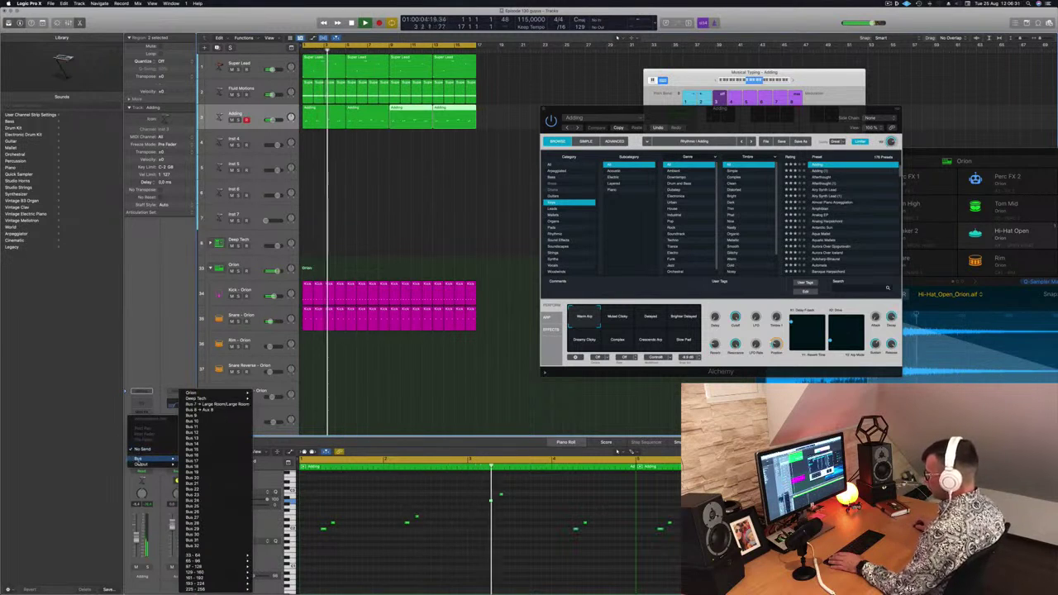
click(197, 416)
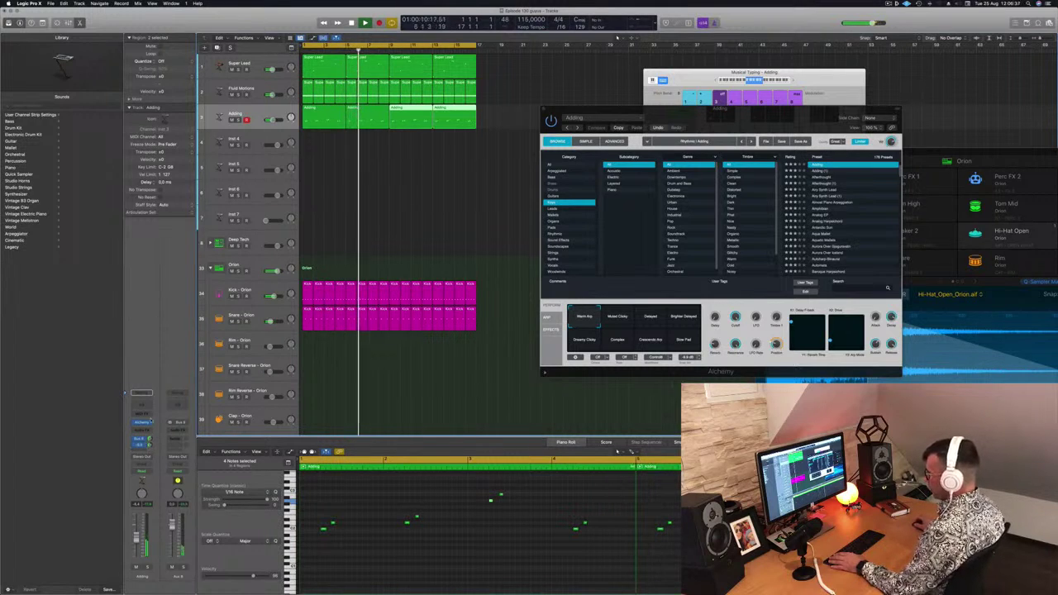
- Insert a stereo Stereo Delay on Aux 9 and move its window off the regions
click(176, 429)
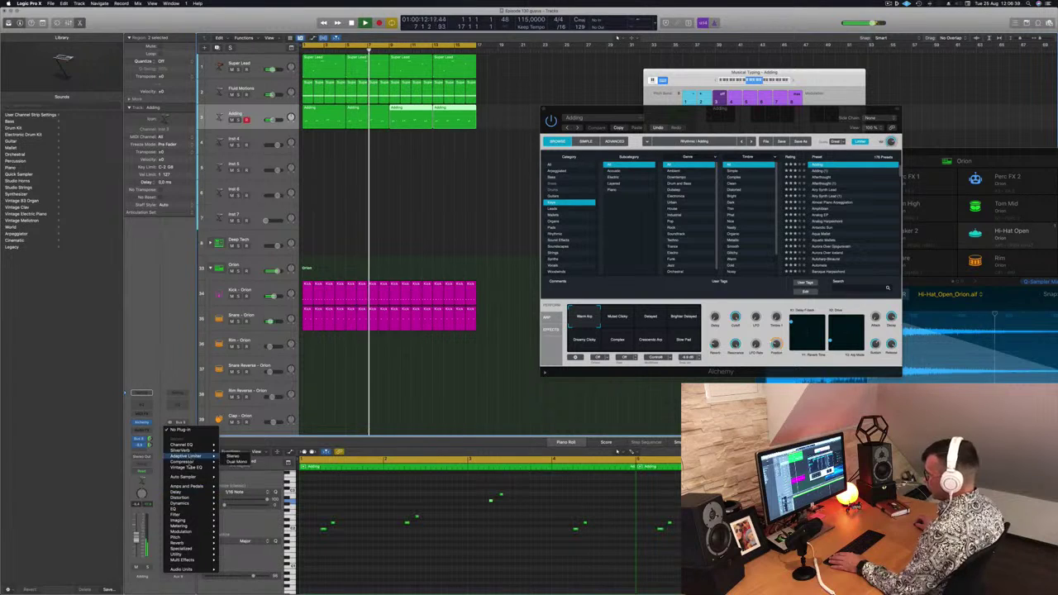
mouse_move(184, 492)
mouse_move(240, 509)
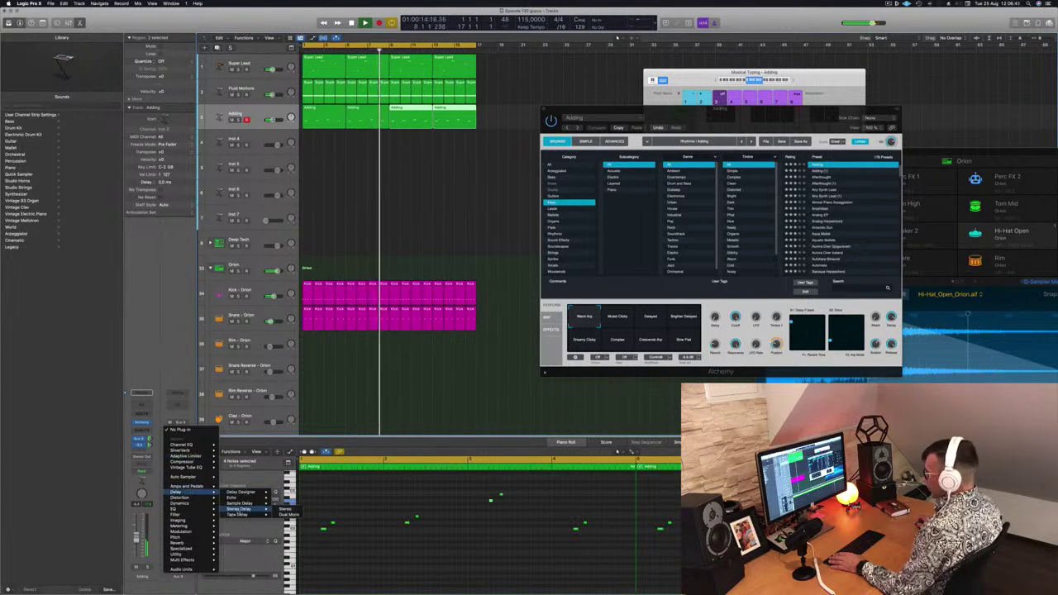
click(286, 509)
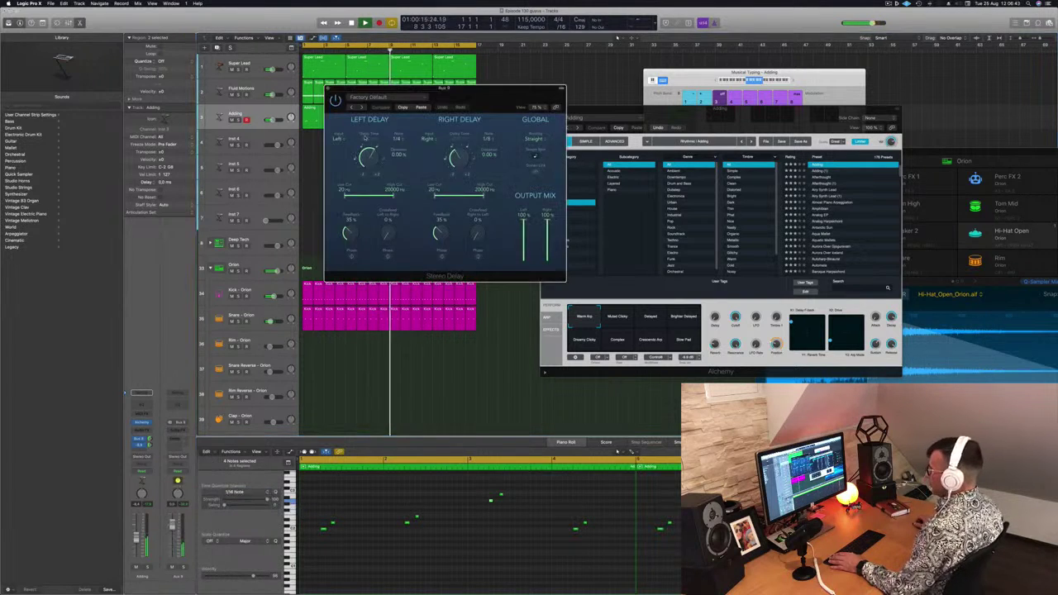
drag(475, 100, 571, 133)
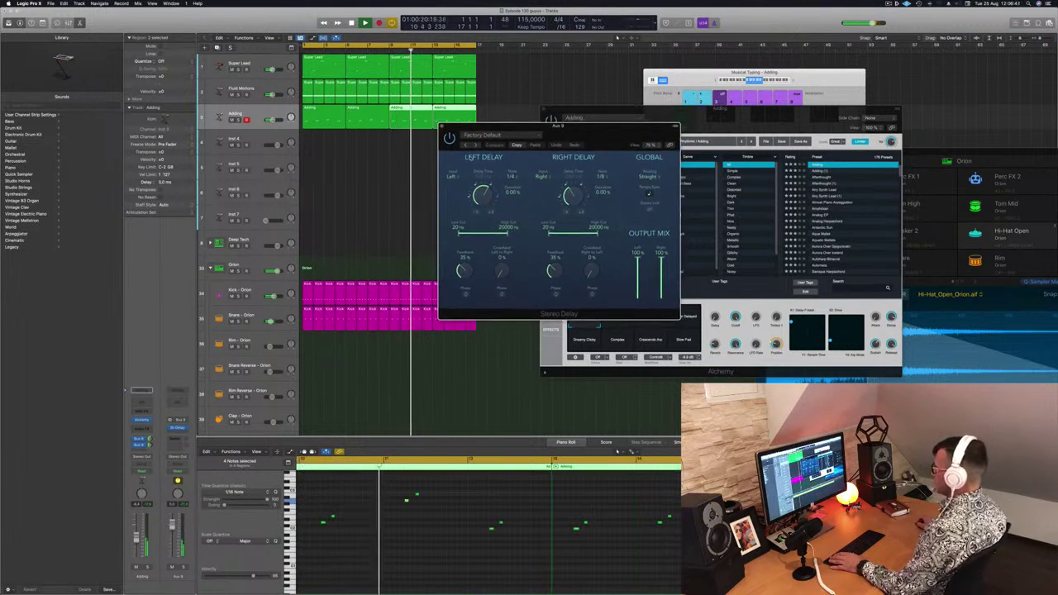
- Audition the Stereo Delay presets during playback and choose the one with a 1/8 left and 1/16 right delay
click(476, 145)
click(476, 146)
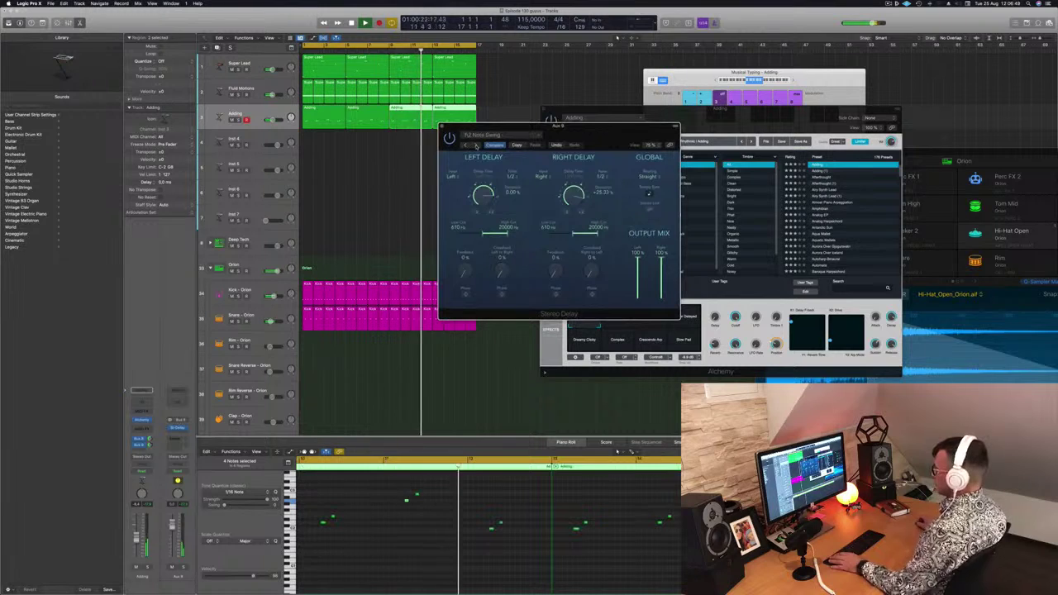
click(476, 146)
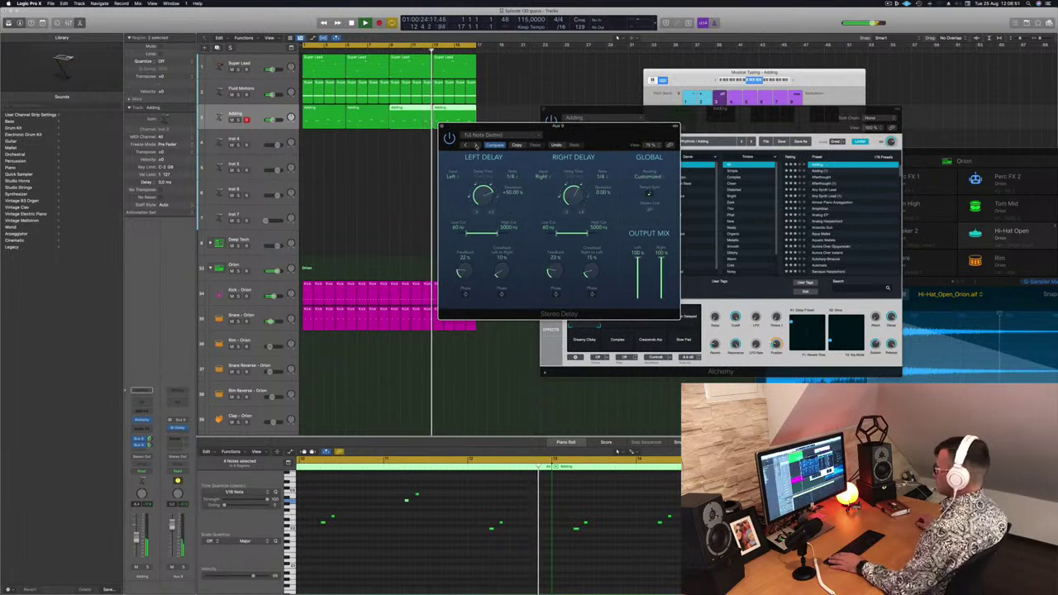
click(476, 145)
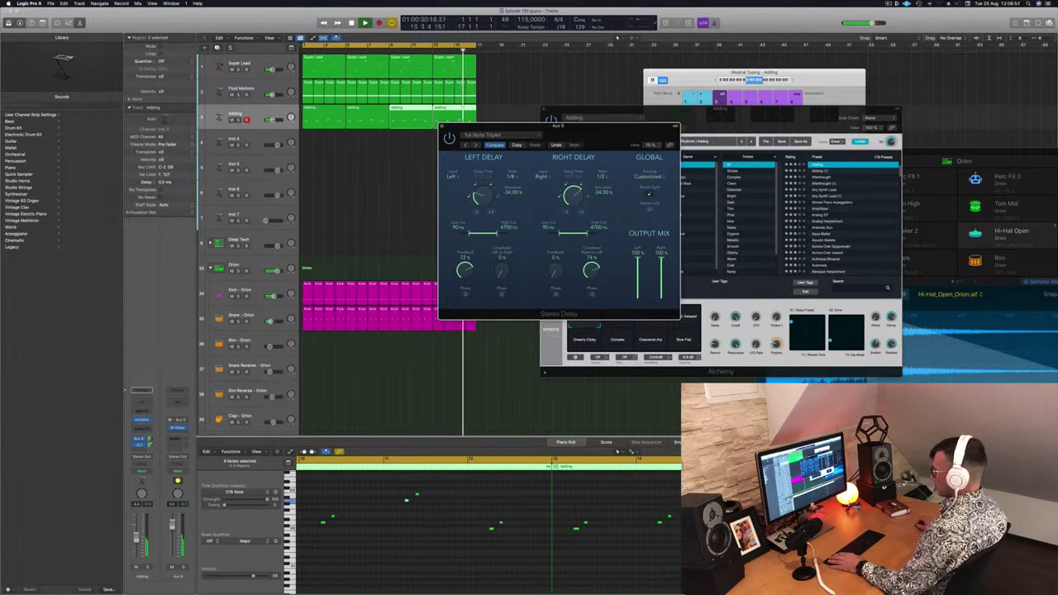
drag(587, 139, 417, 157)
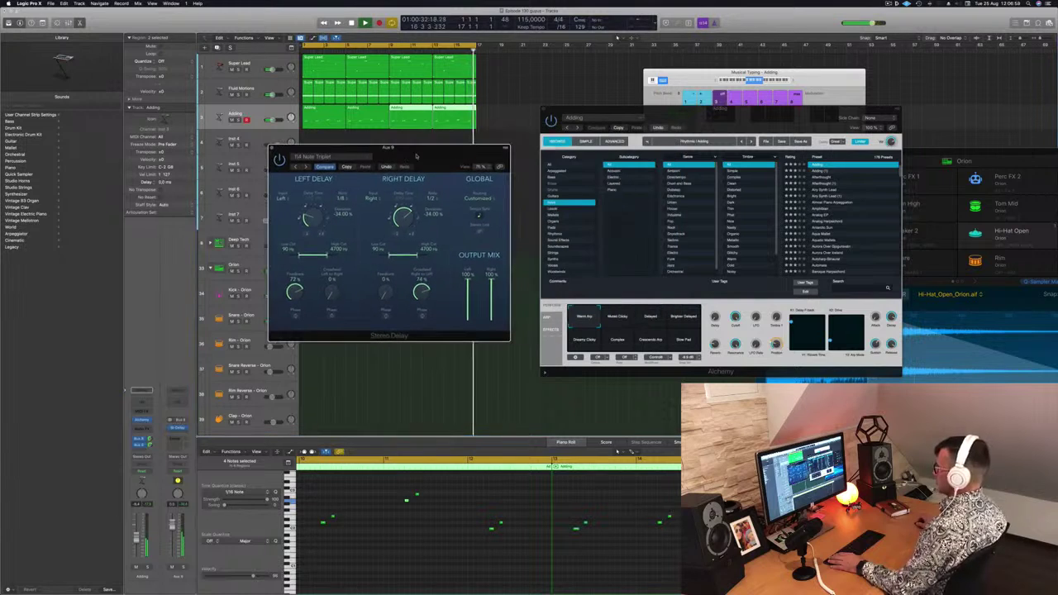
click(305, 165)
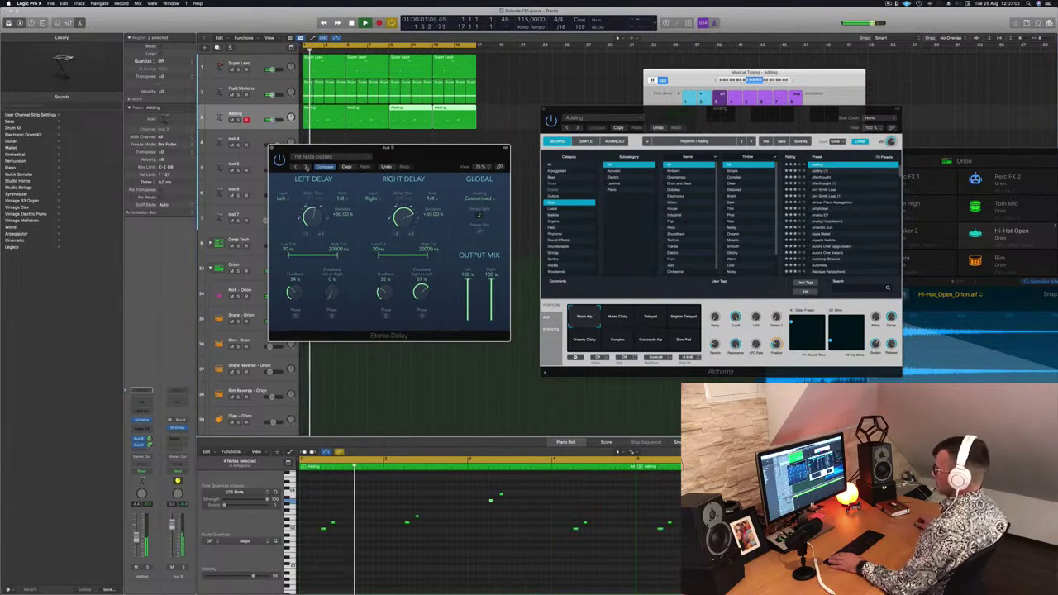
drag(420, 150, 422, 152)
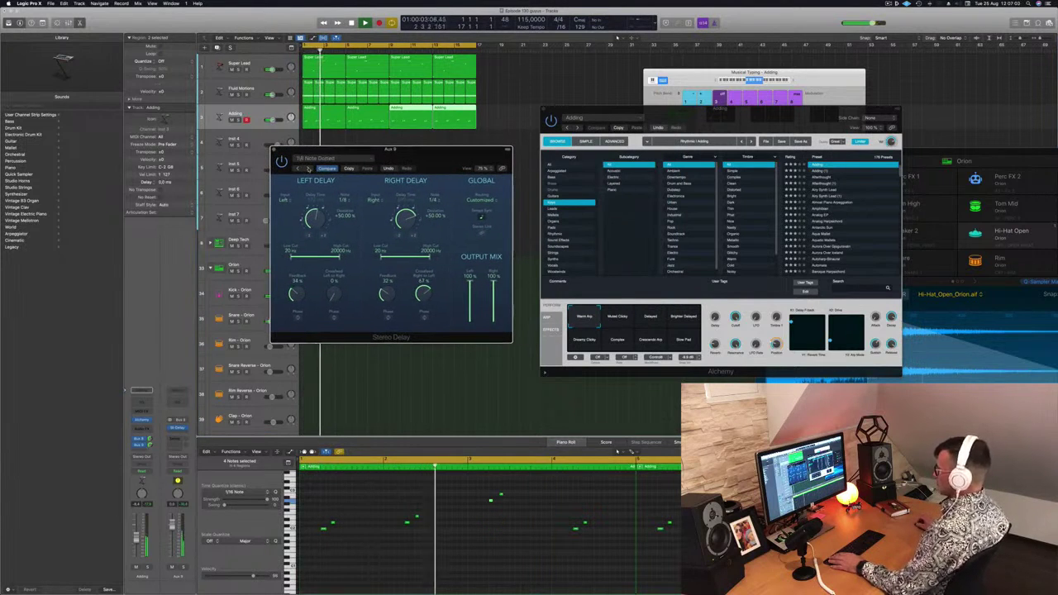
click(308, 168)
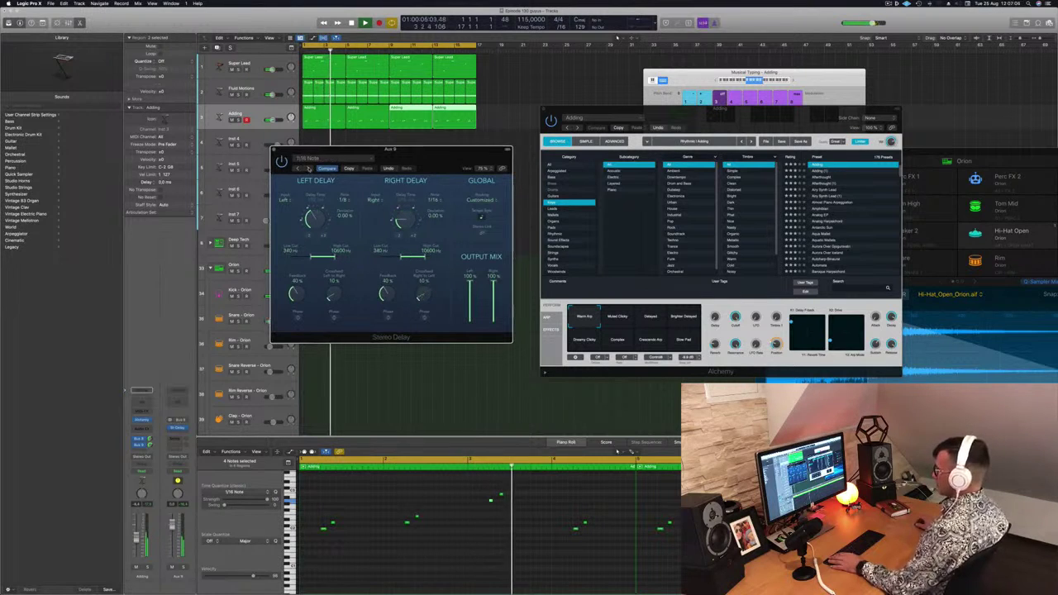
click(307, 168)
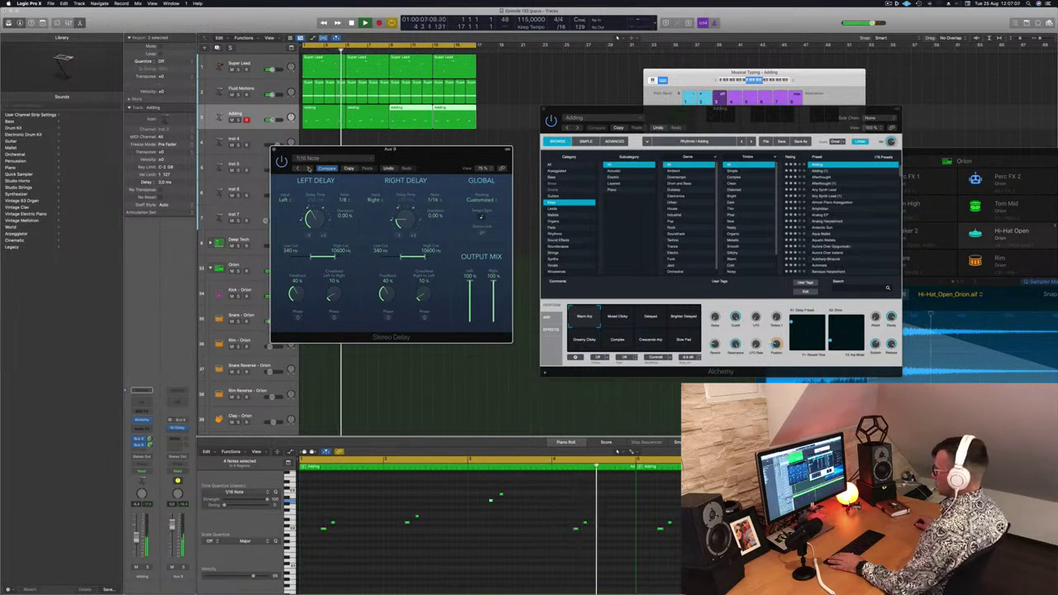
drag(442, 159, 433, 162)
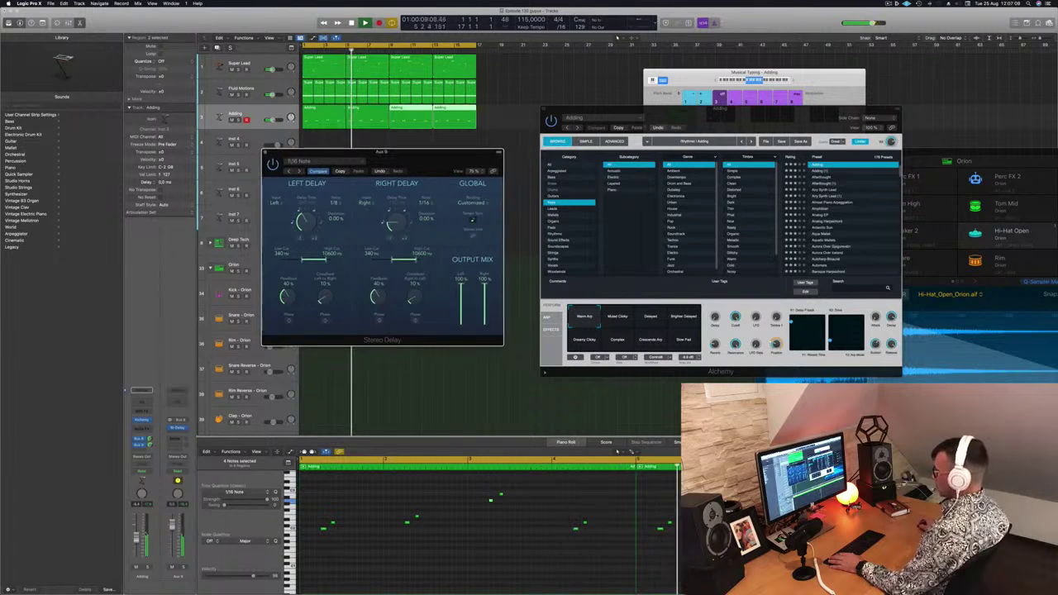
- Solo the Aux 9 delay return during playback to hear it alone, and unsolo it
click(183, 567)
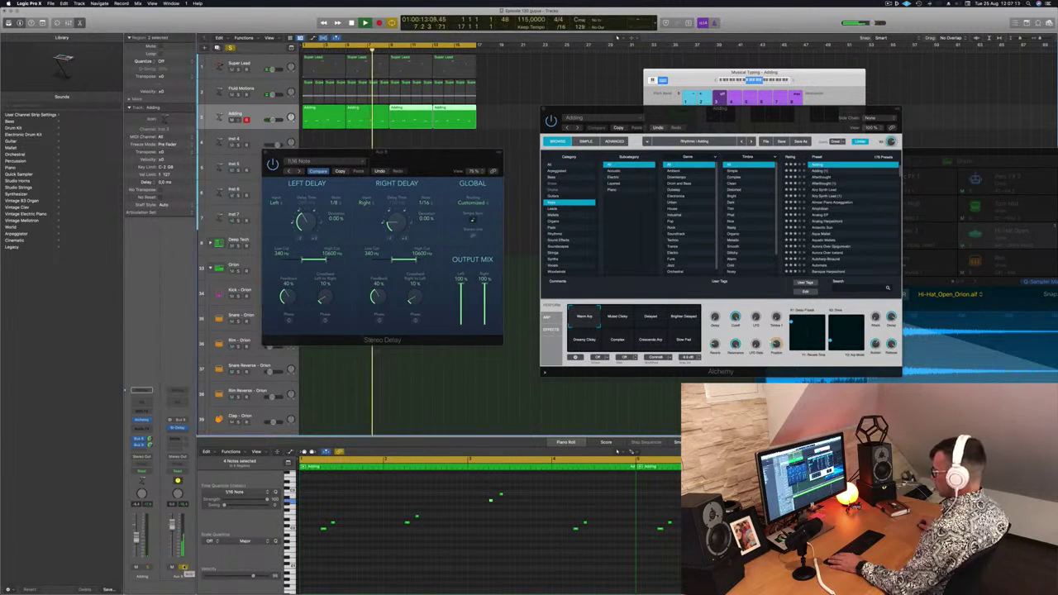
click(184, 566)
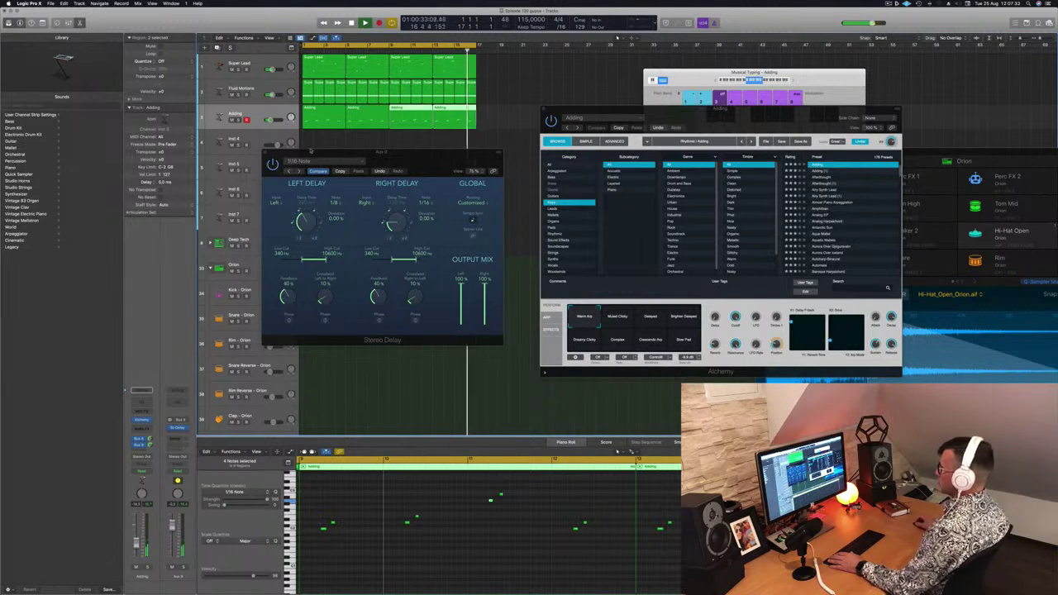
- Close the Stereo Delay window and load the 70s Synth Strings preset from the Strings category in the Alchemy on Inst 4
click(266, 154)
drag(714, 107, 866, 92)
key(Down)
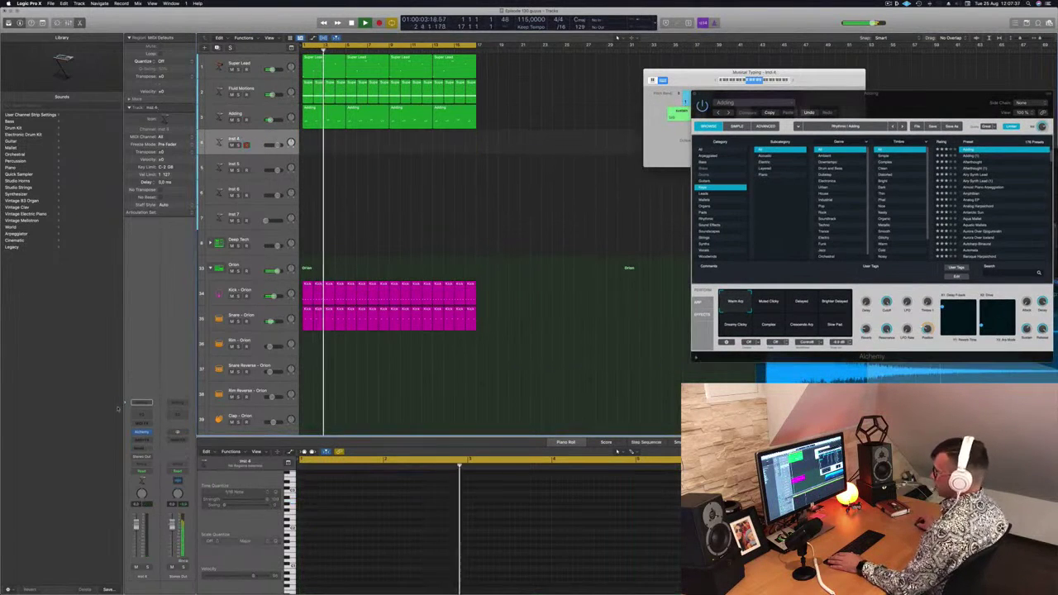
click(141, 432)
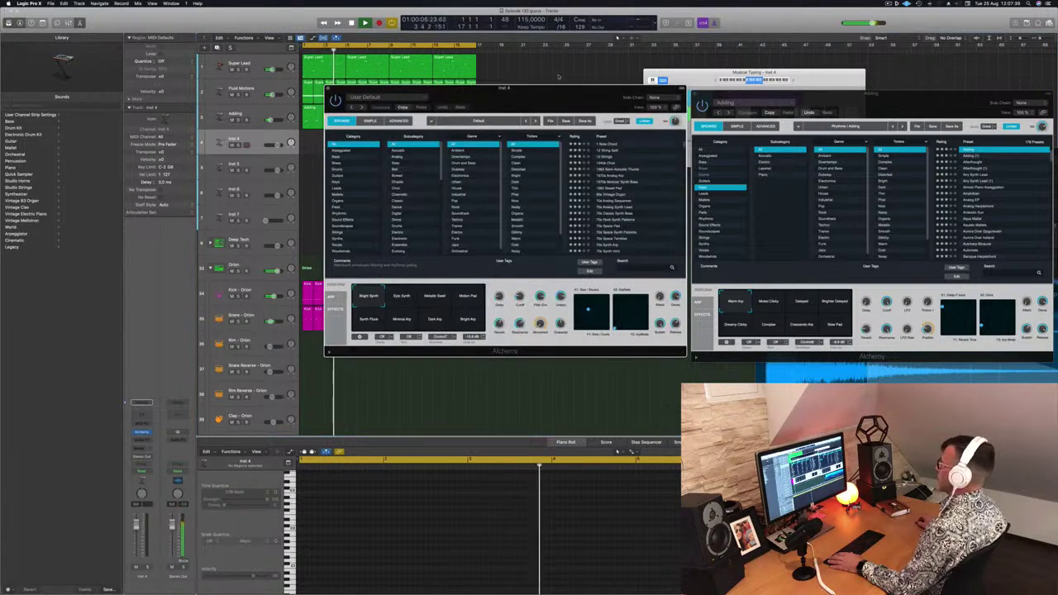
drag(536, 89, 608, 95)
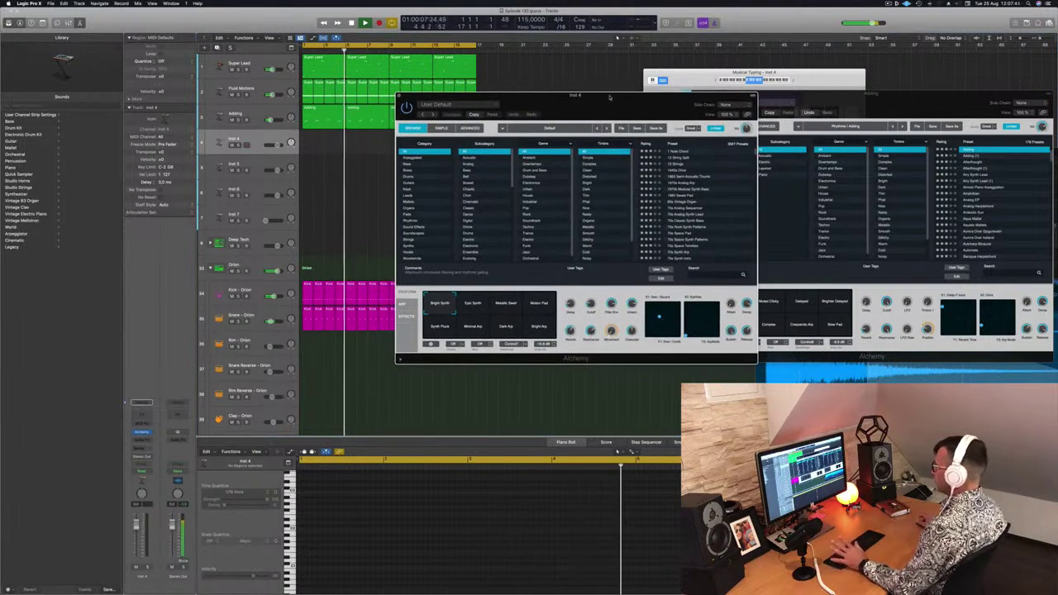
click(422, 239)
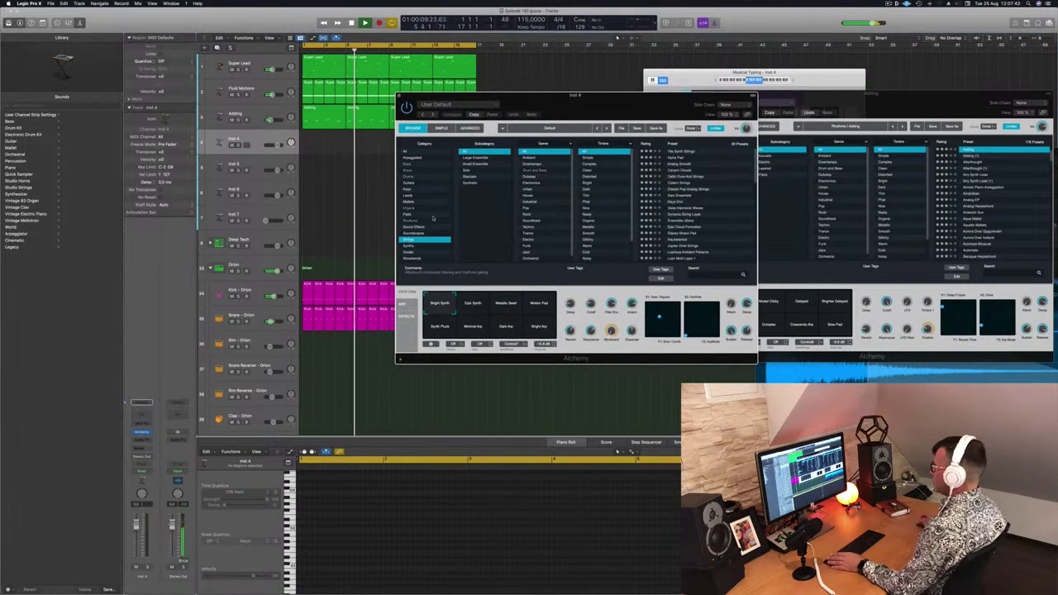
click(673, 151)
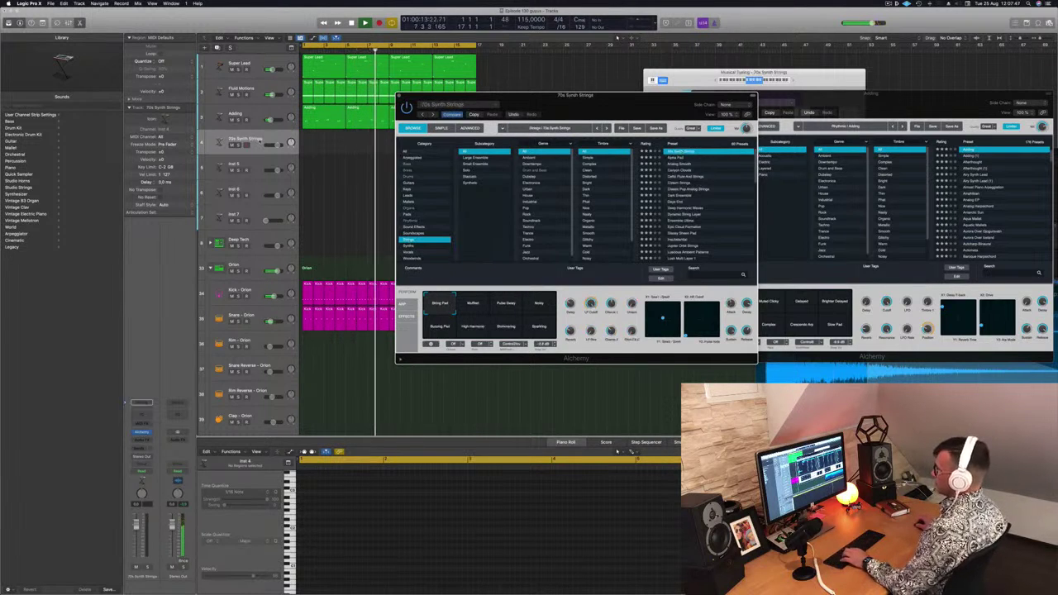
- Add a reverb send from the 70s Synth Strings track to Bus 8 (Aux 8) and turn up its level
click(213, 365)
click(140, 441)
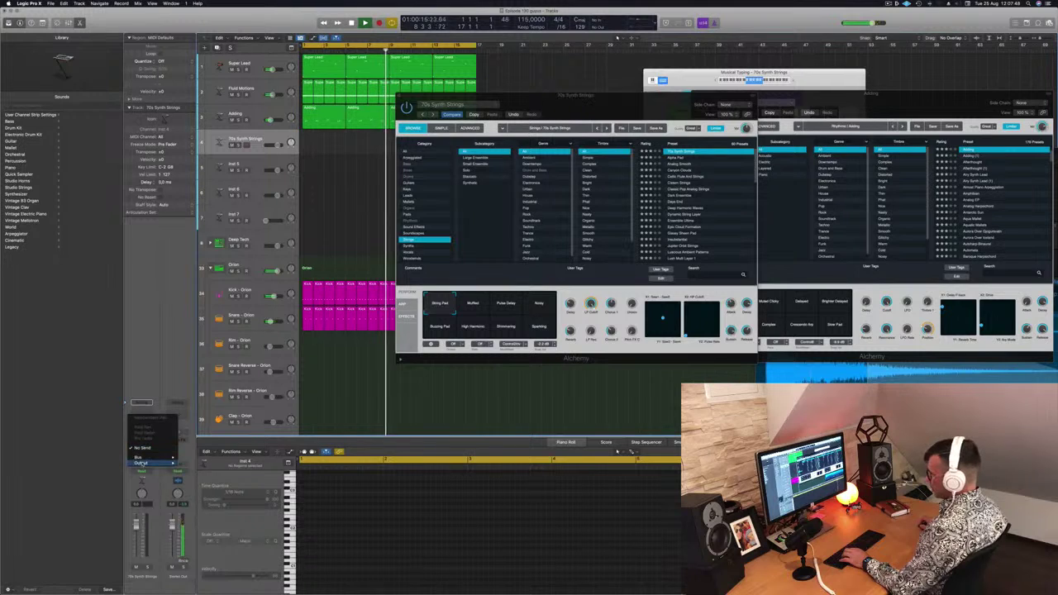
mouse_move(142, 457)
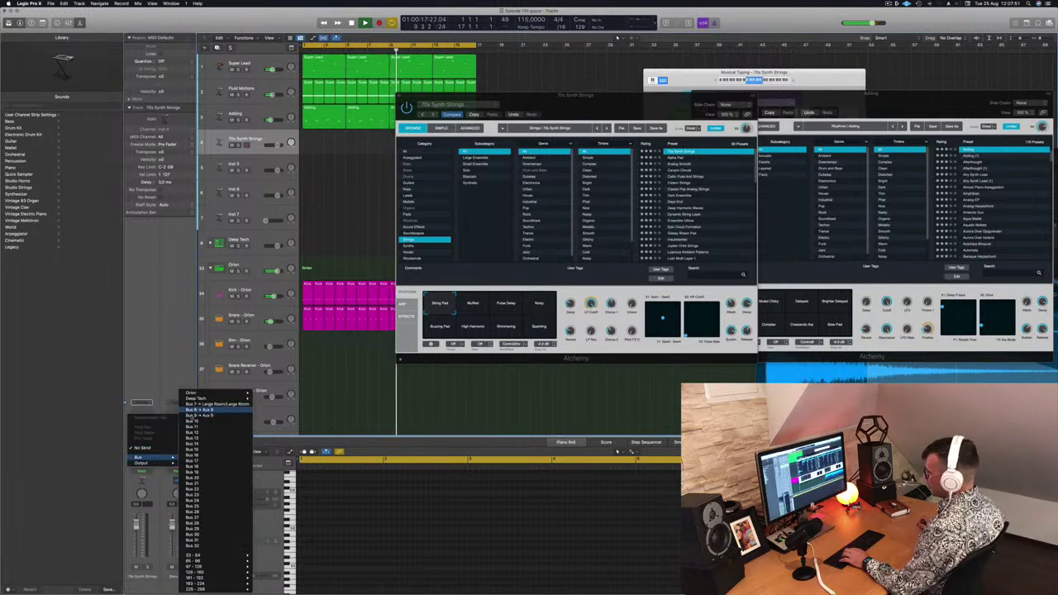
click(213, 415)
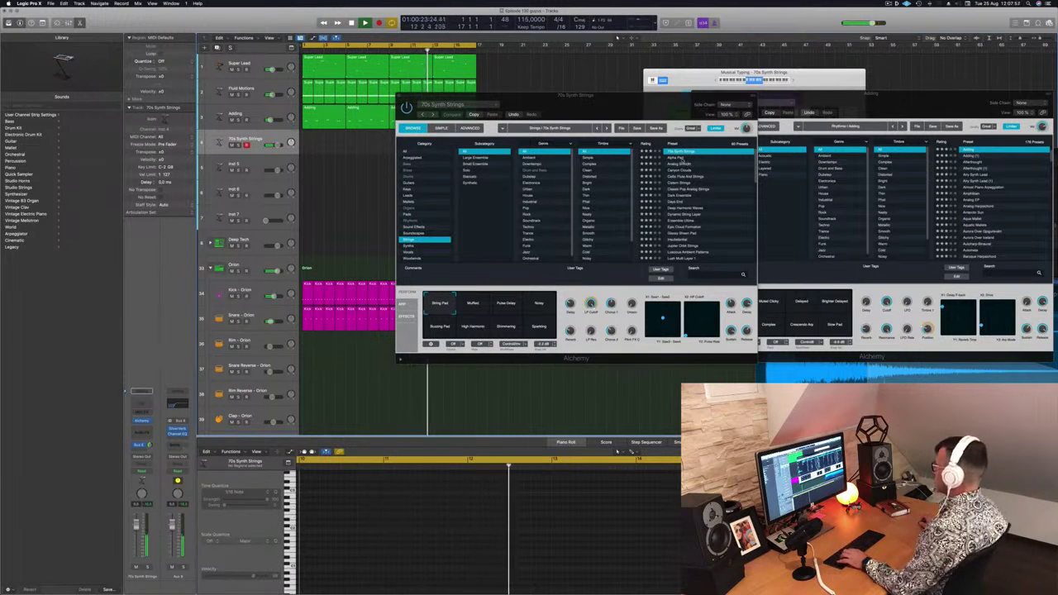
- Try the Alpha Pad preset with the Musical Typing keyboard moved off the preset list, and load Analog Smooth instead
click(676, 157)
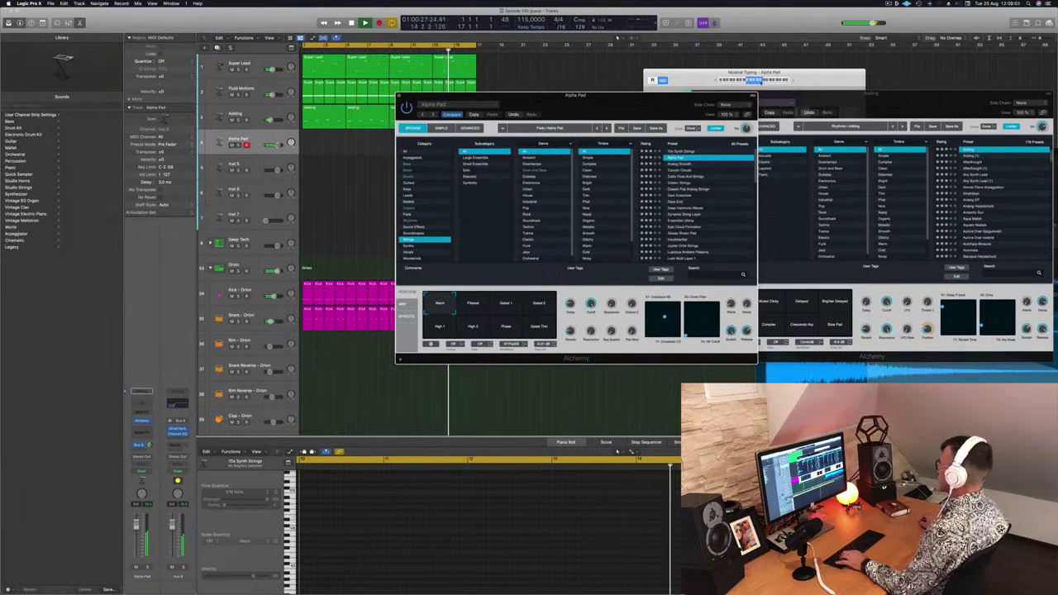
click(764, 81)
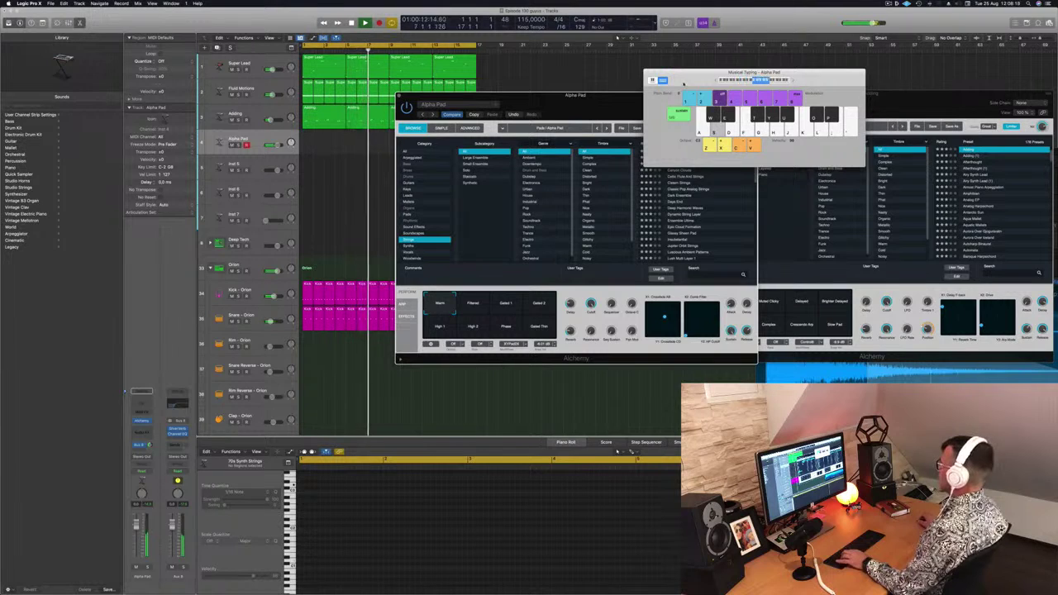
drag(682, 83, 704, 65)
click(676, 164)
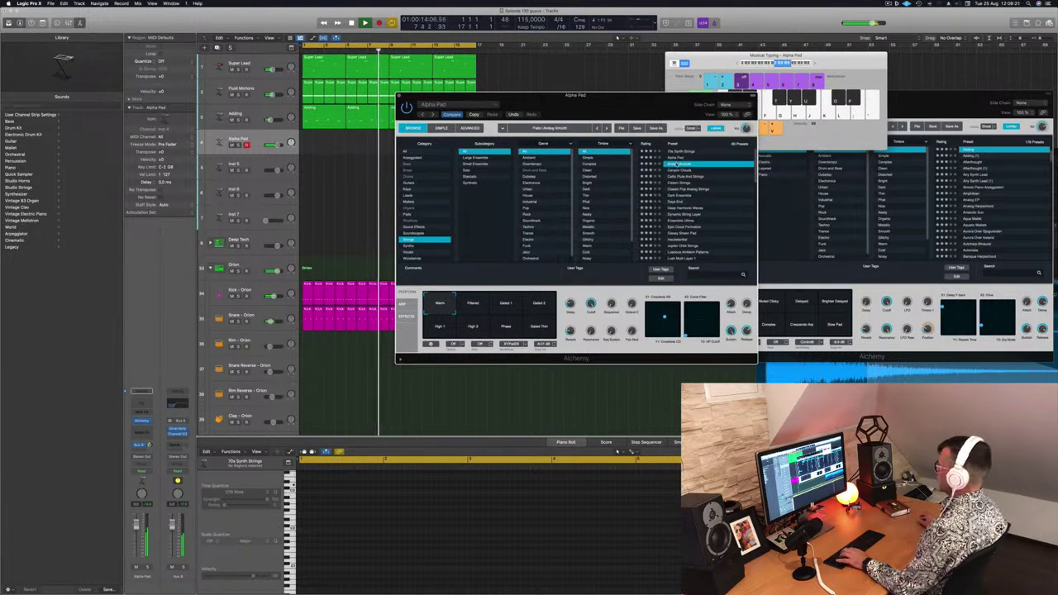
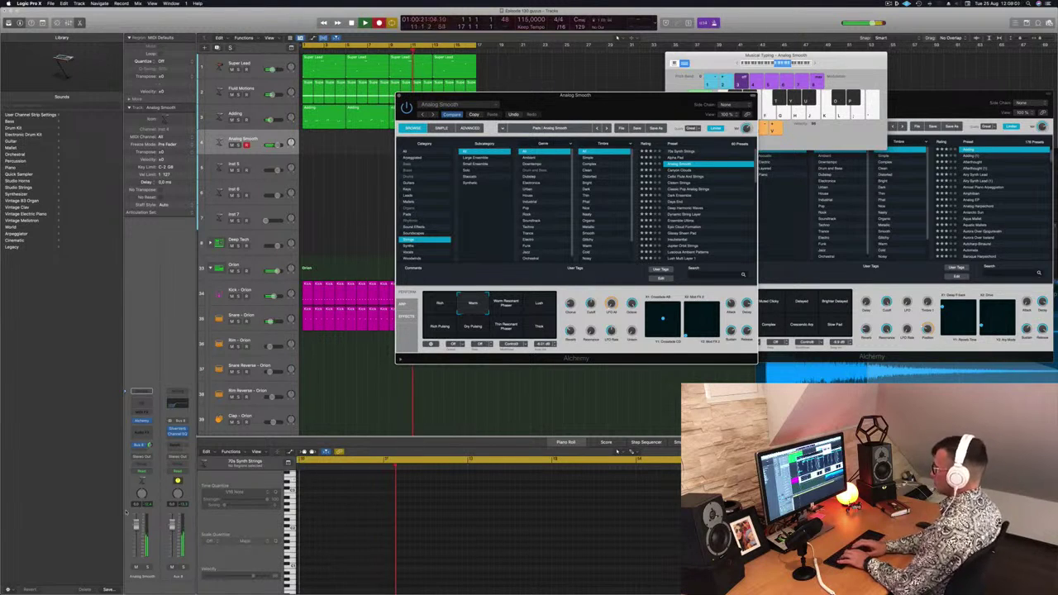
- Record a slow melody of long notes on the Analog Smooth track and play it back from the start
key(r)
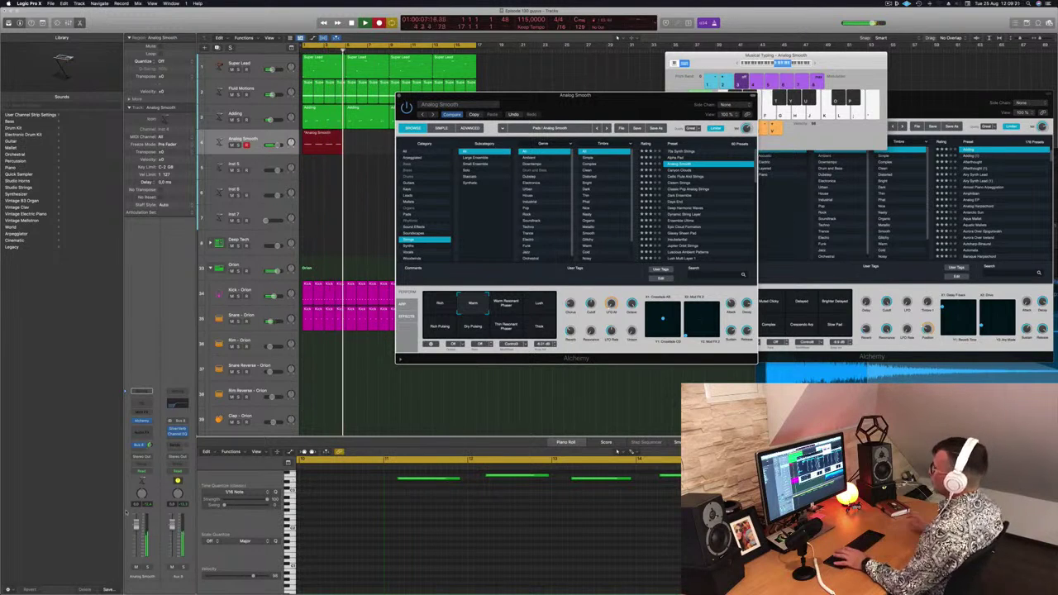
key(space)
key(space)
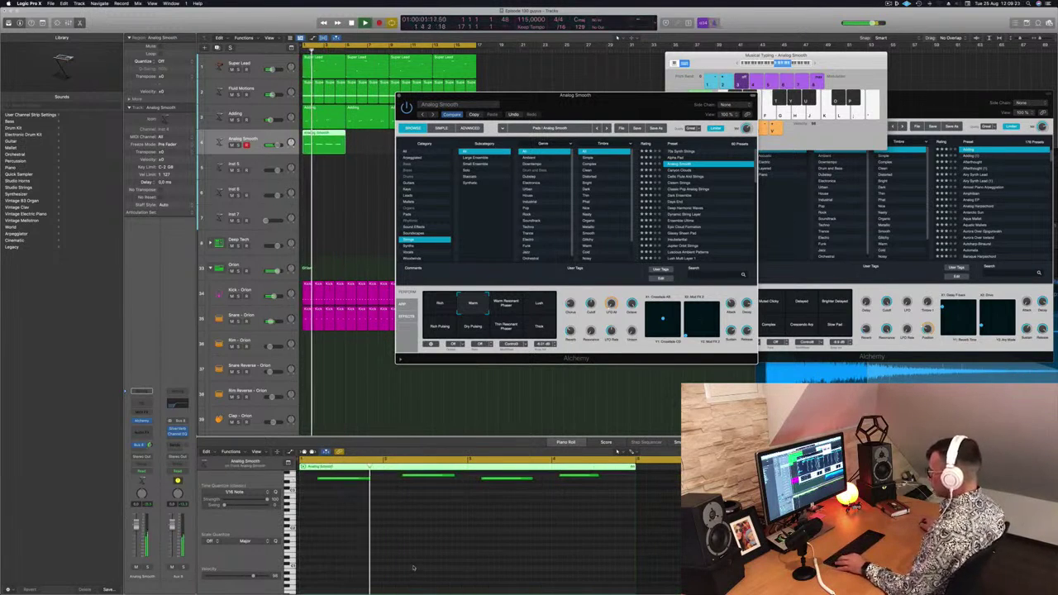
scroll(380, 553, up, 4)
click(372, 538)
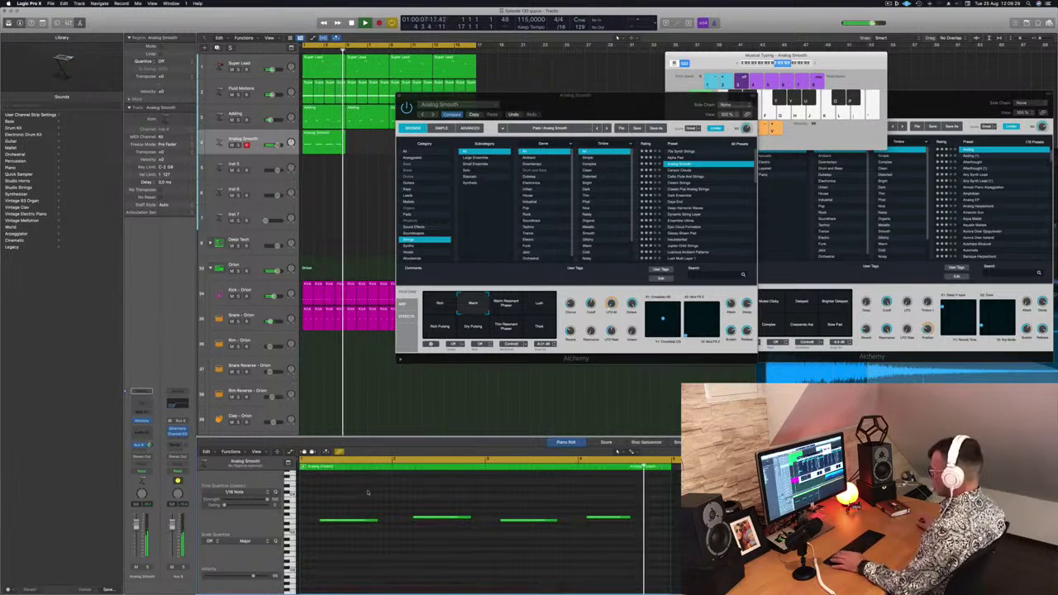
- Trim the Analog Smooth region near bar 11 to its last four bars and move it to bar 1, replacing the first take
drag(491, 96, 766, 96)
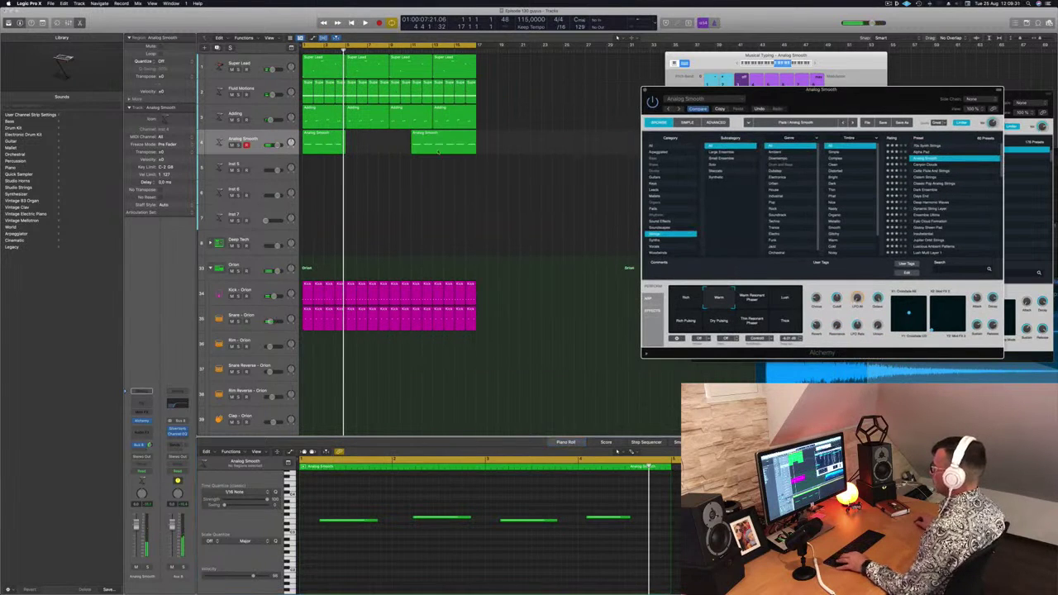
drag(433, 140, 303, 143)
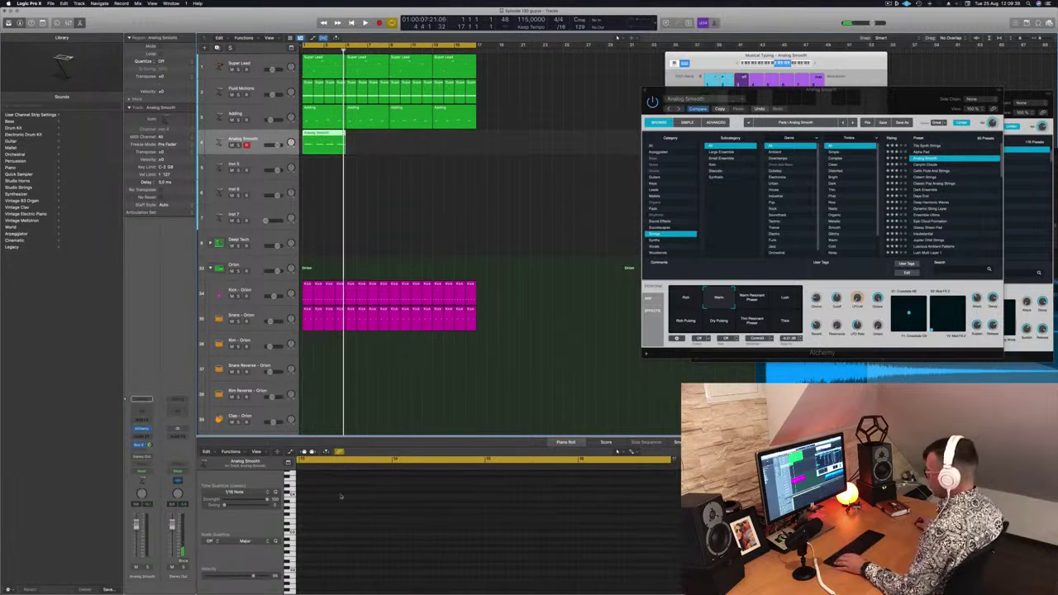
- Quantize the four Analog Smooth notes to 1/16 Note and move the third note a sixteenth later in the Piano Roll
key(e)
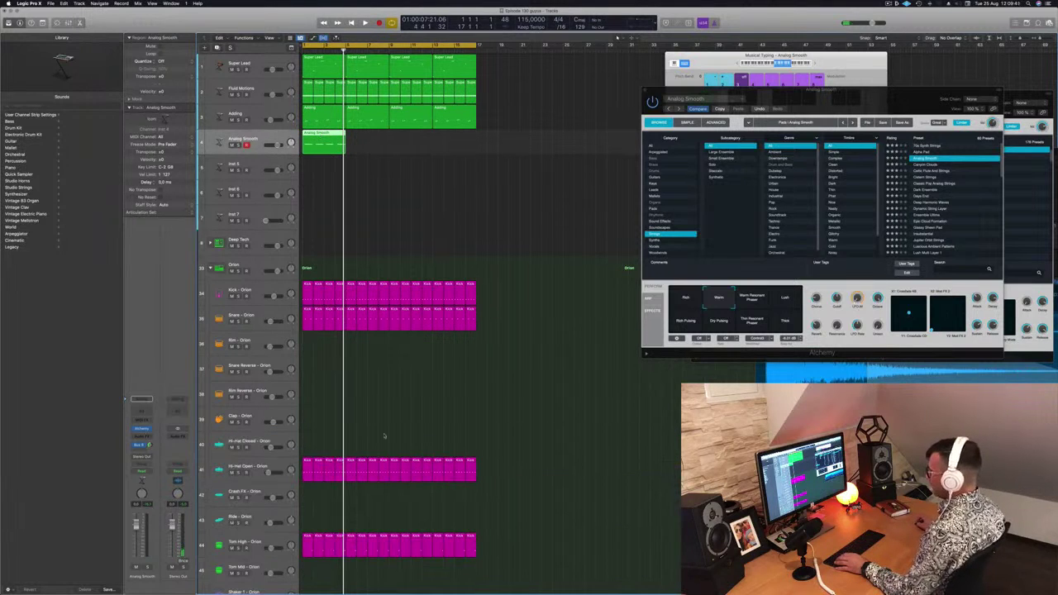
key(e)
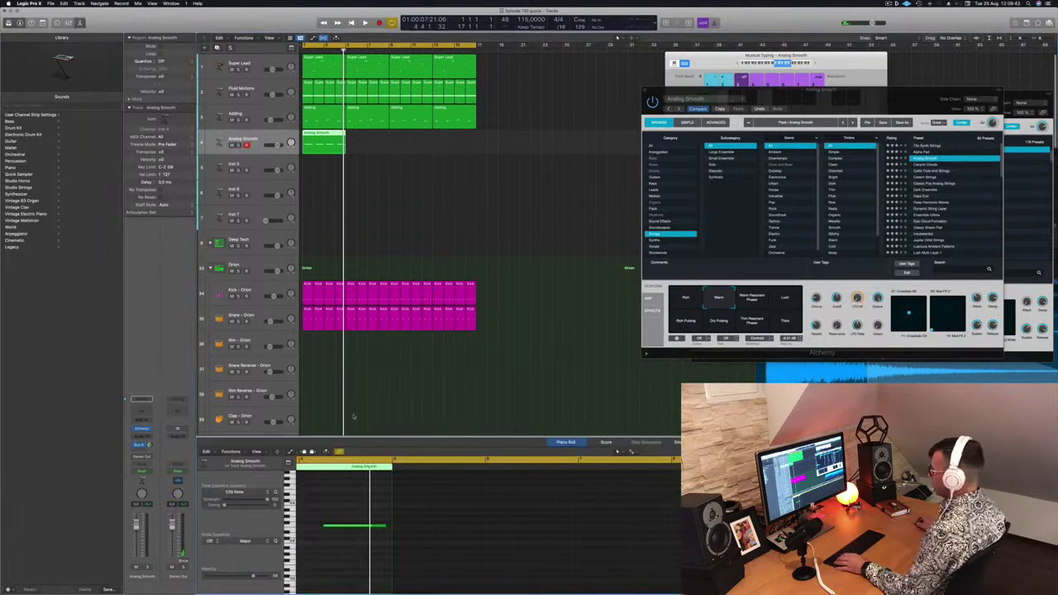
scroll(376, 520, left, 8)
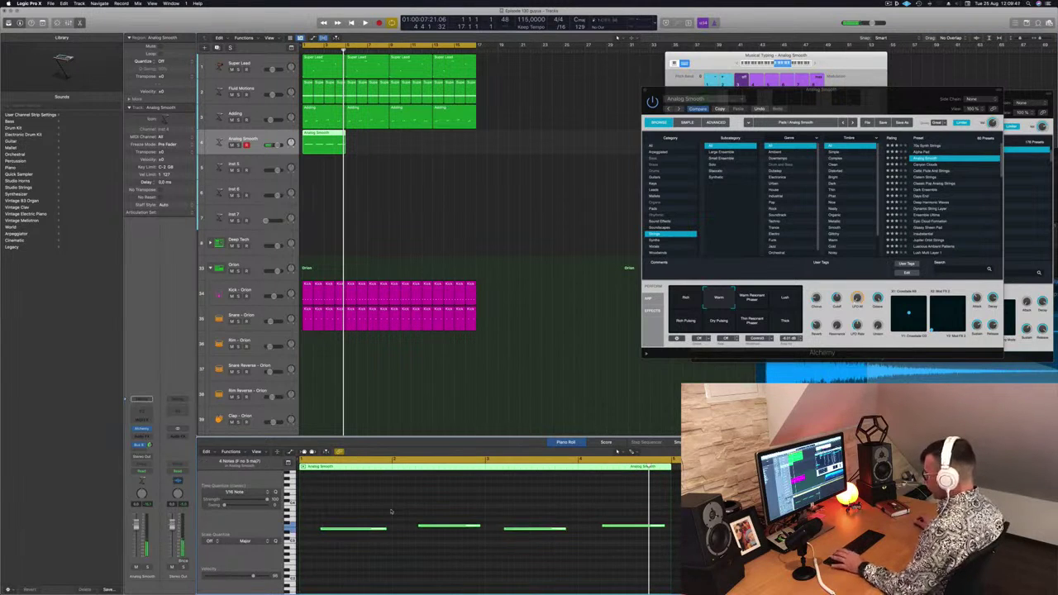
key(Return)
key(space)
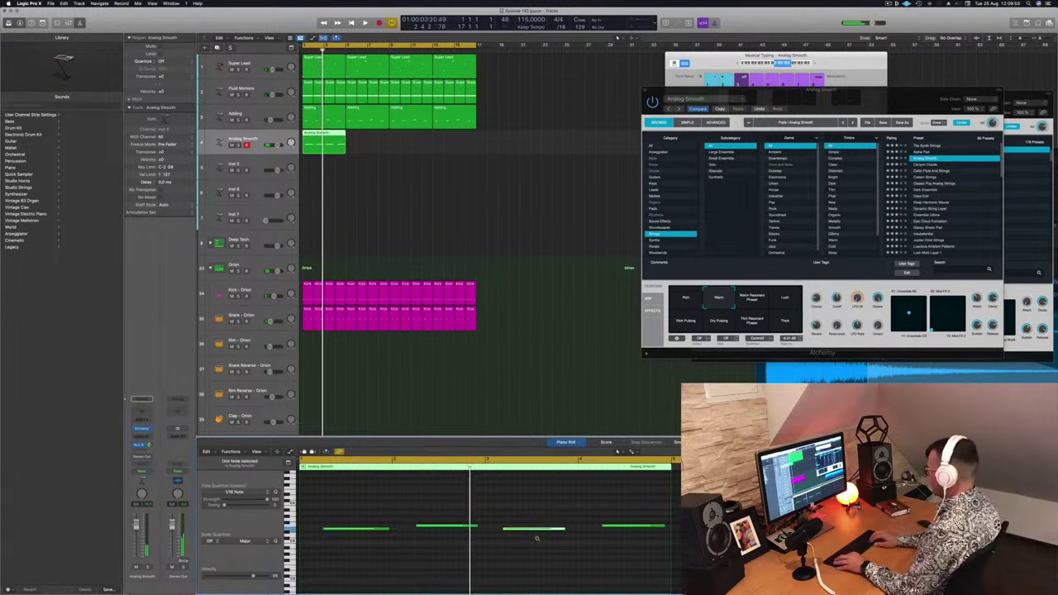
key(Return)
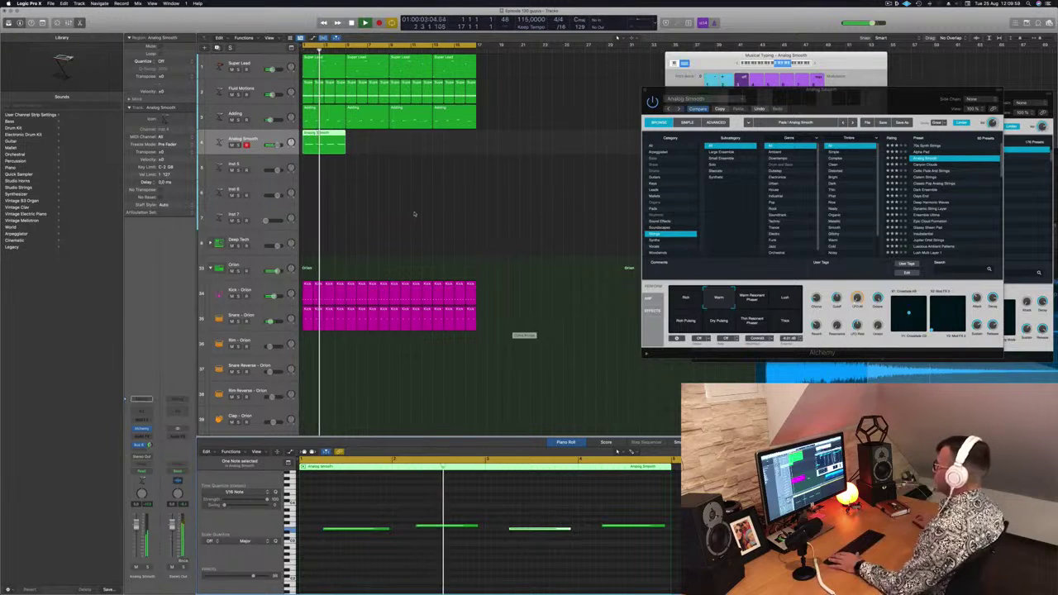
- Lower the Analog Smooth track's volume and copy its four-bar region until it fills all 16 bars
key(Return)
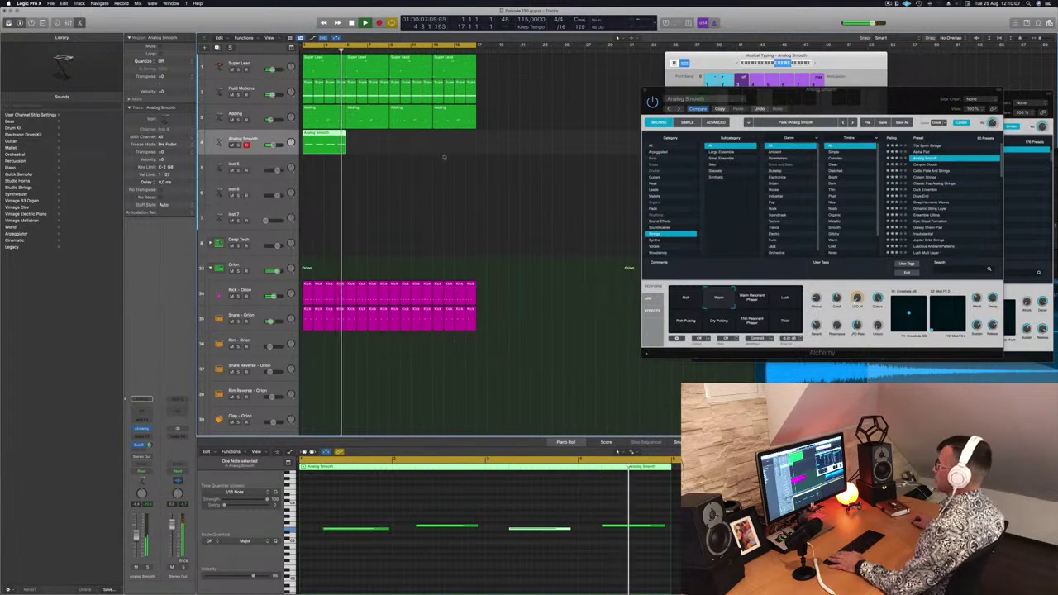
drag(324, 140, 414, 142)
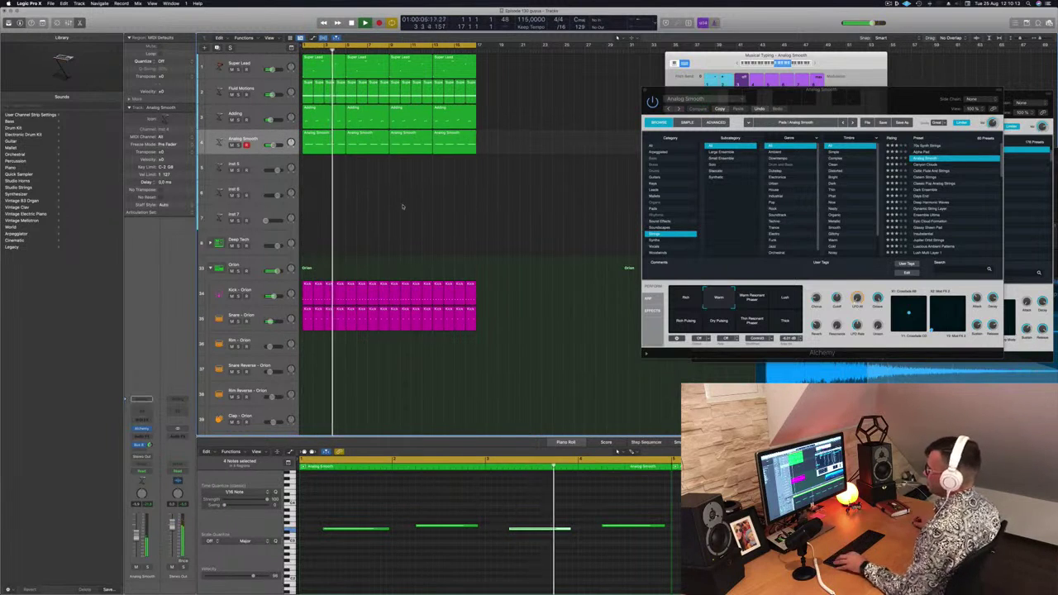
click(400, 207)
- Copy the first Hi-Hat Open region onto the Hi-Hat Closed track and shift its notes earlier onto the beats
scroll(387, 204, down, 2)
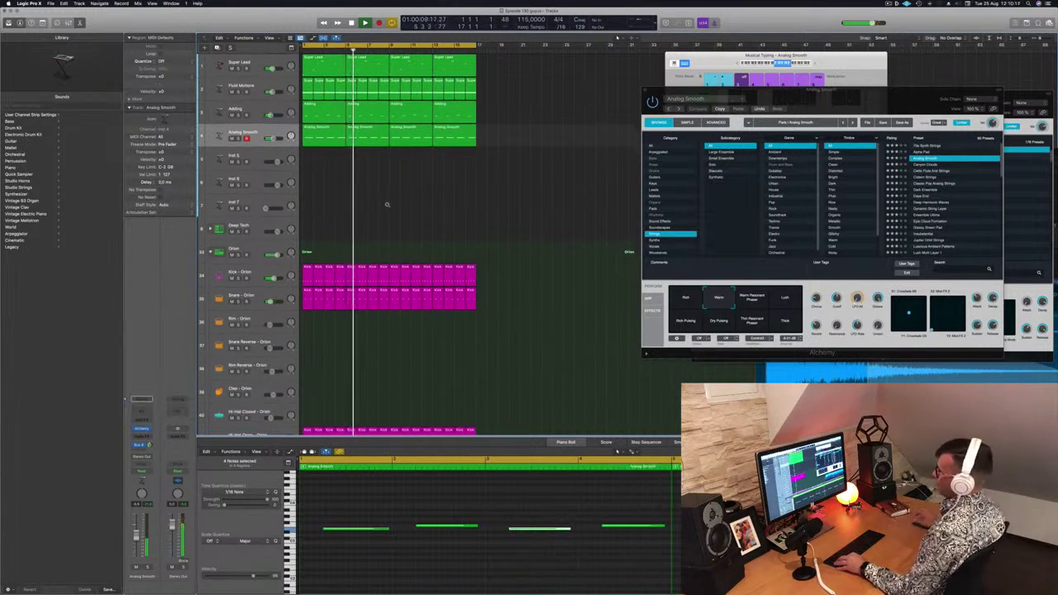
scroll(386, 208, down, 1)
scroll(389, 215, down, 2)
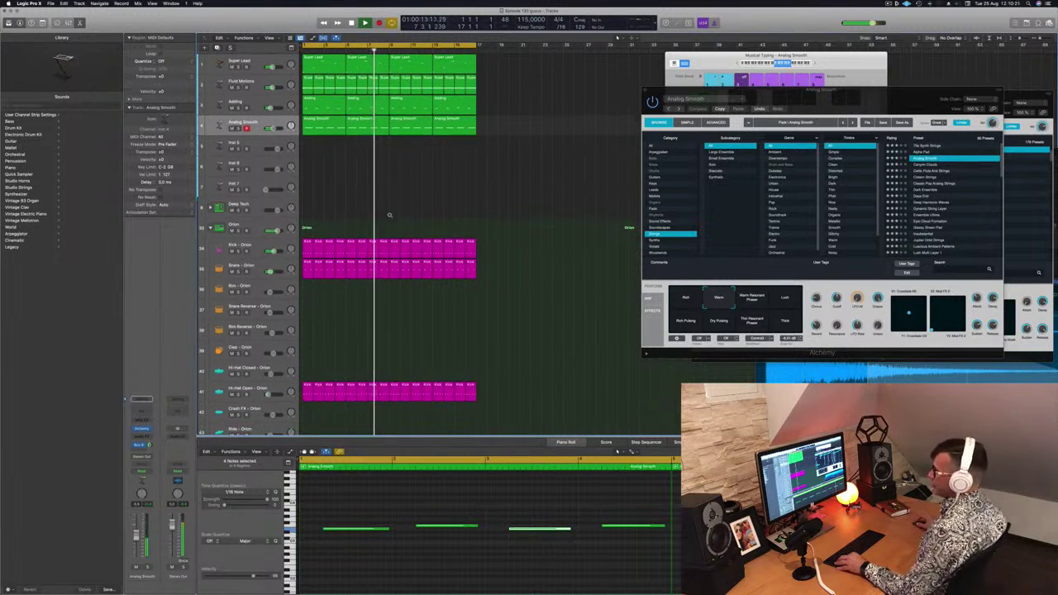
scroll(389, 215, down, 3)
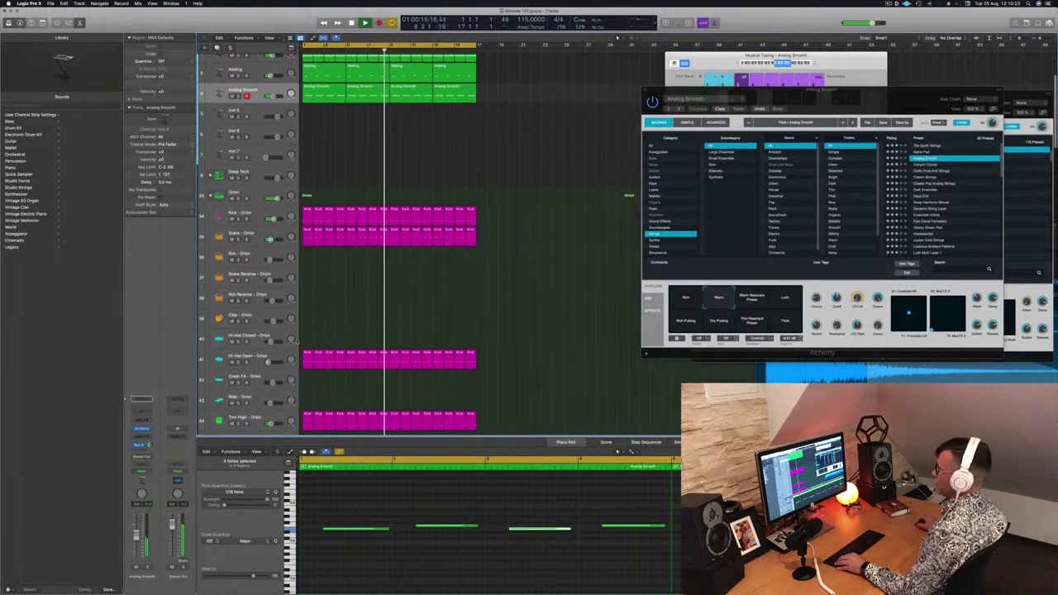
drag(306, 357, 307, 338)
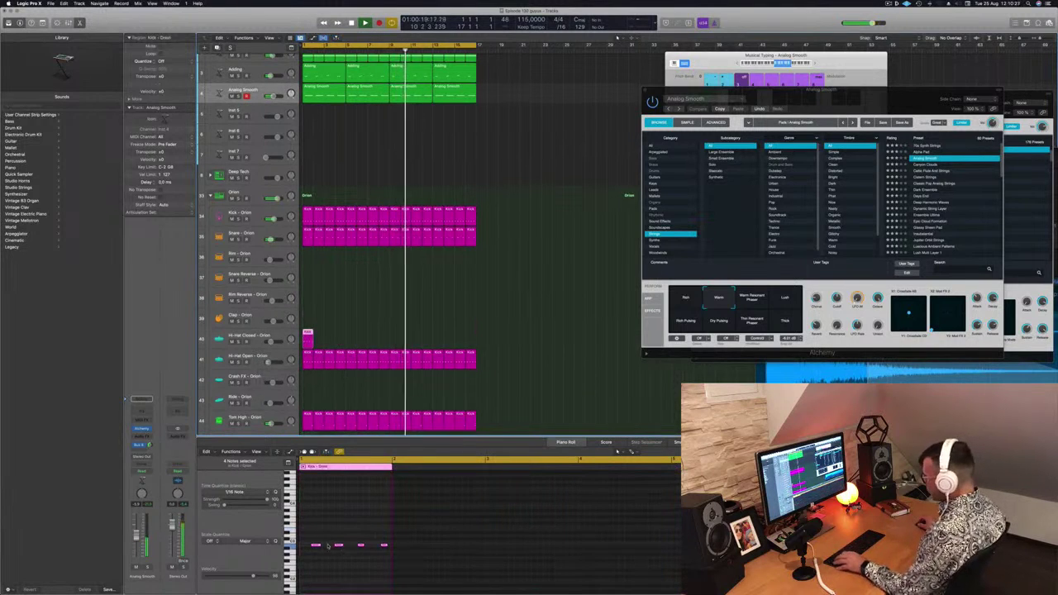
drag(307, 538, 412, 554)
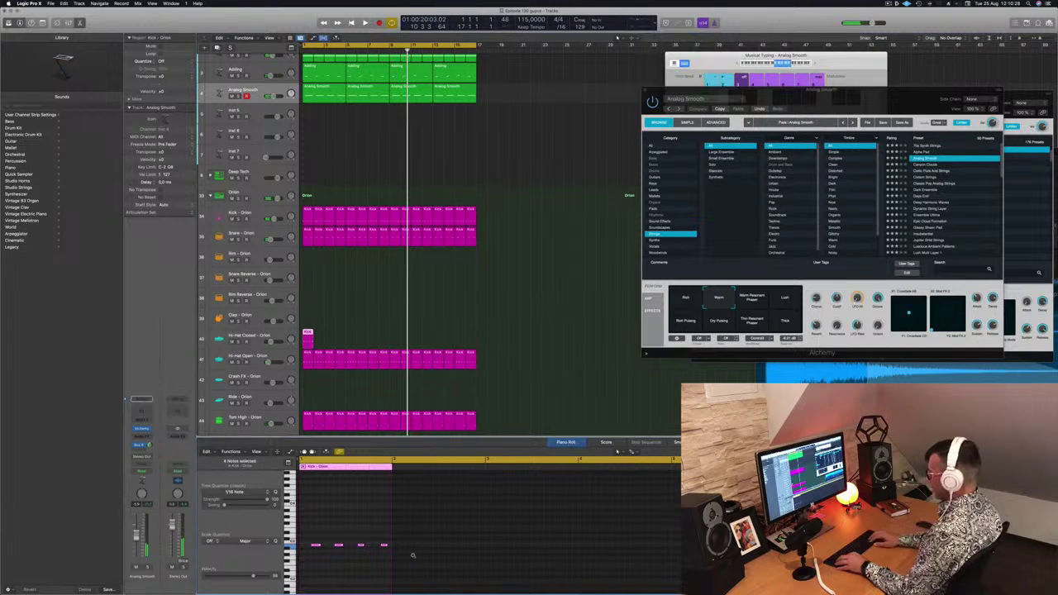
key(space)
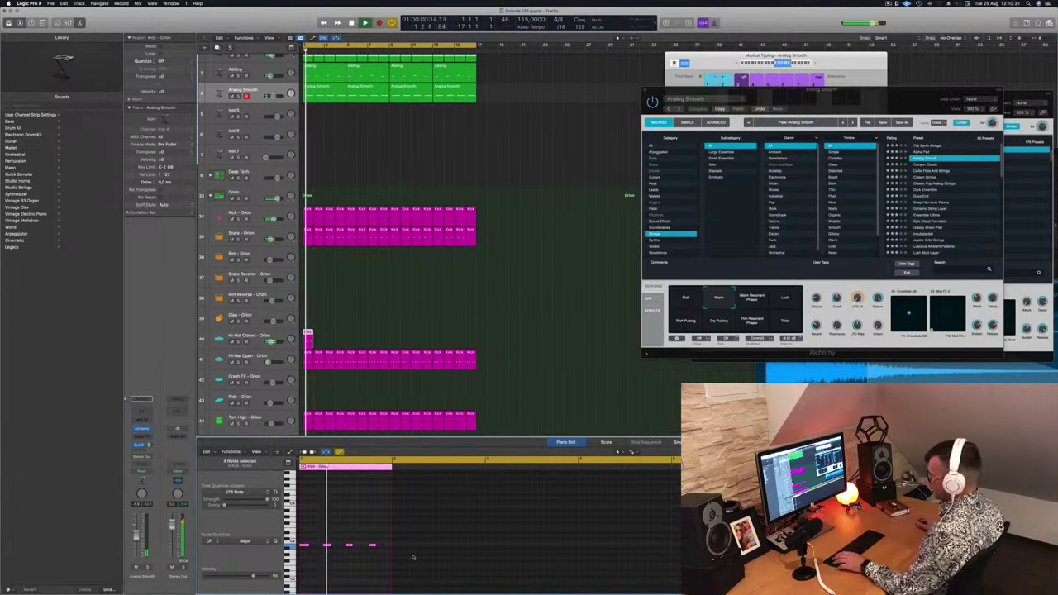
- Copy the four notes in the Hi-Hat Closed region into the gaps between them, and repeat the region up to bar 17
drag(305, 545, 315, 548)
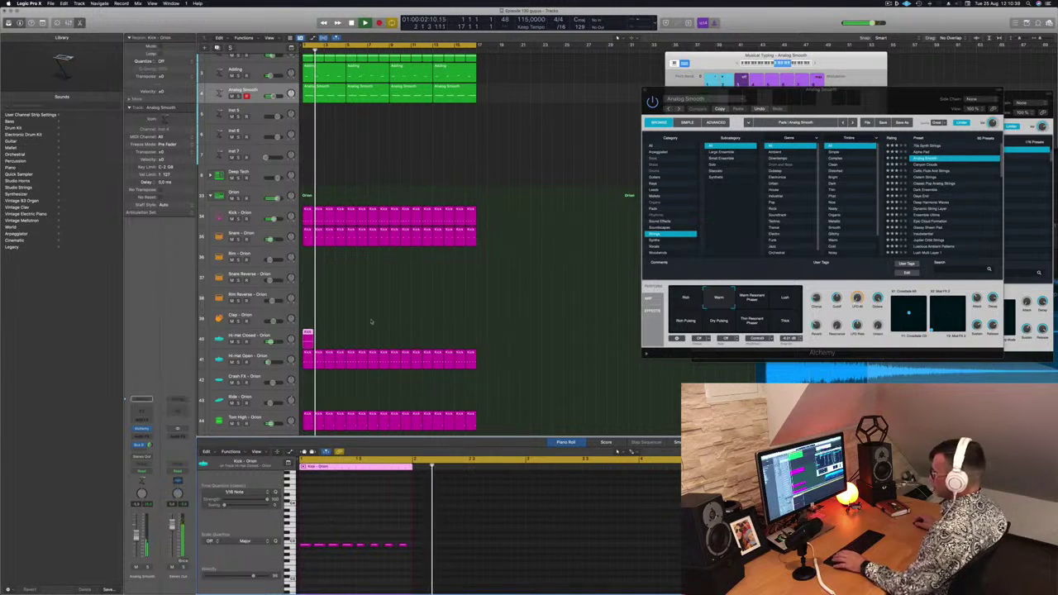
key(super+r)
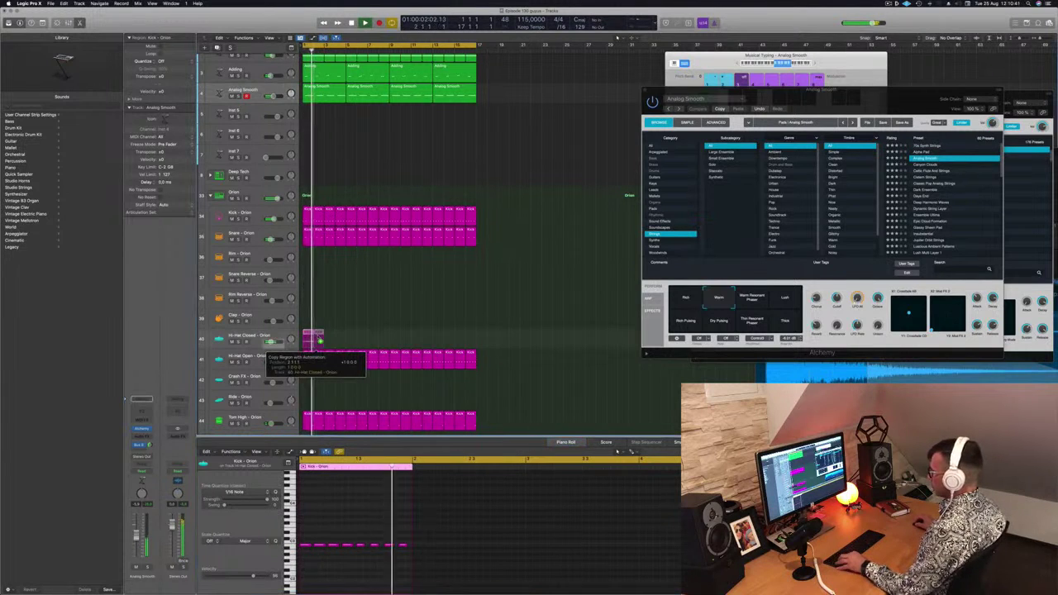
key(super+r)
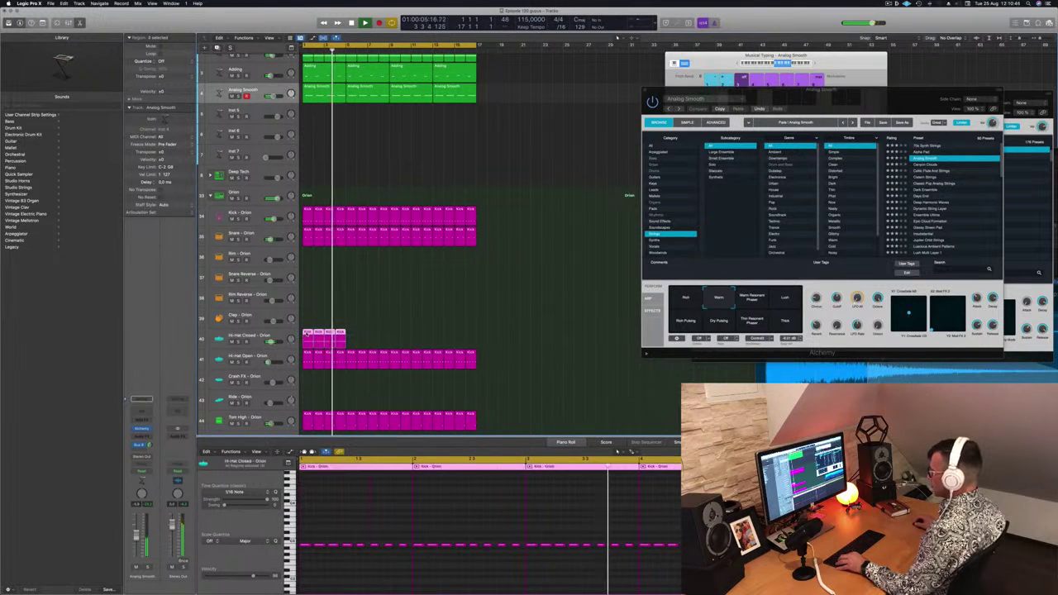
drag(343, 336, 385, 338)
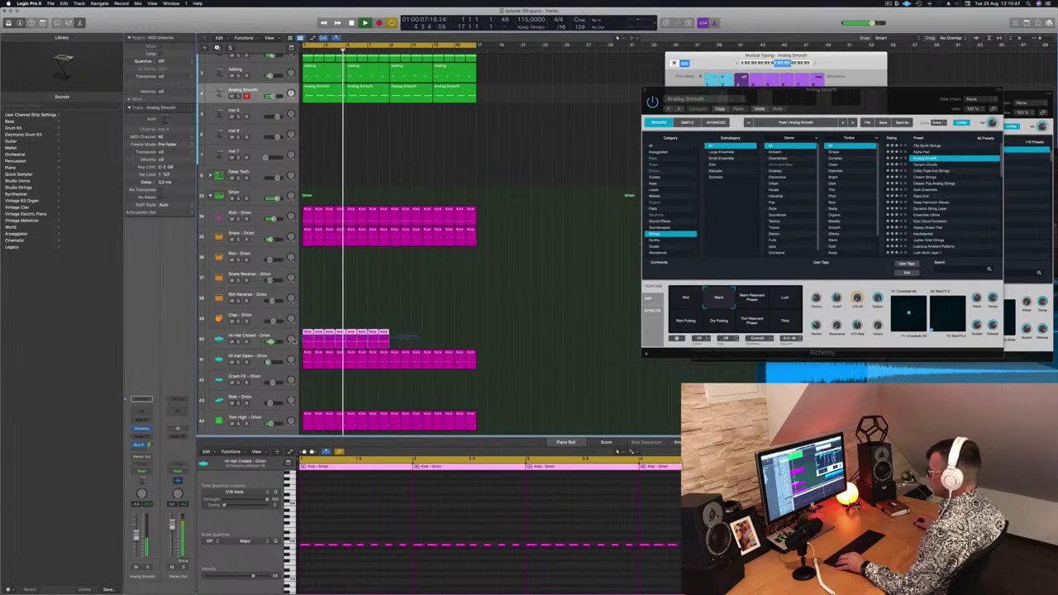
drag(308, 336, 395, 344)
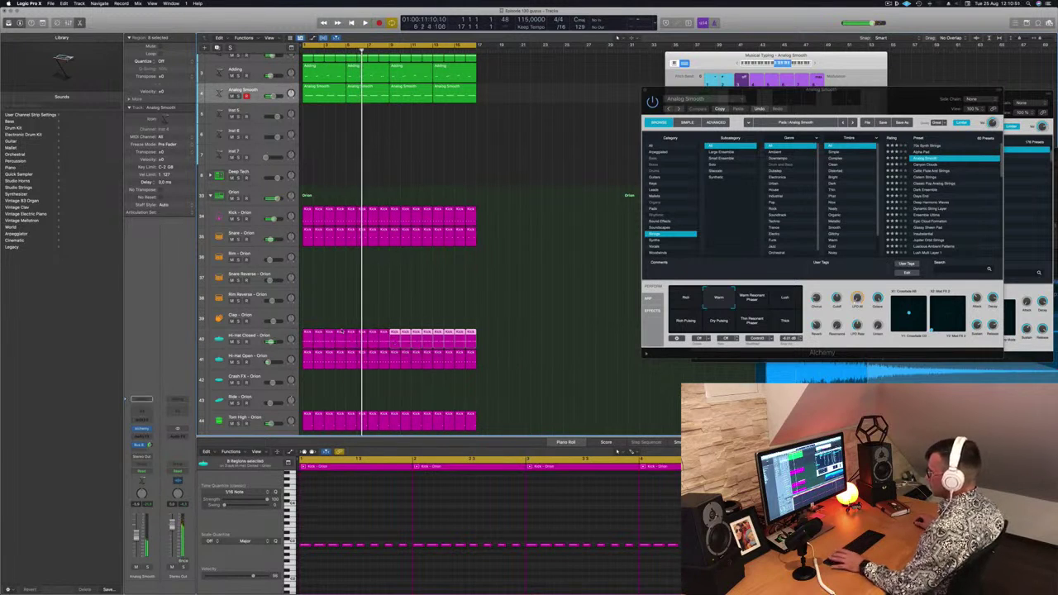
- Return to the start and move all the Hi-Hat Closed regions onto the Ride - Orion track
key(Return)
drag(307, 340, 307, 413)
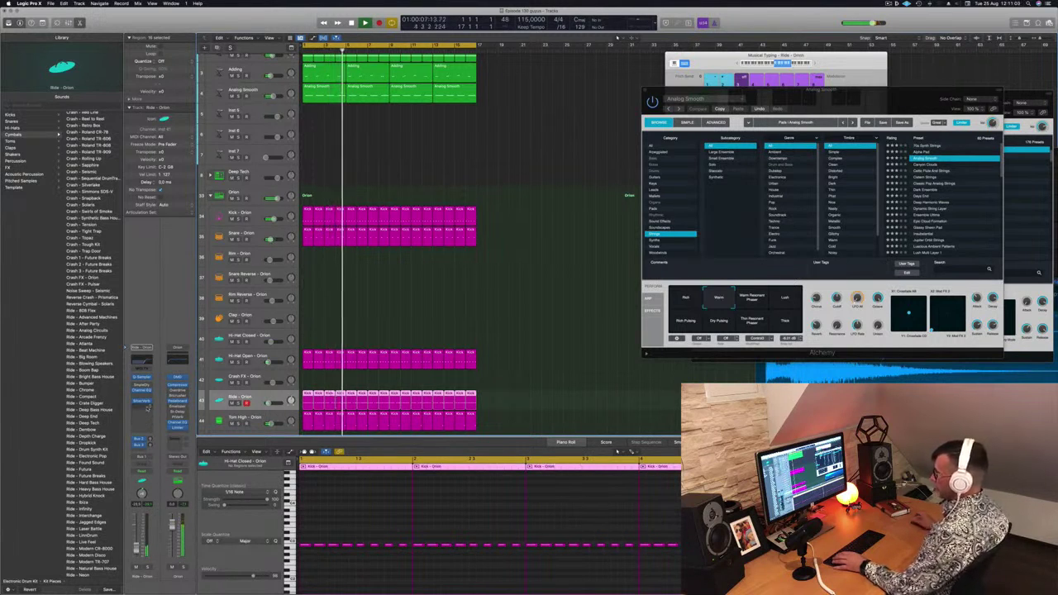
- Insert the Step FX multi-effect on the Ride - Orion channel strip and raise the channel's volume slightly
click(142, 404)
mouse_move(157, 538)
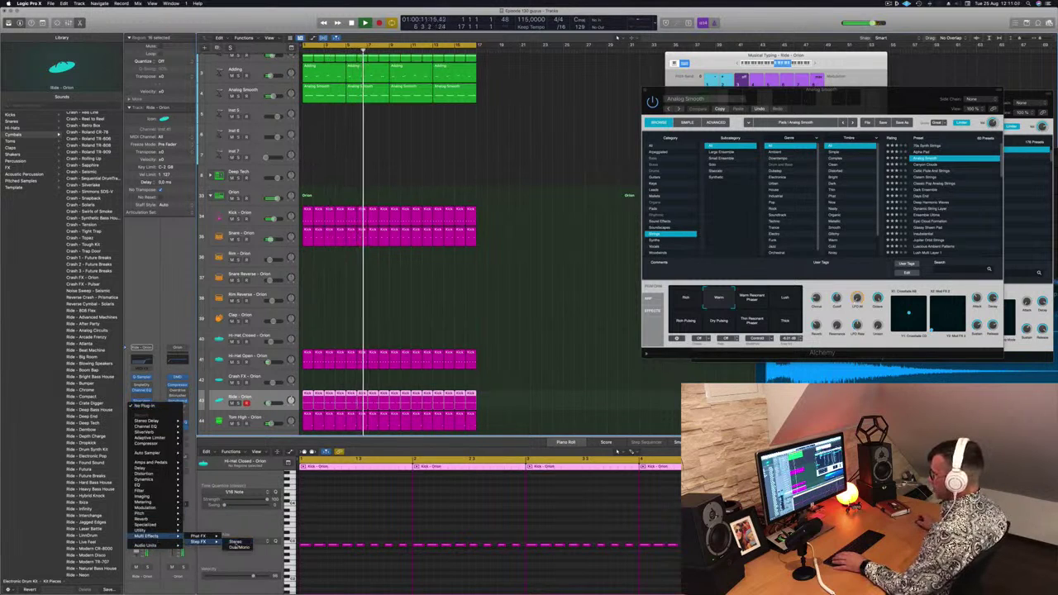
click(199, 536)
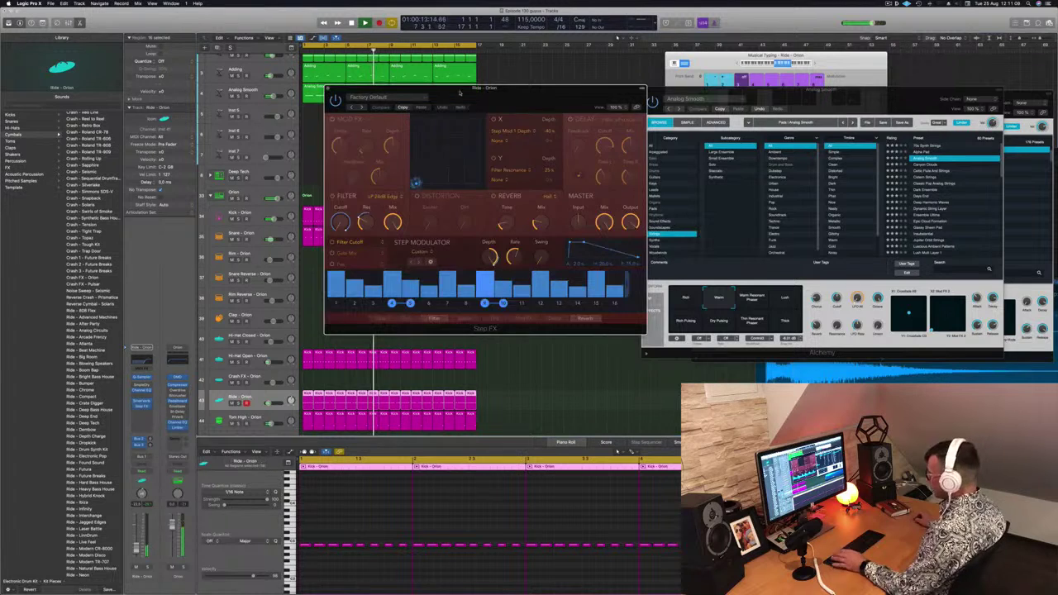
drag(513, 88, 592, 97)
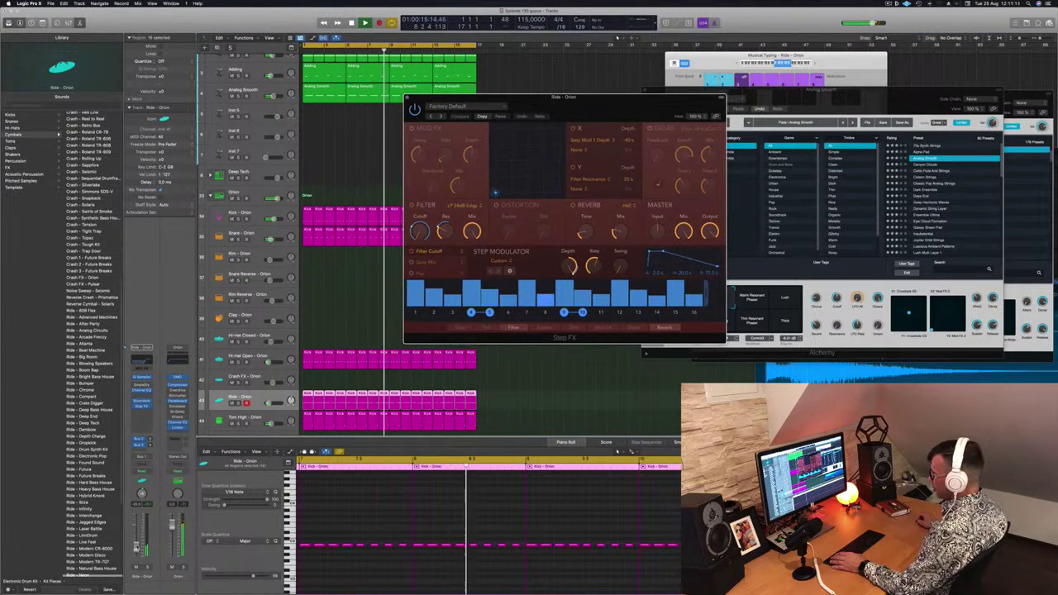
drag(137, 550, 137, 546)
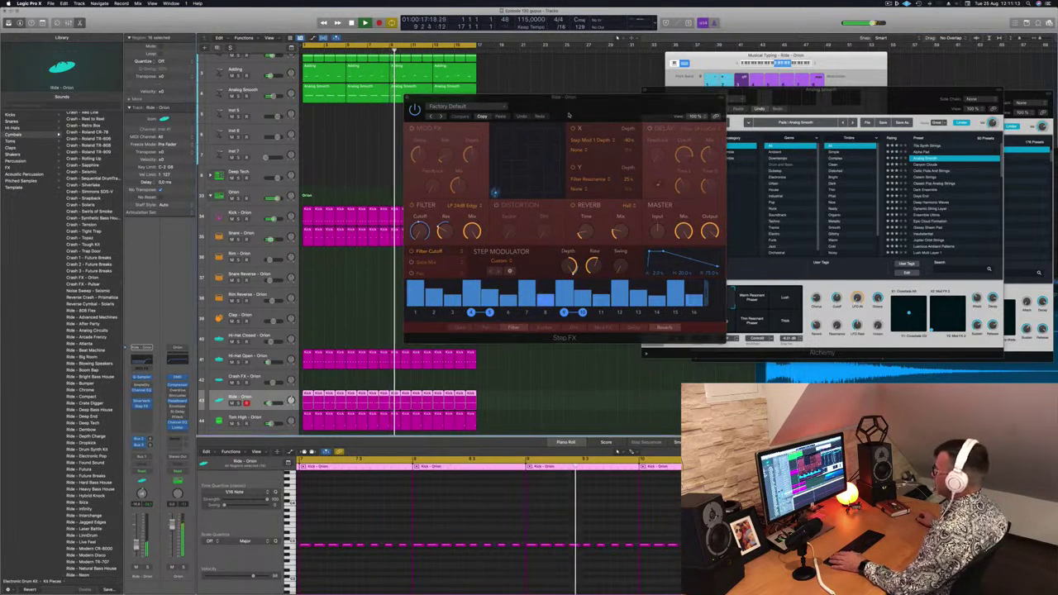
- Step through the Step FX presets to load Broken Echoes on the Ride track and close the plug-in window
drag(442, 116, 333, 130)
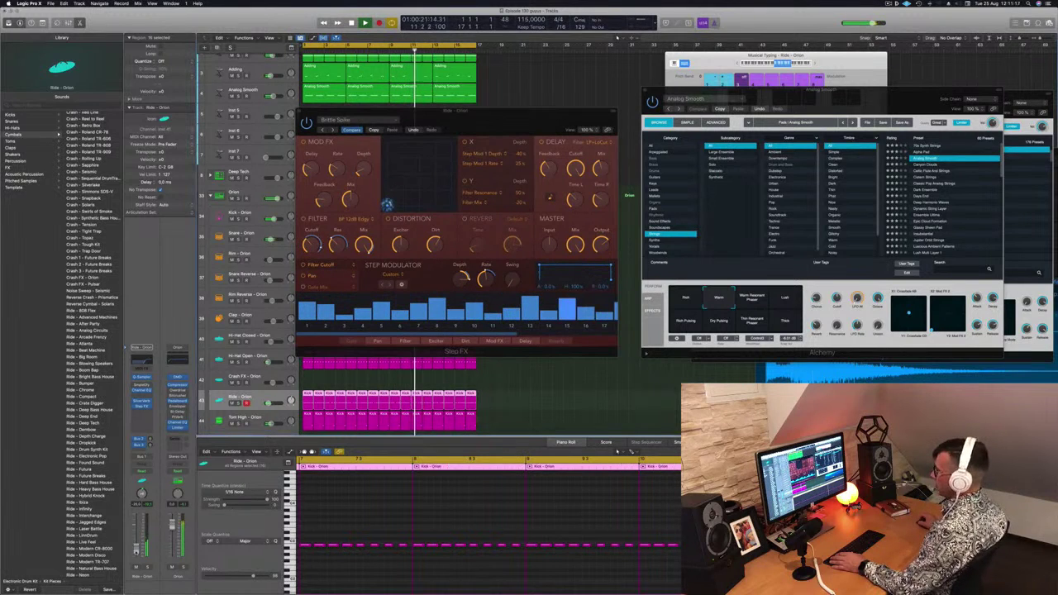
click(333, 130)
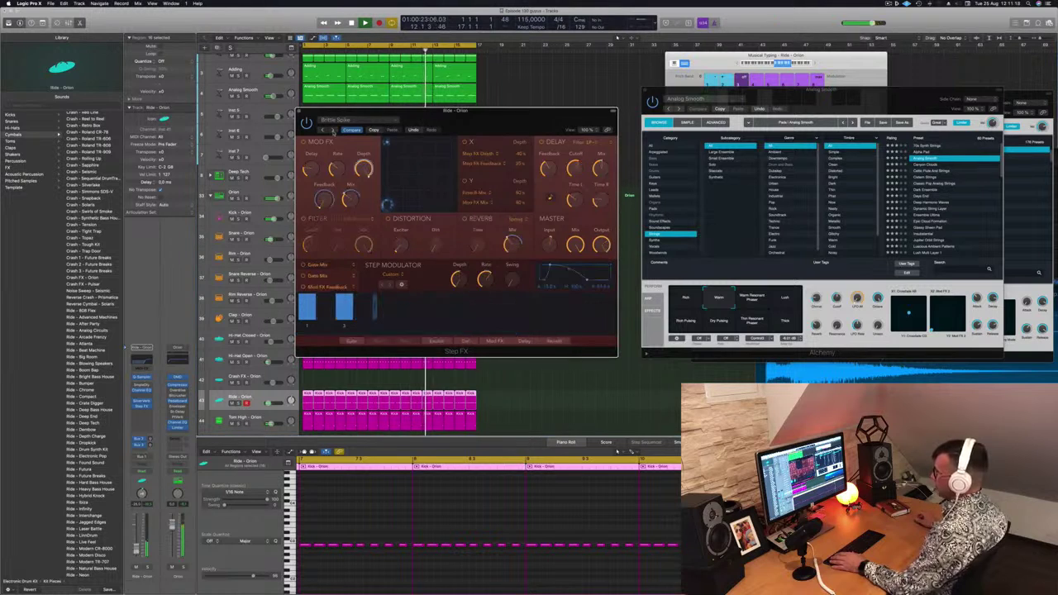
drag(334, 130, 366, 133)
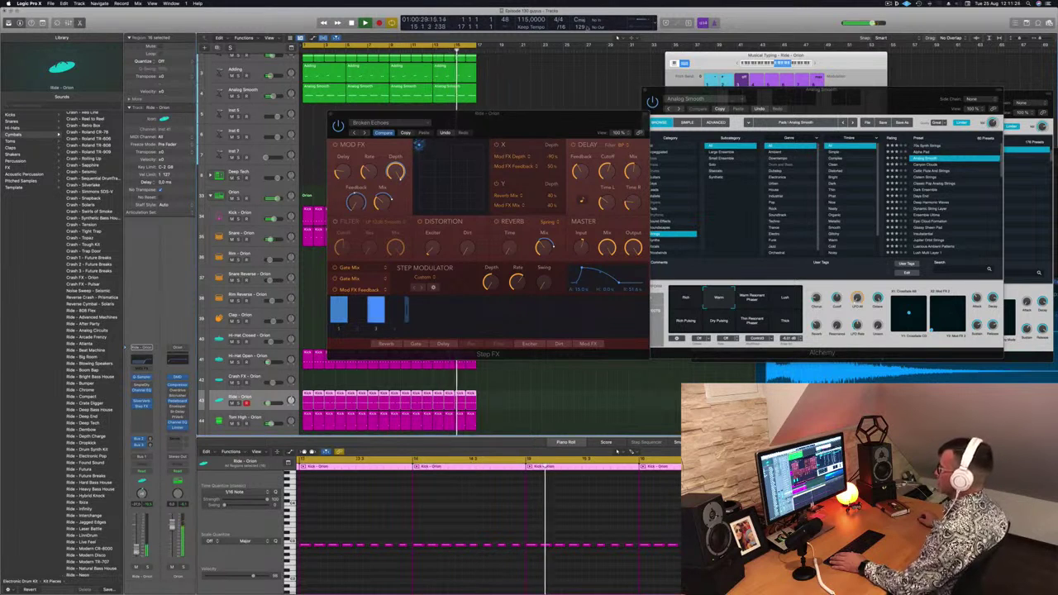
drag(524, 118, 487, 139)
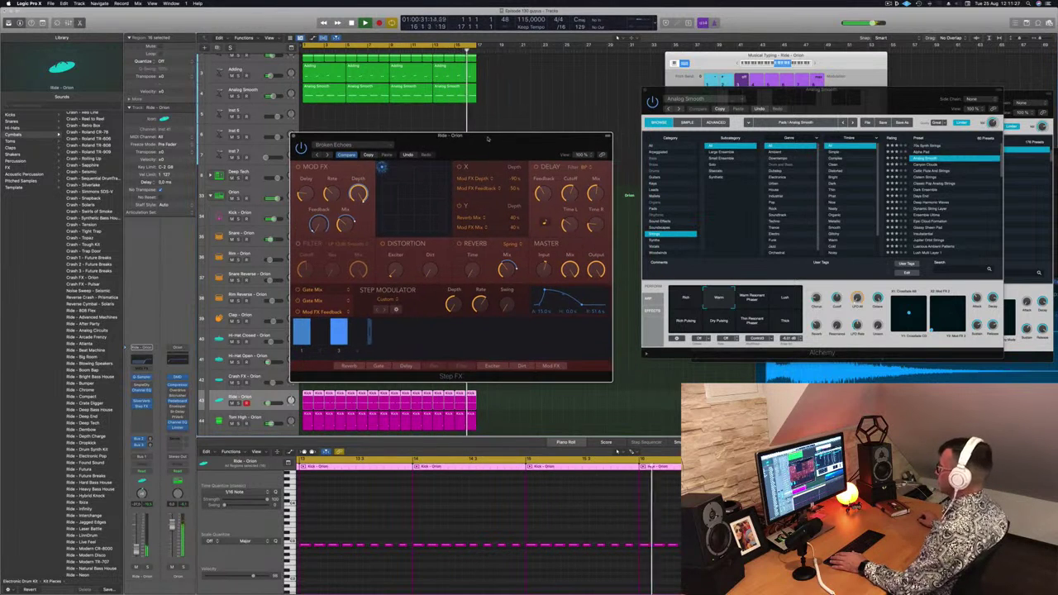
click(295, 137)
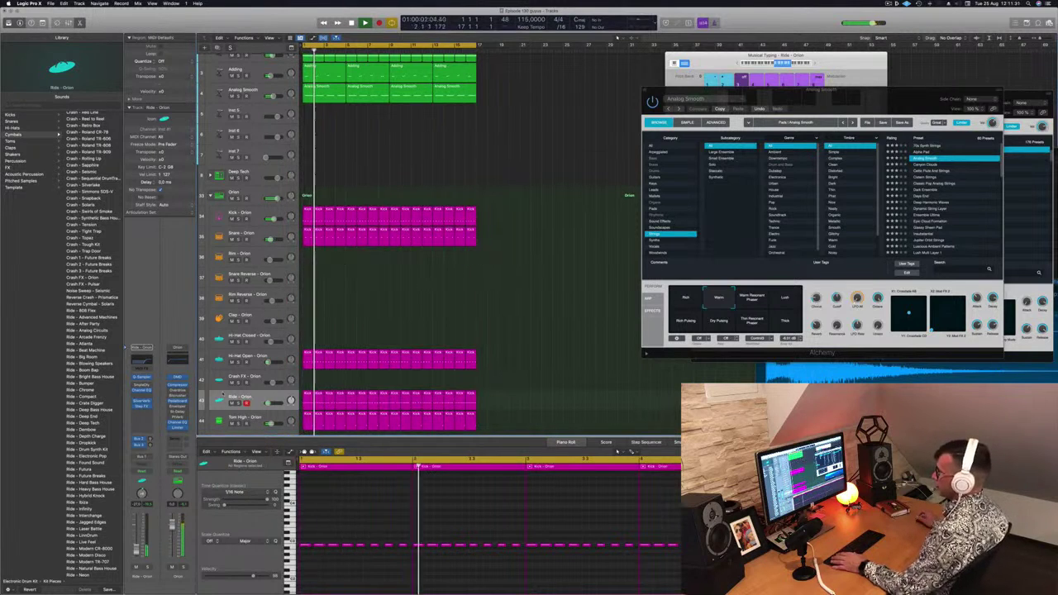
- Copy the first Ride region onto the Shaker 1 - Orion track and repeat it up to bar 17
scroll(353, 319, down, 1)
key(super+Up)
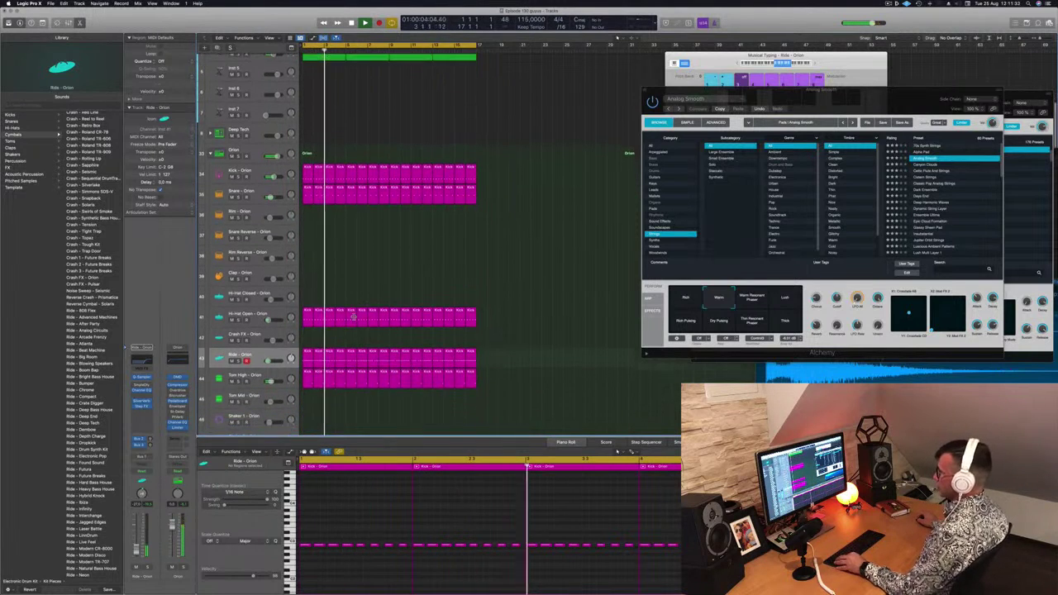
scroll(353, 415, down, 5)
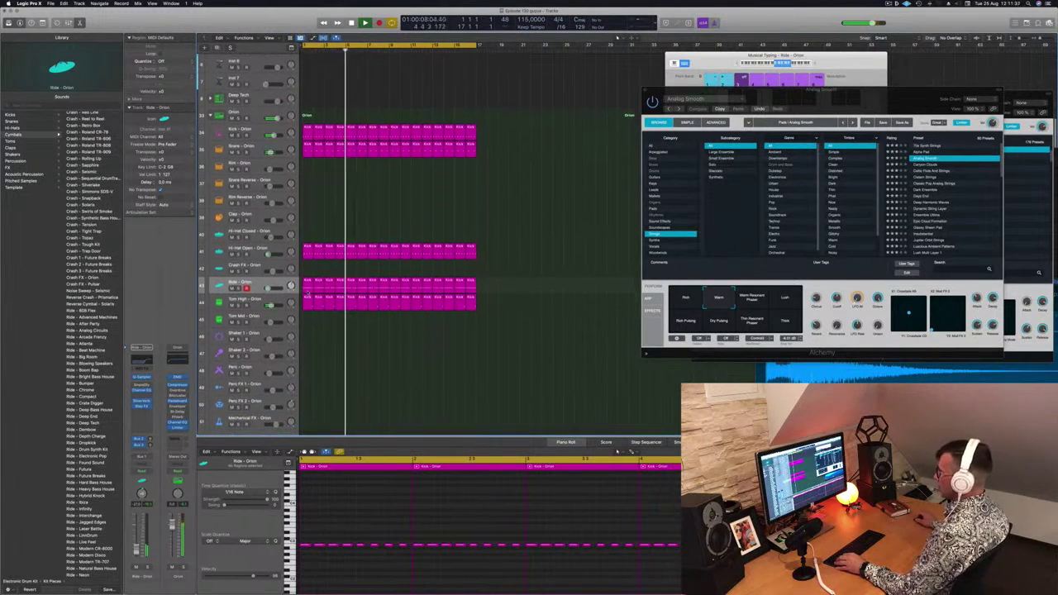
drag(355, 467, 307, 335)
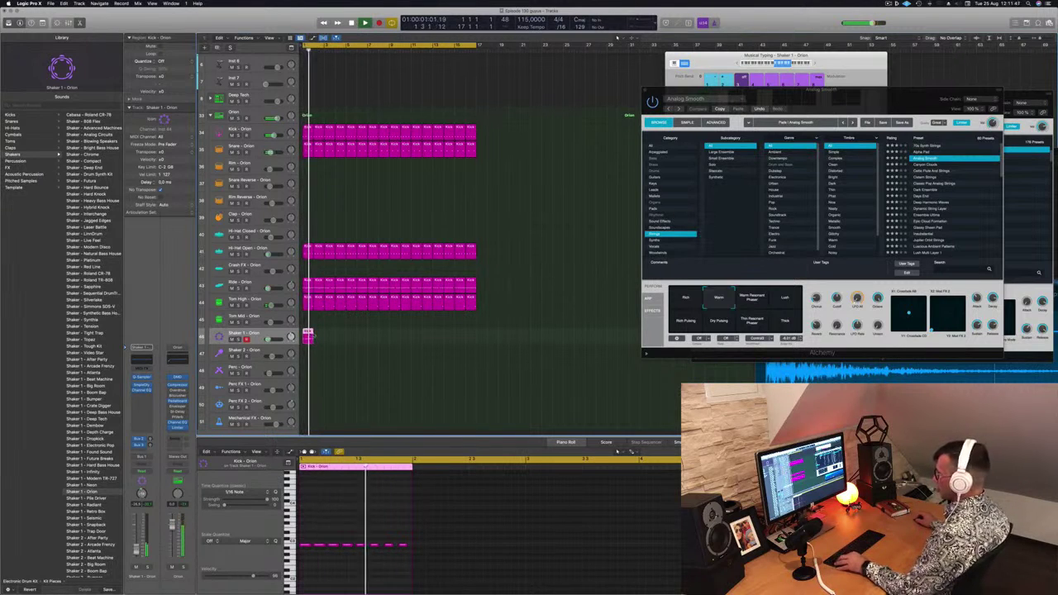
drag(308, 335, 439, 337)
key(Return)
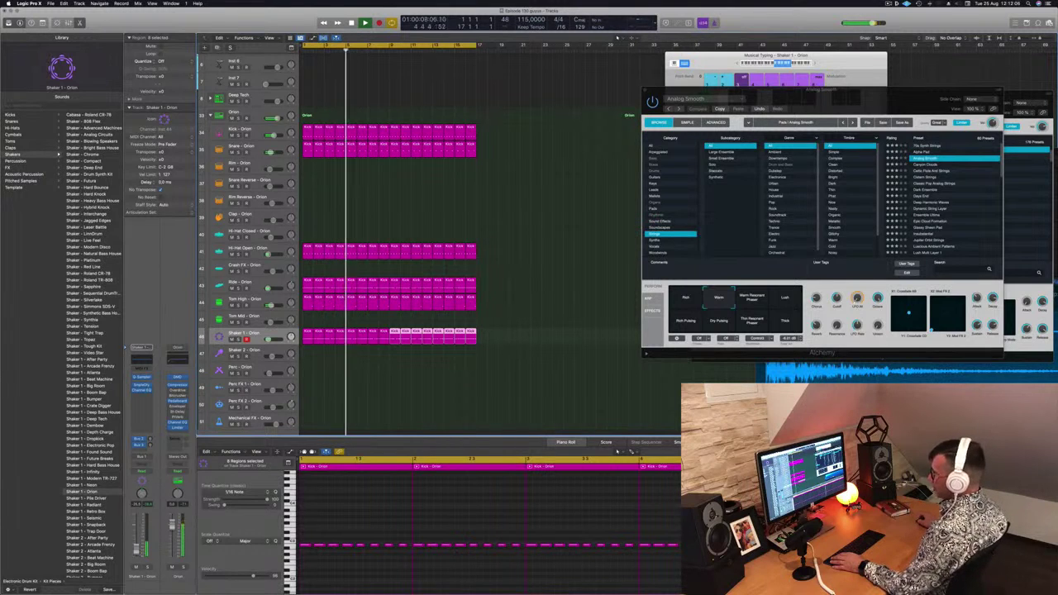
click(372, 415)
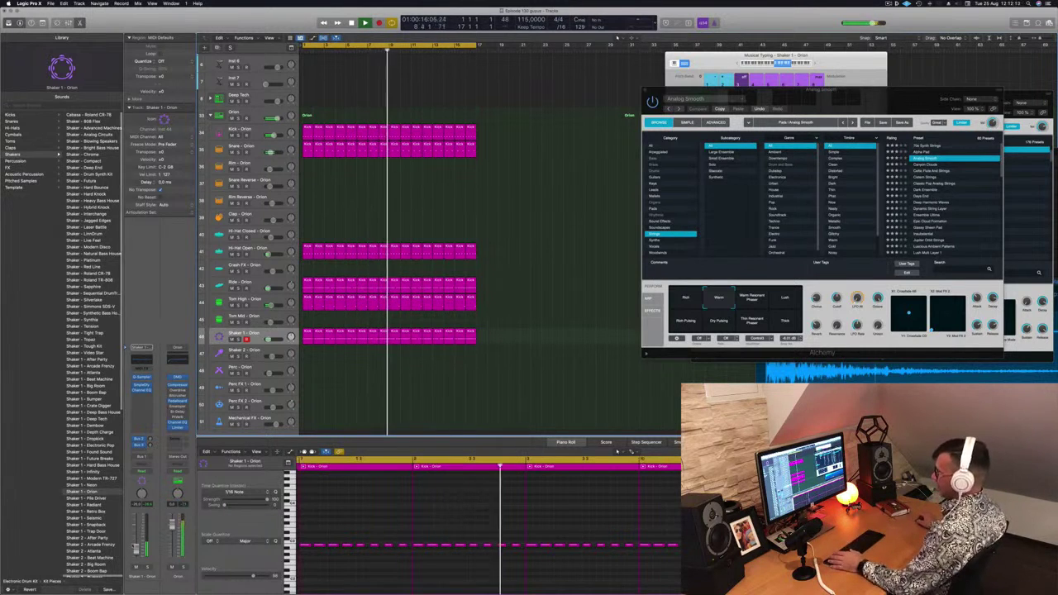
- Duplicate the Super Lead track to get a second track with the same instrument below it
scroll(413, 330, up, 3)
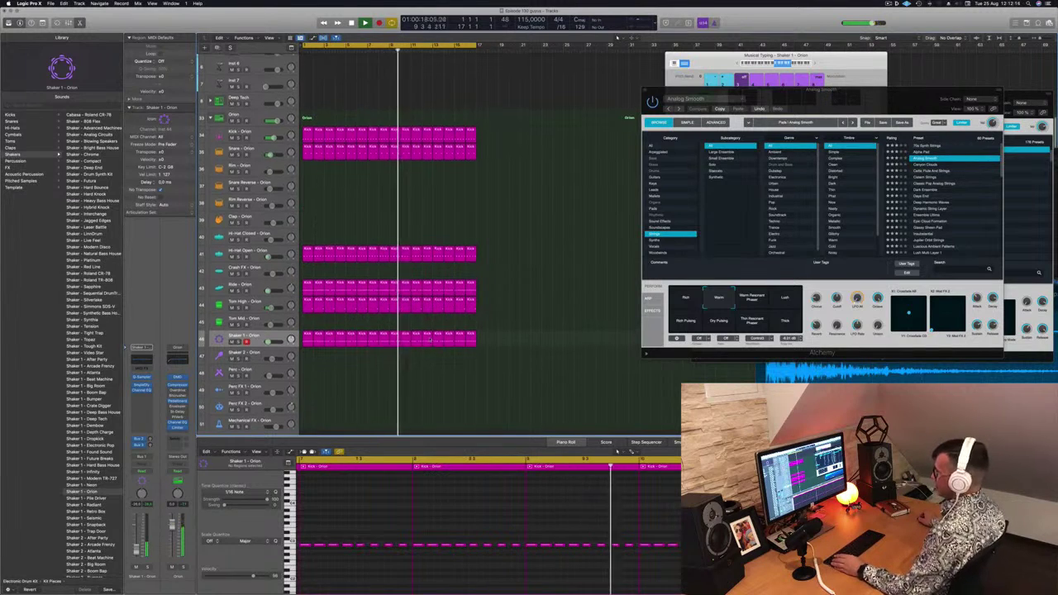
scroll(464, 257, down, 5)
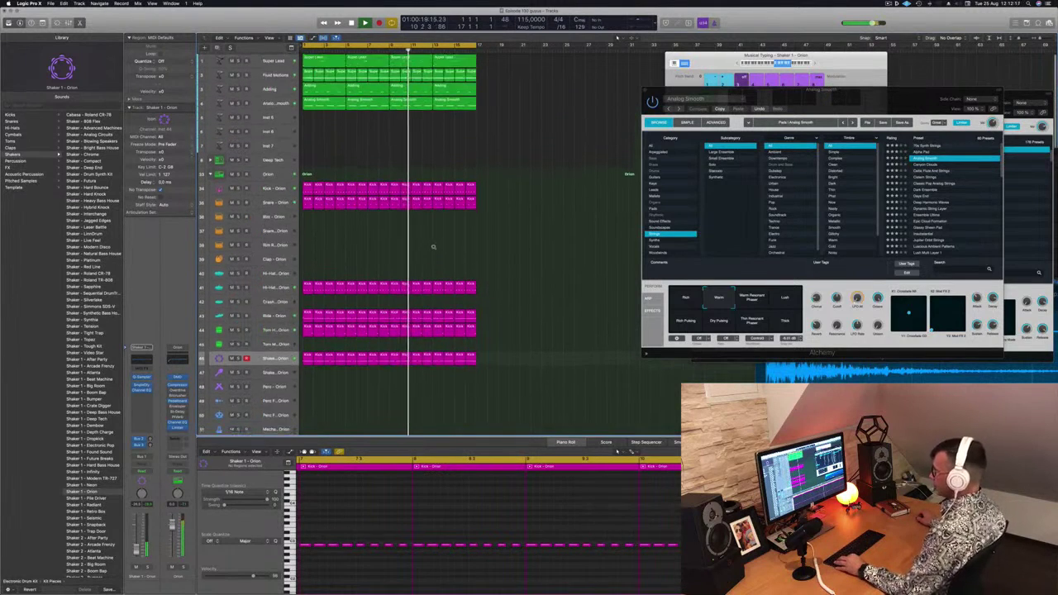
scroll(395, 207, down, 3)
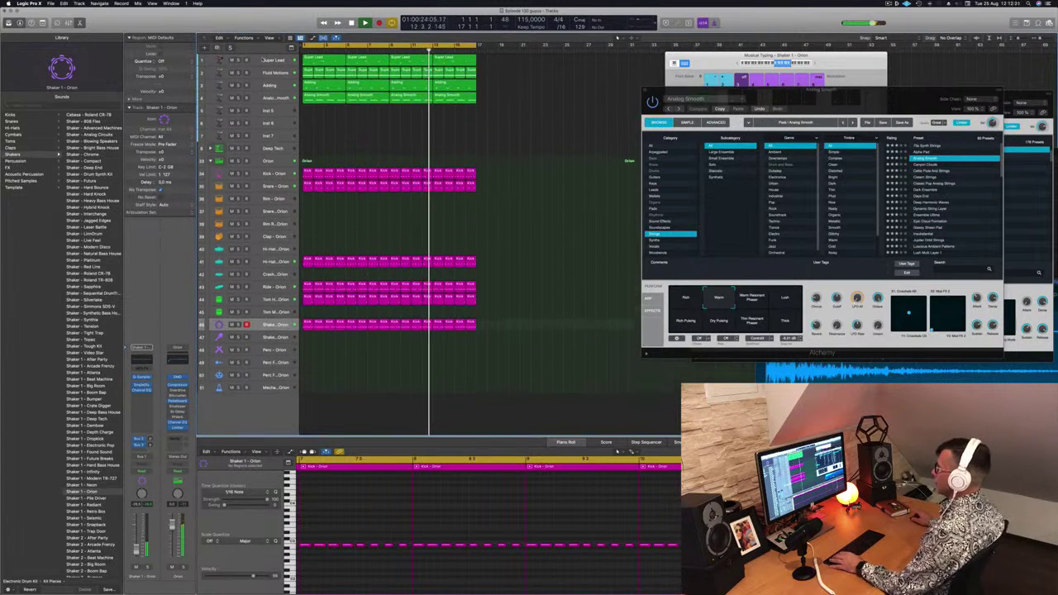
click(261, 60)
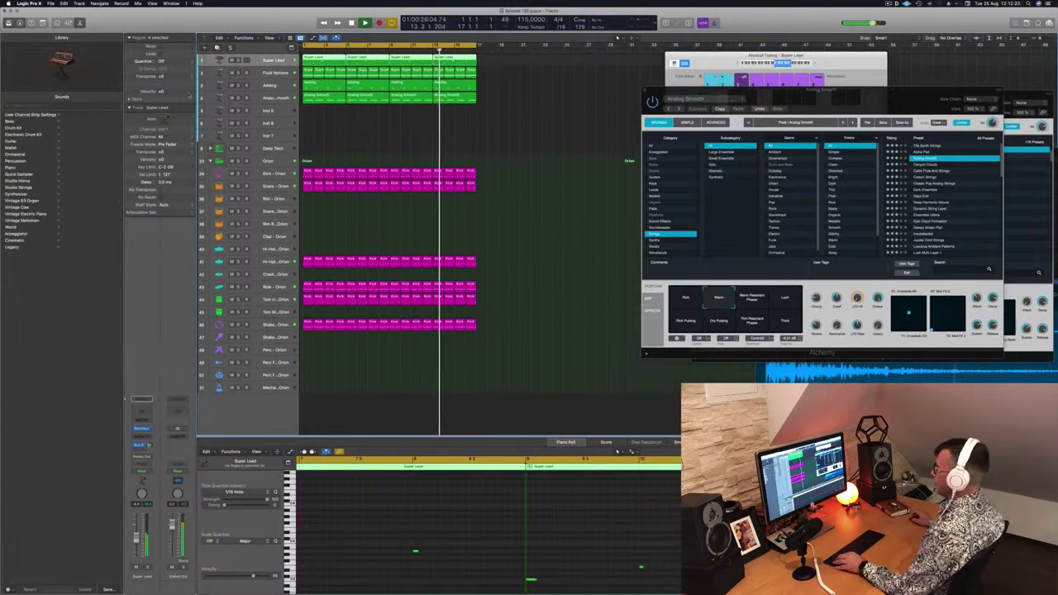
key(super+d)
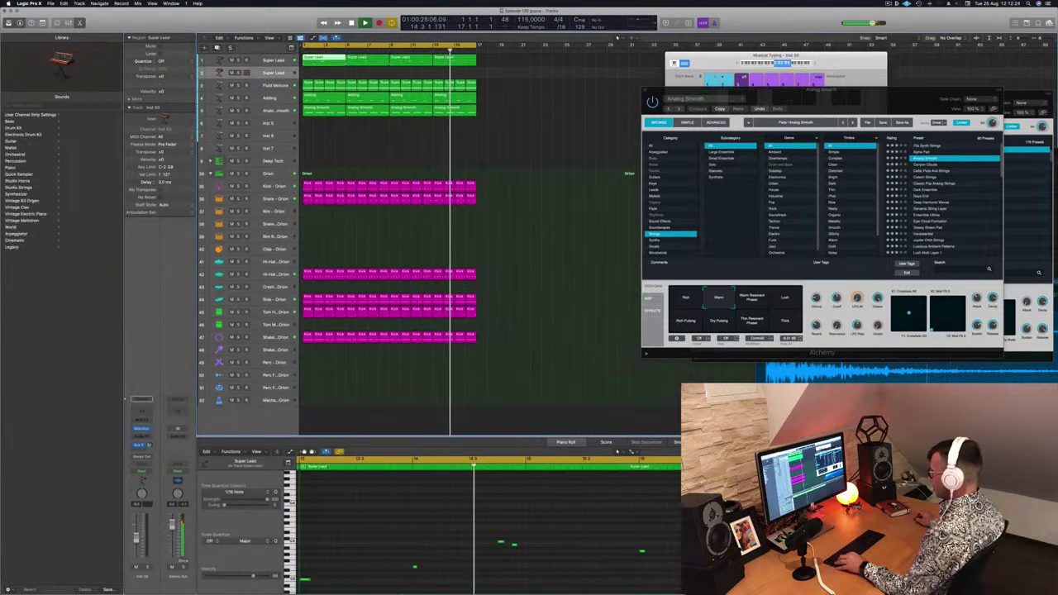
- Copy the first Super Lead region onto the duplicated track at bar 1
scroll(385, 533, down, 2)
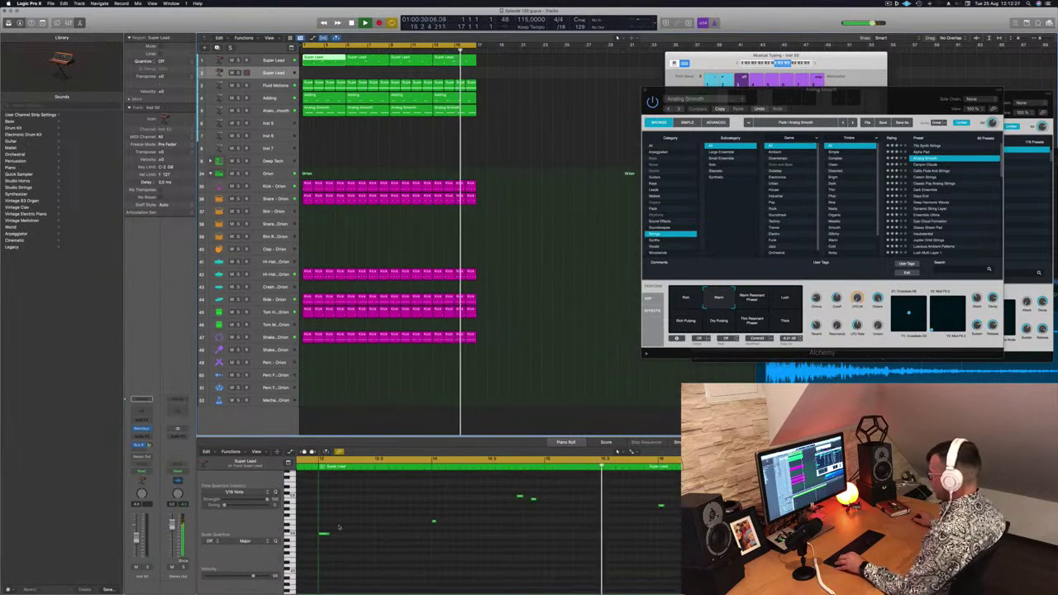
key(Down)
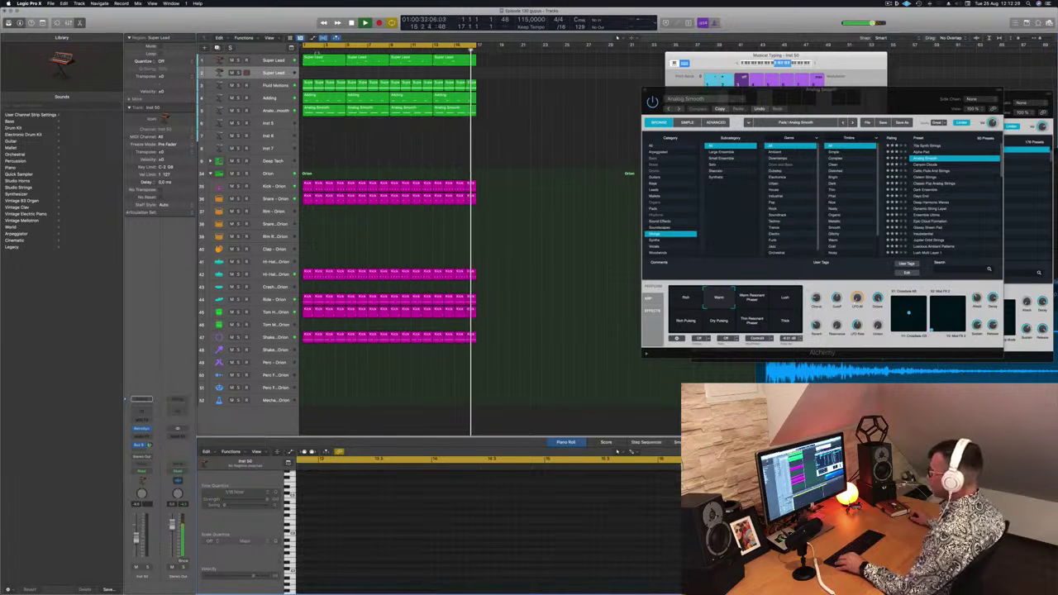
key(shift+r)
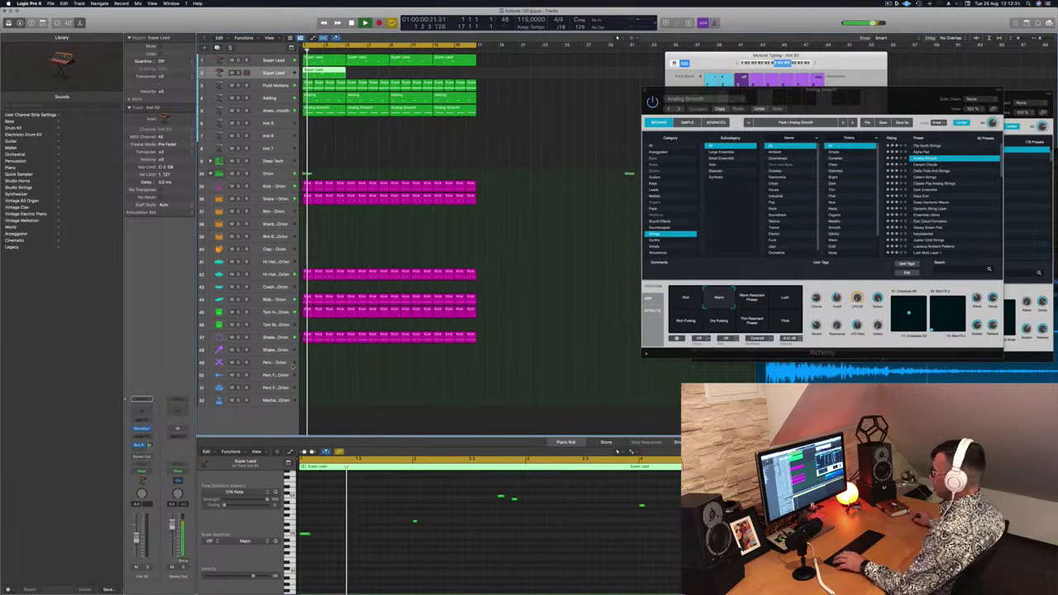
- Stretch all notes in the copied Super Lead region to about one bar each and delete the higher overlapping note just before bar 3
click(311, 535)
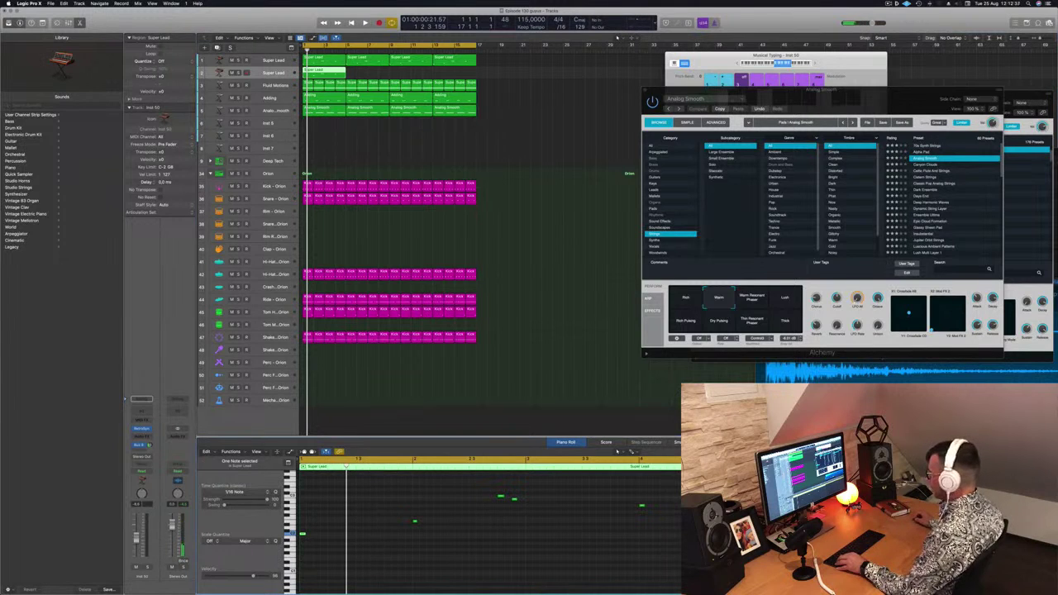
drag(681, 590, 469, 471)
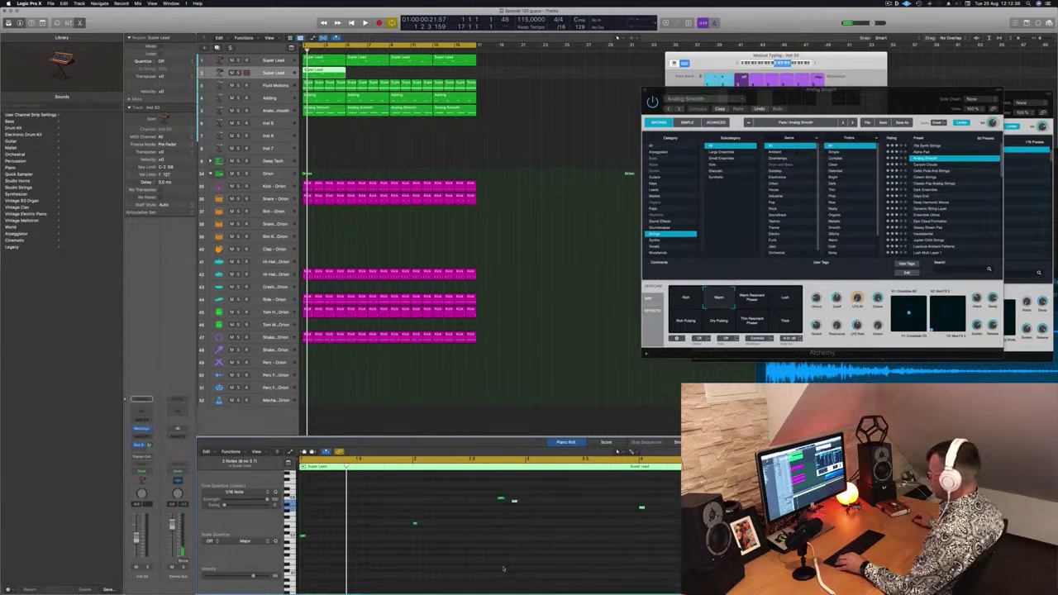
scroll(502, 568, up, 2)
drag(305, 506, 675, 571)
drag(303, 547, 391, 550)
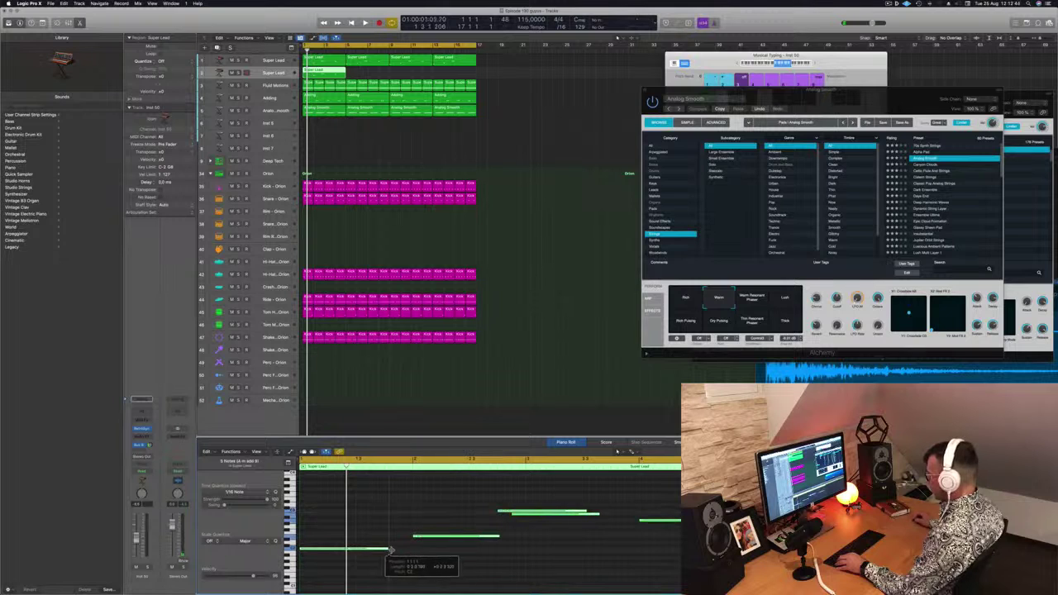
click(489, 503)
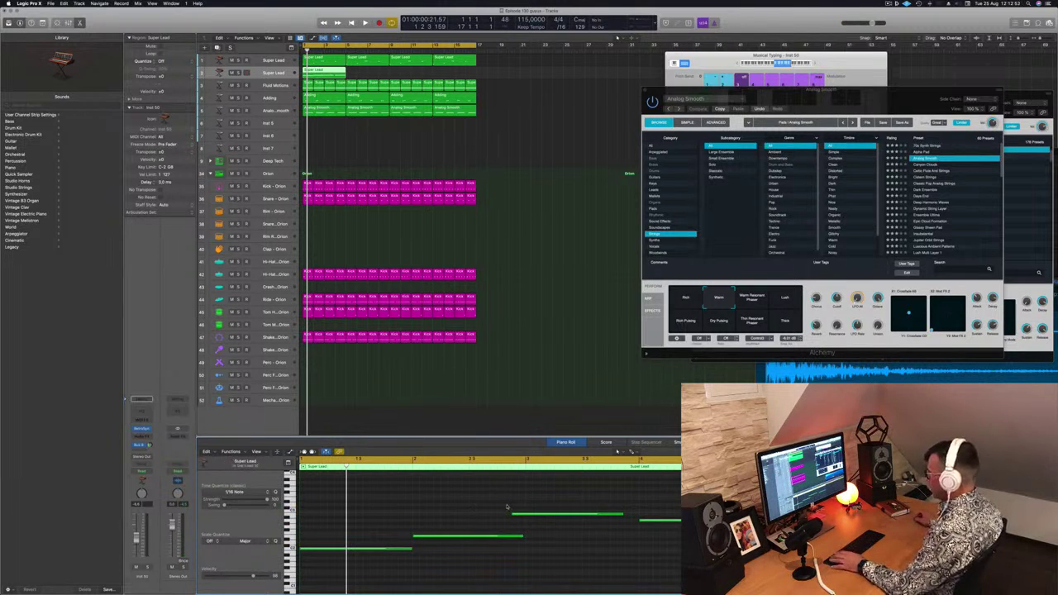
- Repeat the first region on the duplicated Super Lead track up to bar 17 during playback, and increase that track's height
key(space)
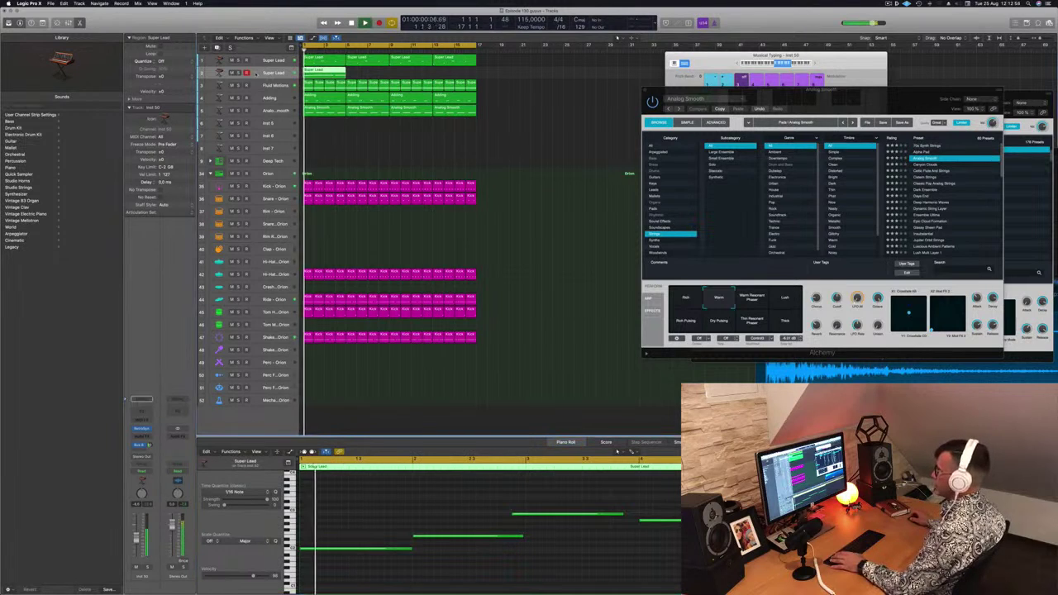
drag(328, 75, 373, 78)
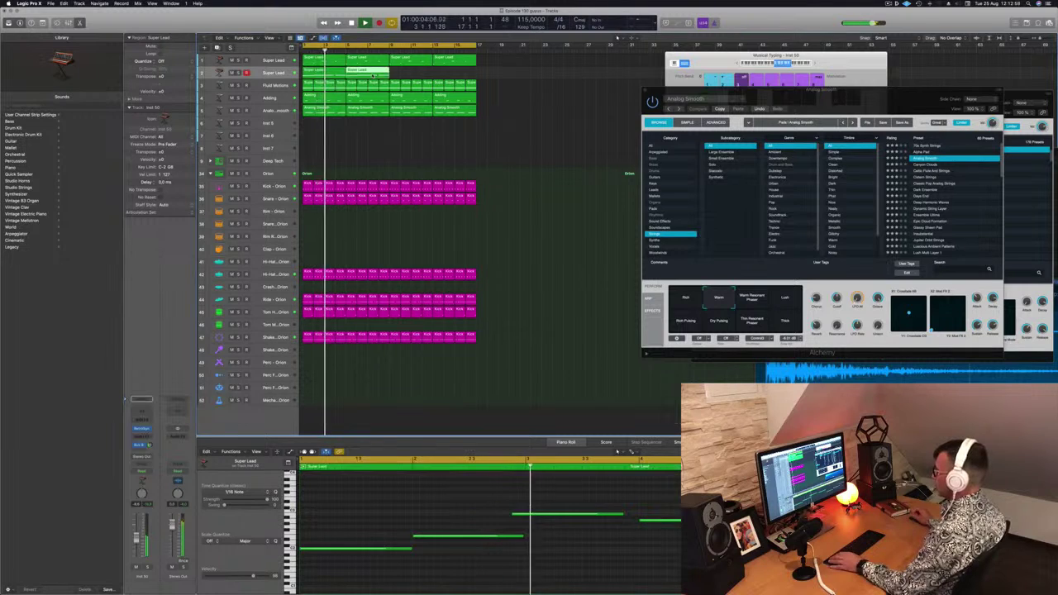
shift+click(324, 75)
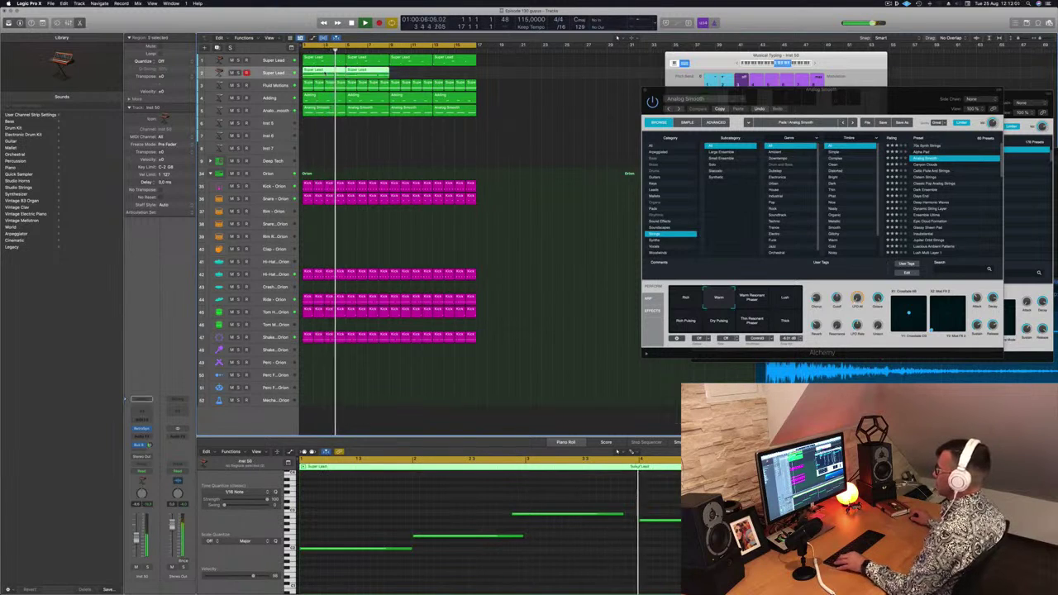
drag(323, 74, 408, 77)
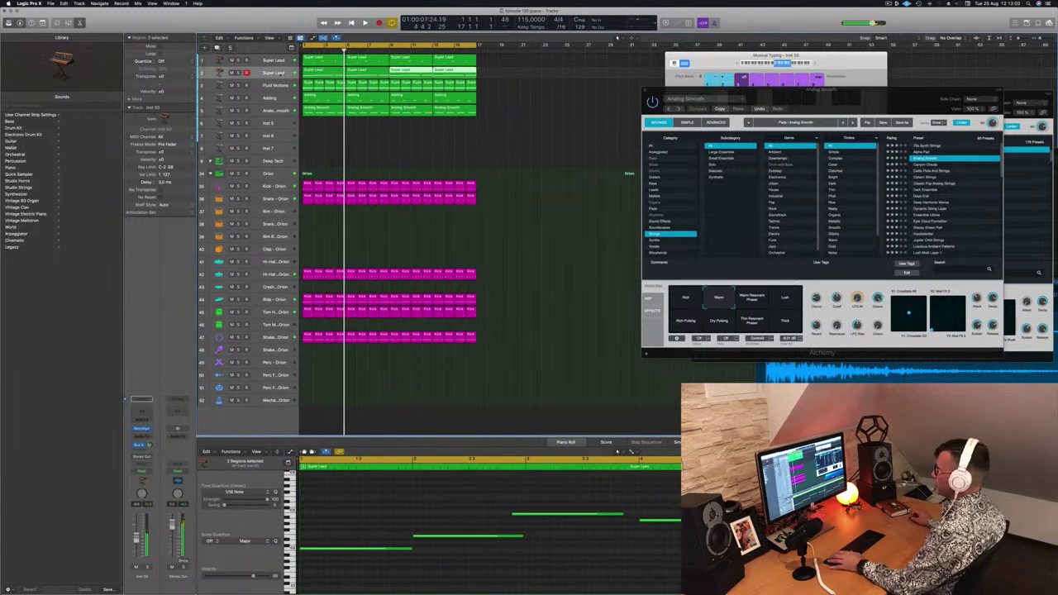
drag(256, 88, 256, 108)
click(263, 77)
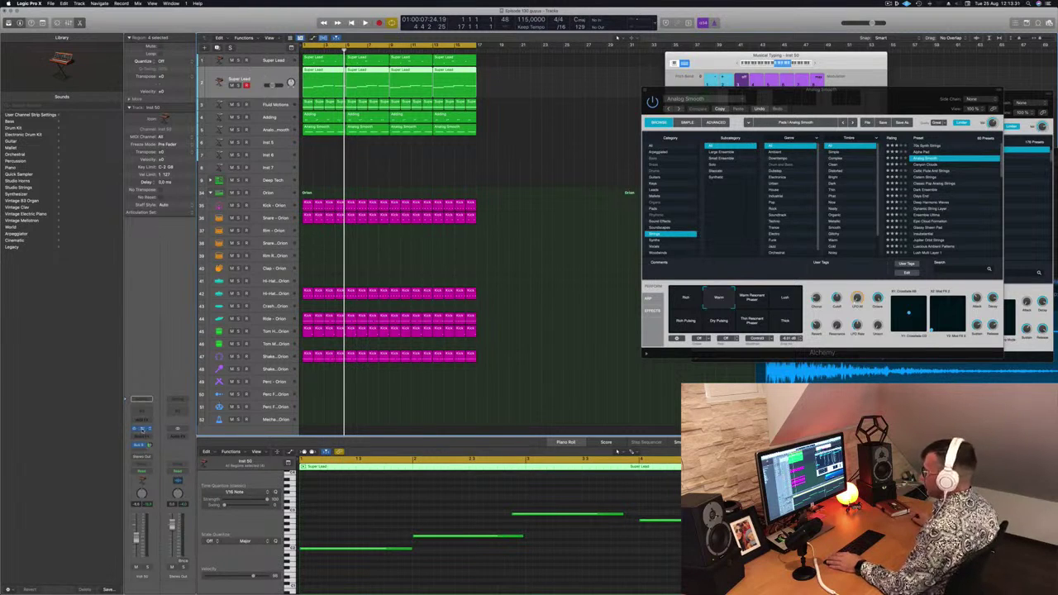
- Open Retro Synth on the duplicated Super Lead track and load the Mellow Brass preset from Synth Brass
click(143, 430)
drag(492, 104, 586, 94)
click(469, 87)
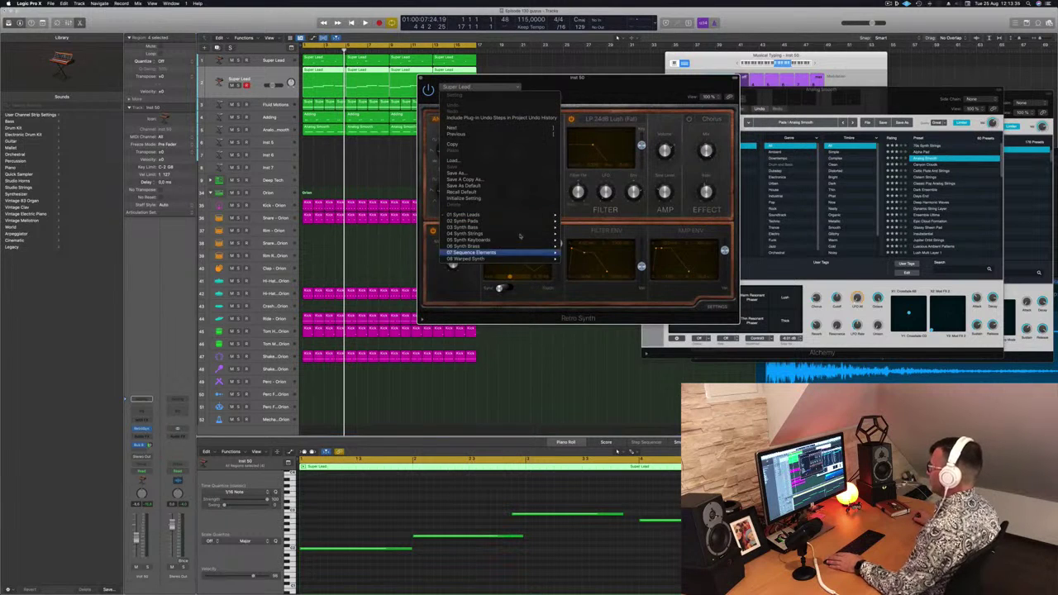
mouse_move(518, 227)
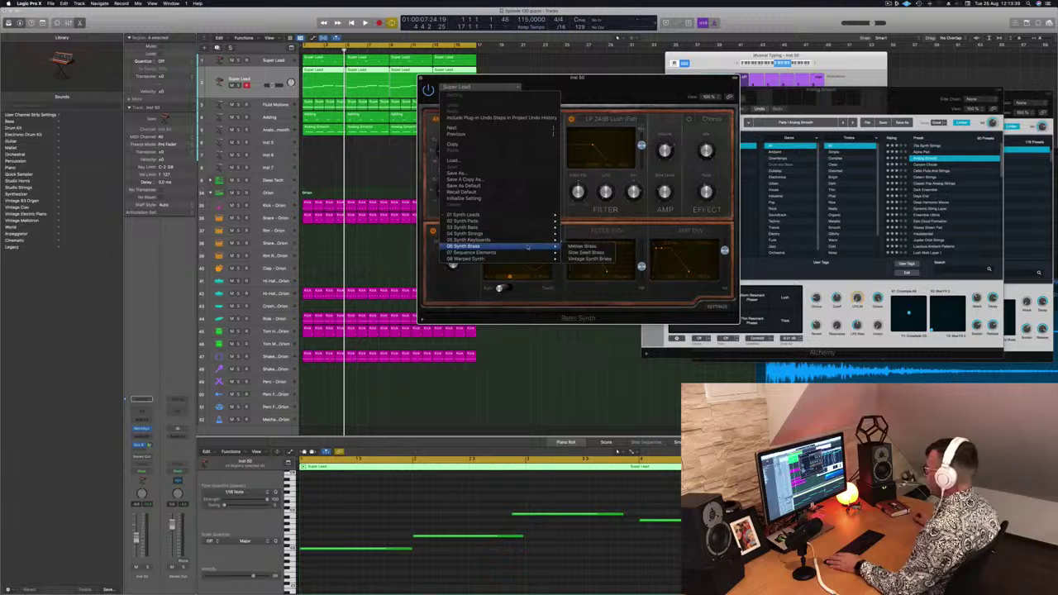
click(581, 247)
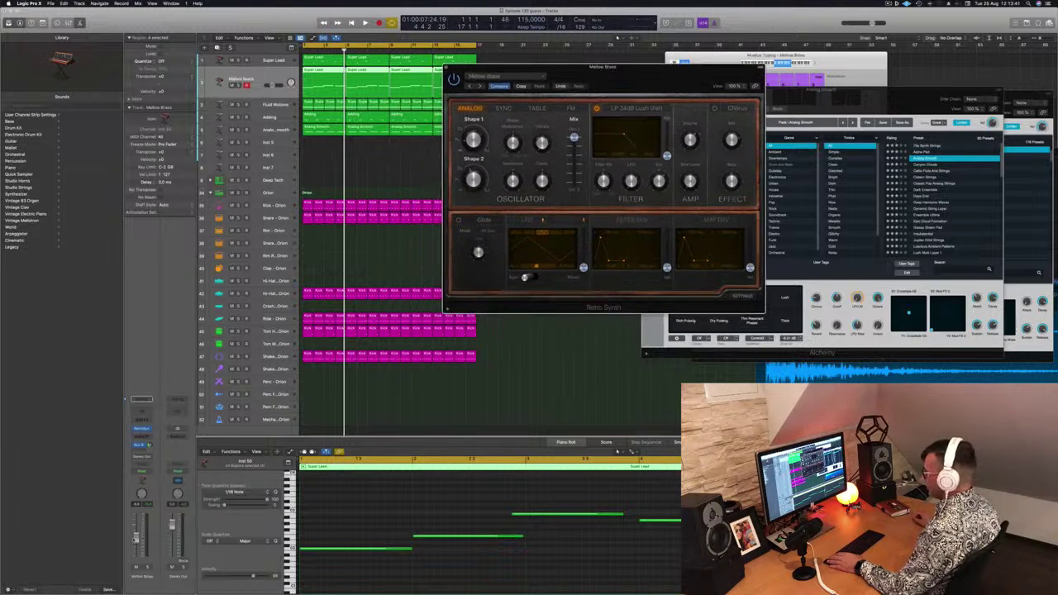
- Play the track and audition the following brass presets, Slow Swell Brass and Vintage Synth Brass
key(space)
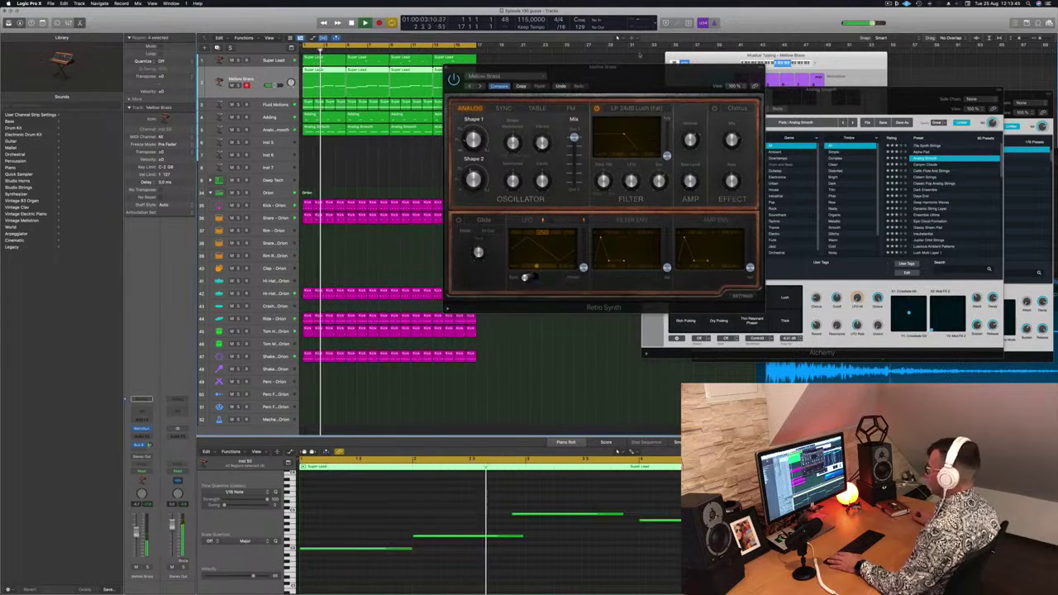
click(481, 86)
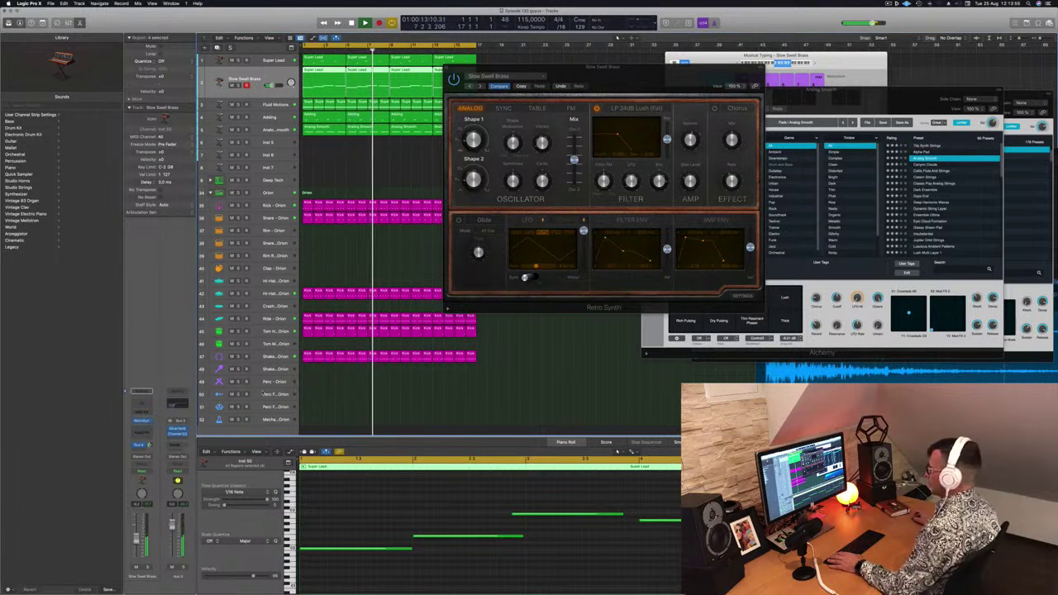
drag(481, 83, 438, 82)
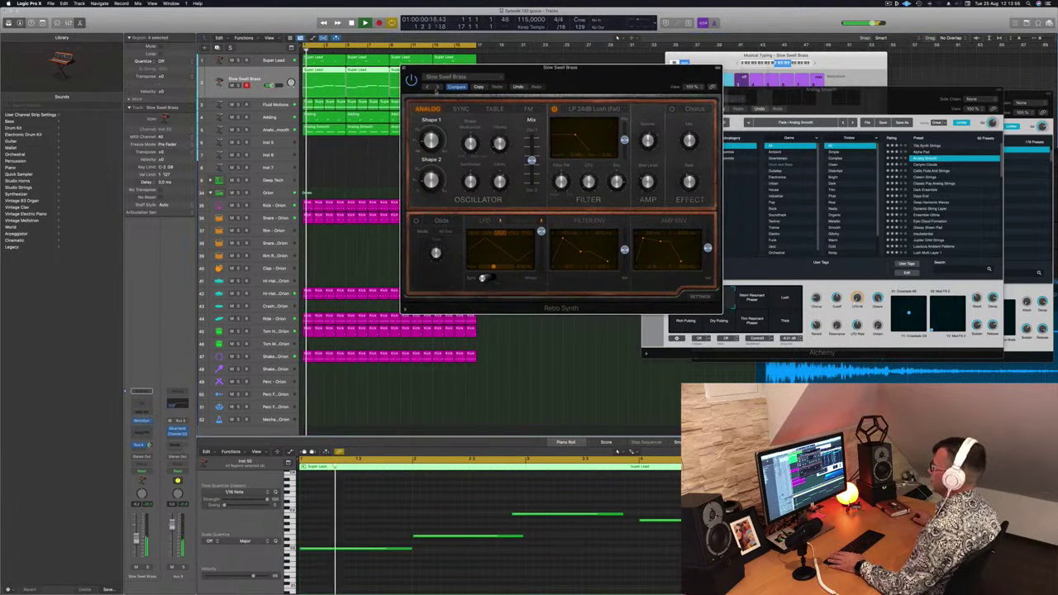
click(437, 86)
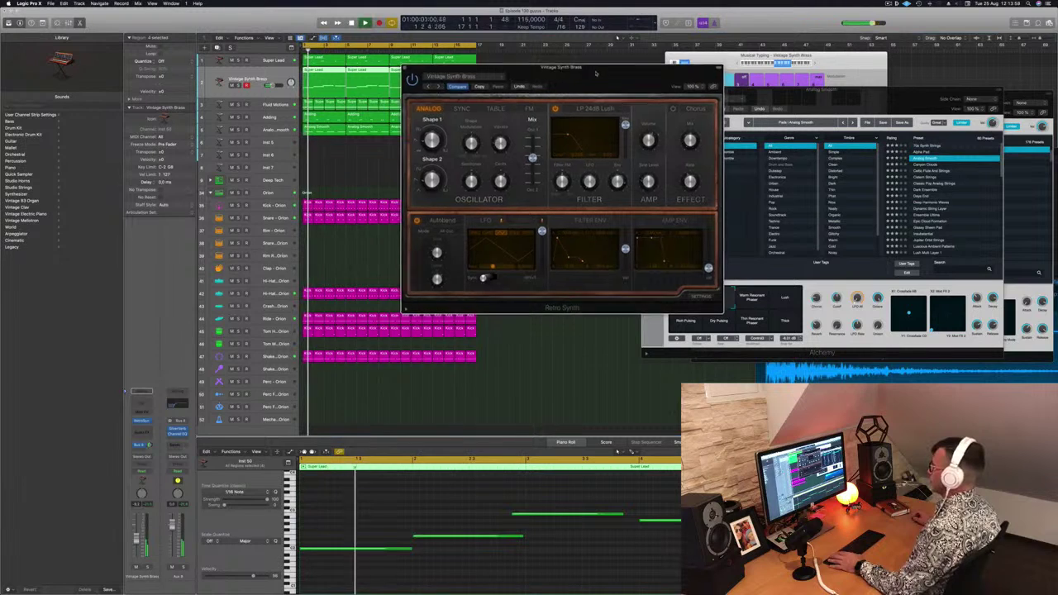
- Load the Airy Picks preset from Sequence Elements in Retro Synth and move its window clear of the arrangement
click(451, 75)
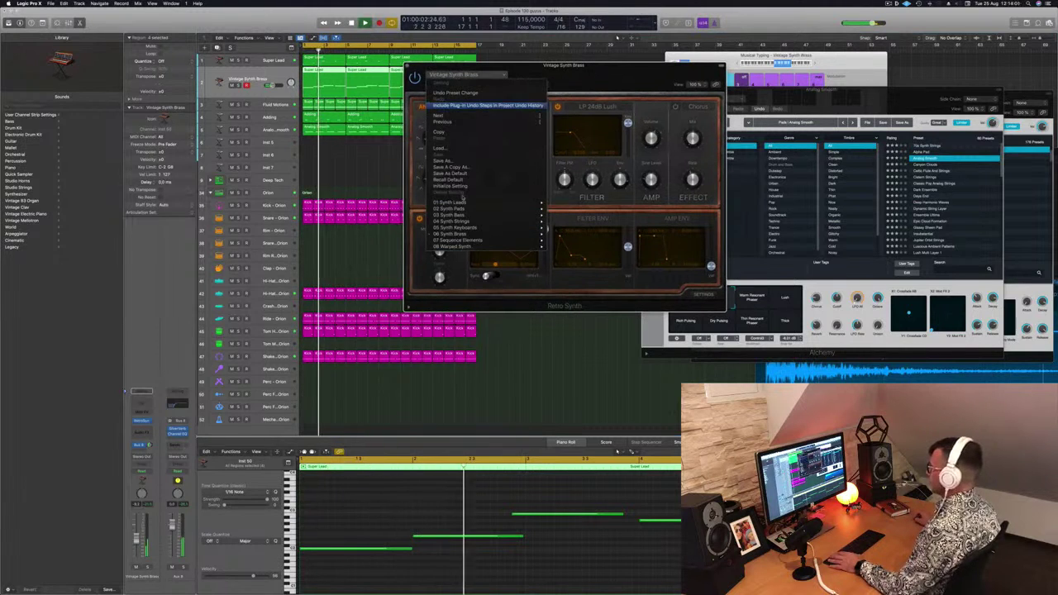
mouse_move(463, 240)
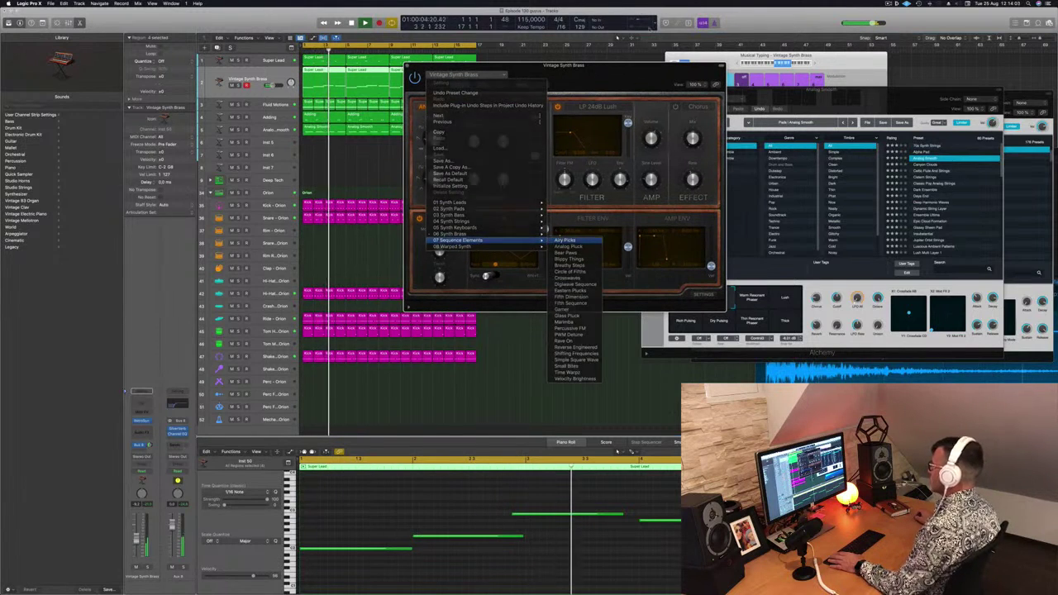
click(564, 239)
drag(600, 72, 628, 39)
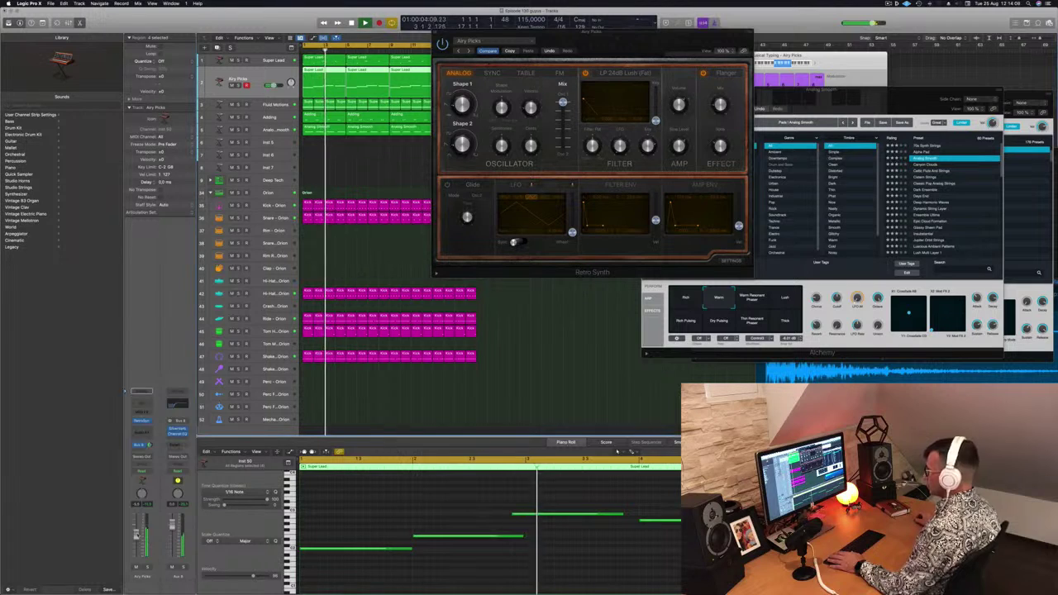
- Insert an Arpeggiator MIDI effect on the Airy Picks track, play it, and arrange the Arpeggiator and Retro Synth windows side by side
click(152, 412)
click(134, 366)
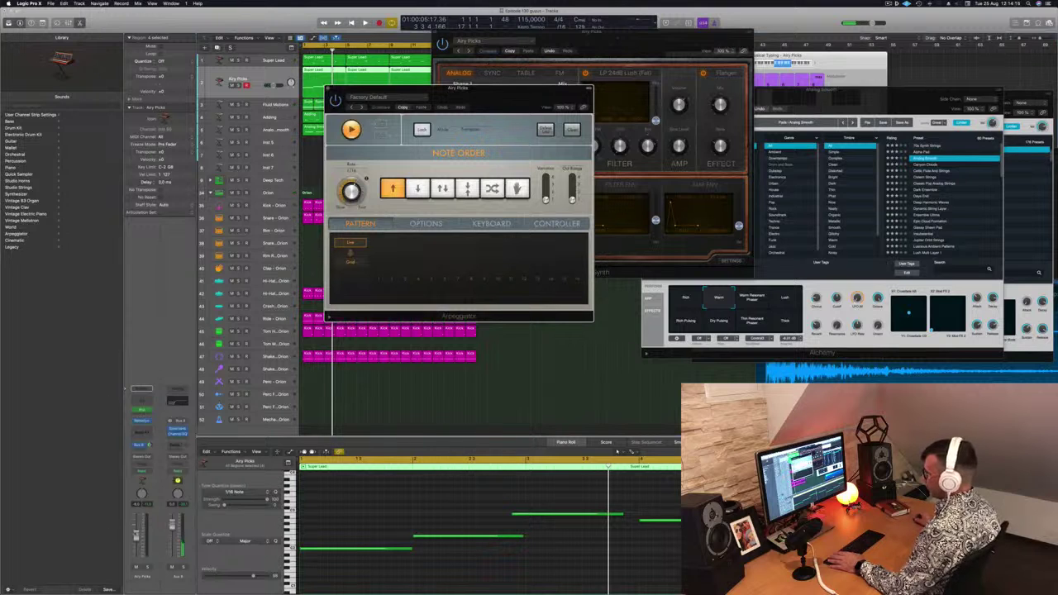
key(space)
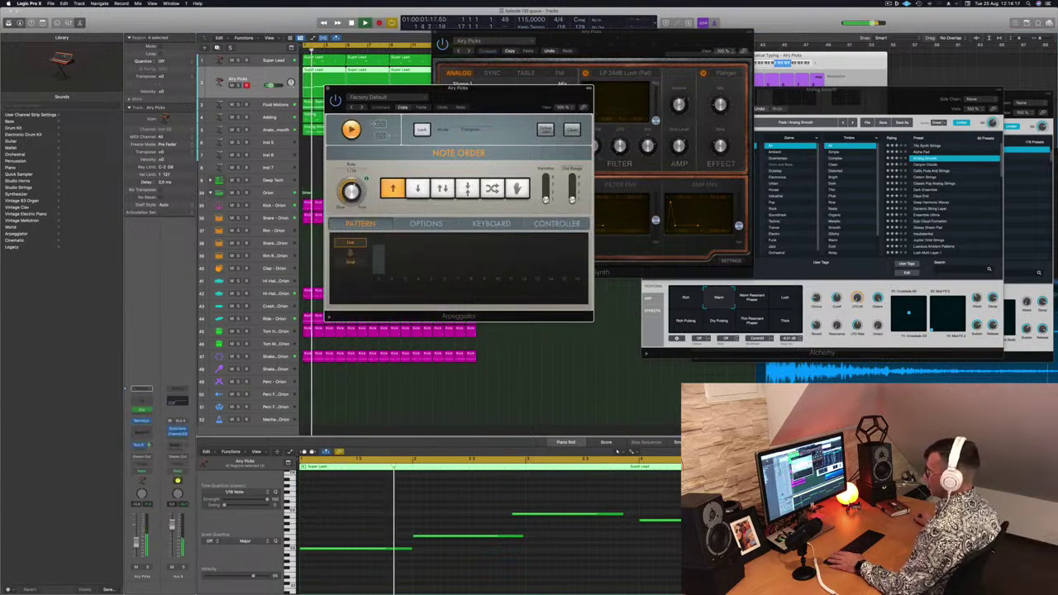
drag(496, 89, 956, 97)
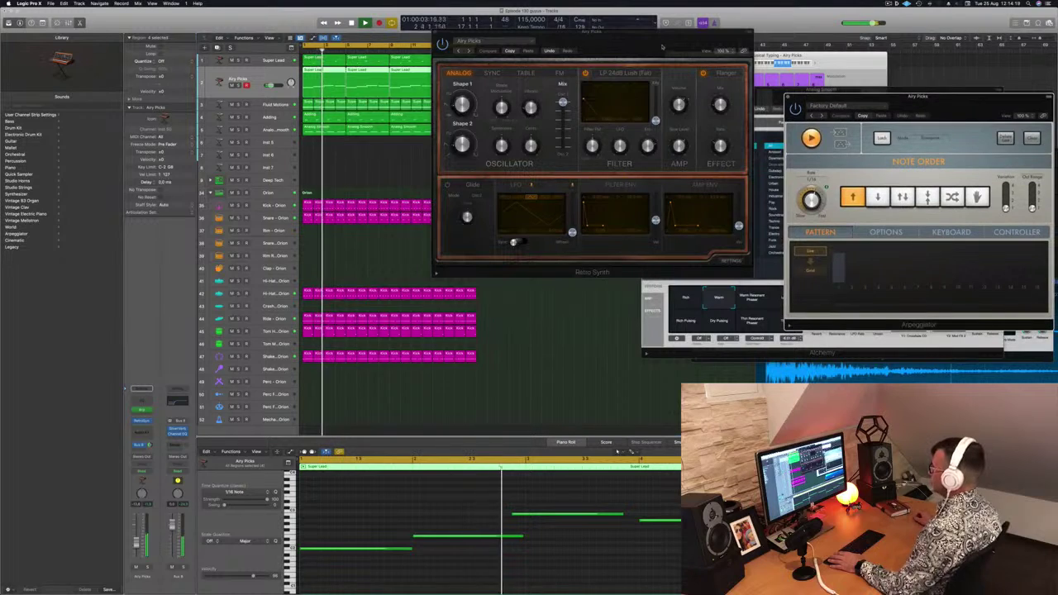
drag(661, 47, 617, 111)
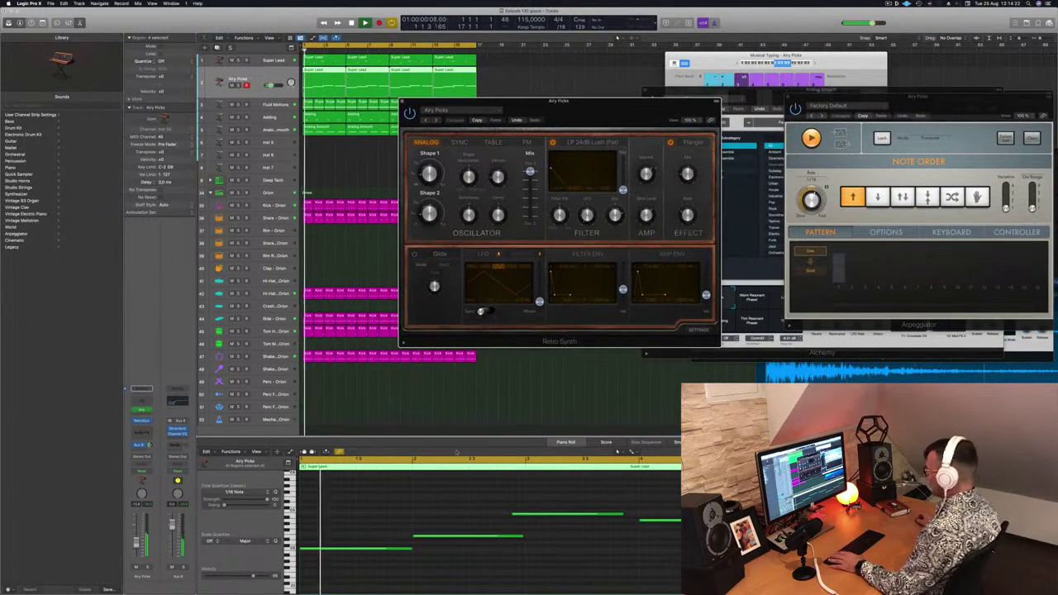
- Shift the third note of the first Airy Picks region to start at bar 3 and delete the track's three repeated regions
click(509, 505)
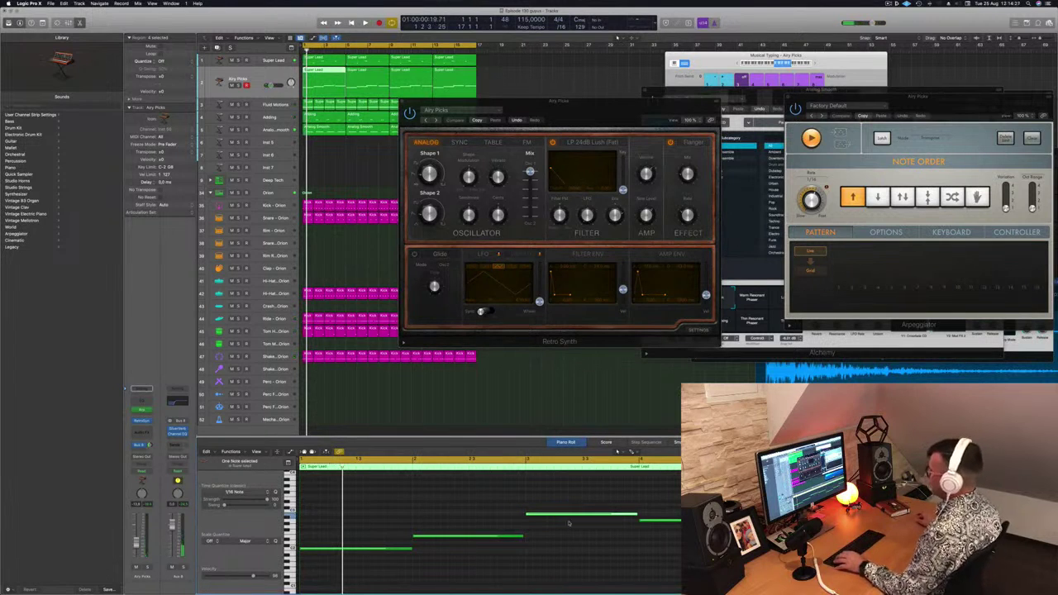
click(488, 77)
key(Delete)
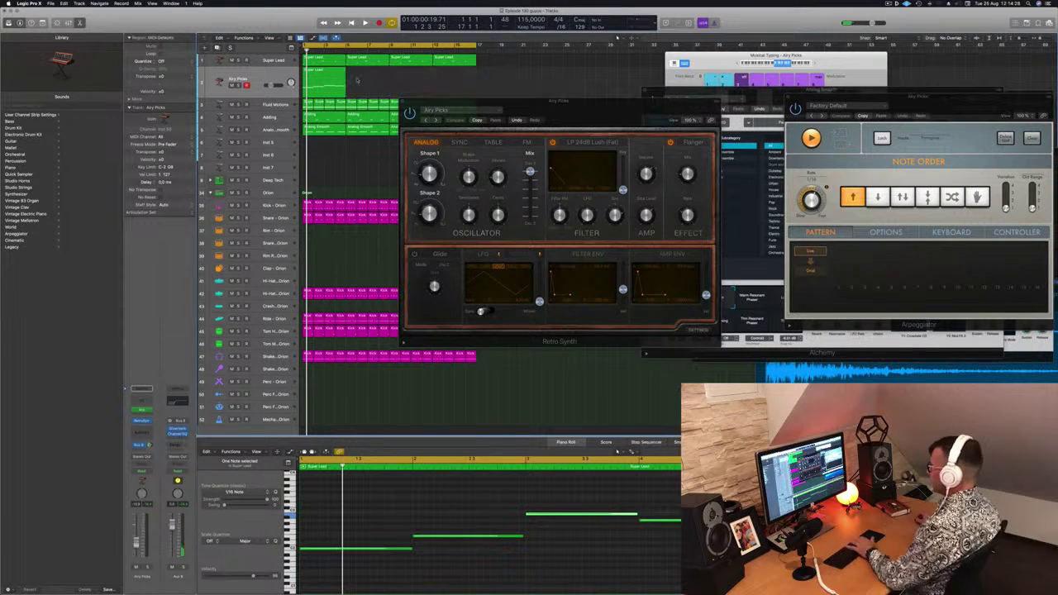
- Copy the corrected first region on the Airy Picks track and repeat it up to bar 17
click(324, 76)
drag(325, 76, 364, 78)
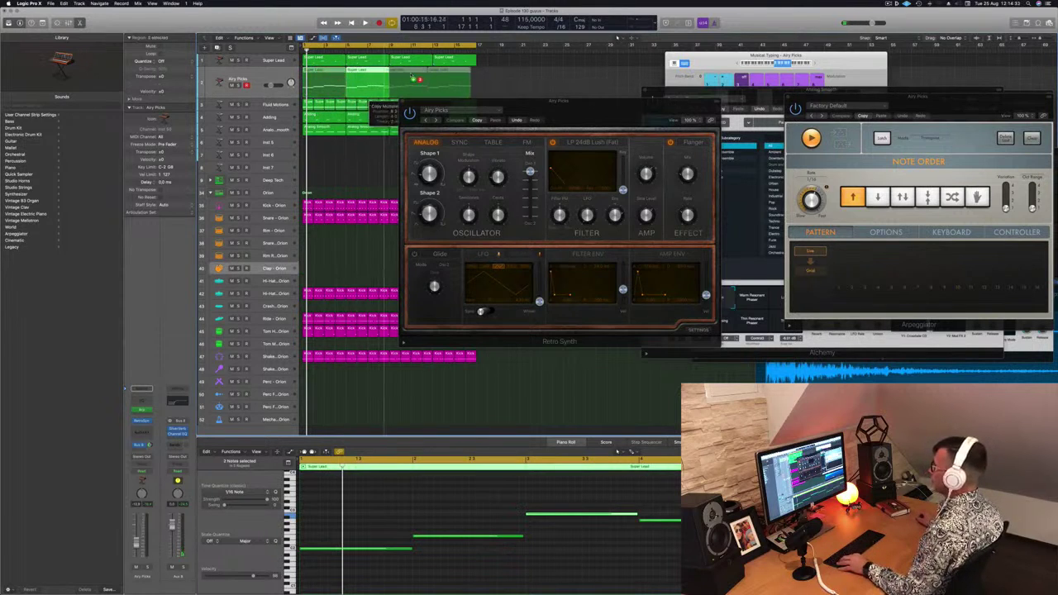
key(super+r)
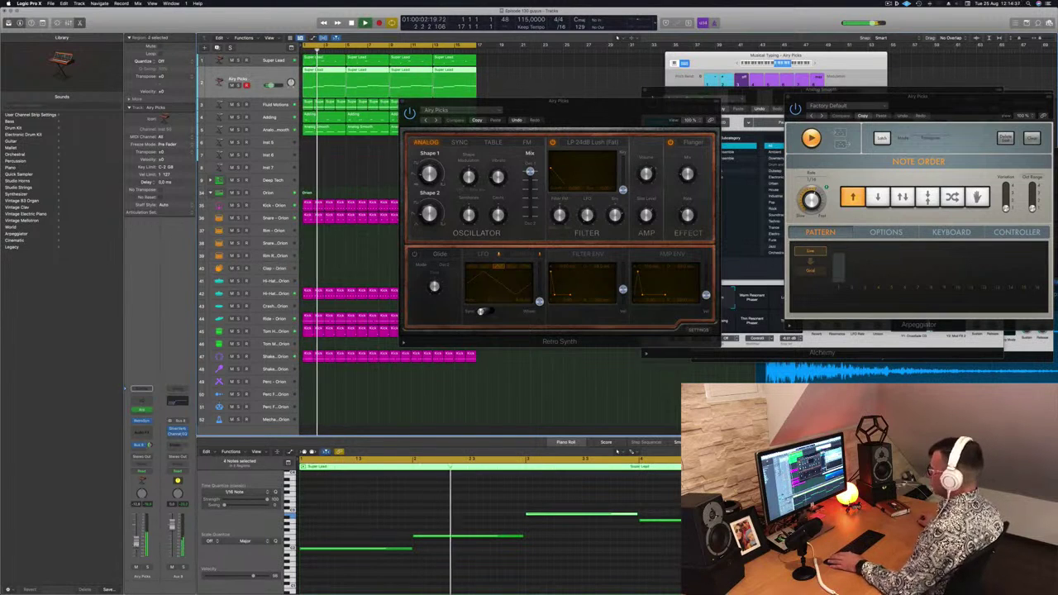
- Advance through the Retro Synth presets from Airy Picks past Analog Pluck to Circle of Fifths during playback
drag(594, 116, 526, 102)
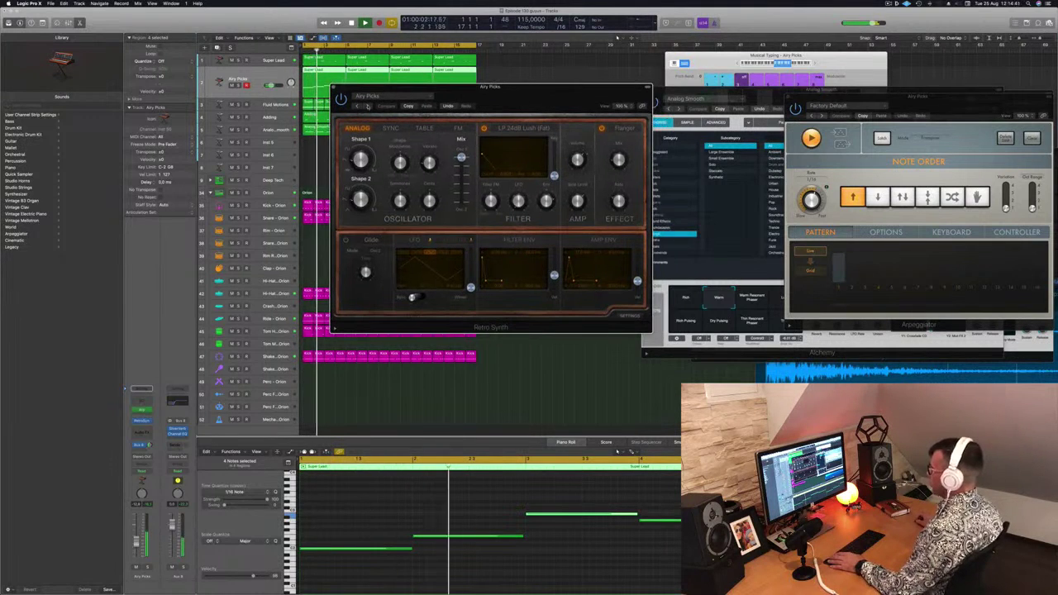
click(368, 107)
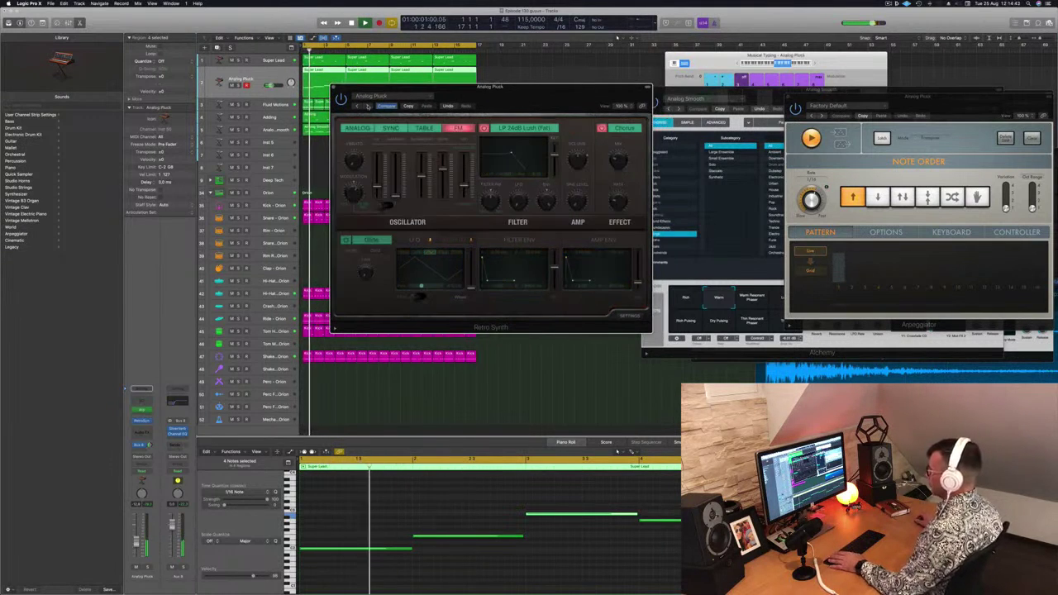
click(367, 107)
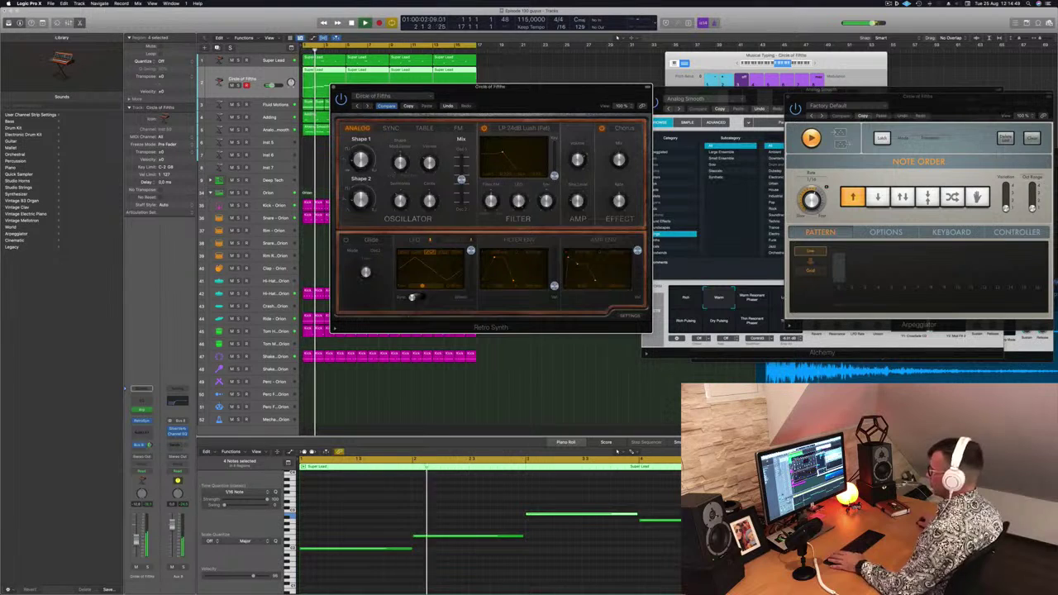
- Select all notes in the Circle of Fifths regions and try them one octave higher
click(373, 549)
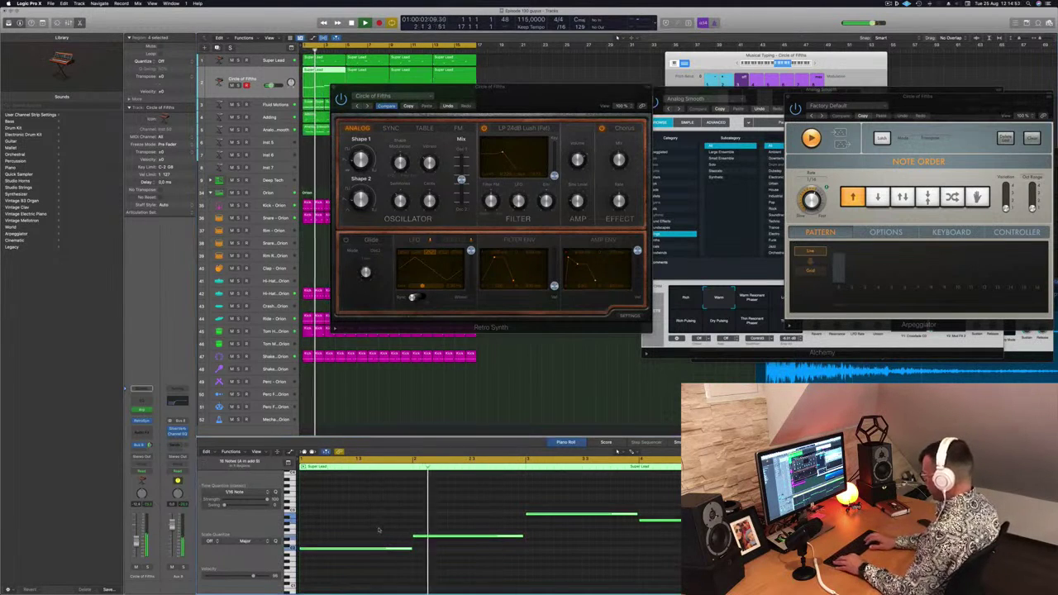
scroll(378, 529, down, 3)
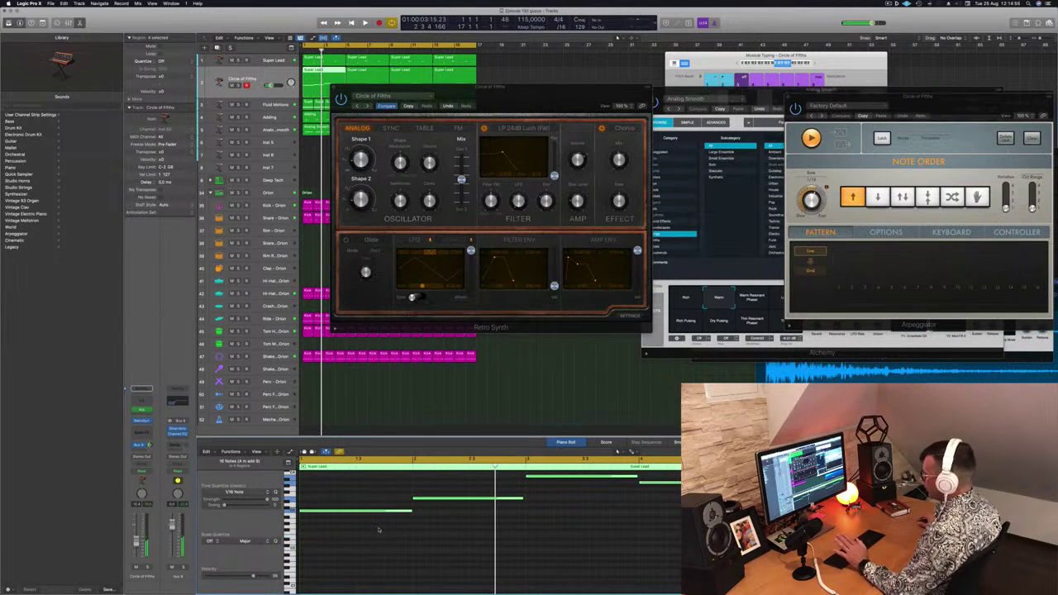
- Delete the three repeated regions on the Circle of Fifths track and copy the first region again up to bar 17
drag(535, 89, 715, 238)
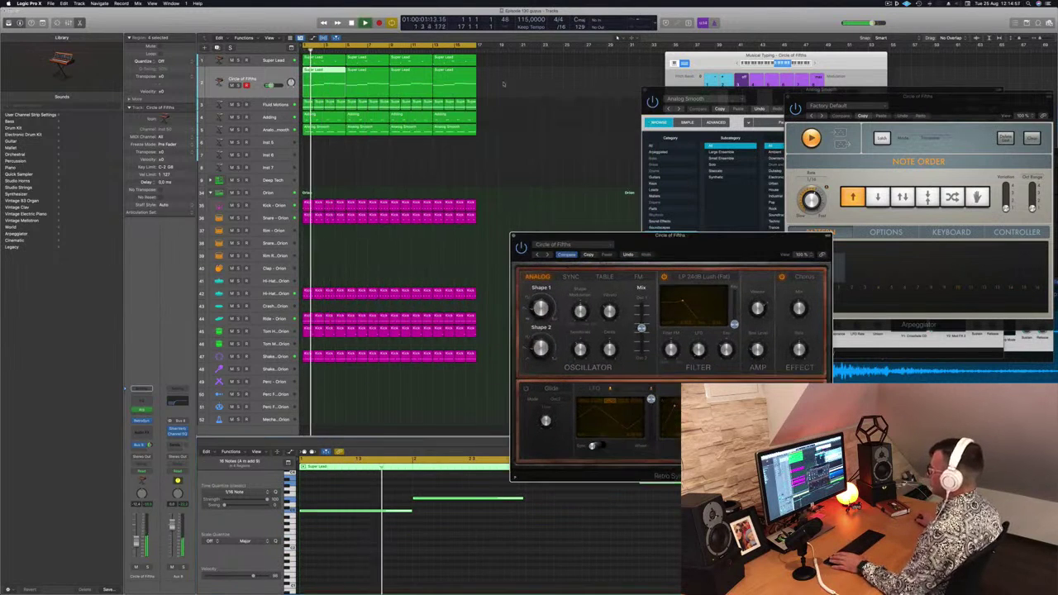
click(380, 88)
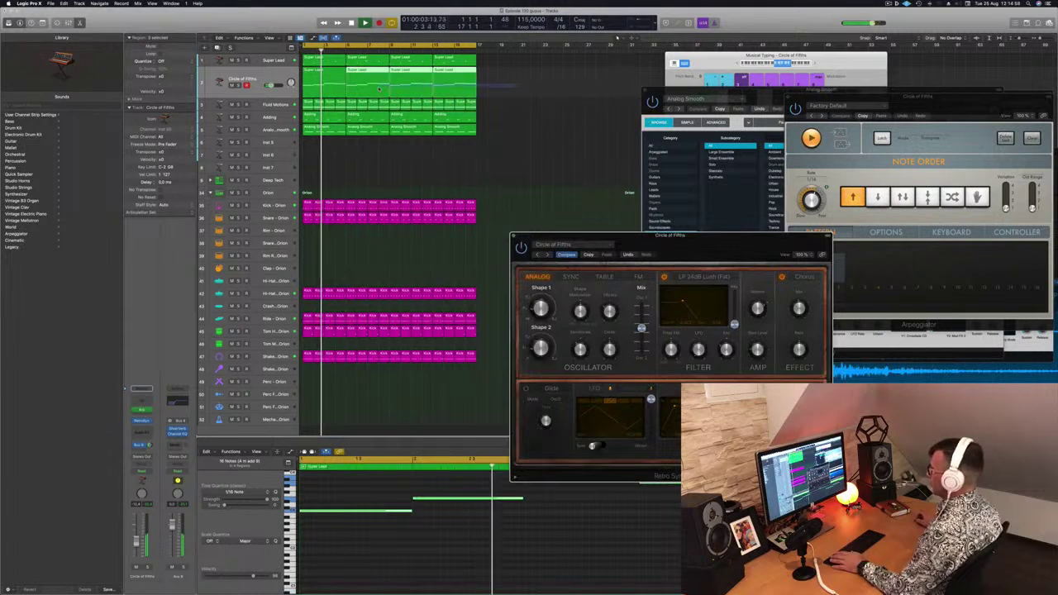
key(Delete)
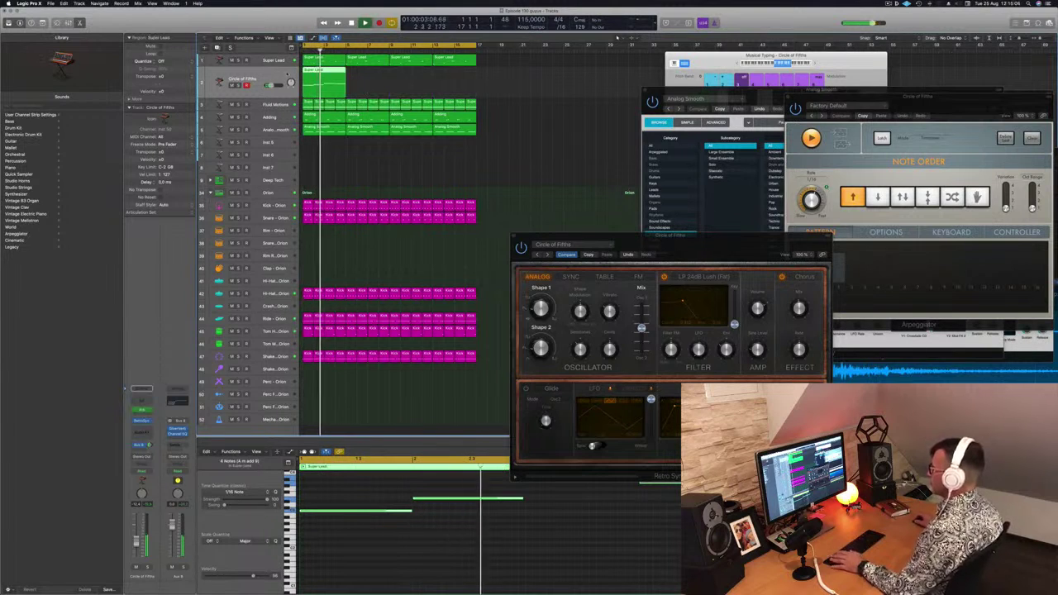
drag(326, 74, 419, 78)
shift+click(331, 76)
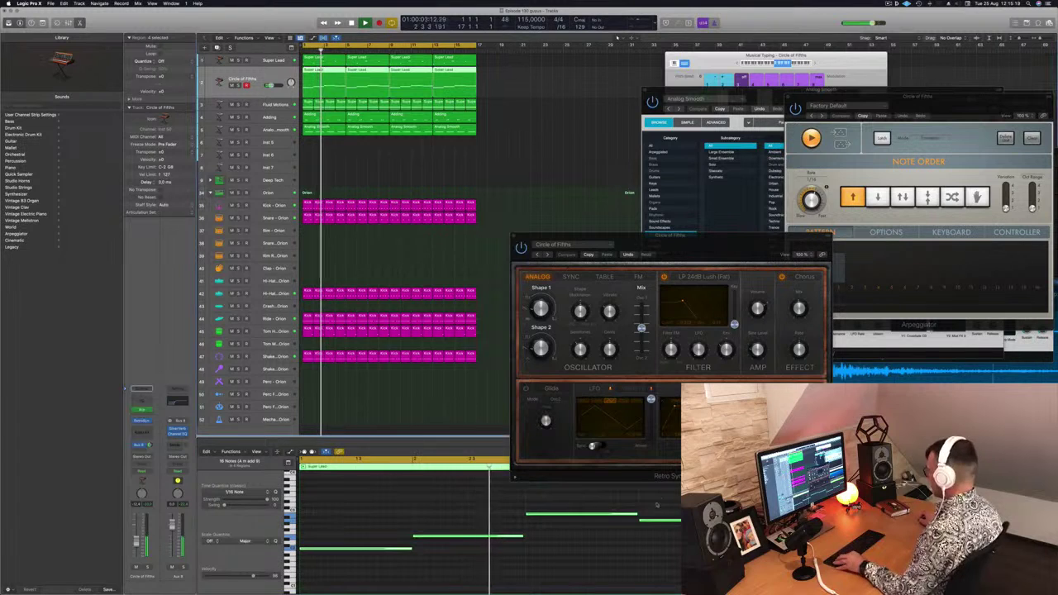
- Advance the Retro Synth presets from Circle of Fifths past Digiwave Sequence to Eastern Plucks
drag(718, 256, 646, 135)
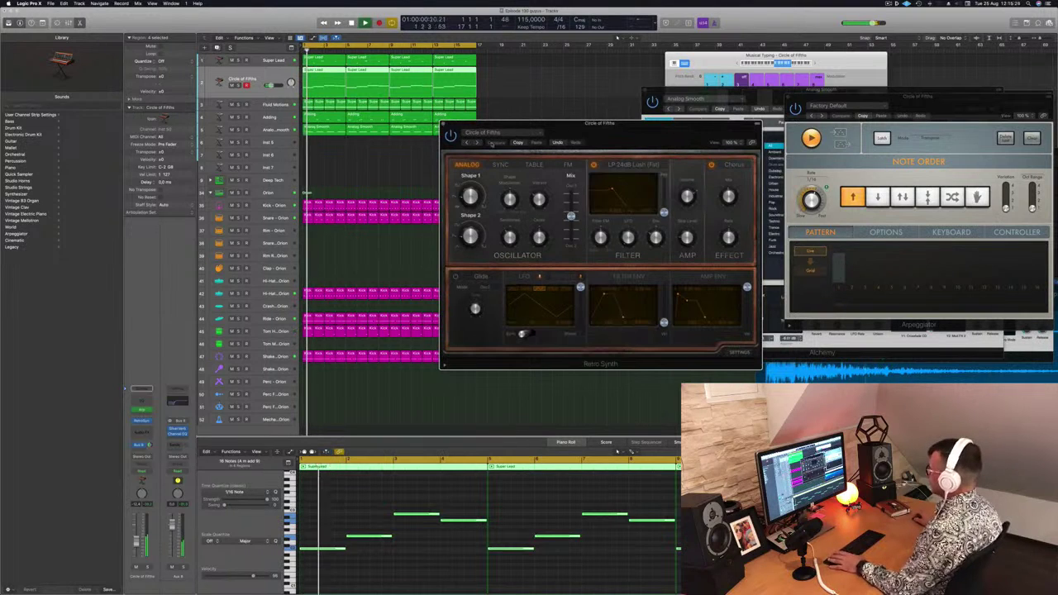
click(476, 142)
click(476, 142)
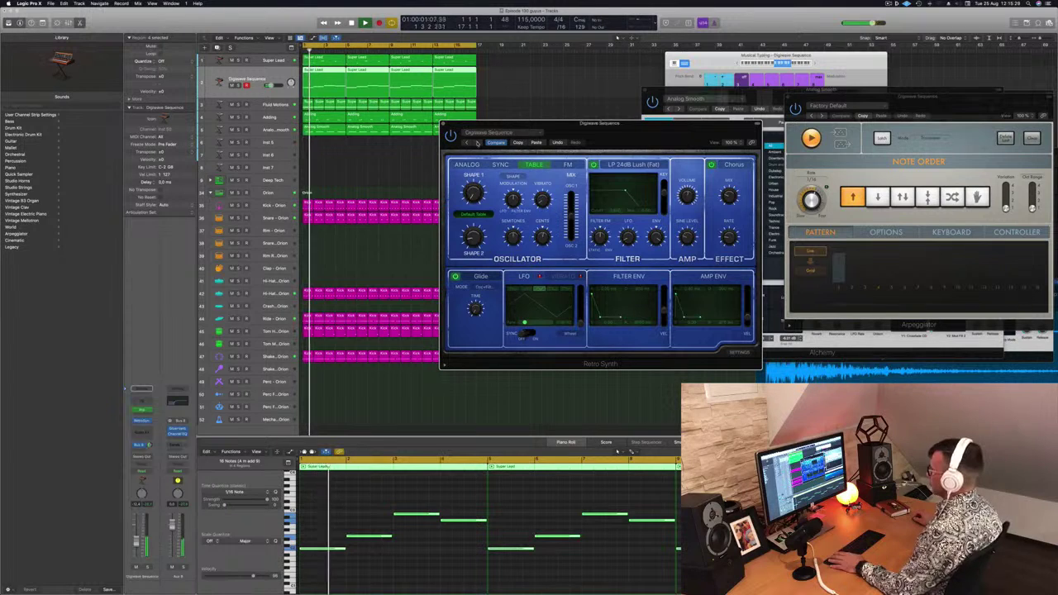
click(476, 142)
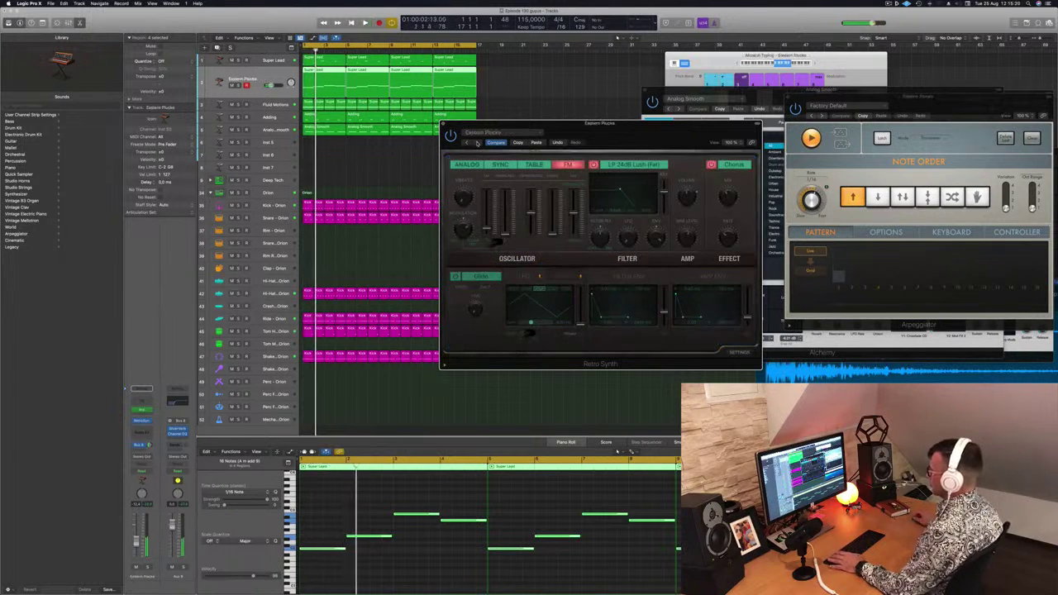
- Advance the Retro Synth presets from Eastern Plucks past Fifth Dimension to Fifth Sequence and lower the track's volume
click(476, 143)
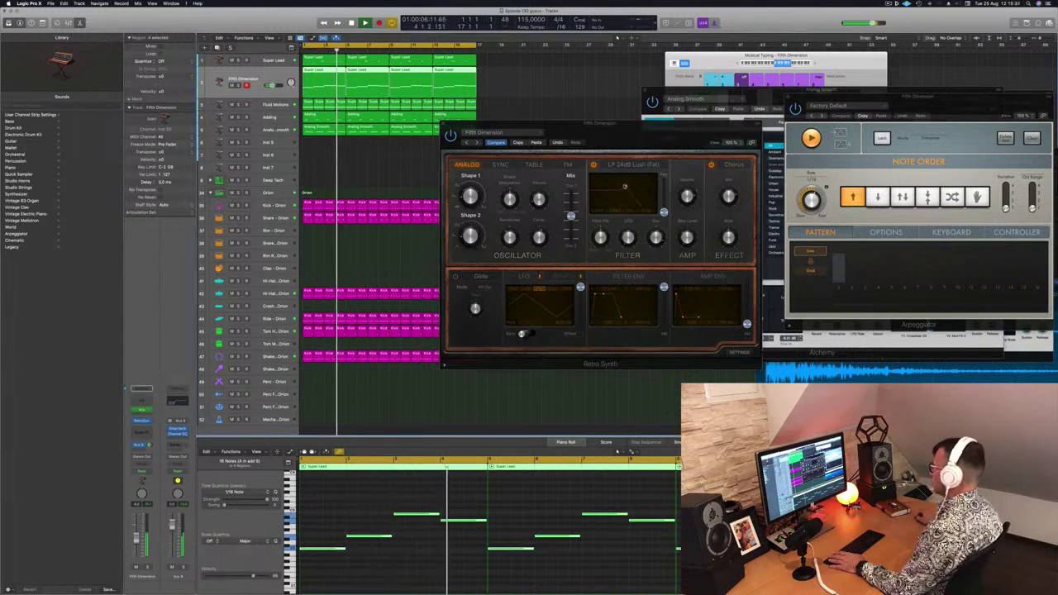
click(616, 186)
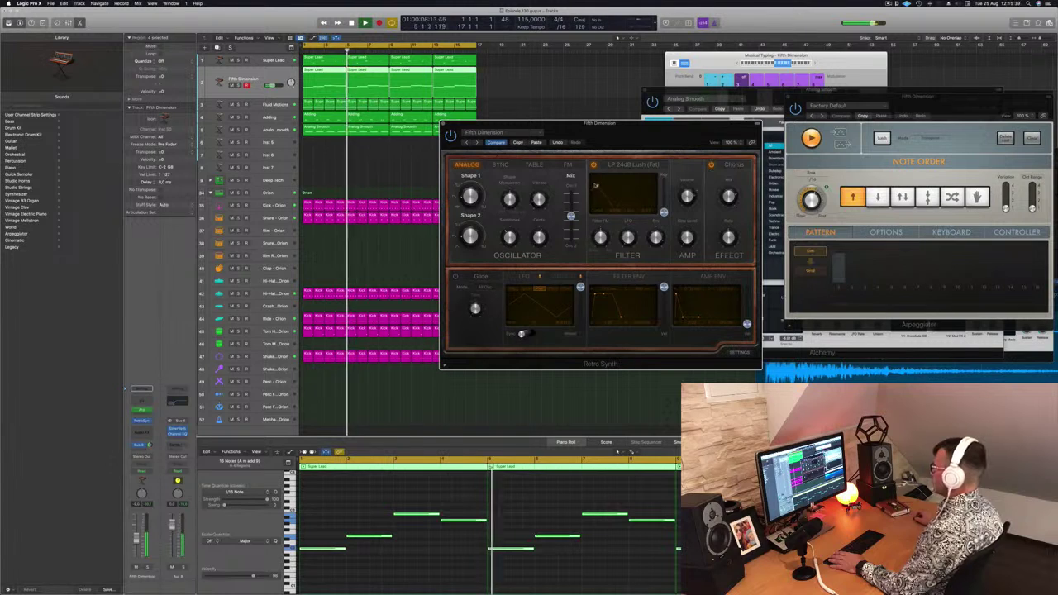
click(477, 142)
key(Return)
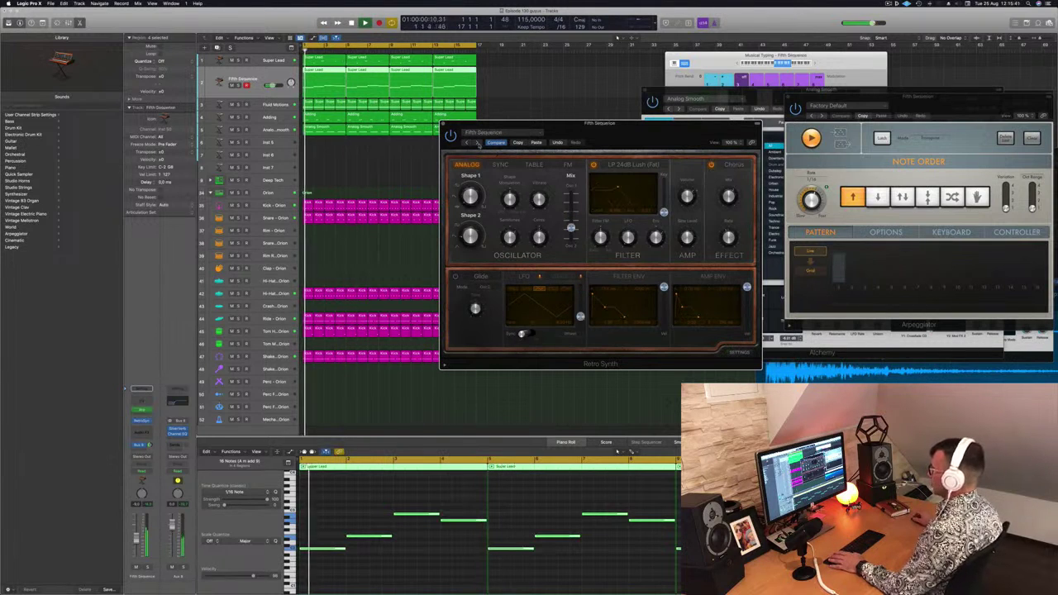
drag(619, 127, 699, 87)
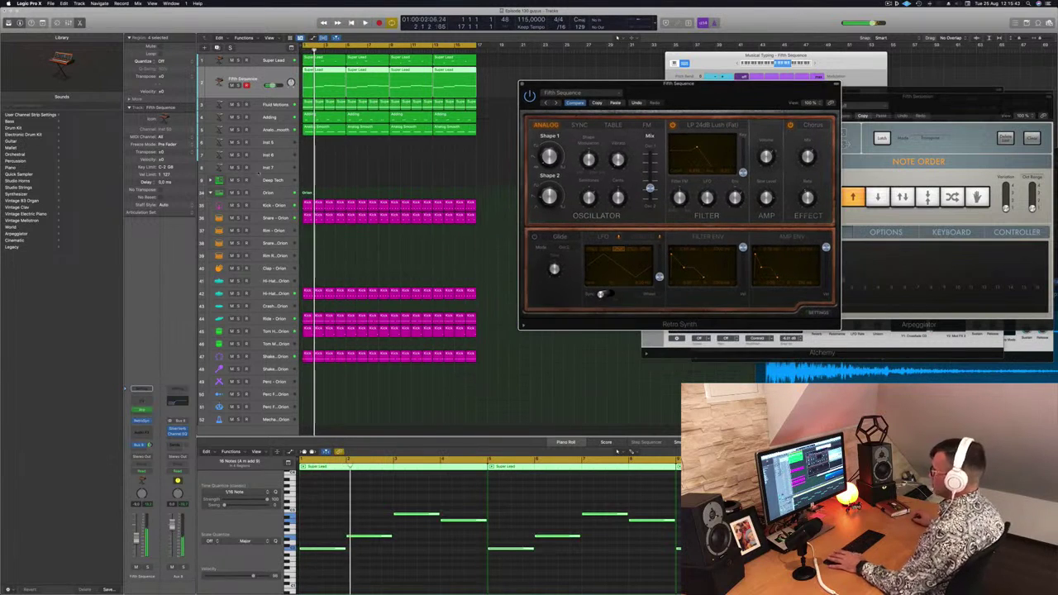
click(136, 540)
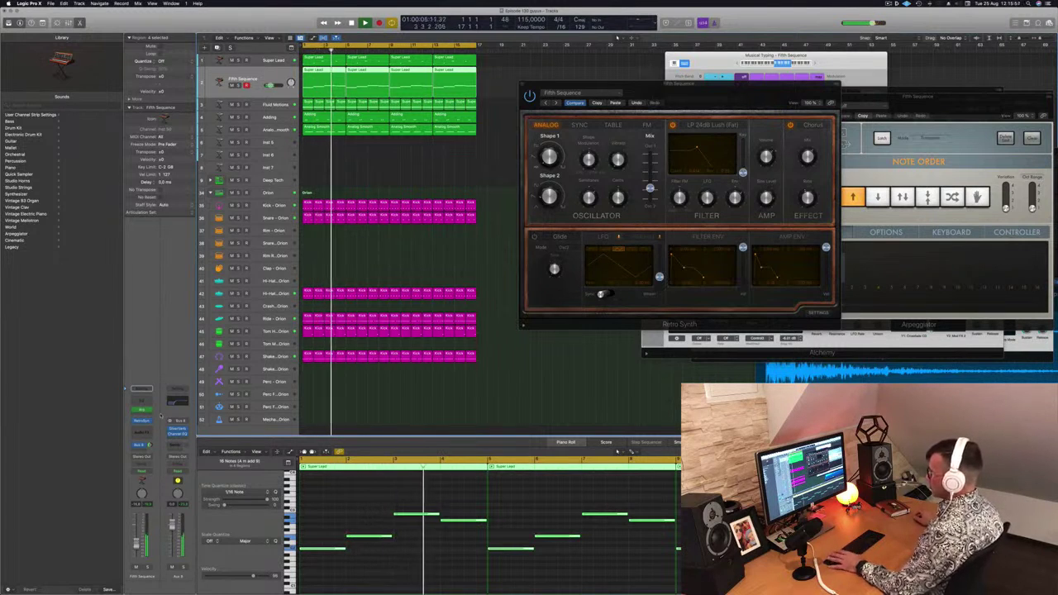
key(Return)
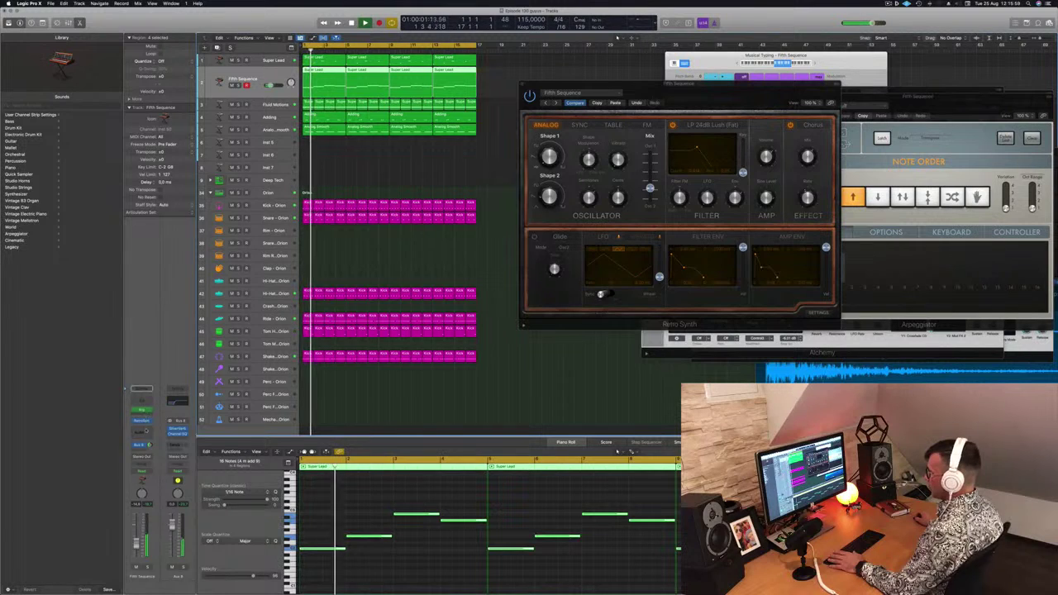
- Insert a Compressor from the Dynamics effects on the Fifth Sequence track
click(145, 430)
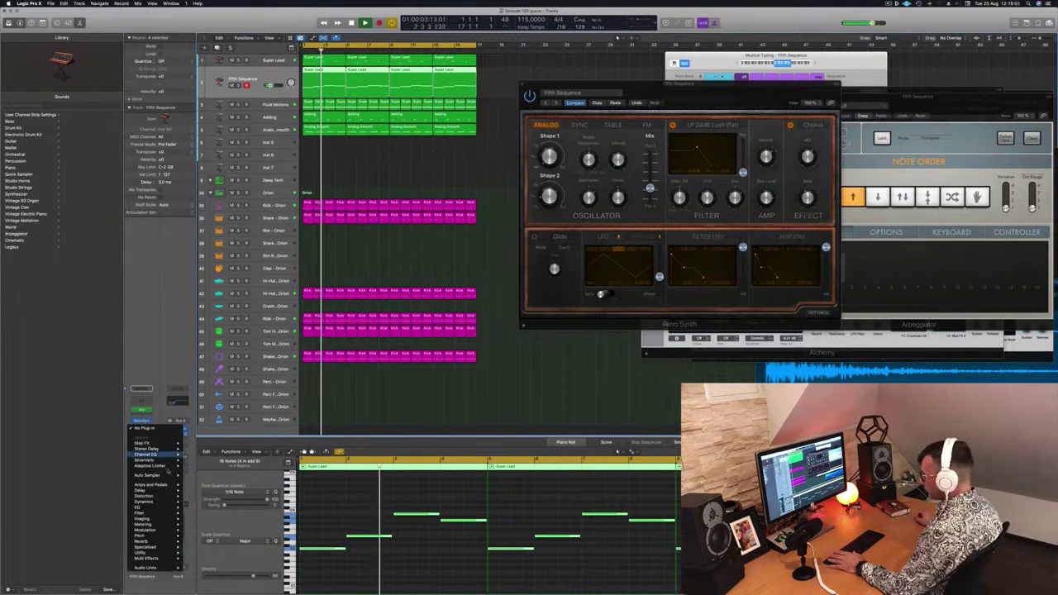
mouse_move(153, 501)
mouse_move(211, 502)
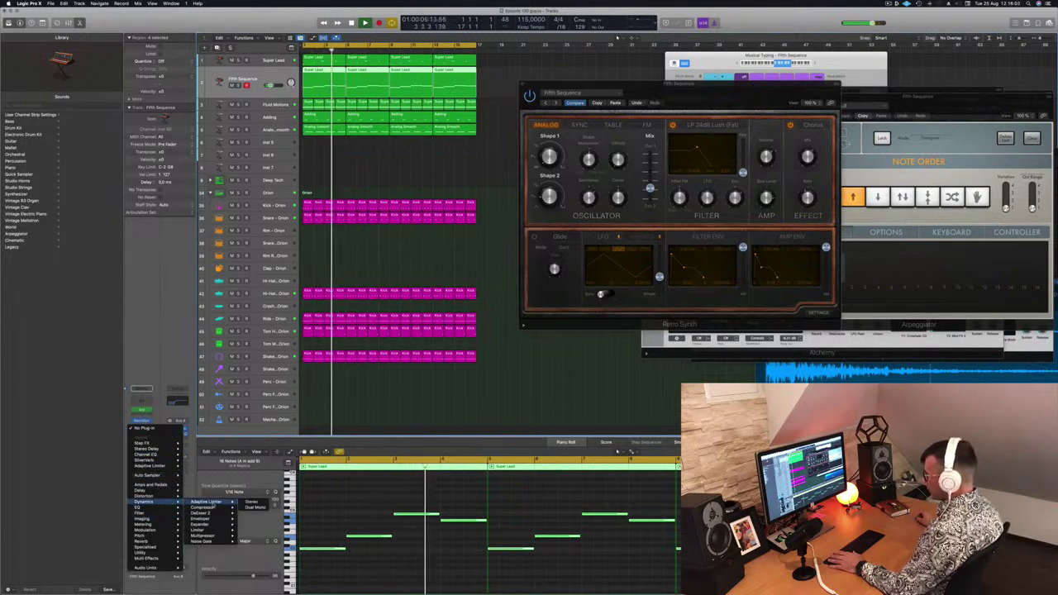
click(252, 508)
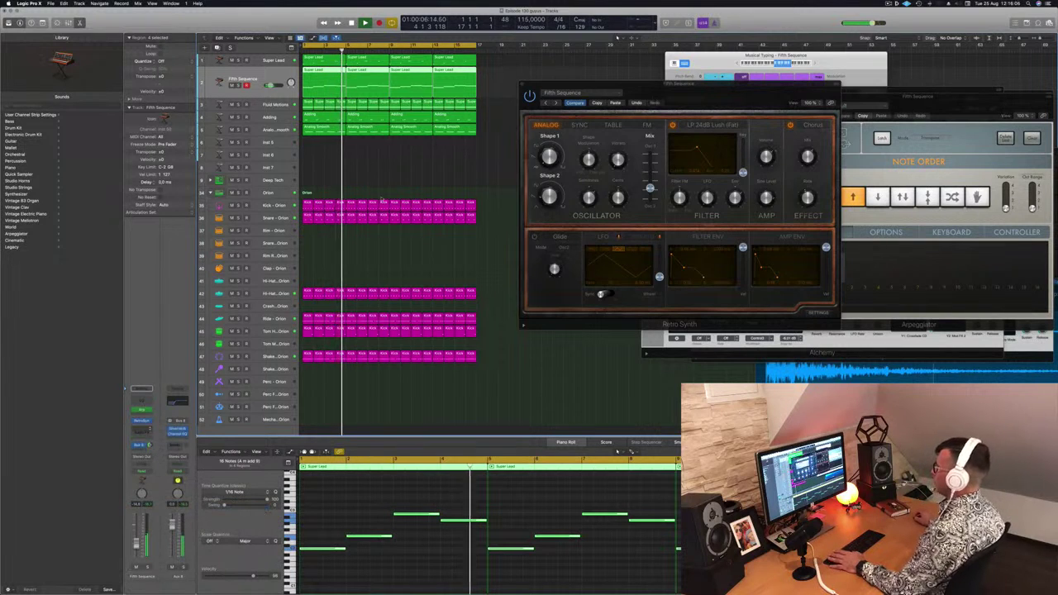
drag(479, 83, 380, 71)
- Set the Compressor's side-chain source to the instrument Kick 1 - Deep Tech
click(517, 83)
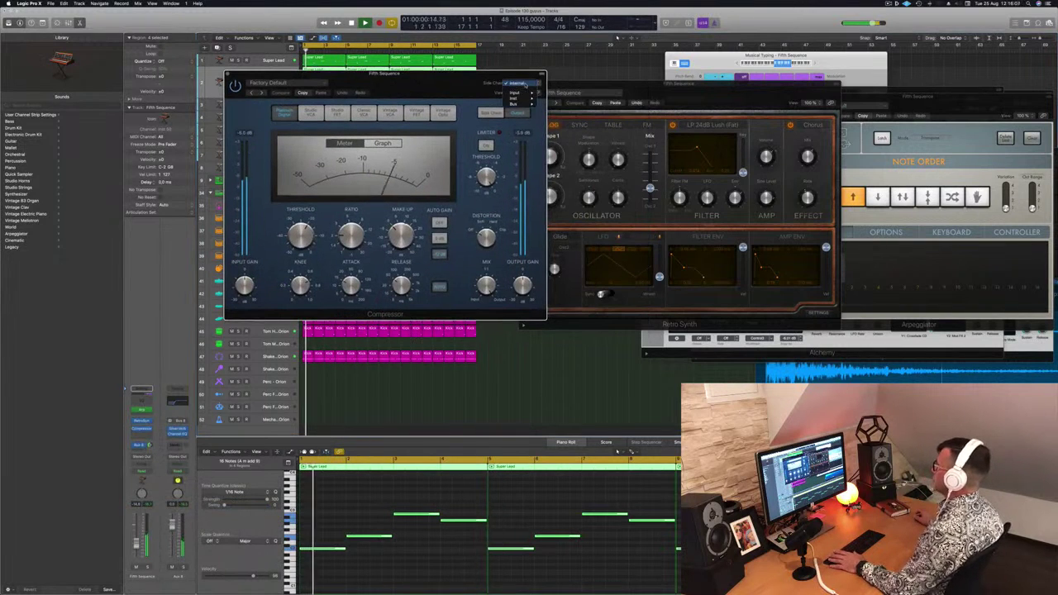
mouse_move(526, 105)
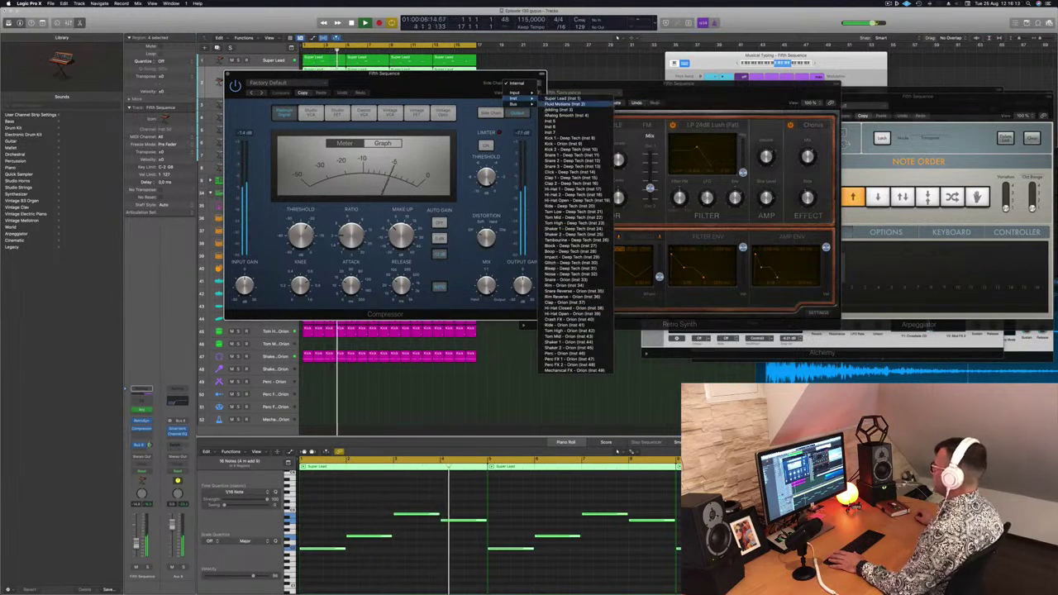
click(555, 138)
drag(435, 90, 493, 92)
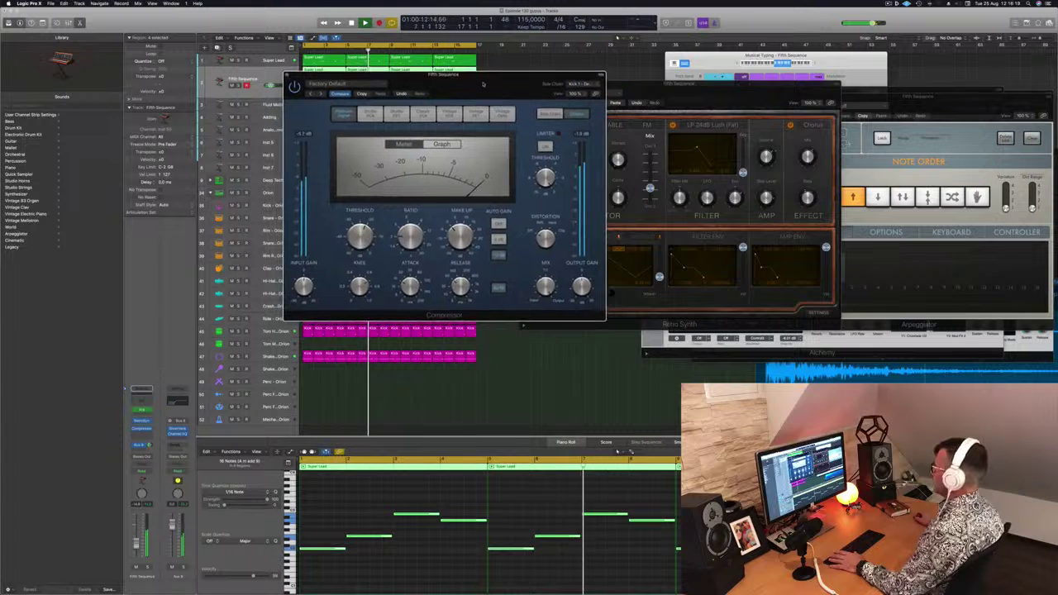
drag(479, 84, 726, 96)
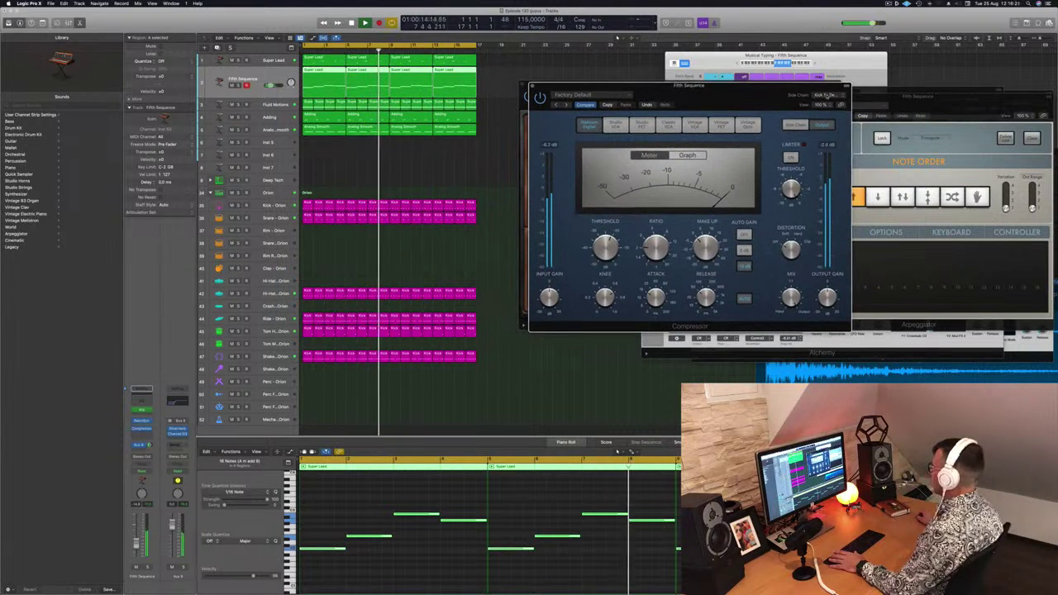
- Set the Compressor's side-chain source to Kick - Orion, raise its ratio to about 4.1:1, and close the Compressor and Retro Synth windows
click(826, 95)
mouse_move(822, 84)
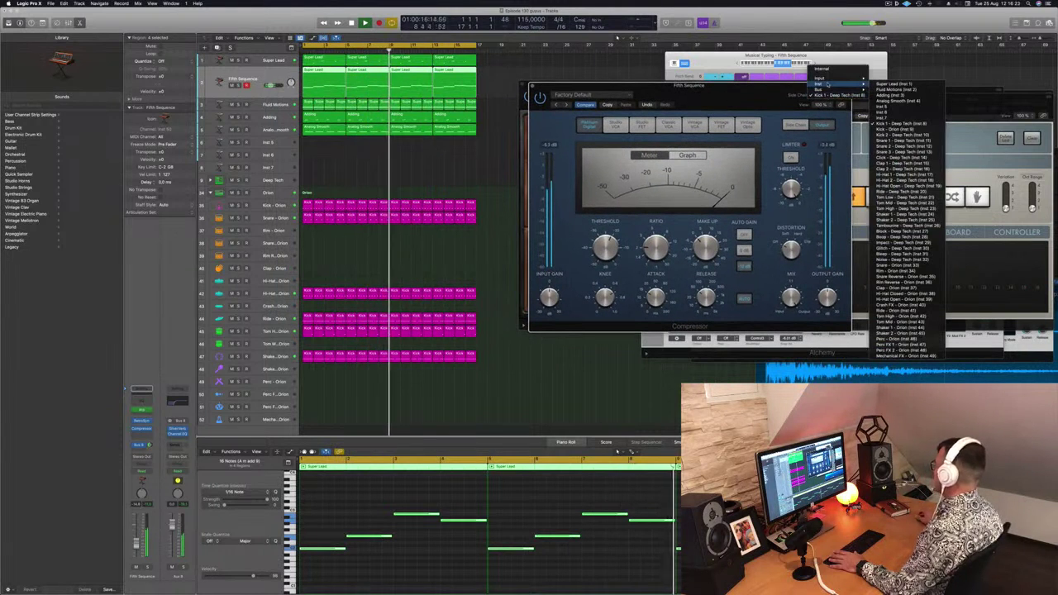
click(901, 131)
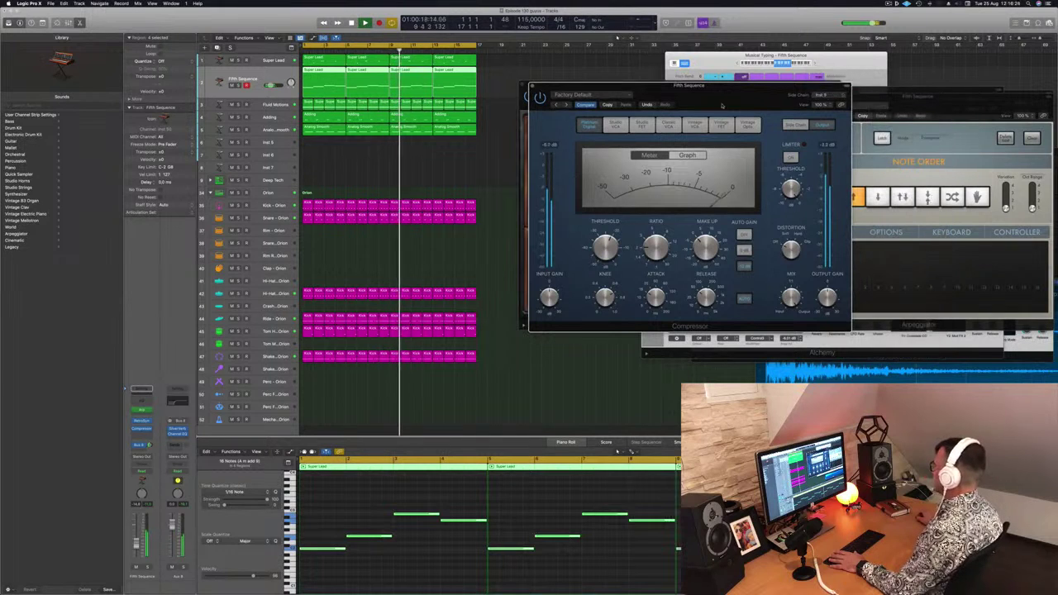
drag(725, 97, 708, 86)
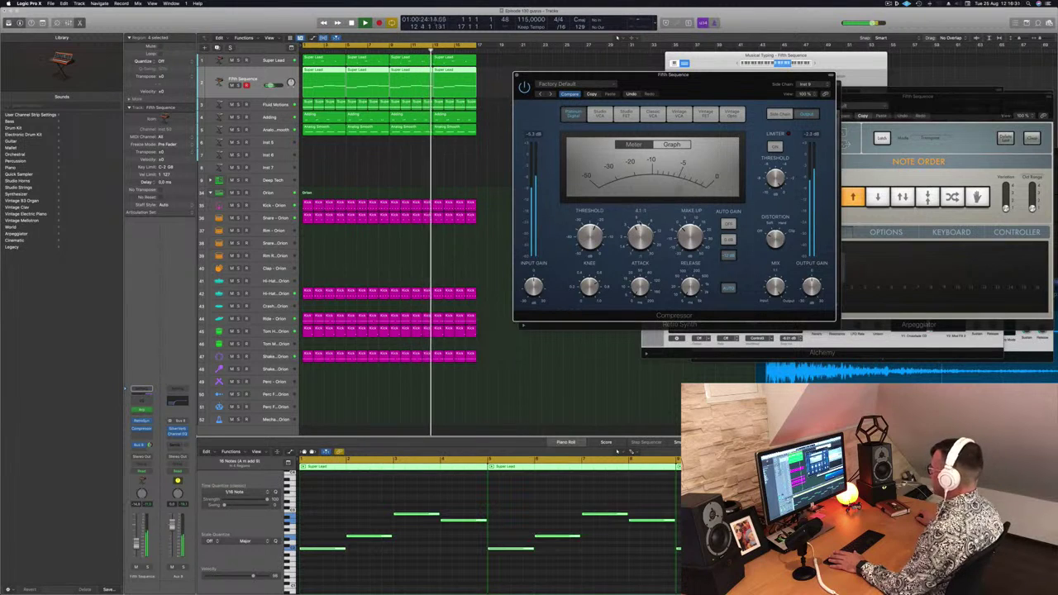
mouse_move(592, 235)
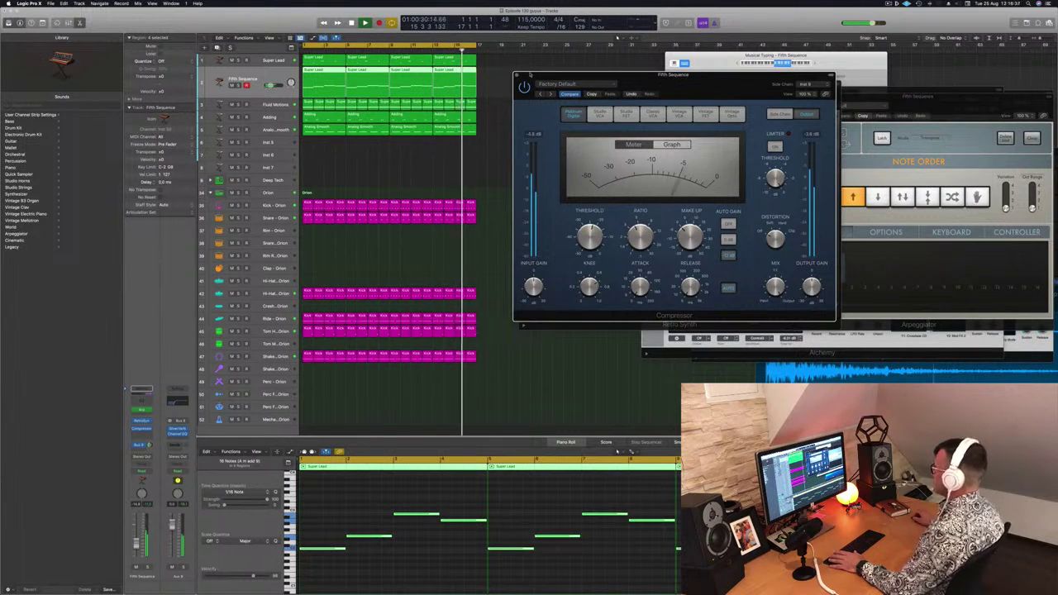
click(517, 75)
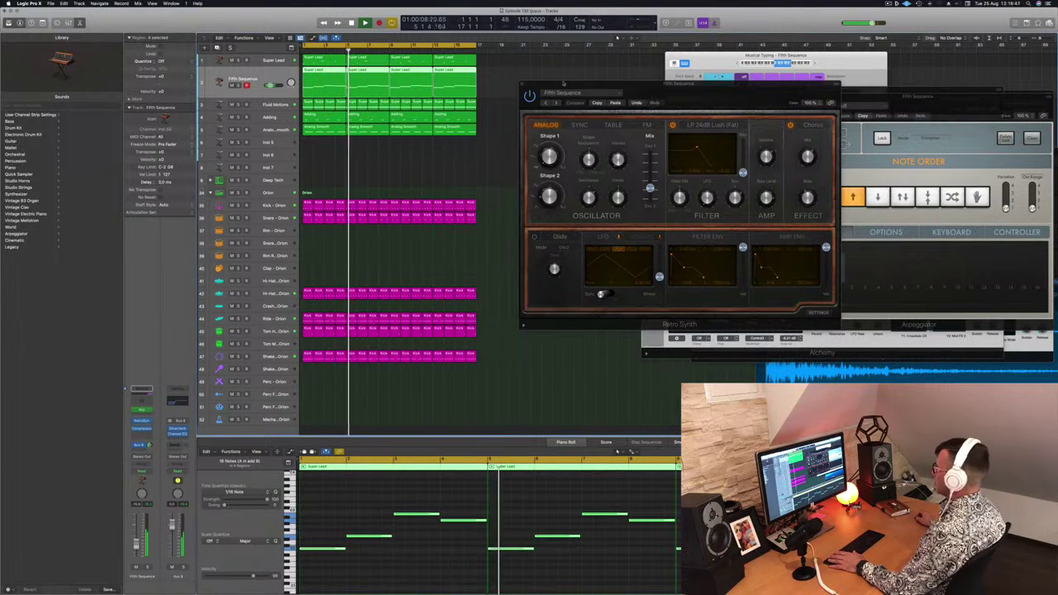
drag(563, 83, 543, 75)
click(502, 75)
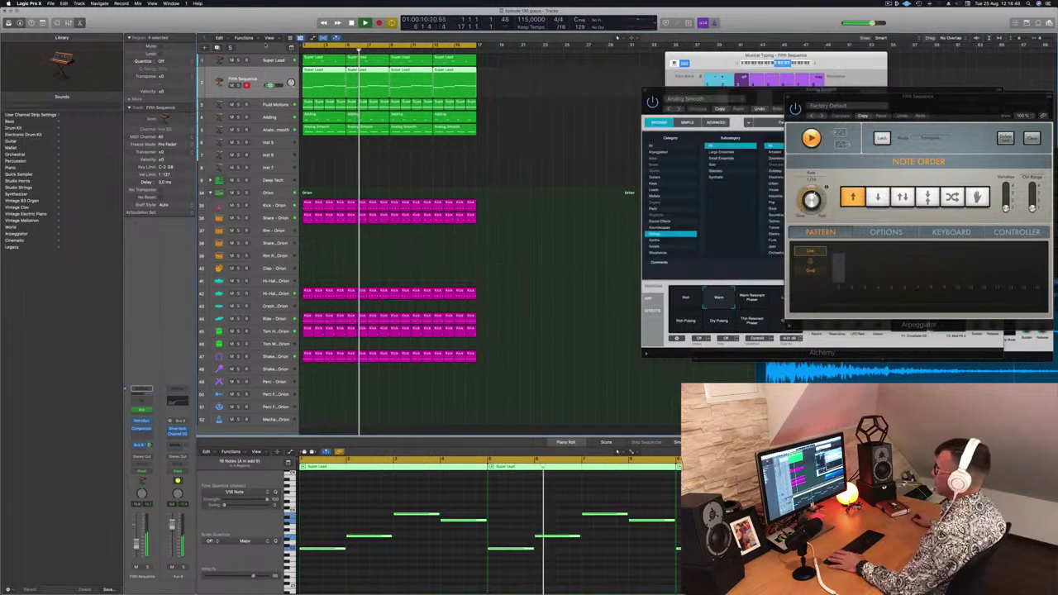
- Examine the Retro Synth settings of the original Super Lead track during playback
key(Up)
key(Return)
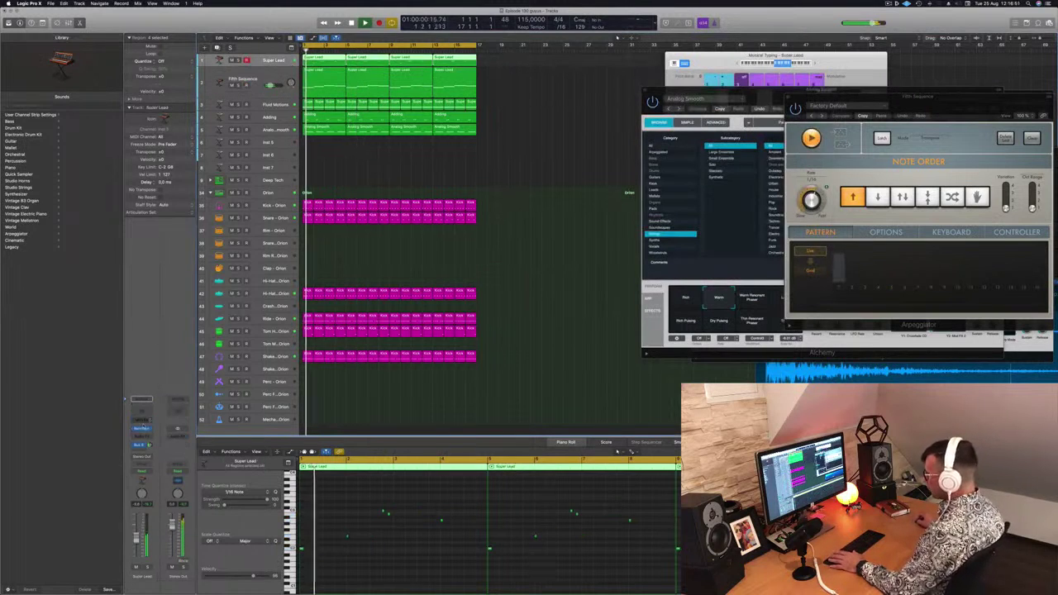
click(142, 428)
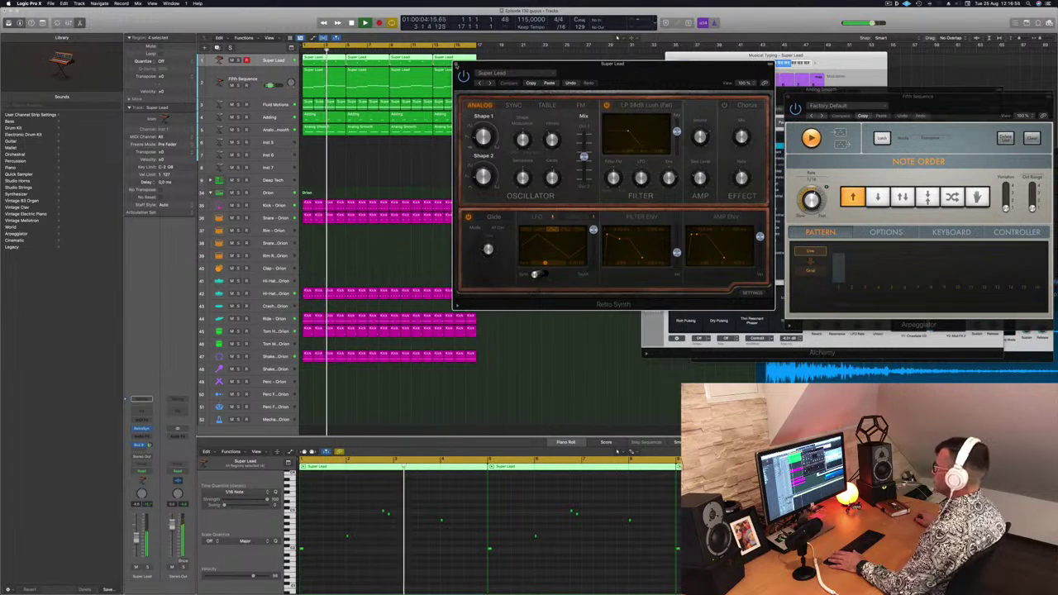
click(456, 65)
key(Return)
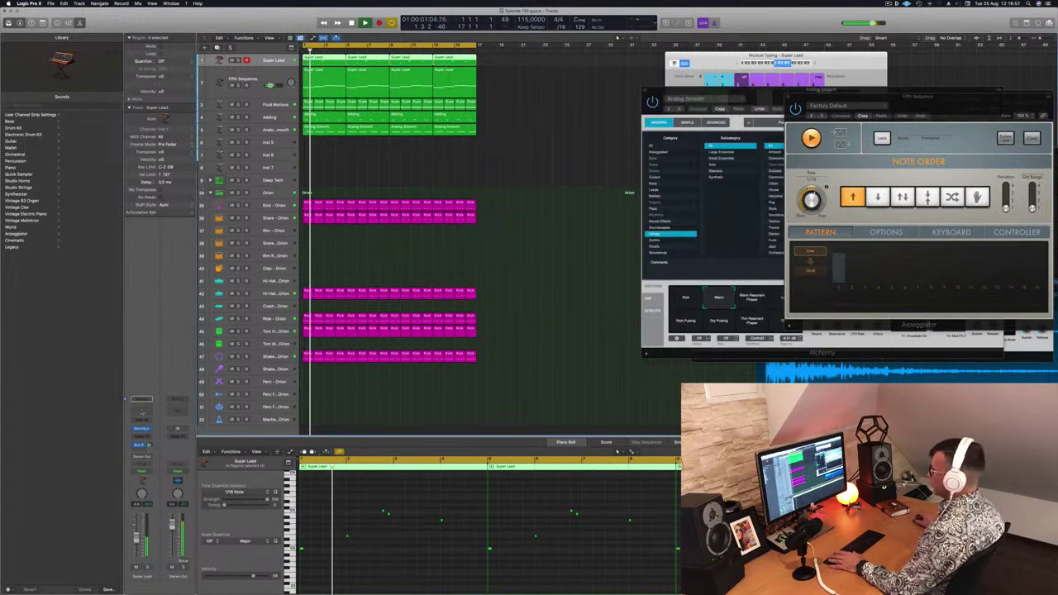
- Add a Channel EQ to the Super Lead track with a 36 dB/Oct high cut at 167 Hz and slightly raise the track's volume
click(141, 412)
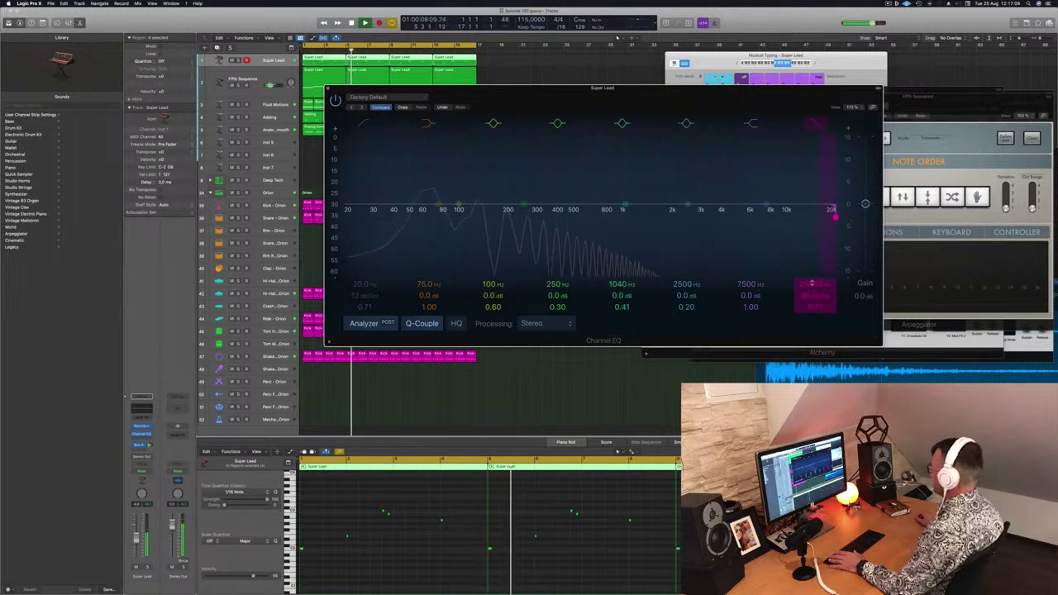
drag(835, 216, 494, 218)
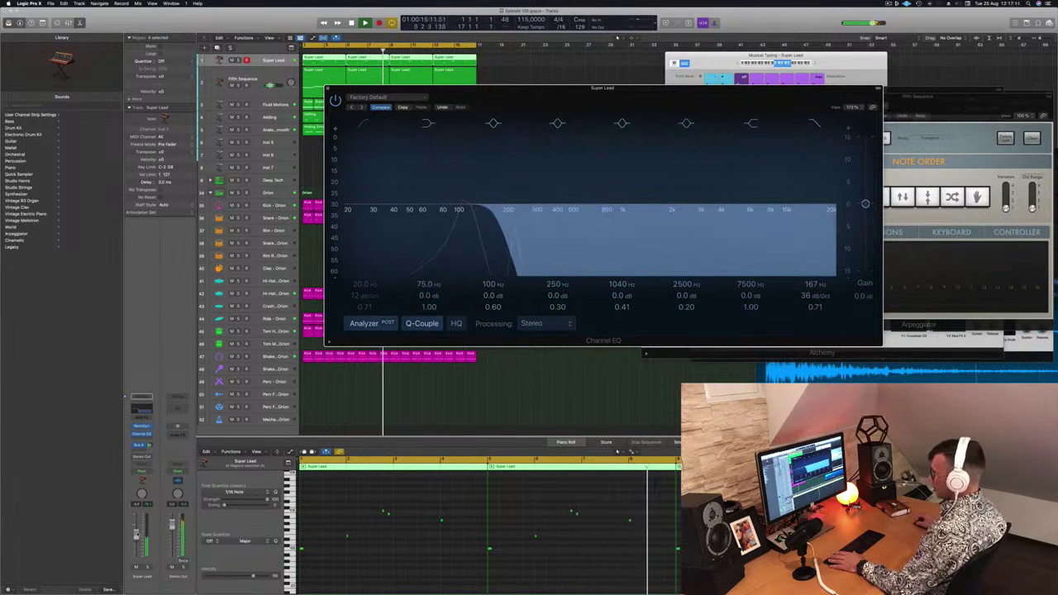
click(140, 533)
drag(592, 97, 796, 98)
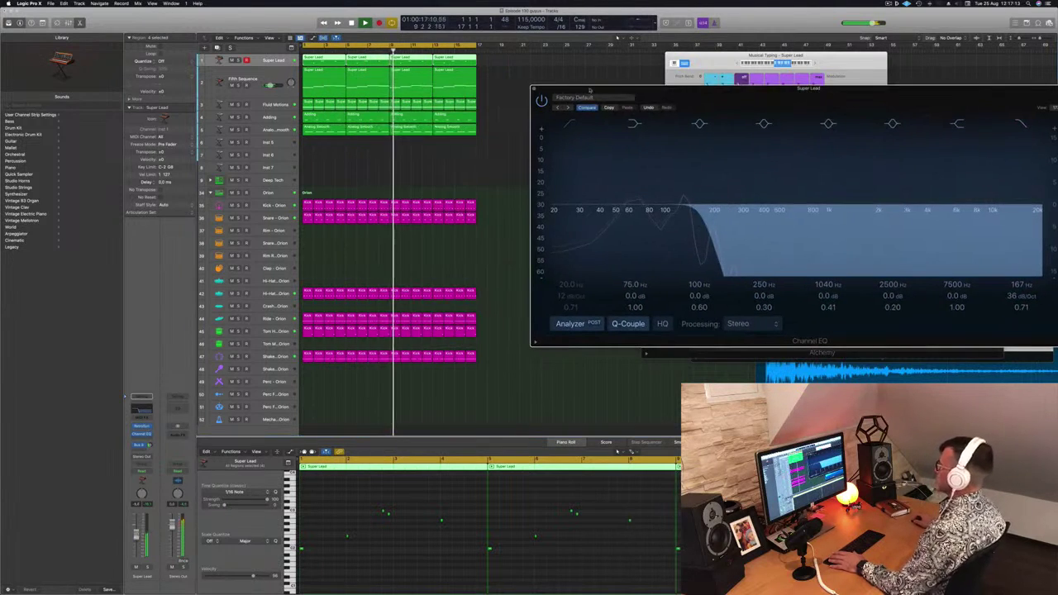
click(532, 88)
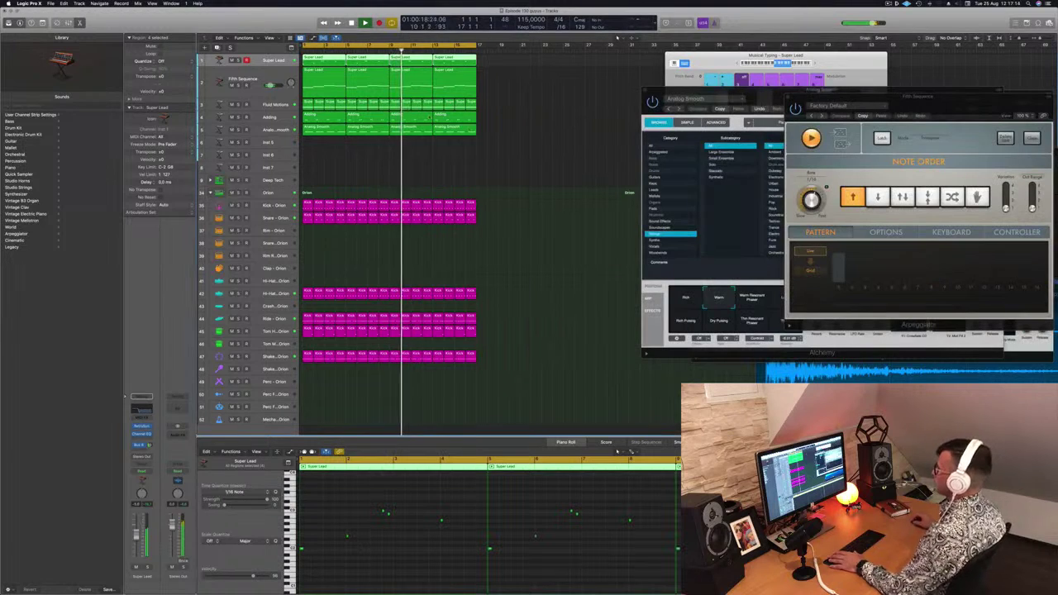
- Duplicate the Super Lead track and copy the four regions from the Fifth Sequence track onto the new track
click(528, 100)
key(super+a)
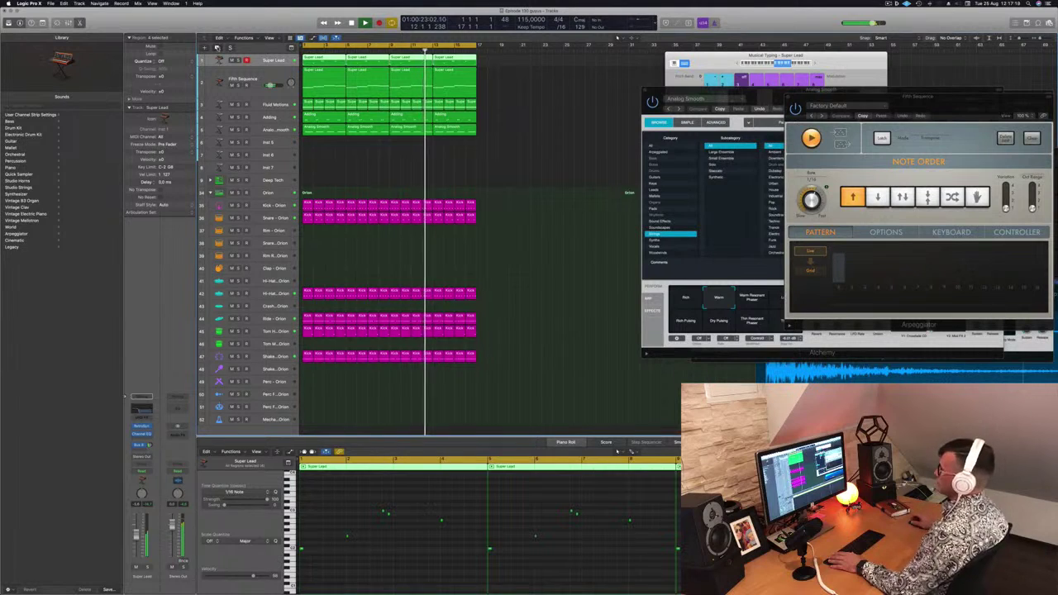
key(super+d)
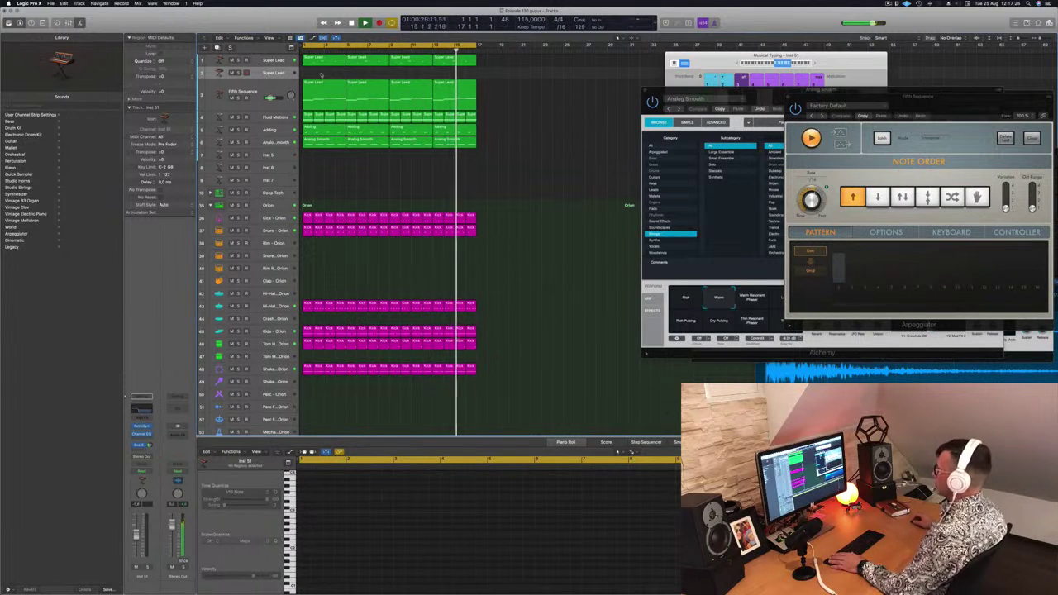
click(318, 82)
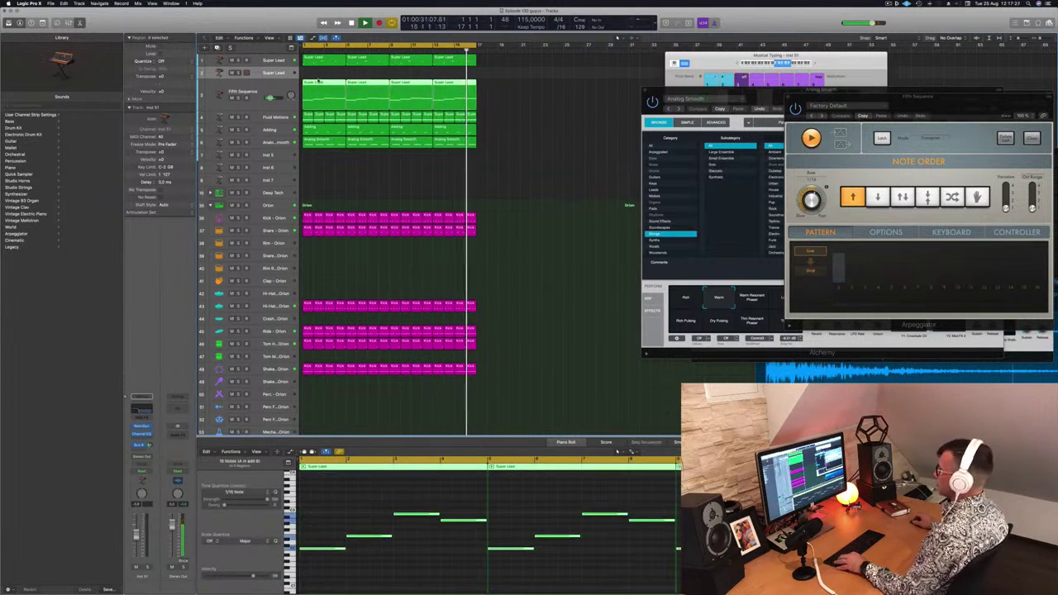
drag(317, 82, 319, 73)
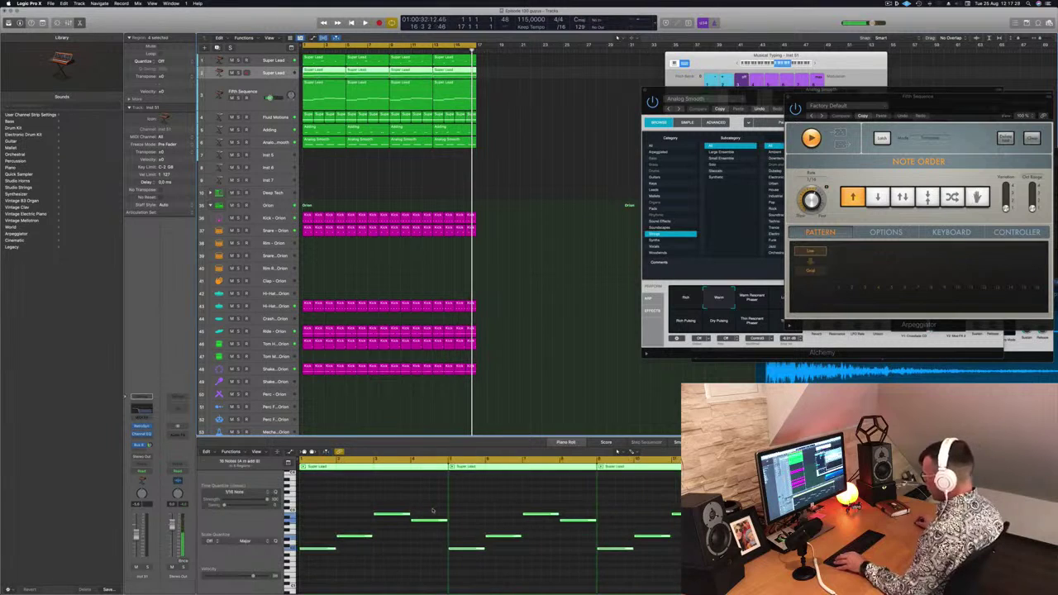
- Shorten all notes in the copied regions to about an eighth note and duplicate them about three sixteenths later
drag(327, 501, 879, 571)
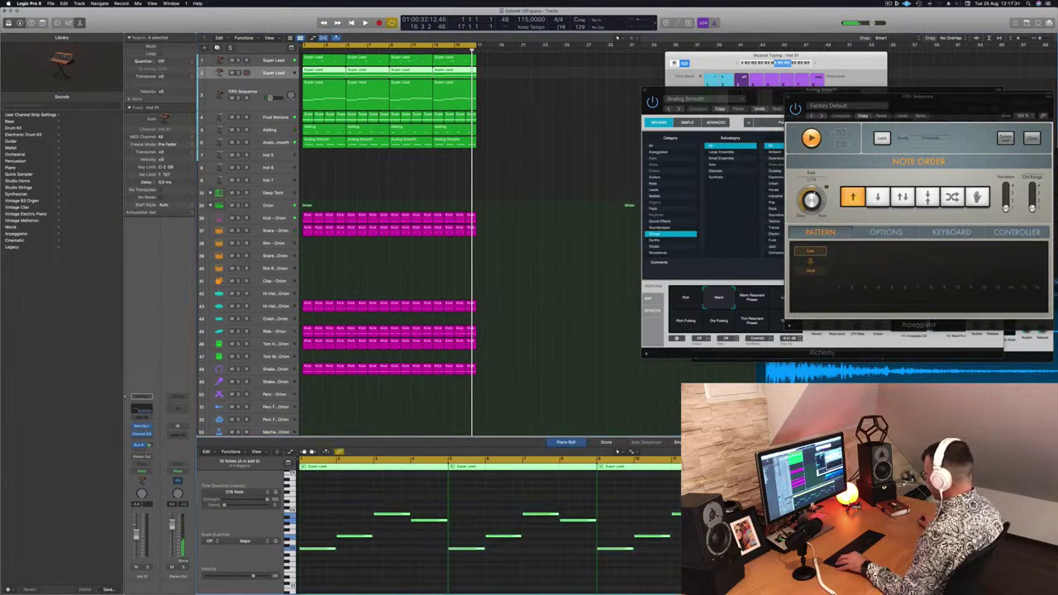
key(super+Right)
key(super+Right)
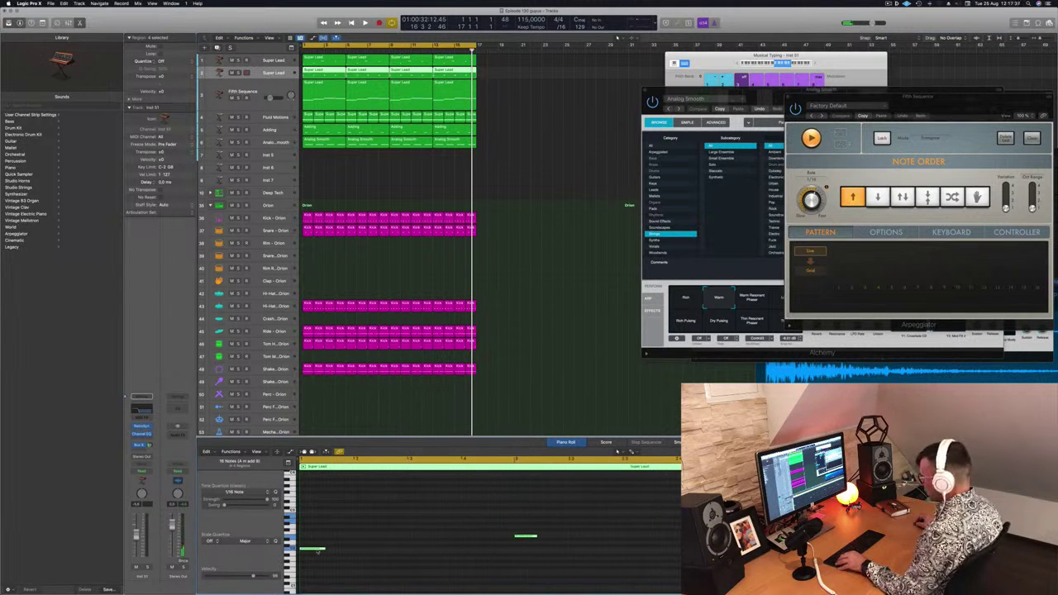
drag(320, 552, 352, 553)
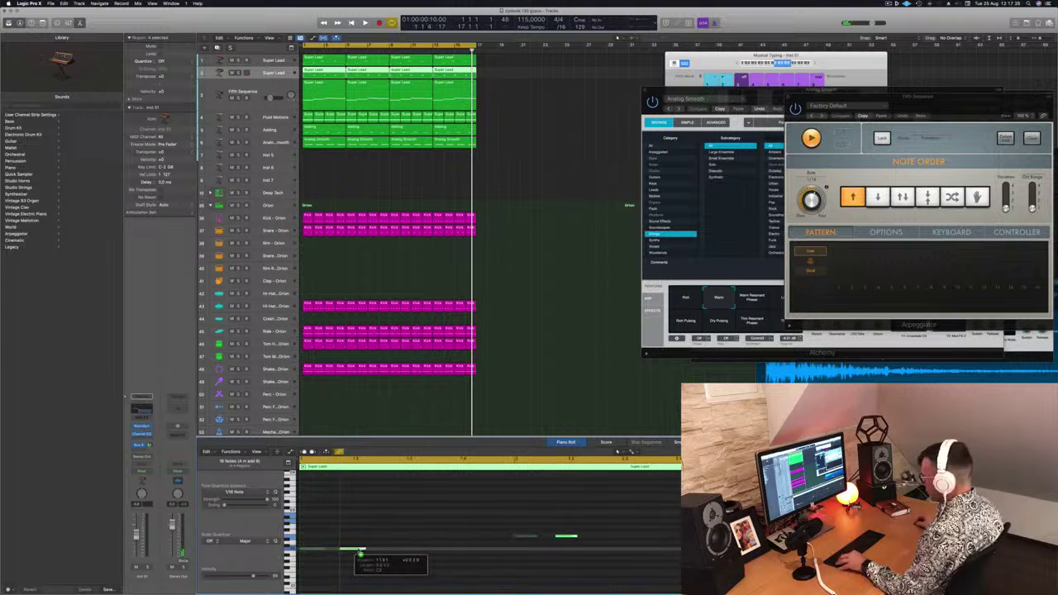
key(space)
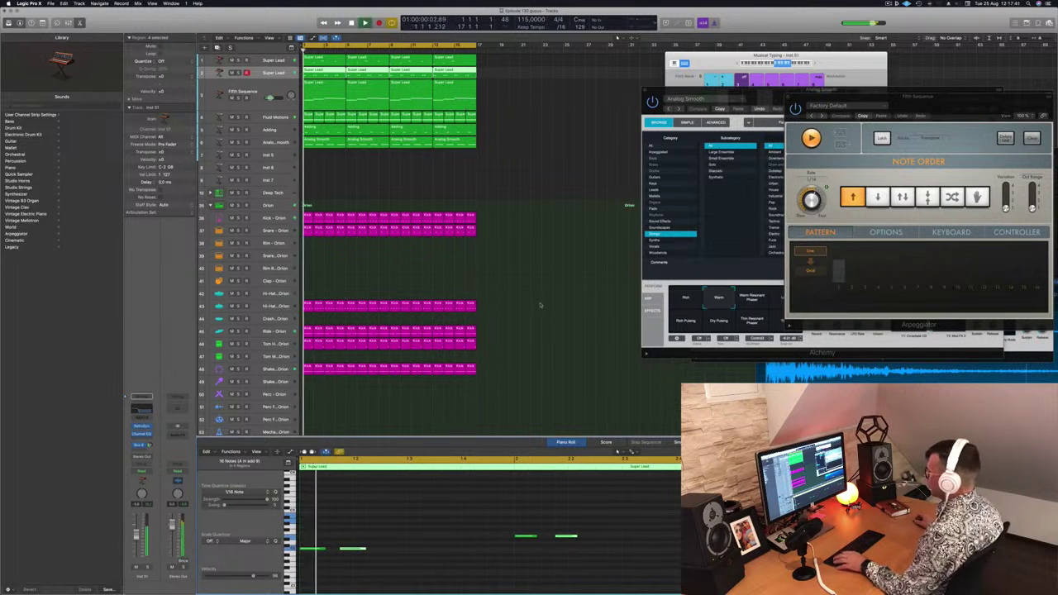
key(super+Left)
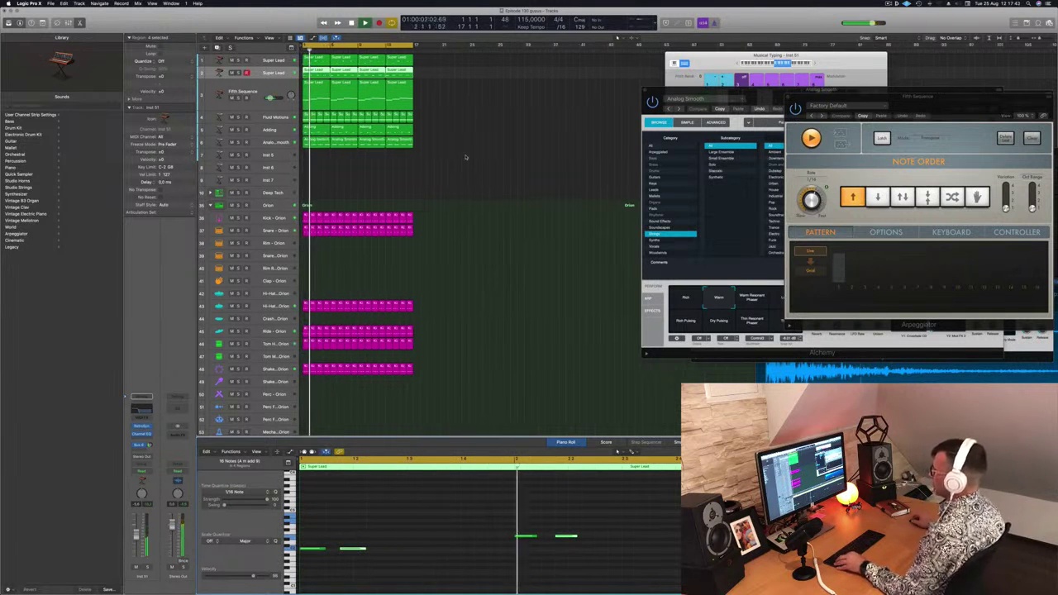
- Increase the height of the duplicated Super Lead track and load the Synthesized Voice preset in its Retro Synth
key(super+Left)
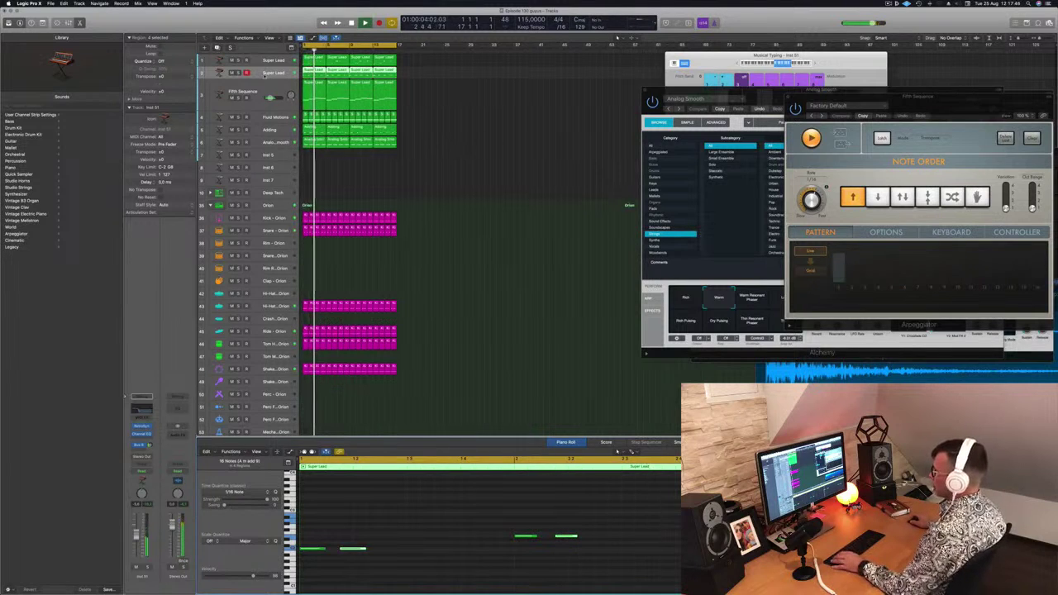
drag(267, 80, 267, 105)
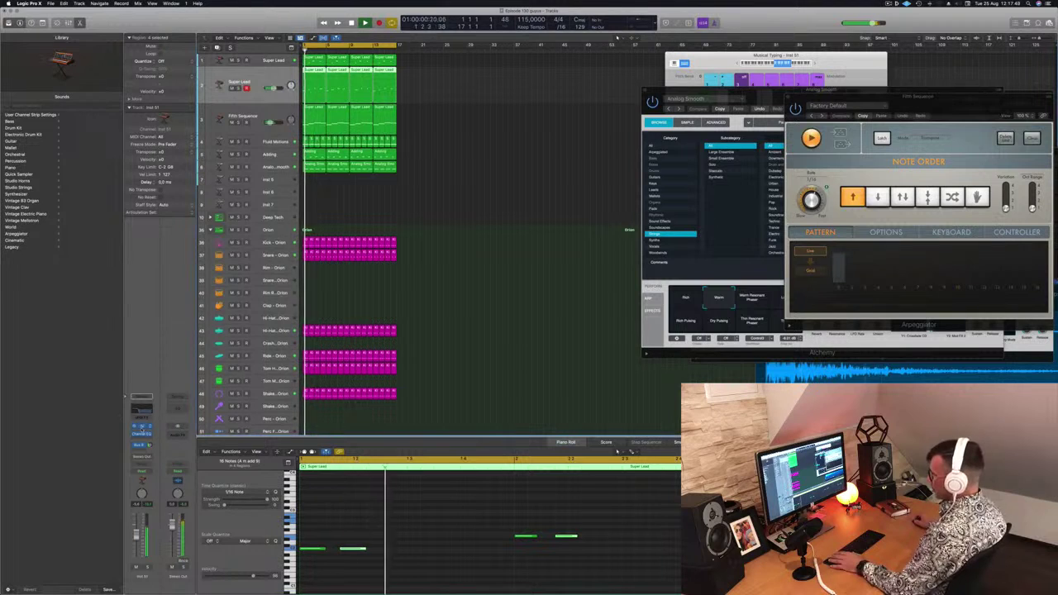
click(141, 433)
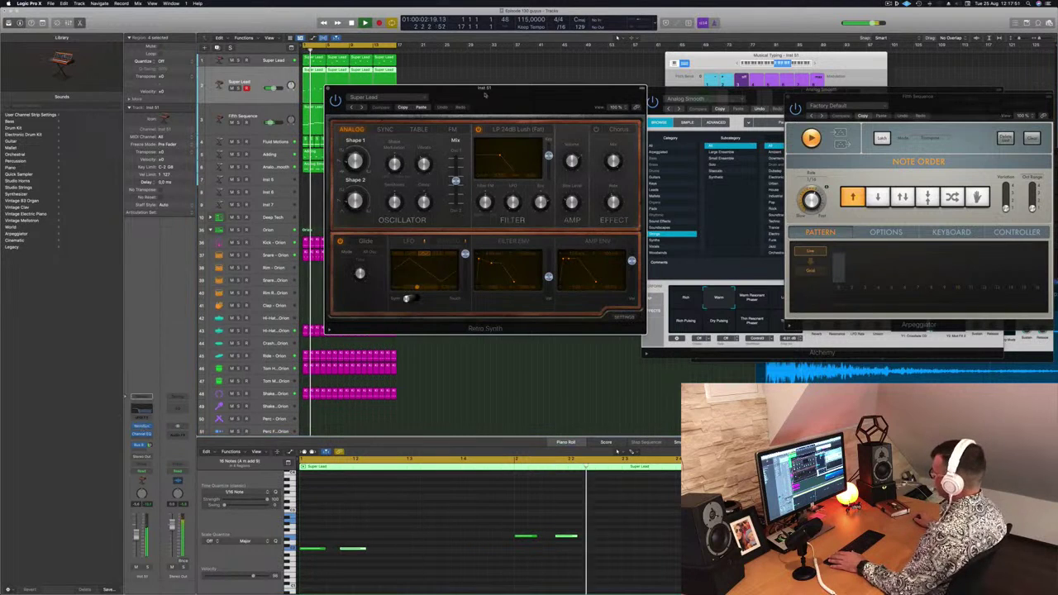
drag(396, 88, 386, 85)
click(352, 105)
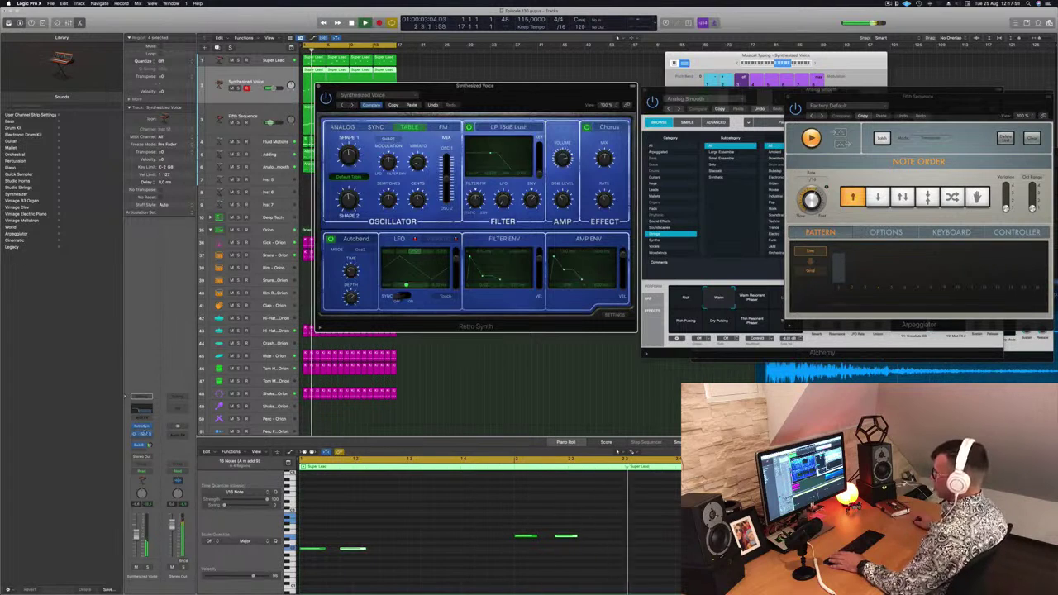
- Try a much higher high-cut frequency and the Brighten Hi Hat preset in the duplicated track's Channel EQ
click(141, 434)
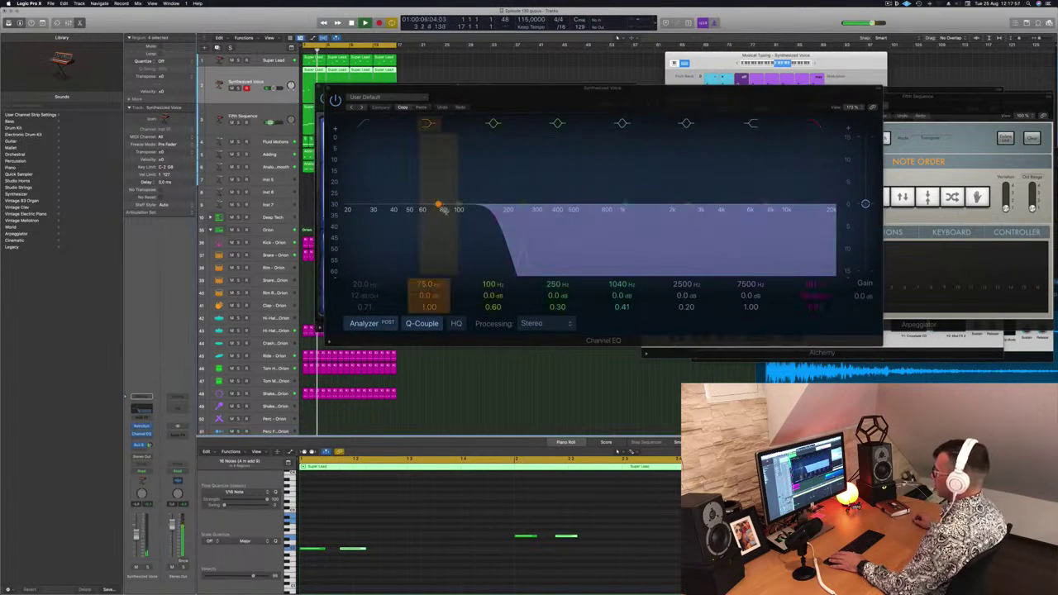
drag(504, 217, 636, 221)
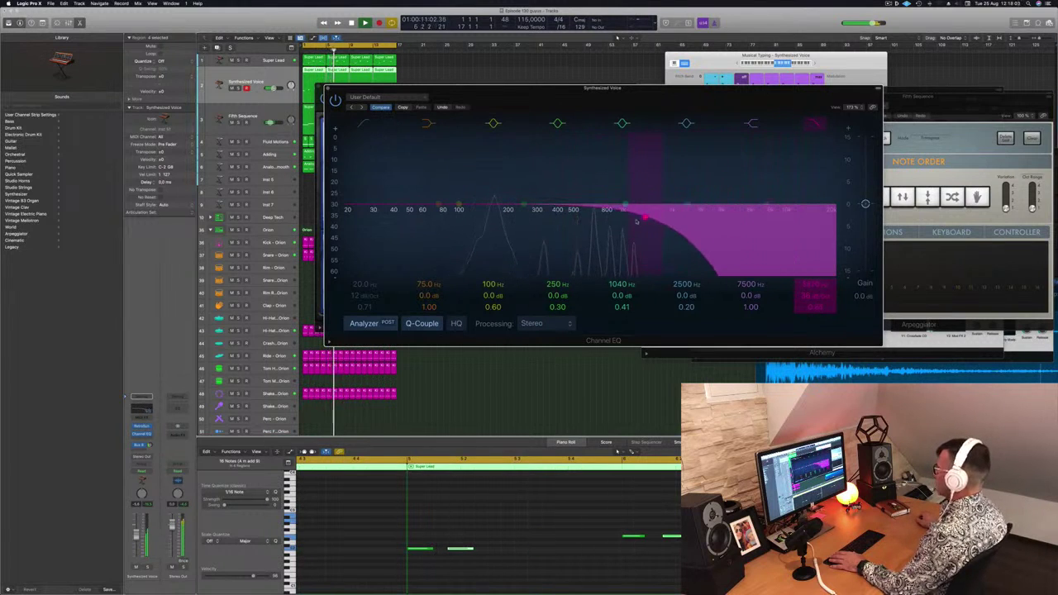
click(360, 108)
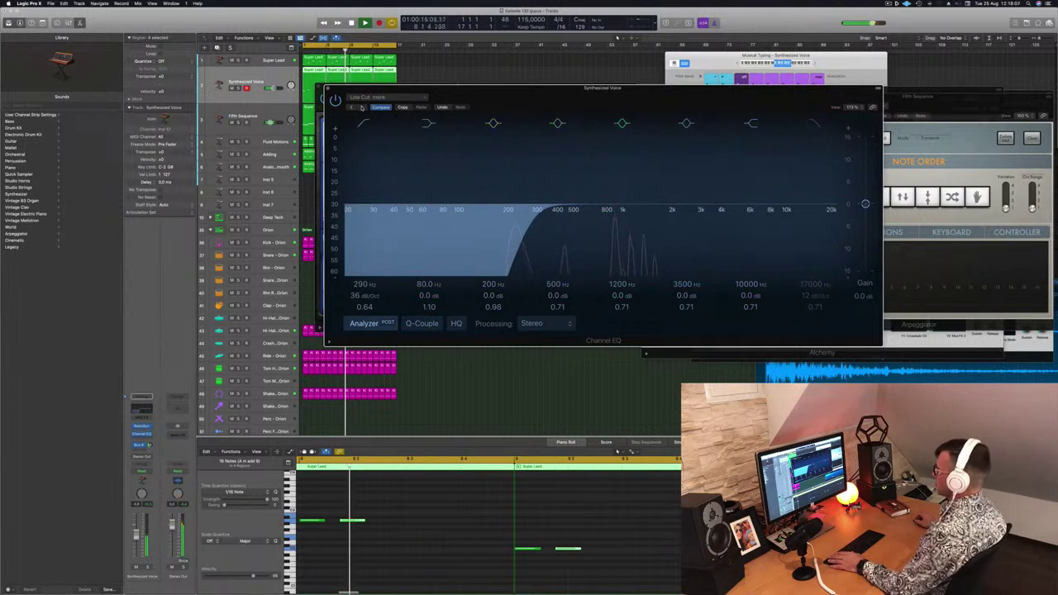
click(361, 108)
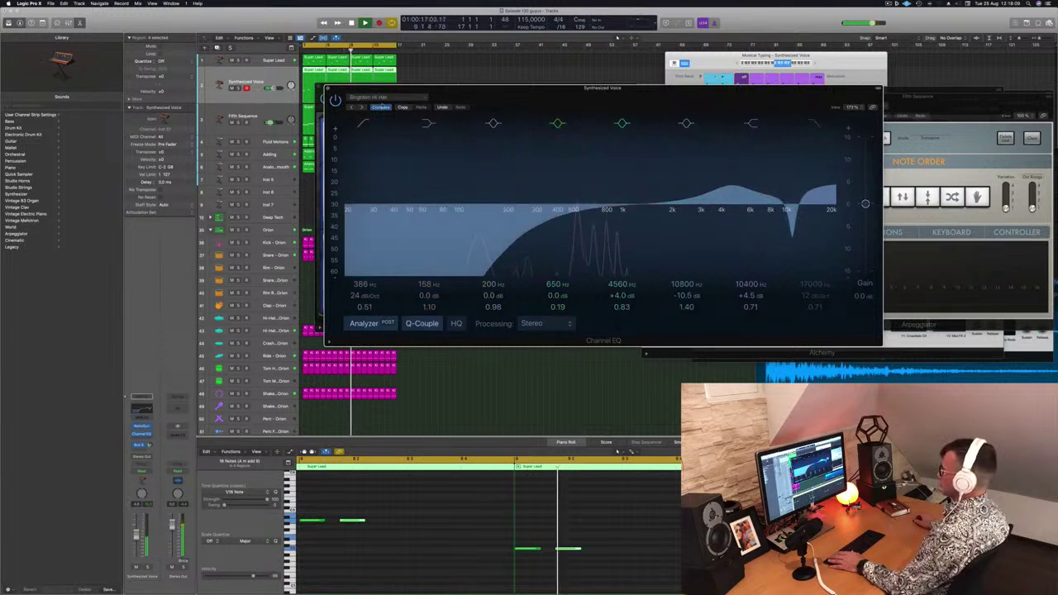
- Recall the default setting in the duplicated track's Channel EQ and close the EQ
click(372, 98)
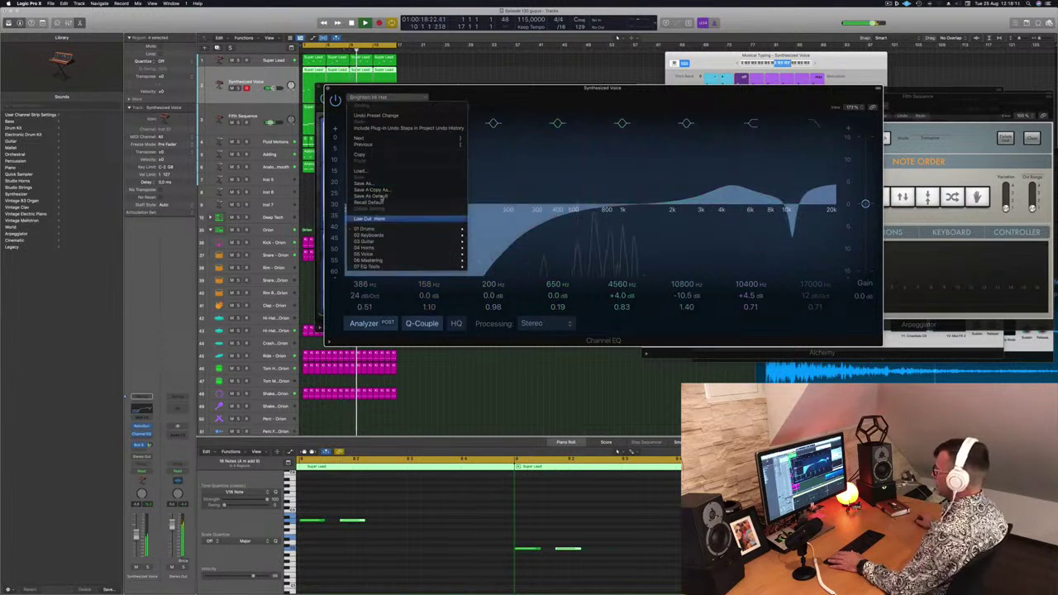
click(368, 202)
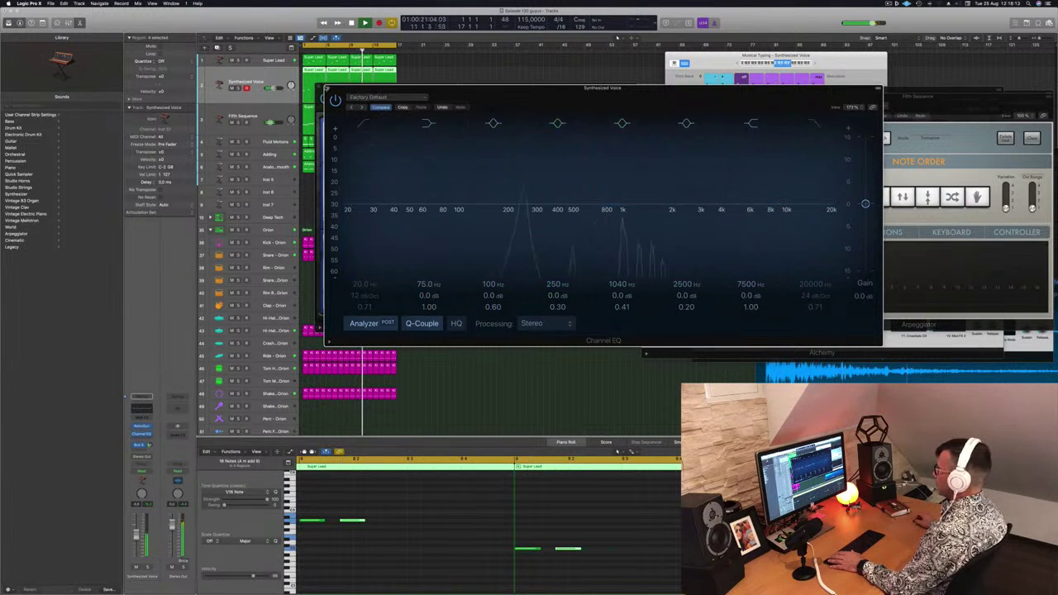
click(328, 89)
- Audition the Tri Pulse Lead and Airbass Synth presets in Retro Synth and load the Analog Funk preset
drag(340, 87, 369, 81)
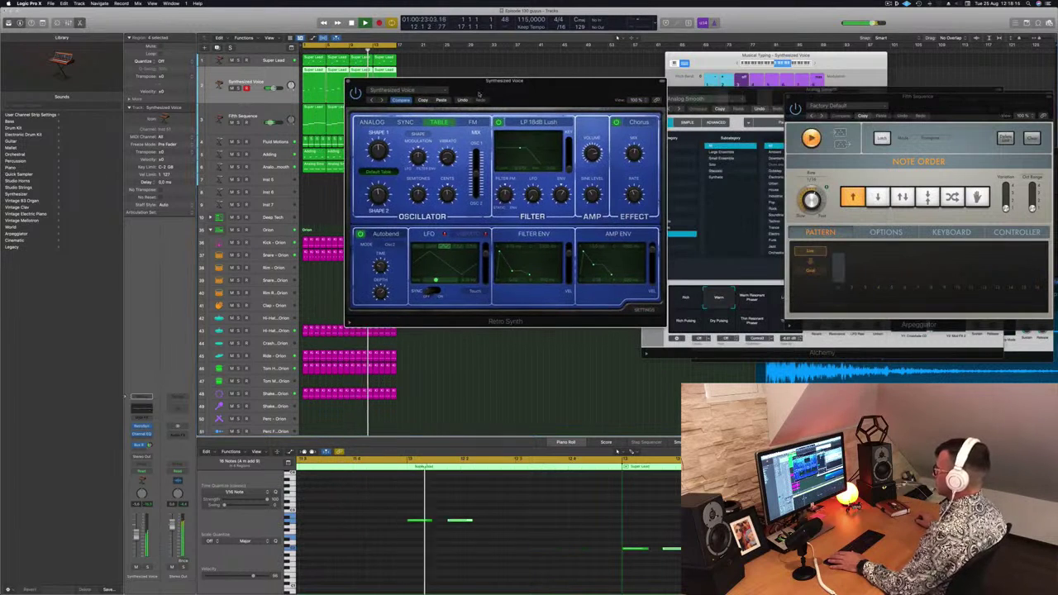
click(383, 100)
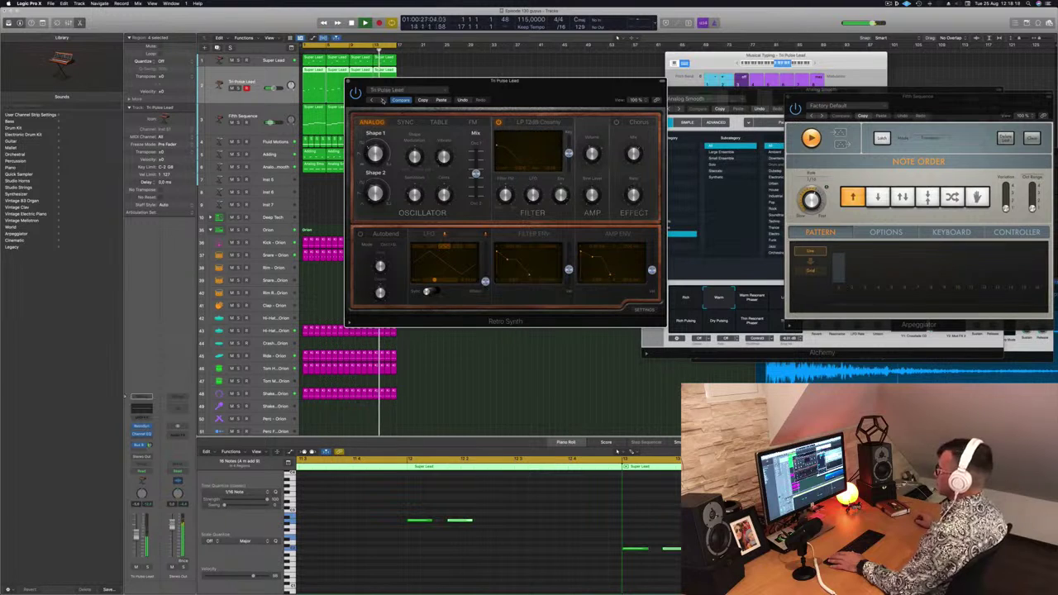
click(421, 93)
mouse_move(421, 231)
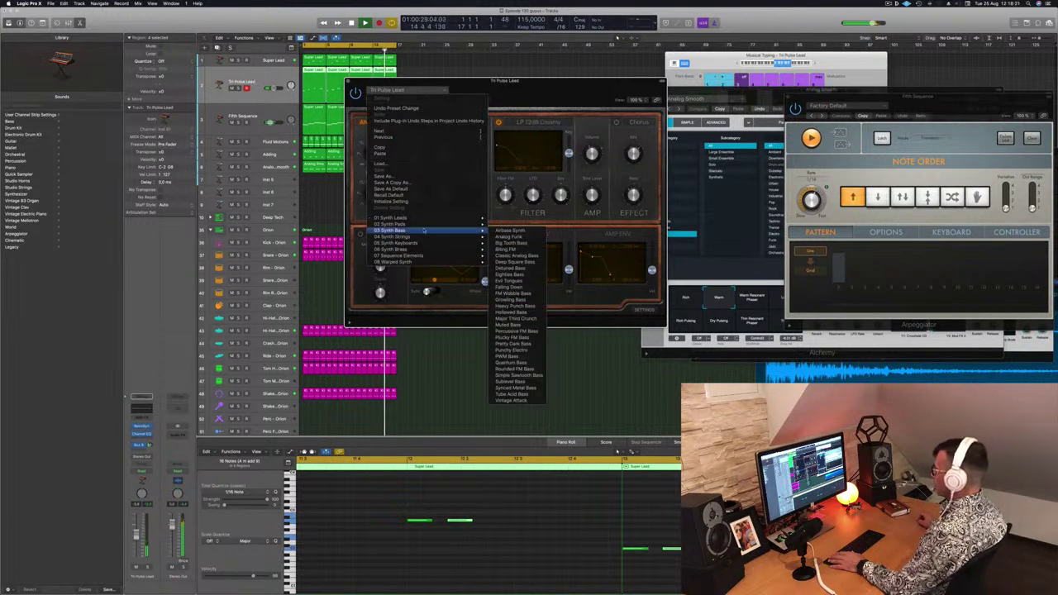
click(520, 230)
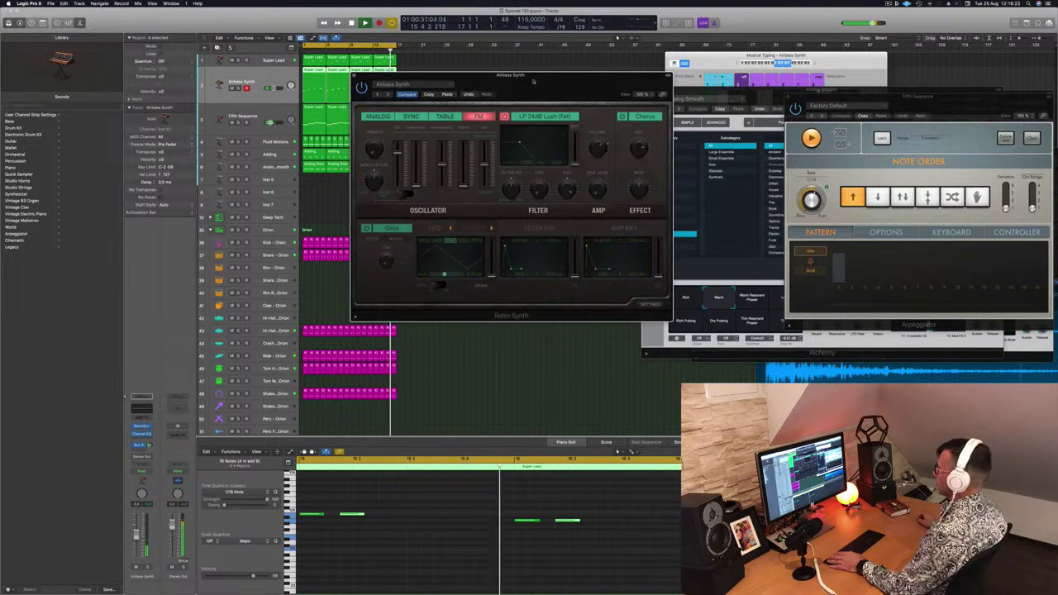
drag(536, 85, 555, 78)
click(399, 93)
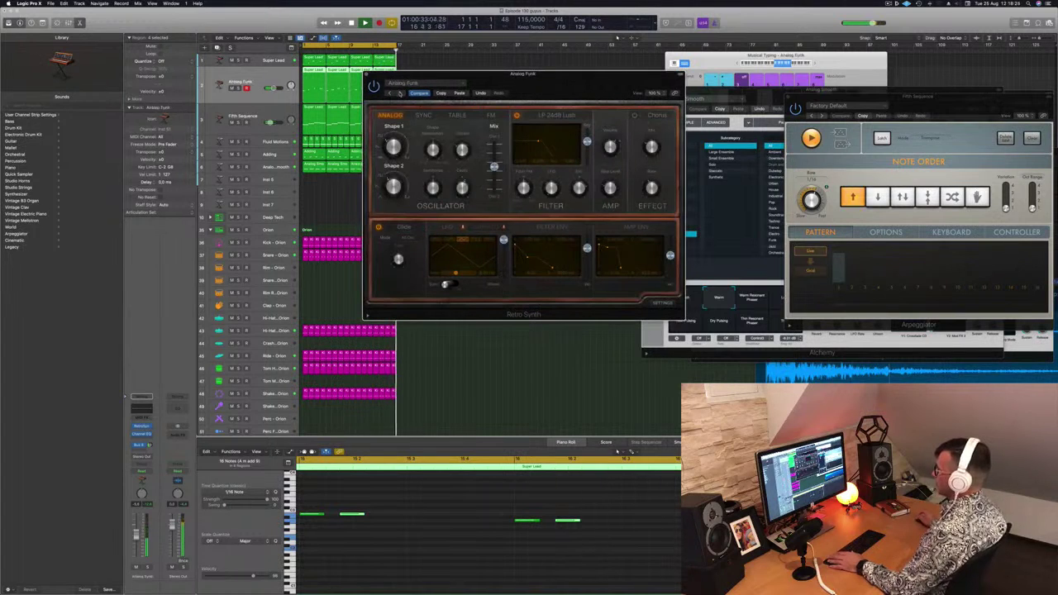
drag(463, 74, 513, 65)
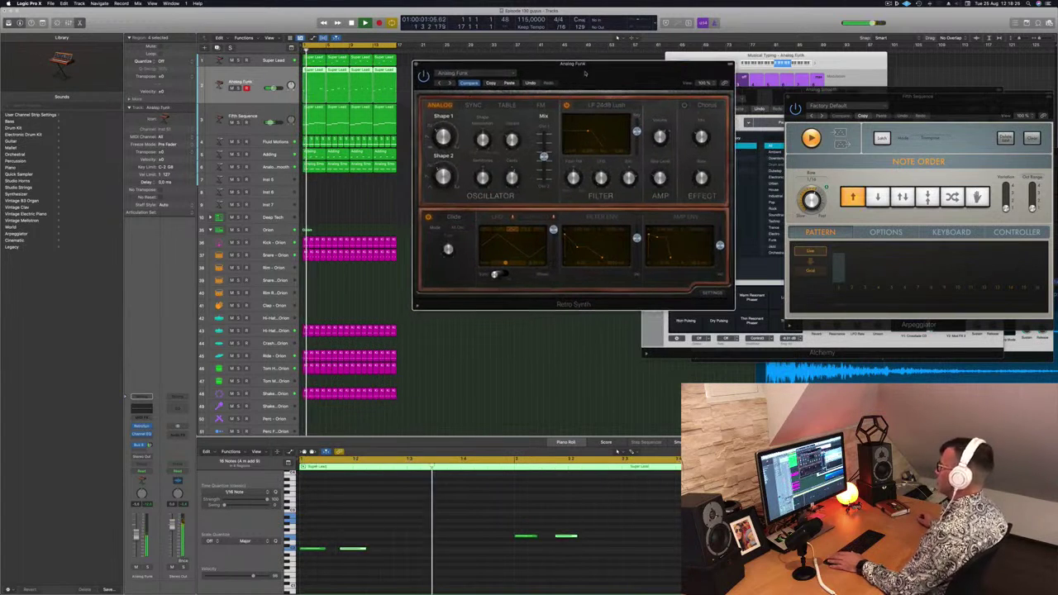
- Copy the second note of each bar in the Analog Funk track's regions about two beats later and close Retro Synth
click(629, 38)
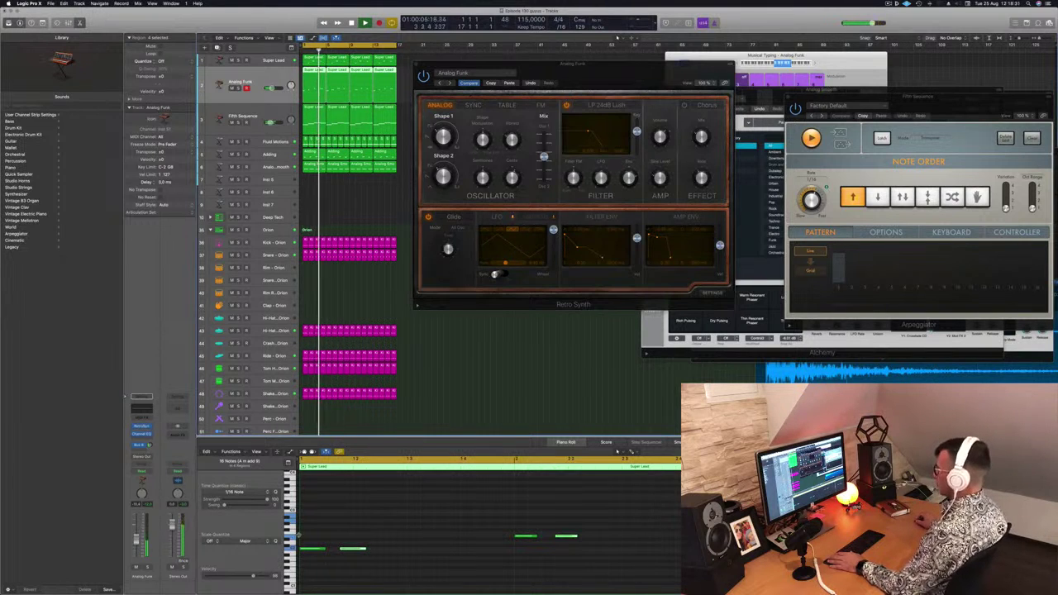
drag(410, 548, 426, 549)
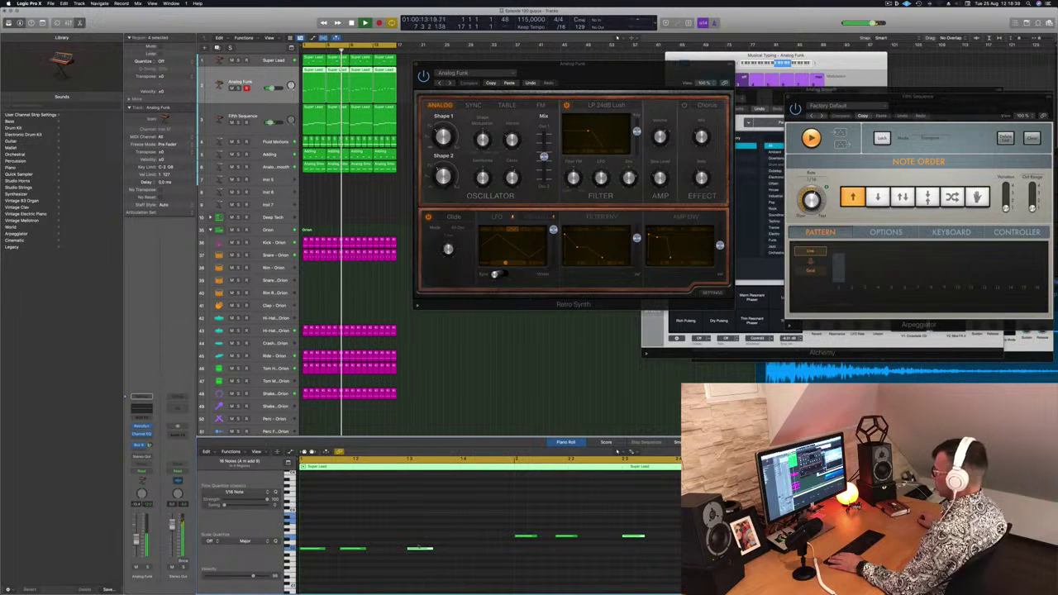
drag(419, 548, 454, 549)
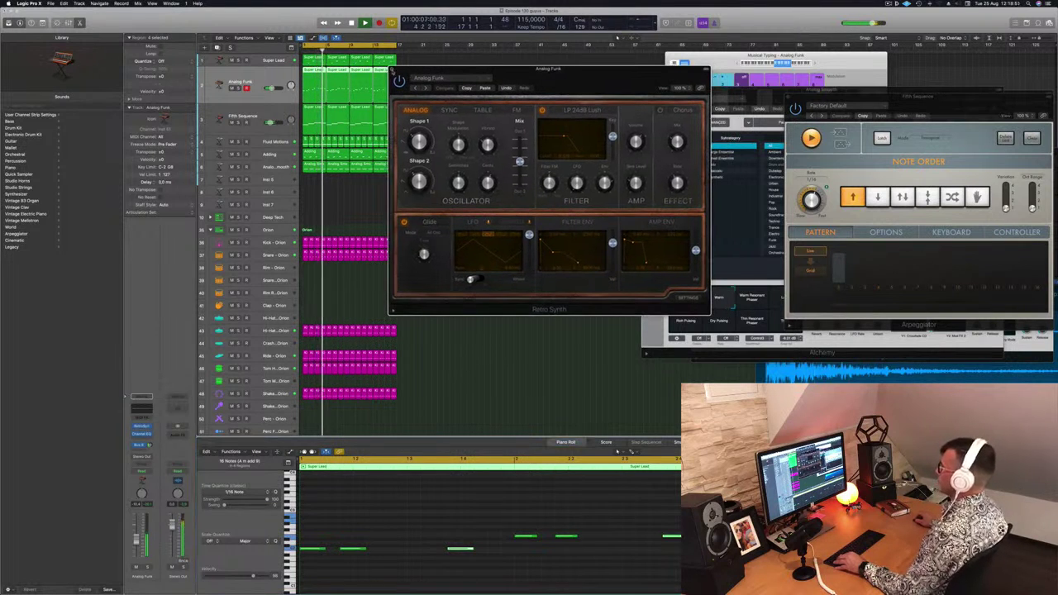
key(super+w)
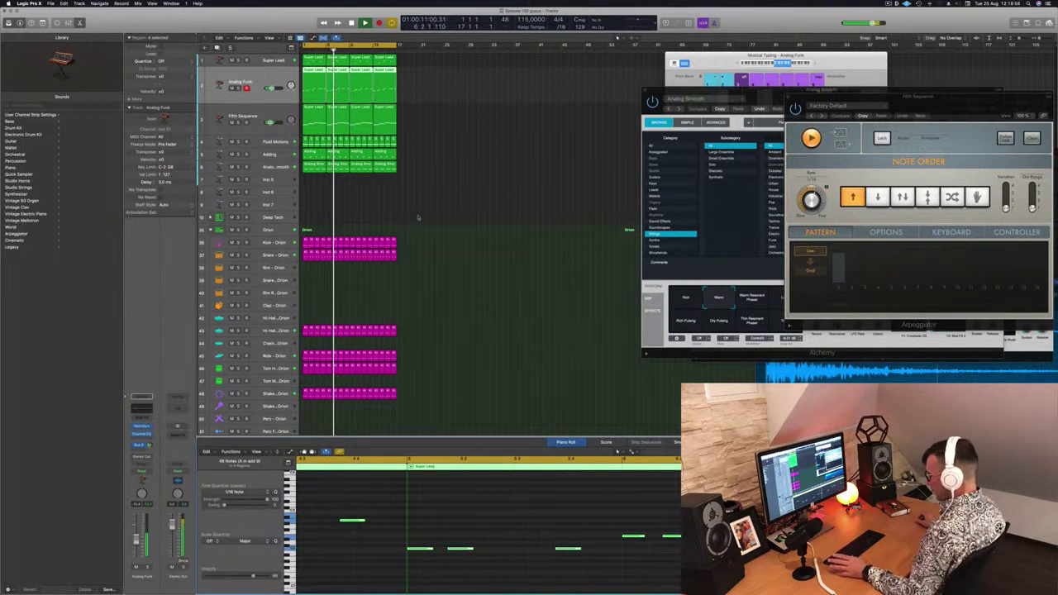
- Select all regions in the arrangement and repeat them three times, extending the song to bar 65
click(417, 216)
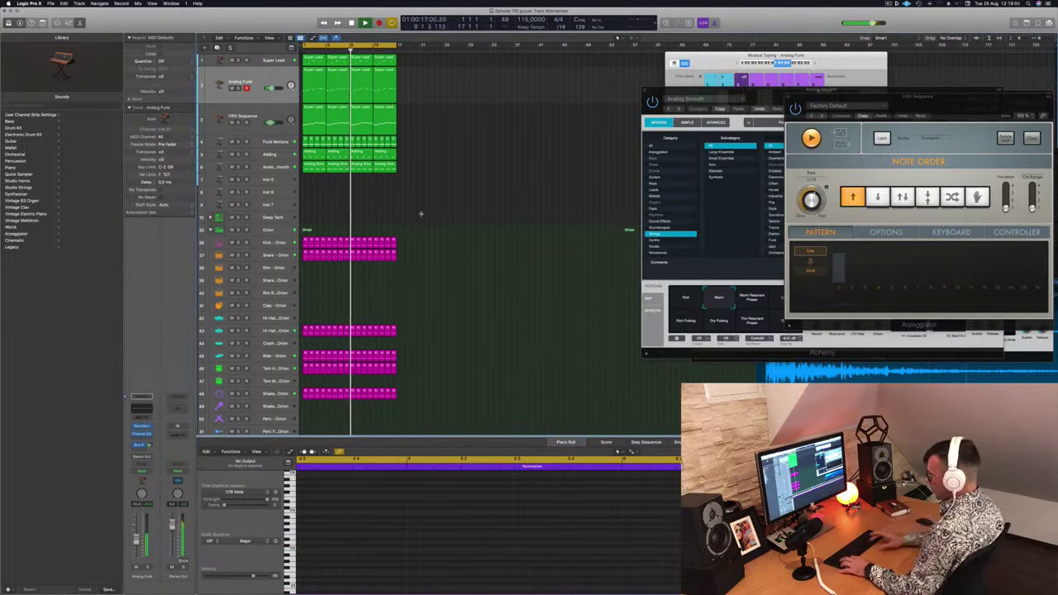
key(super+a)
key(super+r)
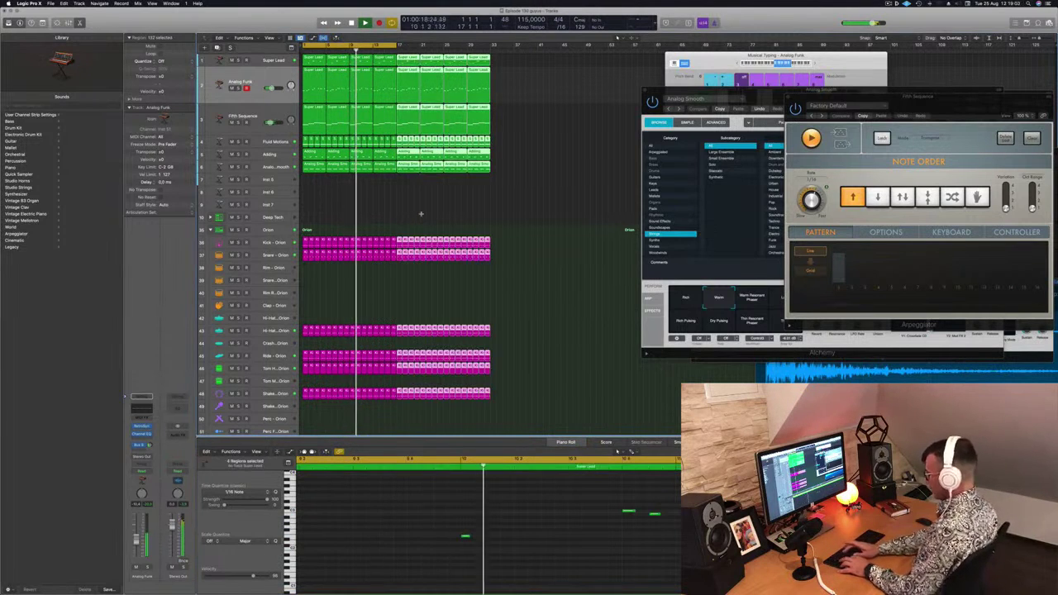
key(super+r)
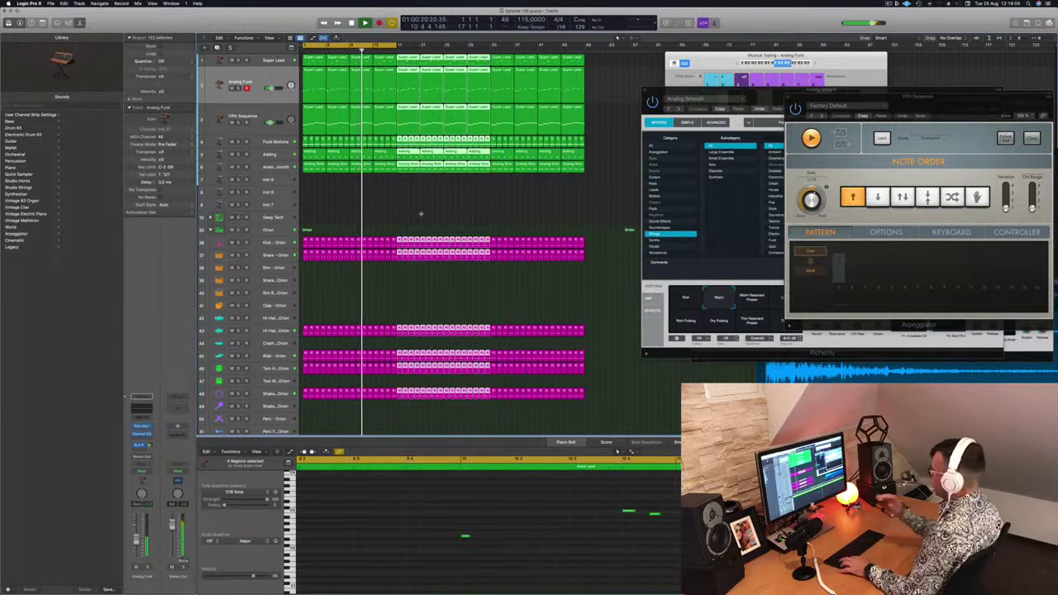
key(super+r)
- Move the Musical Typing and Analog Smooth windows off the arrangement and extend the cycle range to bar 65
drag(776, 57, 1000, 62)
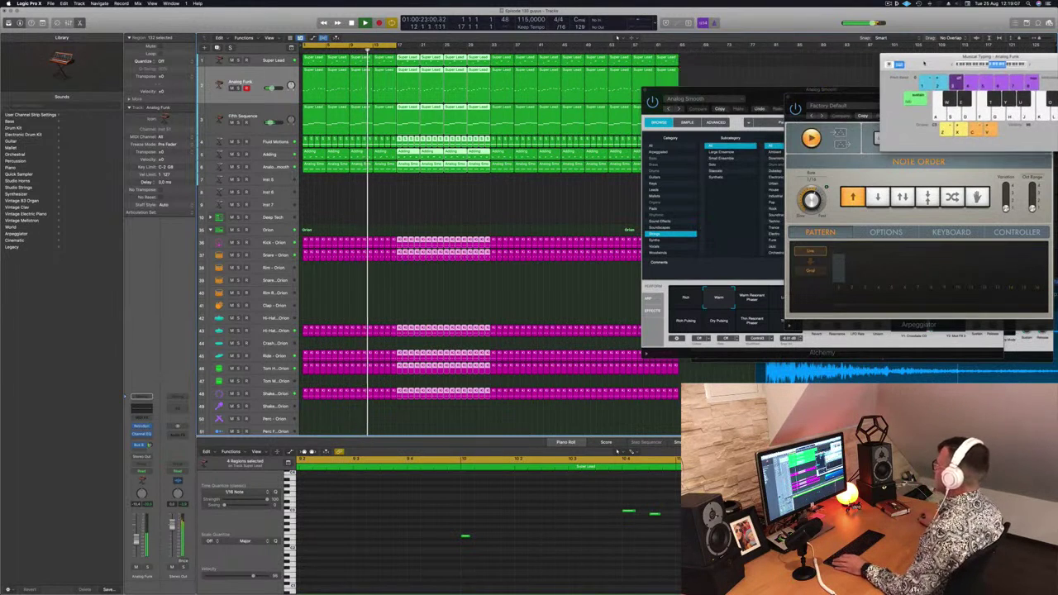
drag(764, 92, 907, 229)
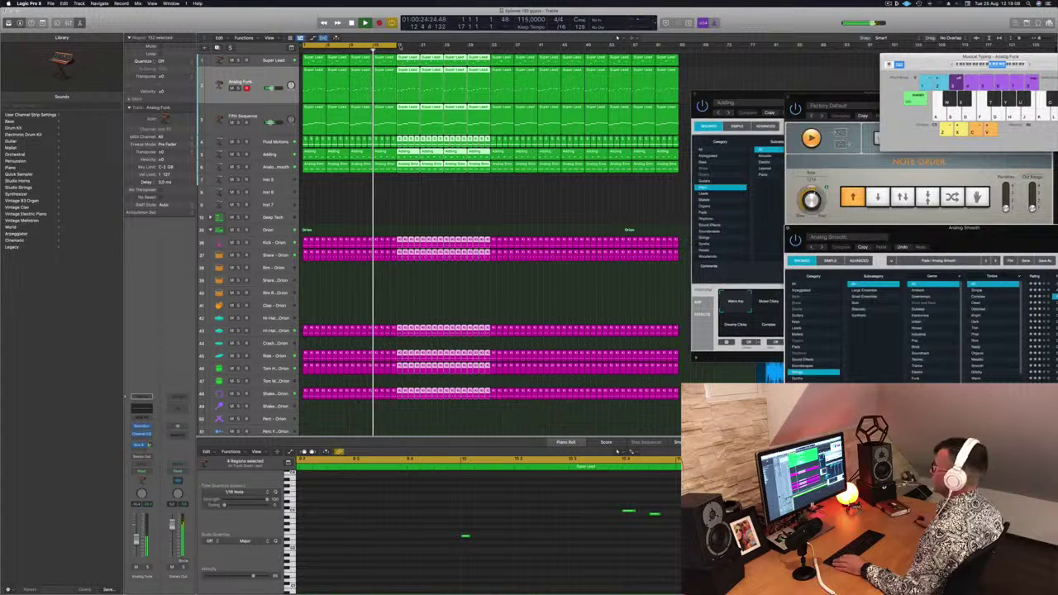
click(396, 47)
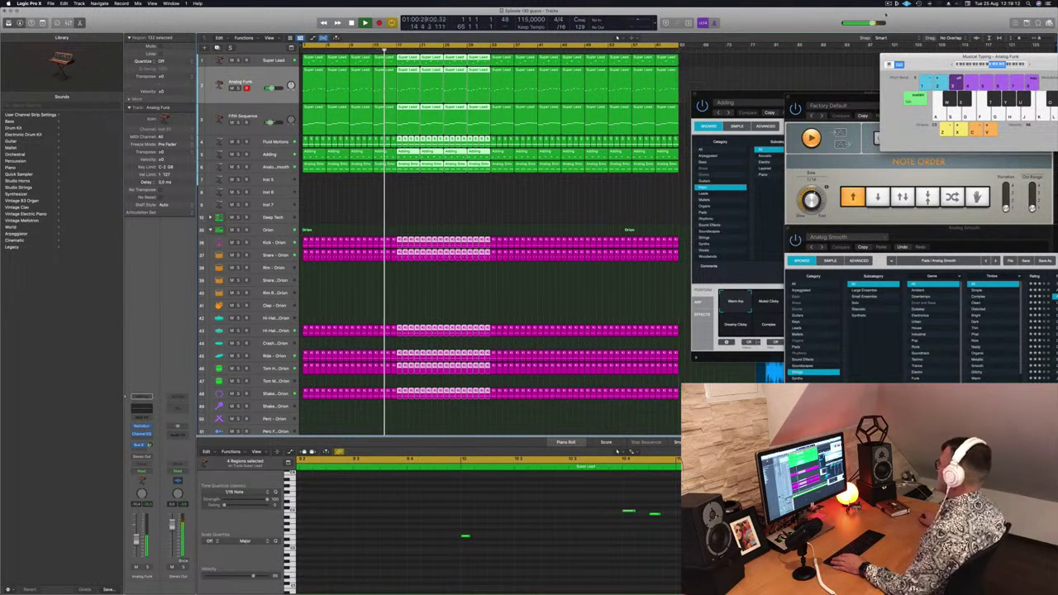
- Deselect the regions and close the Adding, Arpeggiator and Analog Smooth plug-in windows
click(891, 5)
click(902, 29)
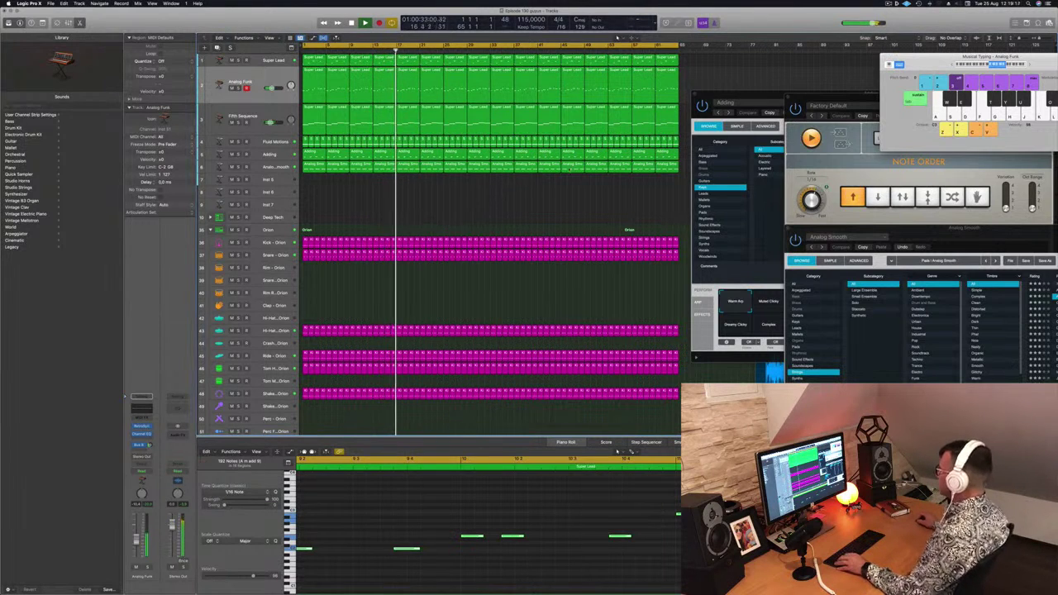
drag(745, 97, 735, 92)
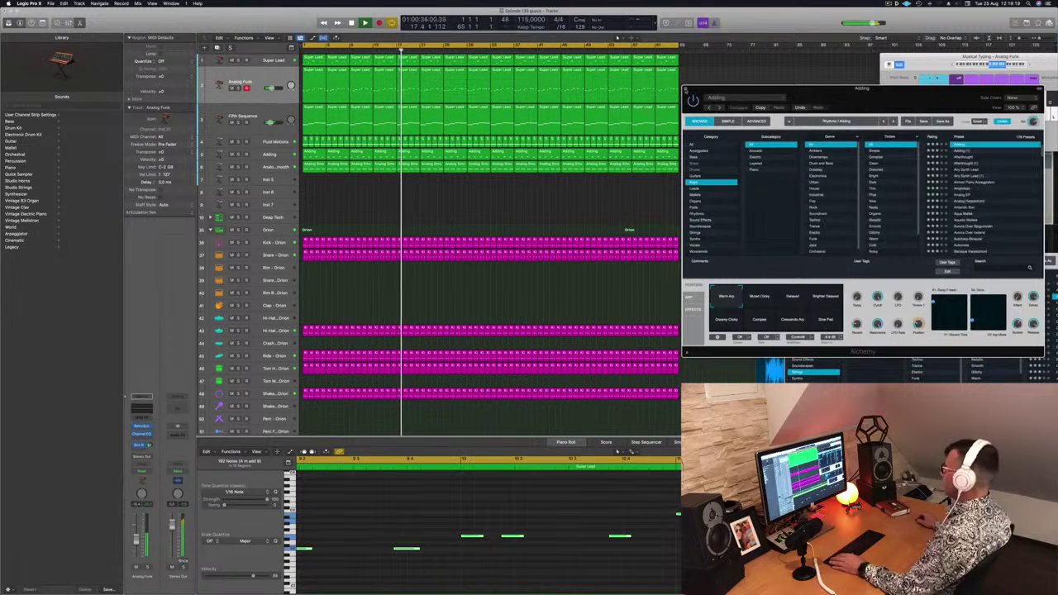
click(685, 88)
drag(835, 98, 618, 66)
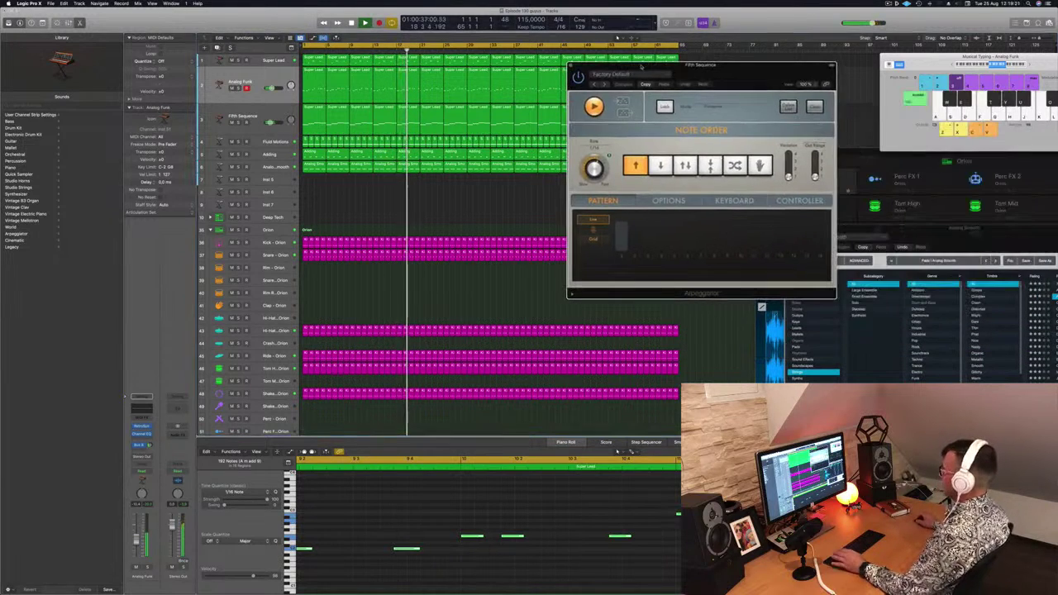
click(571, 65)
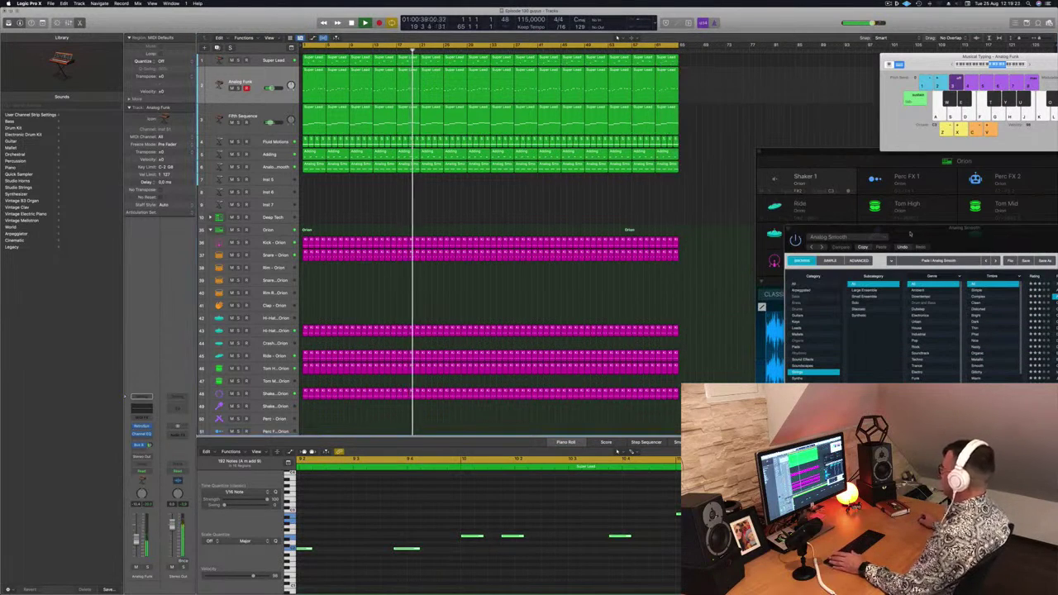
drag(909, 233, 785, 170)
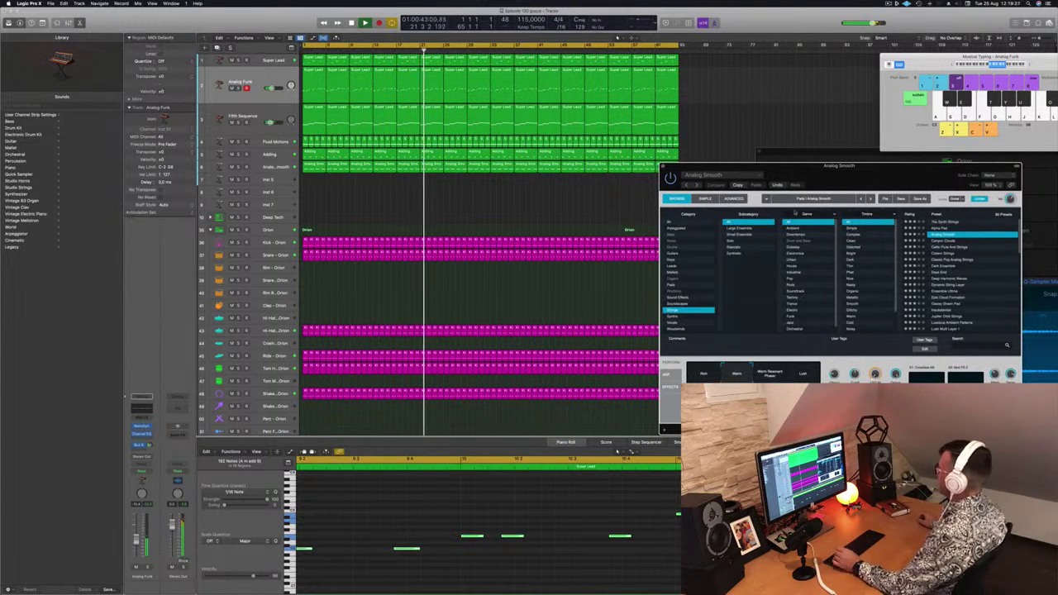
drag(785, 171, 758, 144)
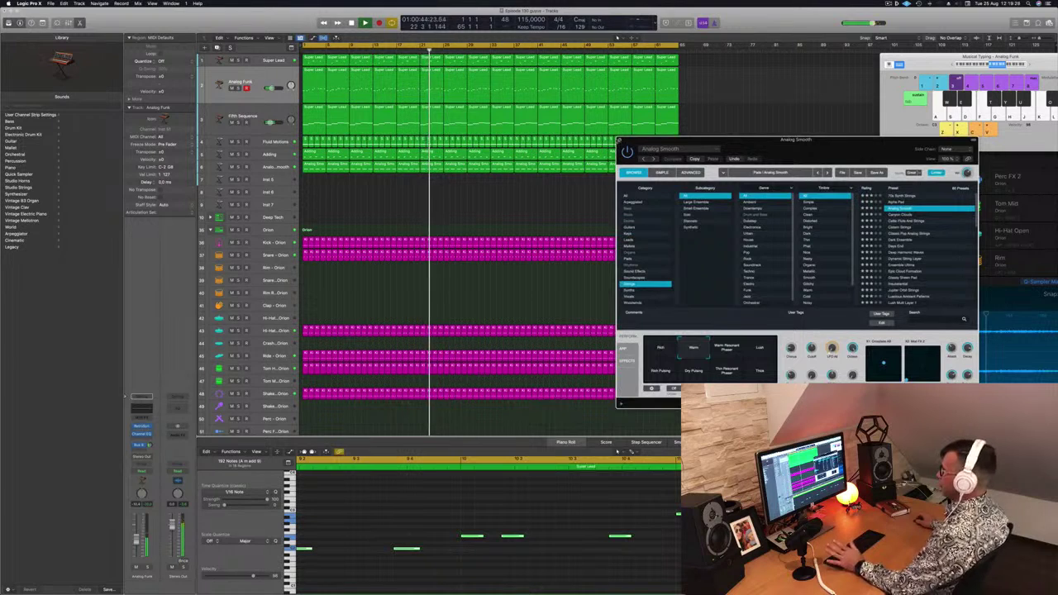
click(619, 142)
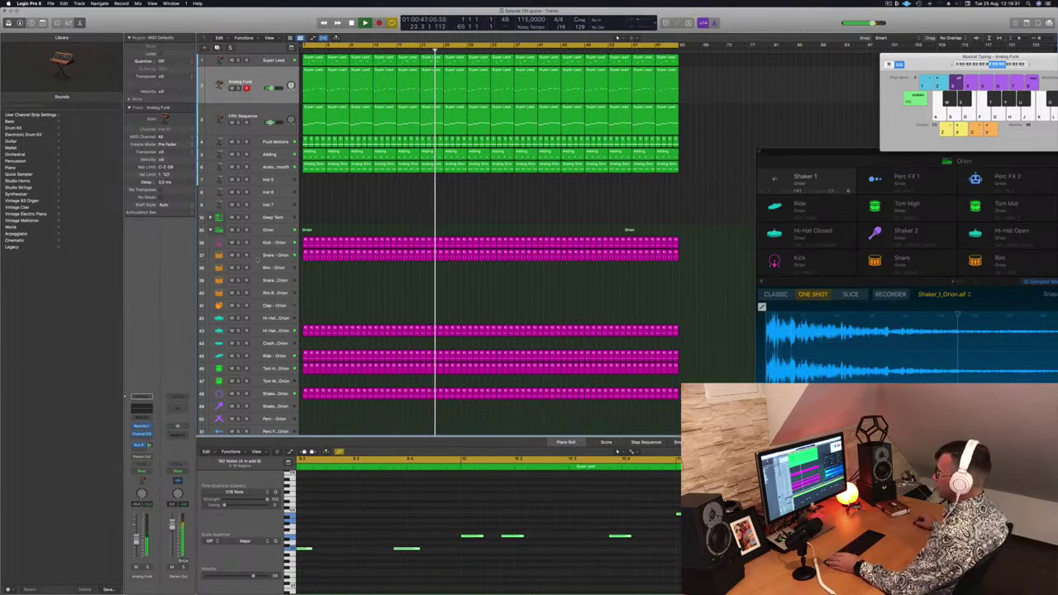
- Select the Snare - Orion track to show its channel strip and deselect its regions
click(274, 255)
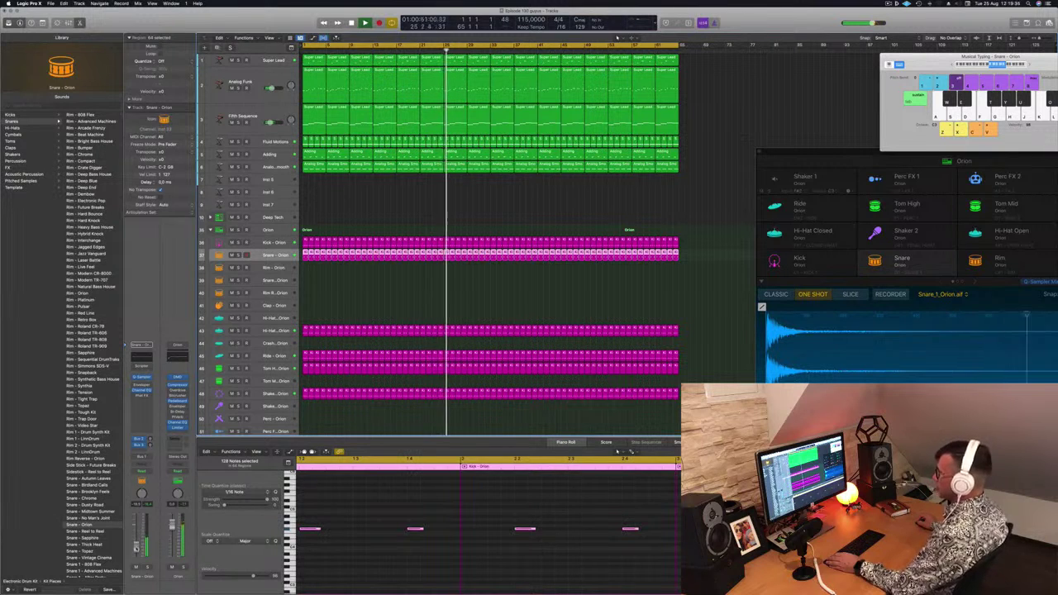
click(365, 214)
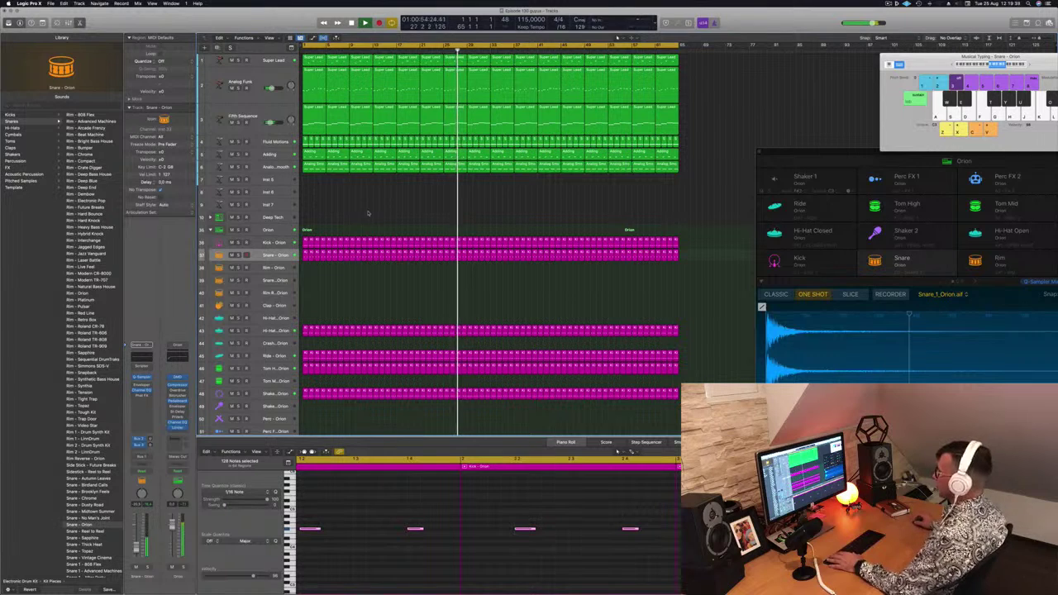
- Return the playhead to the start and delete the Super Lead track's regions before bar 17
key(Return)
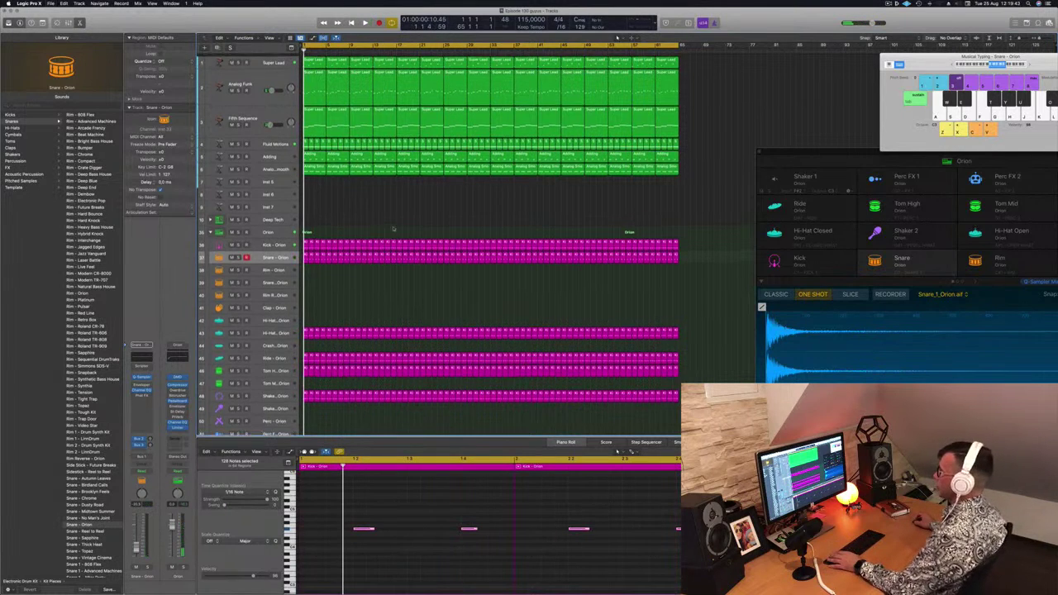
key(Return)
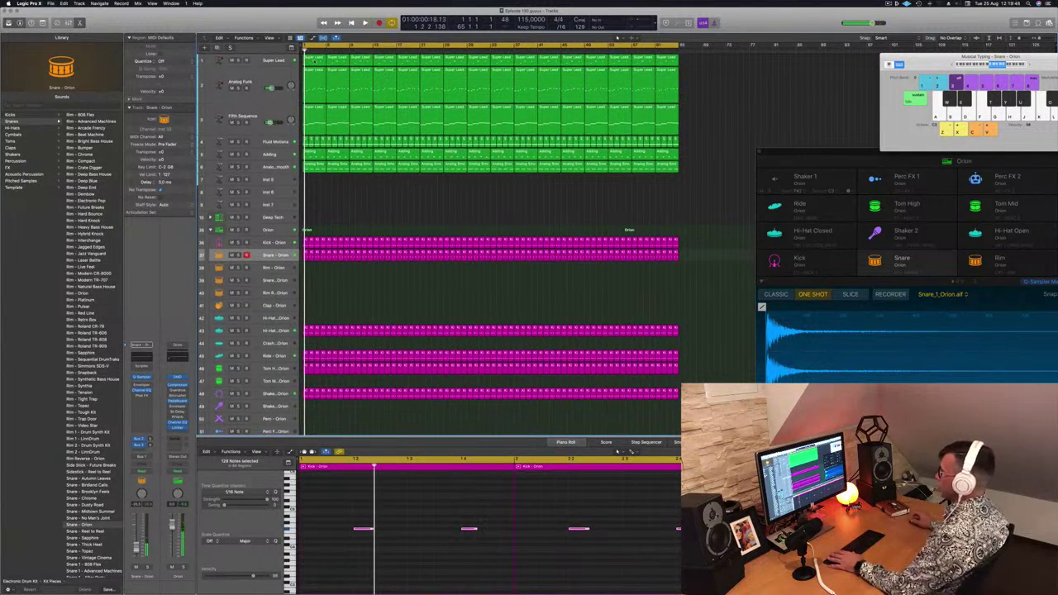
click(317, 67)
click(344, 63)
key(Delete)
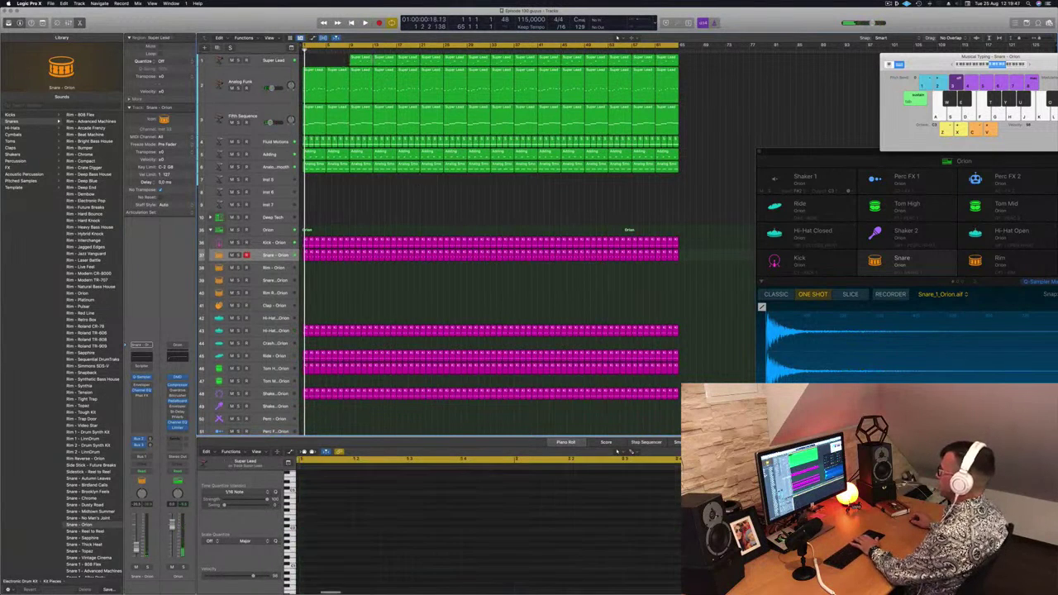
click(365, 63)
key(Delete)
click(388, 63)
key(Delete)
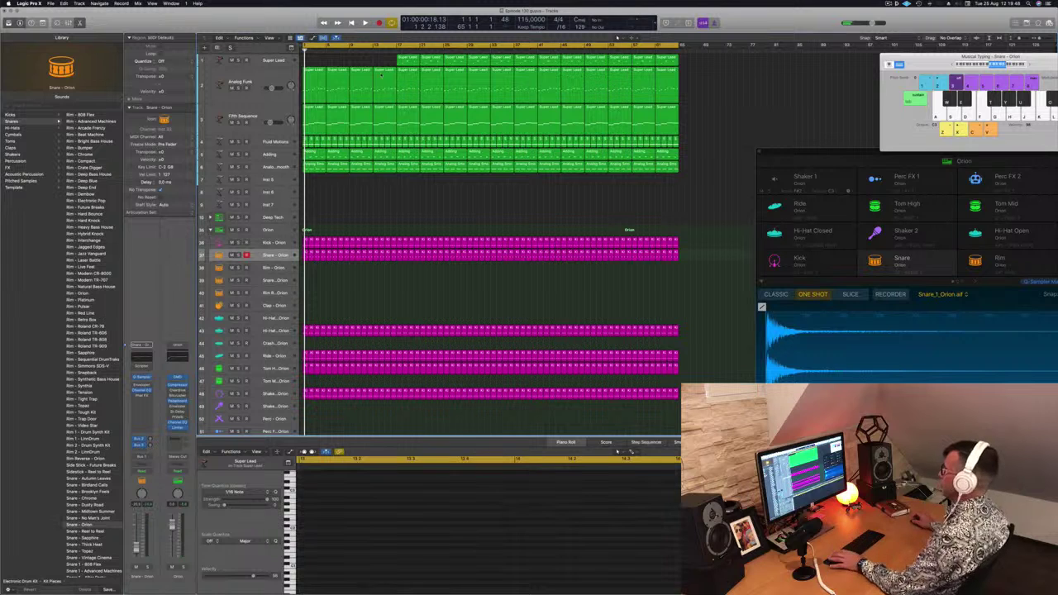
- Audition the Analog Funk track in solo, unsolo it and delete its regions before bar 17
key(space)
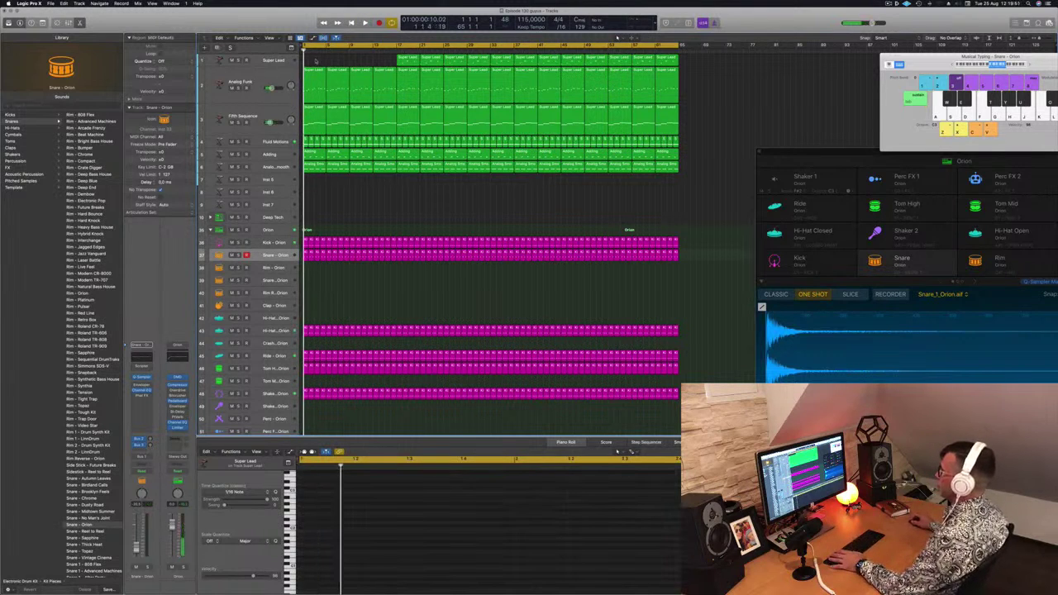
click(238, 89)
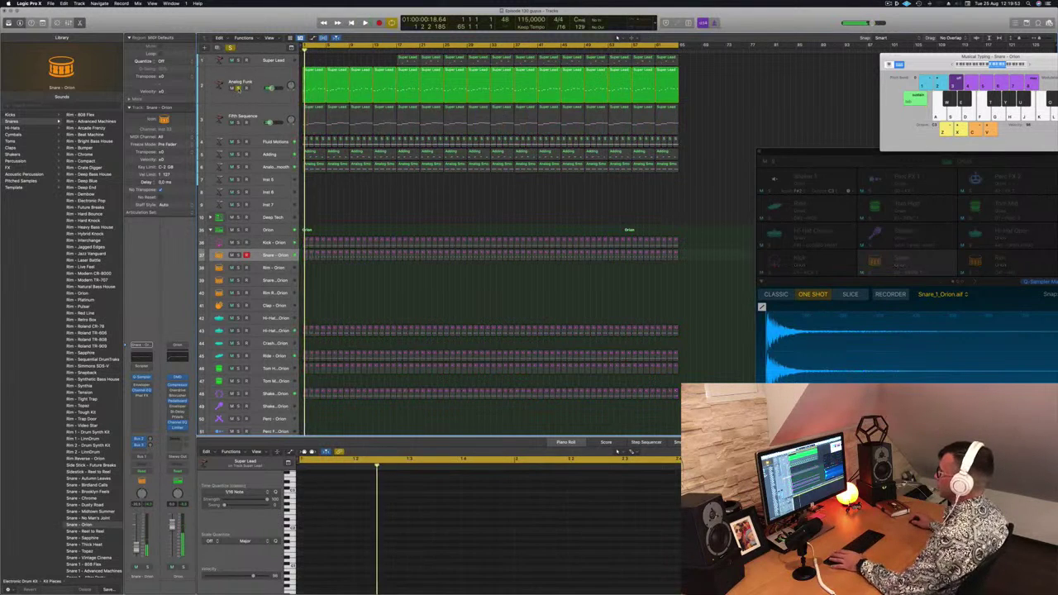
key(space)
click(238, 88)
key(space)
key(space)
drag(311, 62, 384, 74)
key(BackSpace)
- Play the intro and audition the Fluid Motions track in solo, leaving its solo off and its regions deselected
key(space)
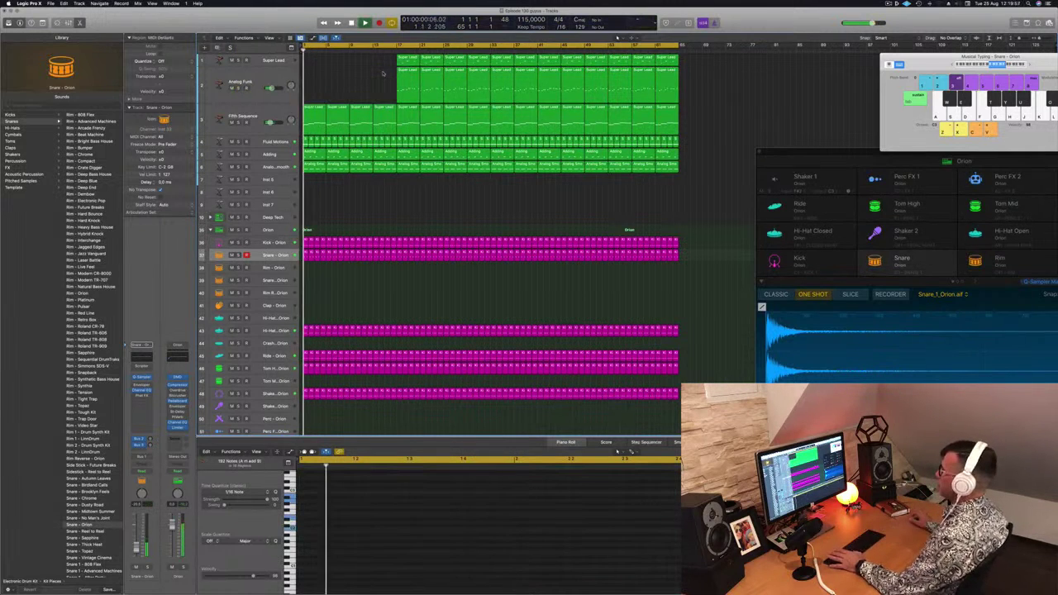
click(272, 112)
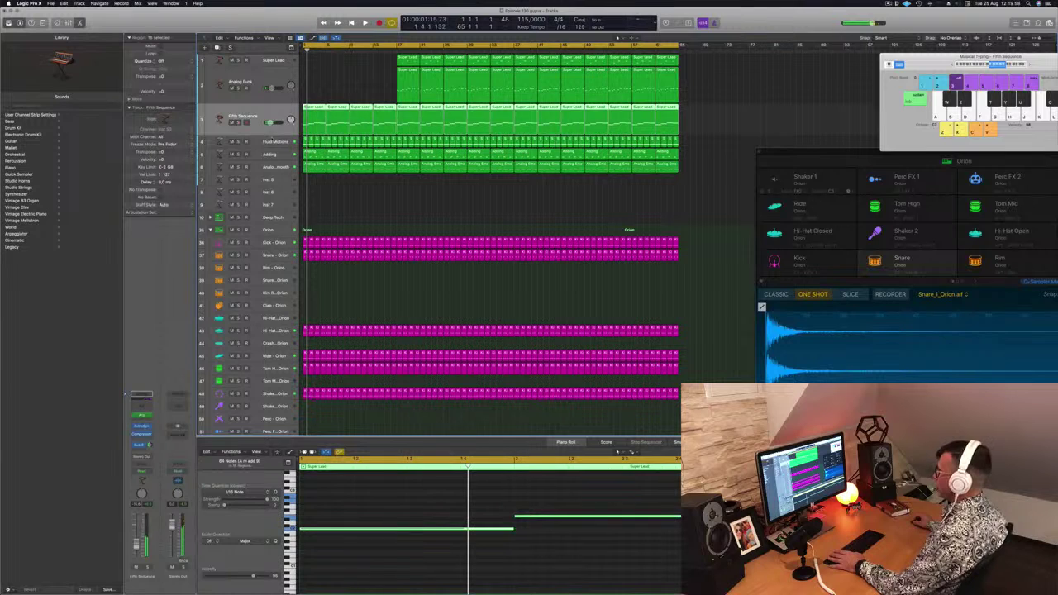
click(273, 141)
click(246, 142)
key(space)
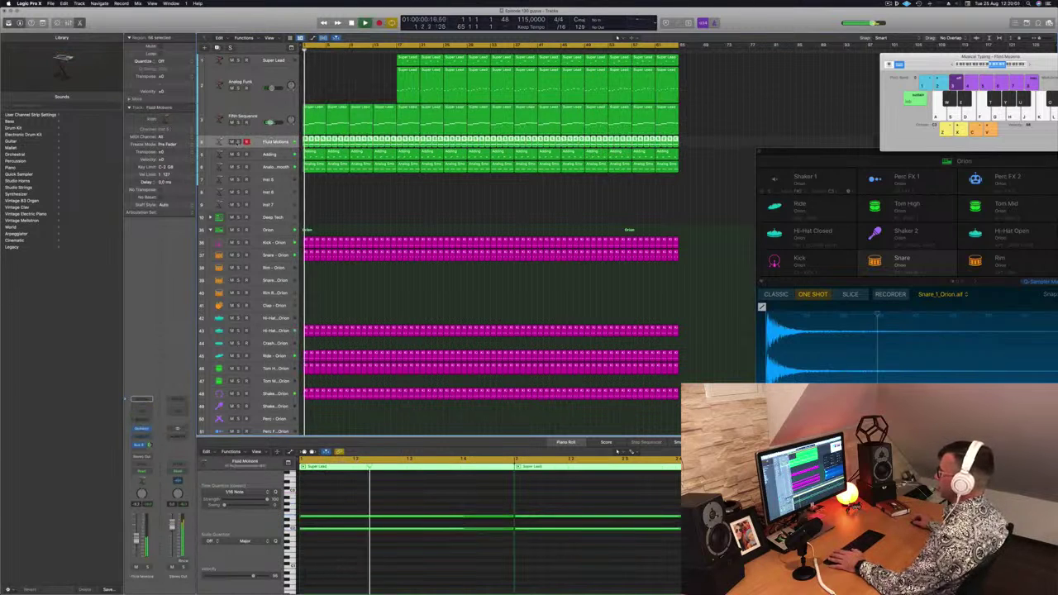
click(239, 142)
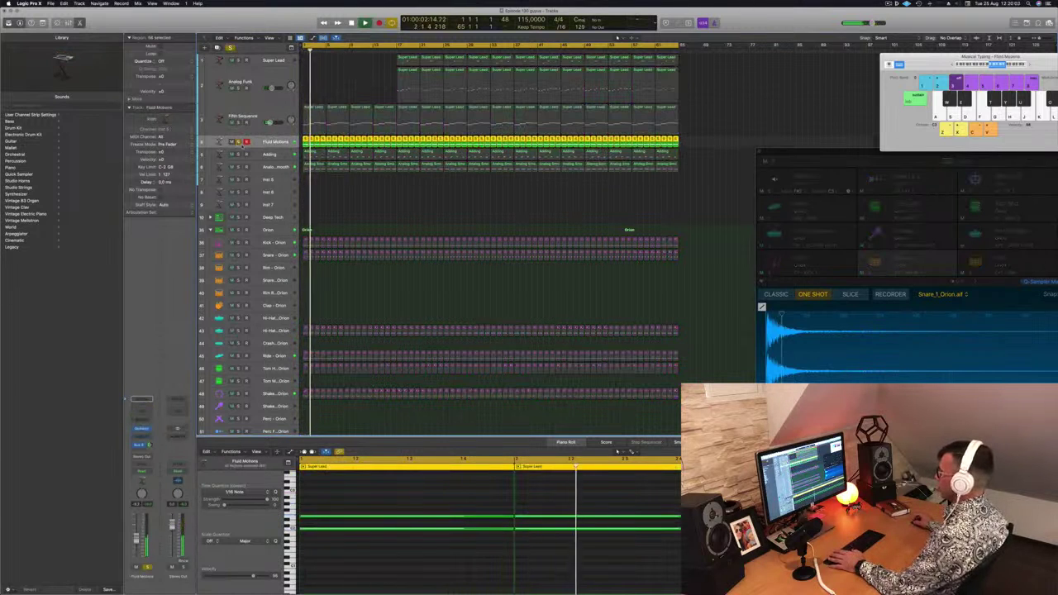
click(239, 142)
click(356, 203)
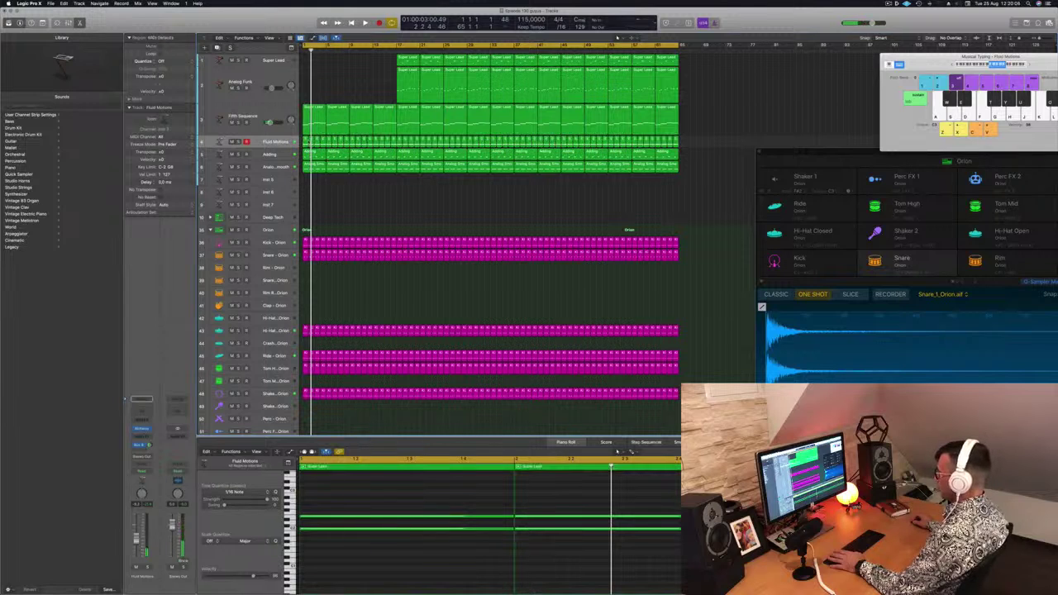
- Delete the Fluid Motions track's regions before bar 17
click(307, 141)
key(Delete)
click(312, 141)
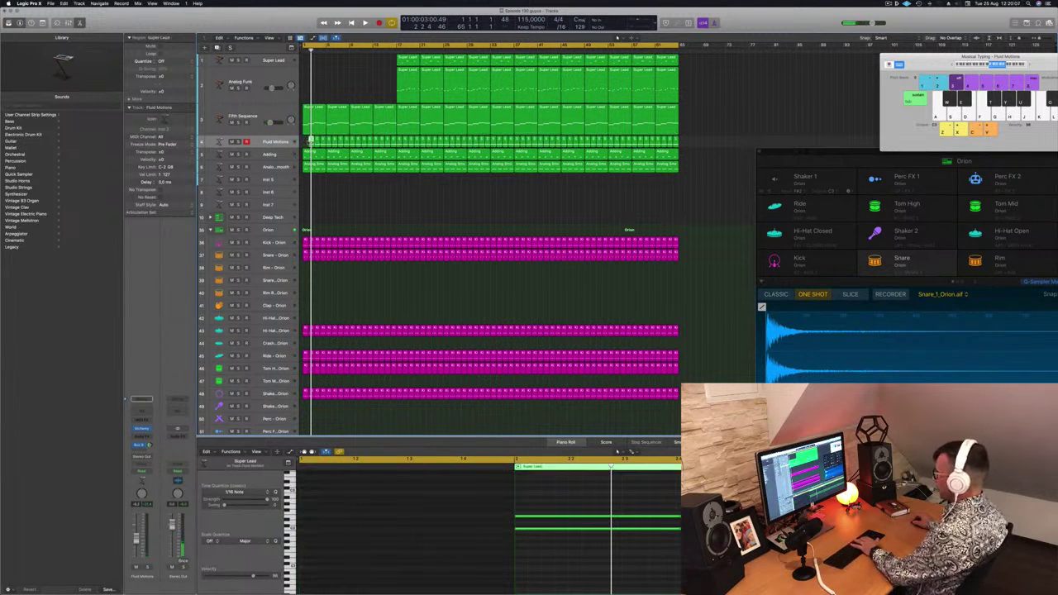
key(Delete)
drag(312, 140, 396, 142)
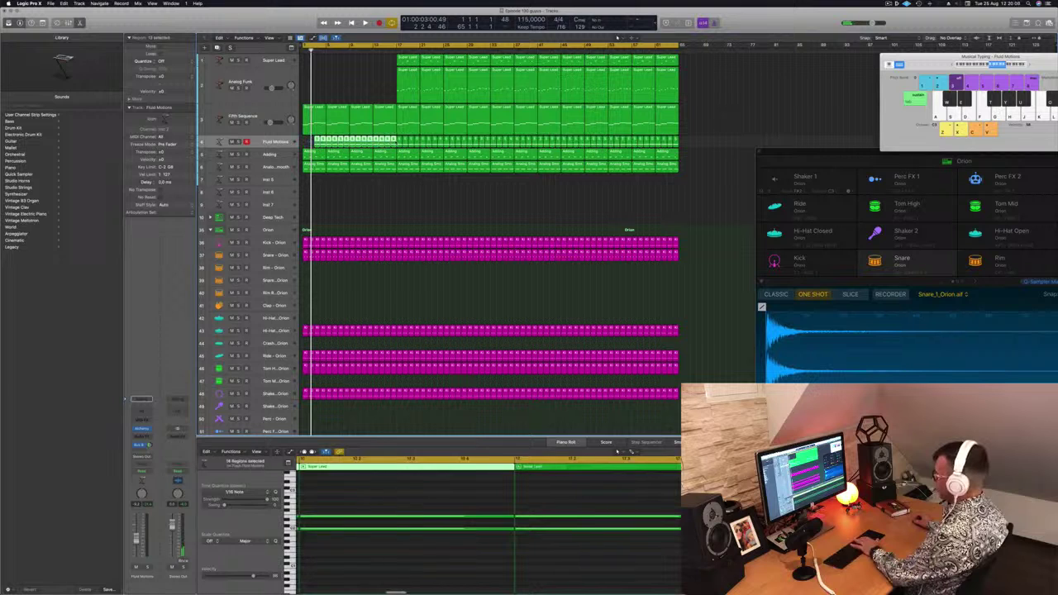
key(Delete)
- Audition the Analog Smooth and Adding tracks in solo, and delete the Adding regions before bar 17
key(space)
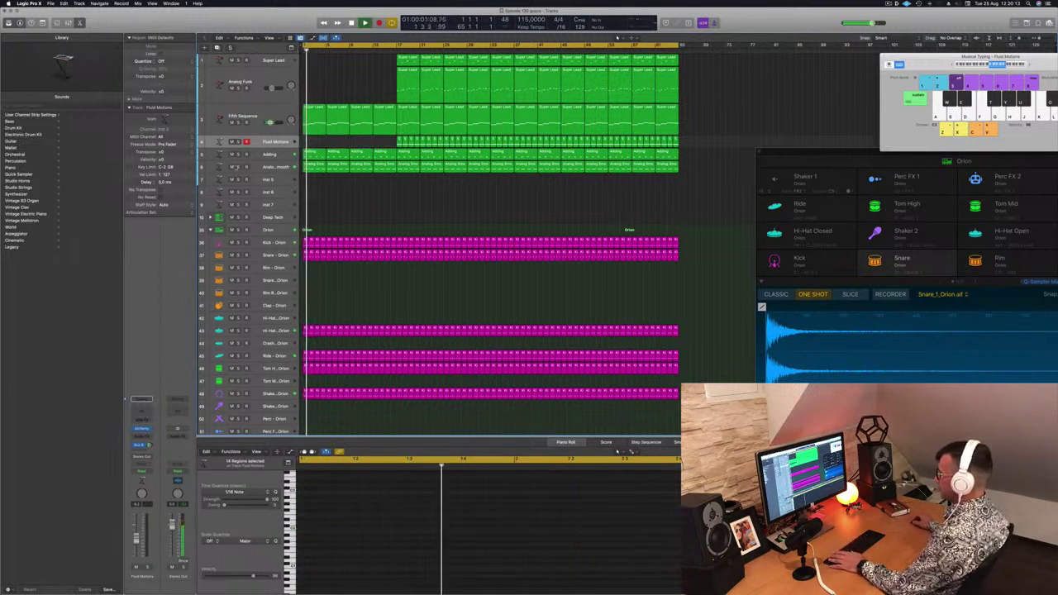
click(238, 167)
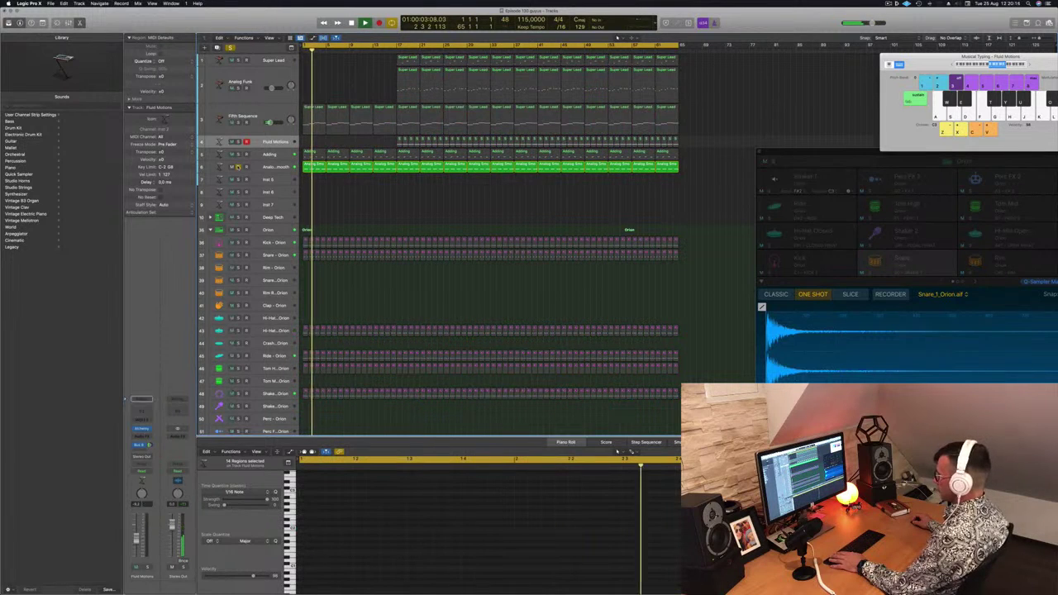
click(238, 167)
click(238, 155)
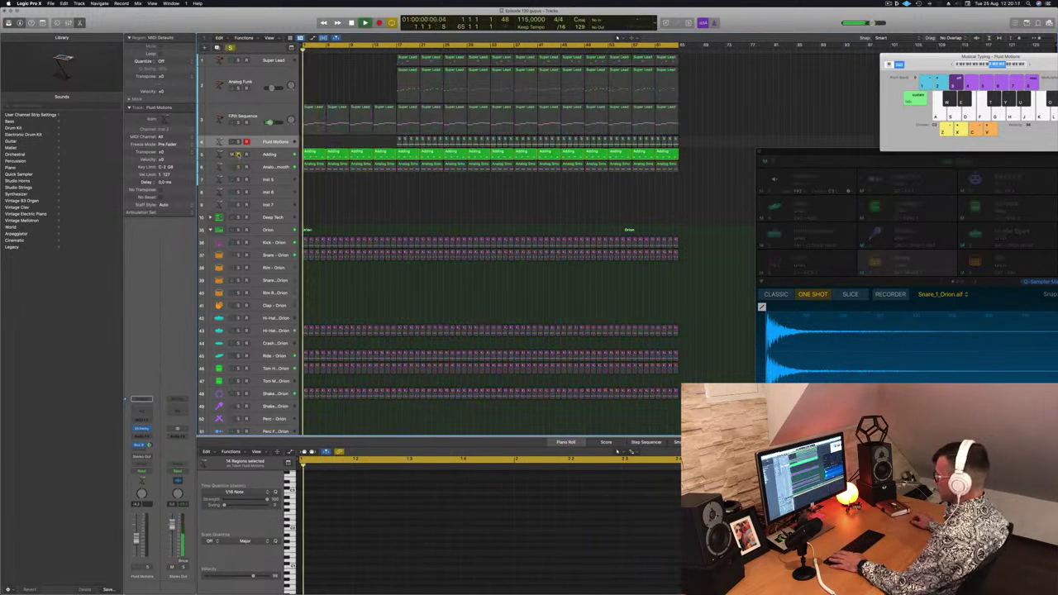
click(238, 155)
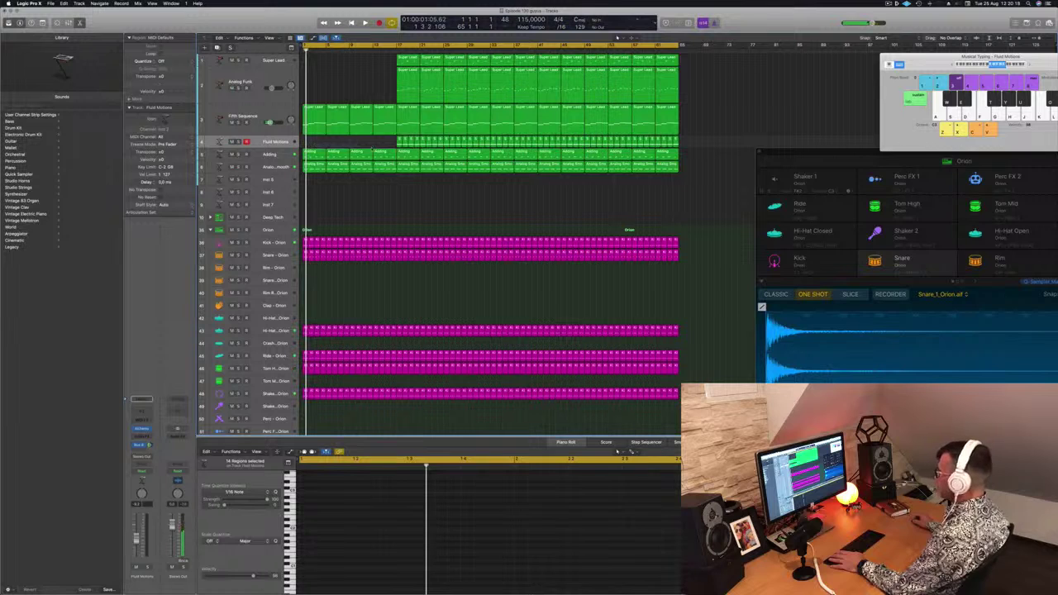
click(372, 152)
key(Delete)
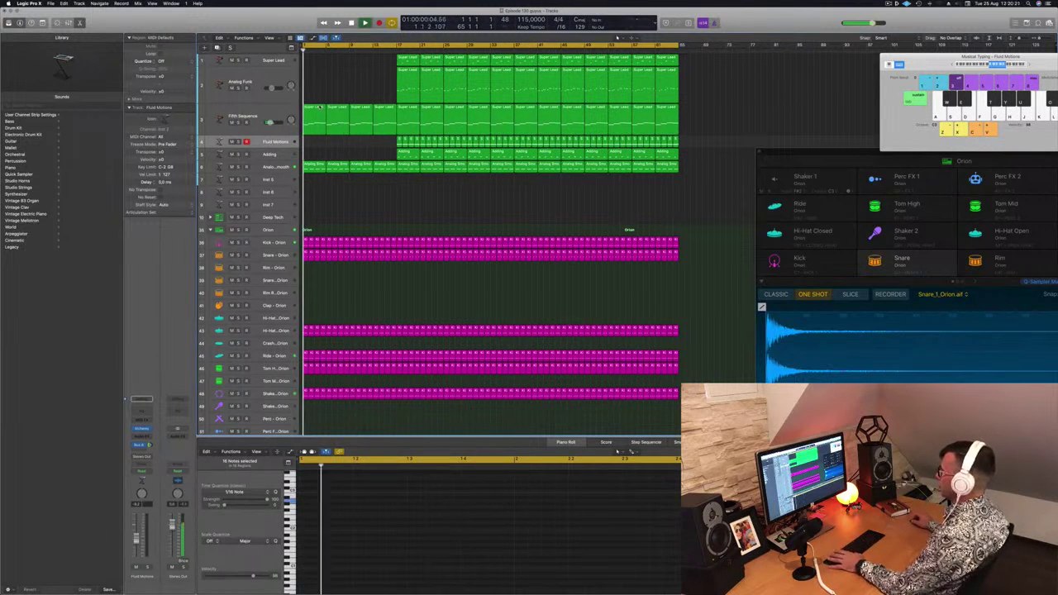
- Delete every note after bar 1 in the first region of the Fifth Sequence track
click(340, 124)
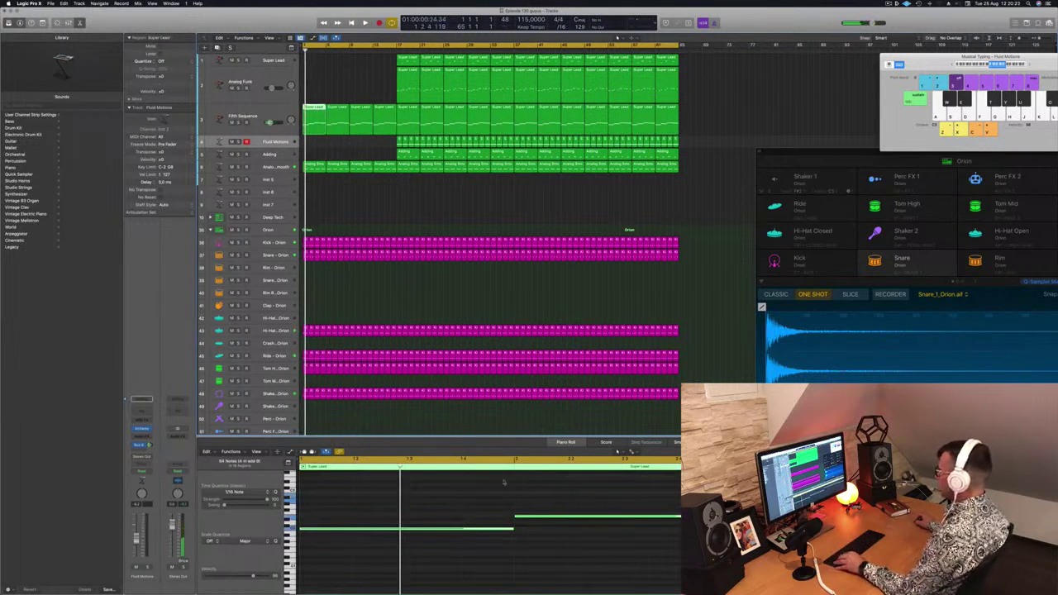
ctrl+alt+click(564, 539)
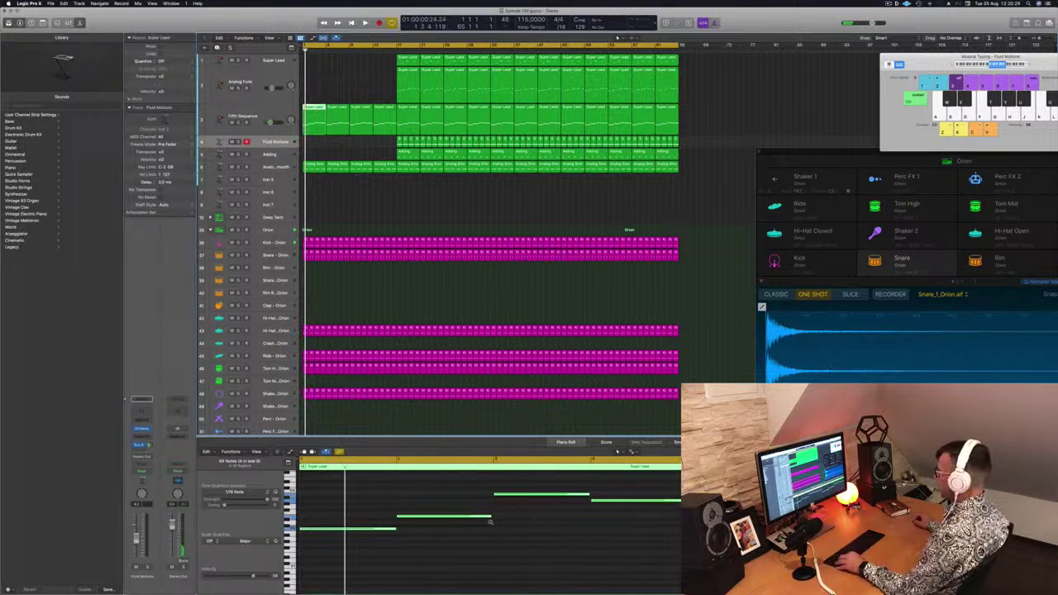
drag(453, 487, 602, 567)
key(Delete)
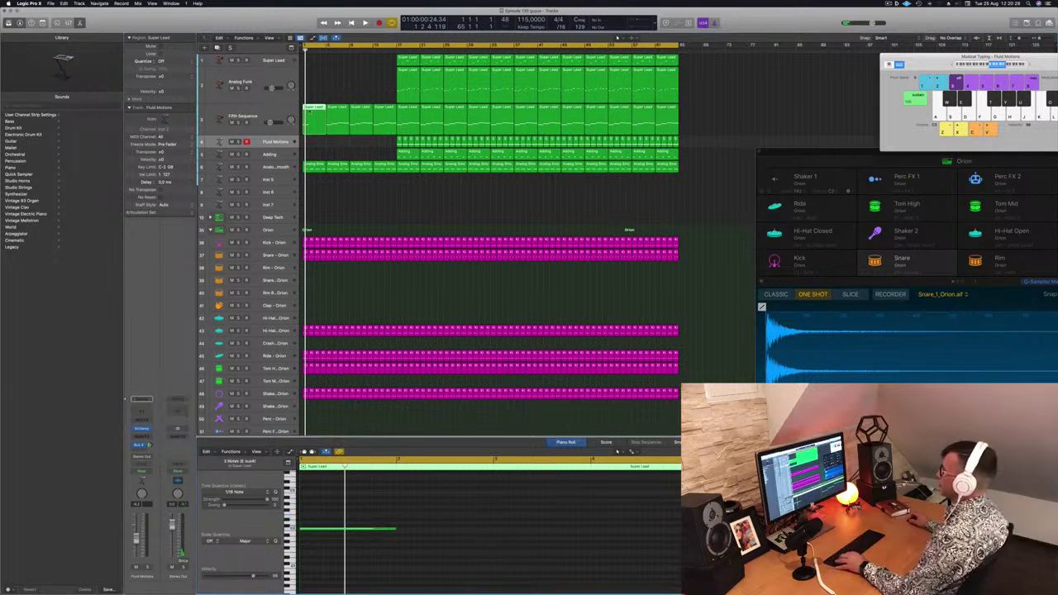
- Copy the remaining bar-long note at the same pitch into bars 2, 3 and 4 of the Fifth Sequence region
click(385, 528)
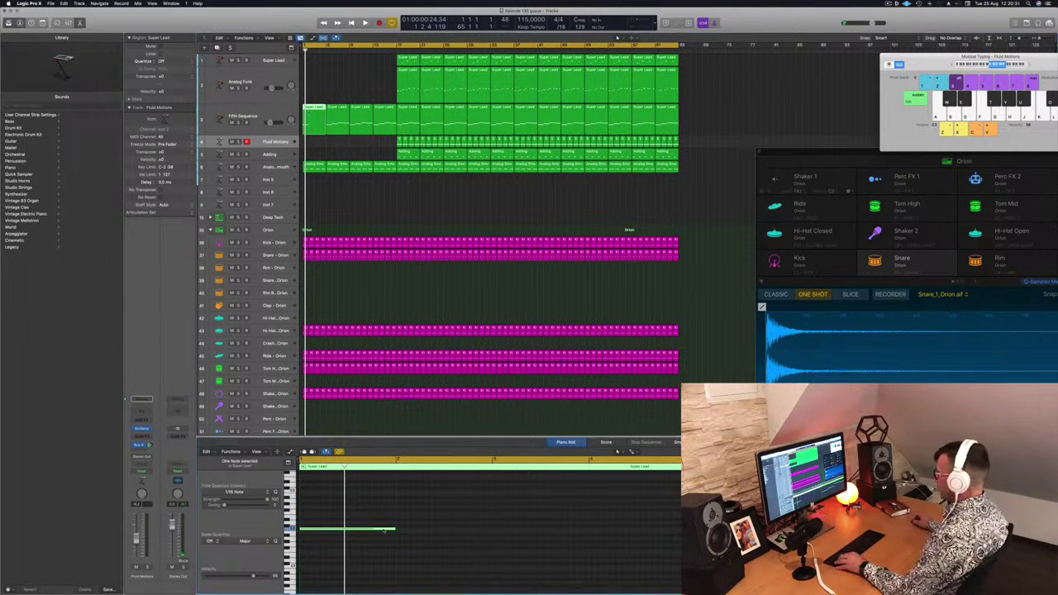
drag(379, 530, 526, 524)
shift+click(375, 532)
drag(373, 530, 512, 453)
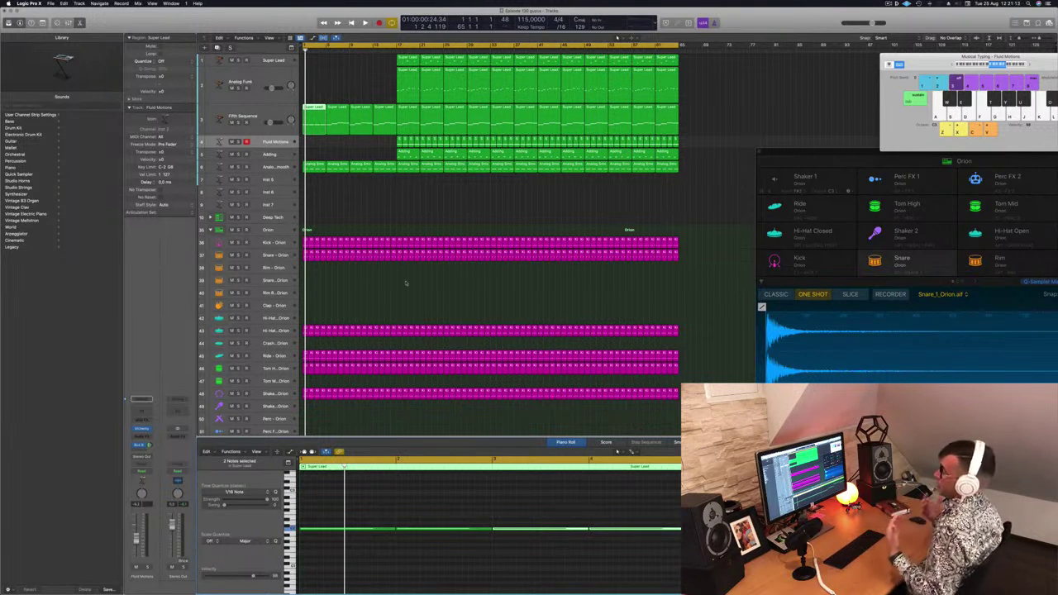
- Play the edited intro and delete the second Fifth Sequence region, between bars 5 and 9
click(404, 192)
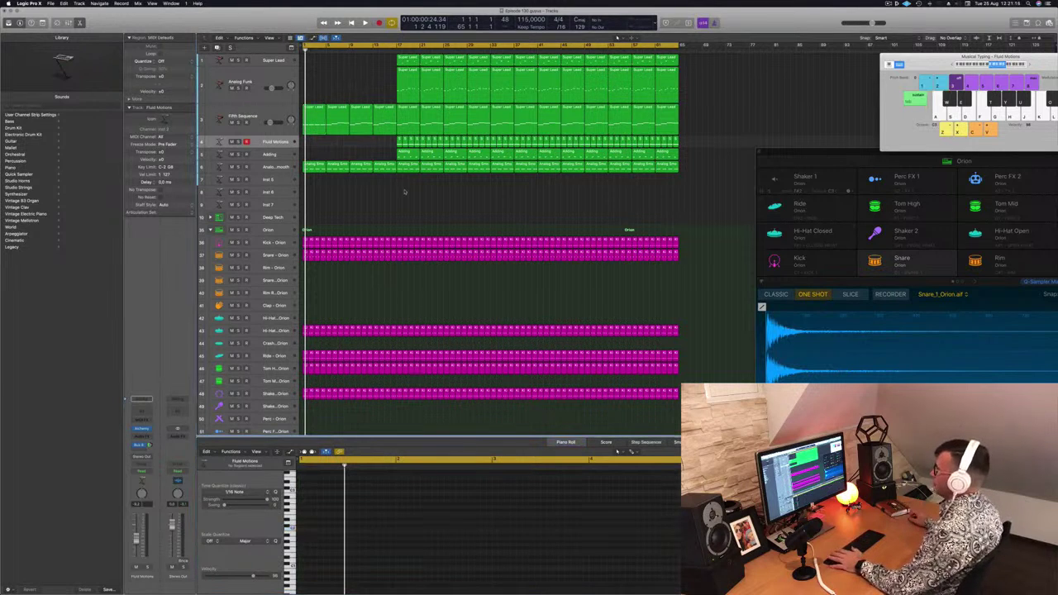
key(space)
click(313, 116)
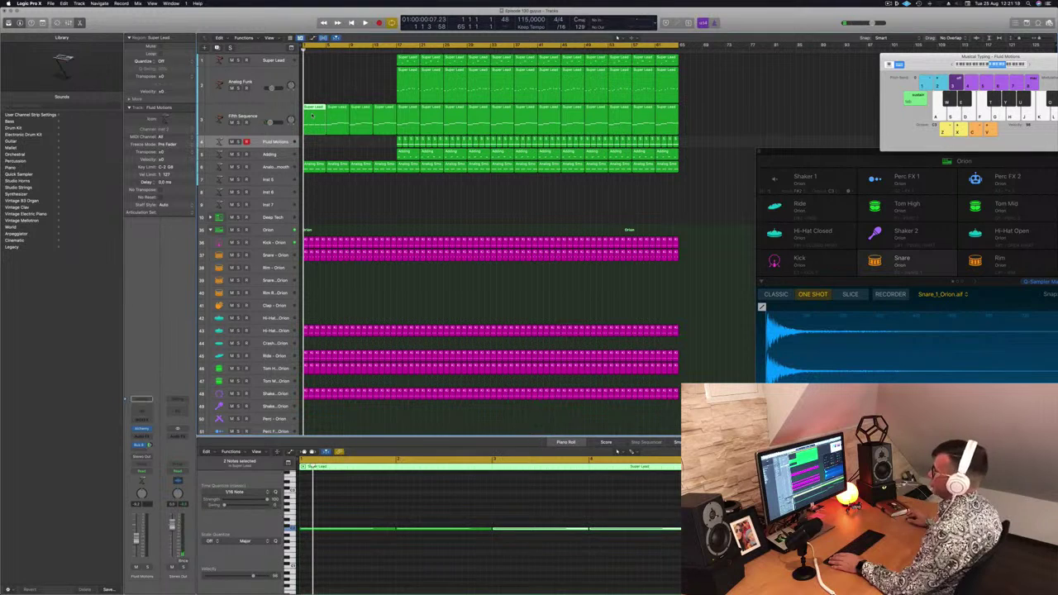
click(340, 112)
key(Delete)
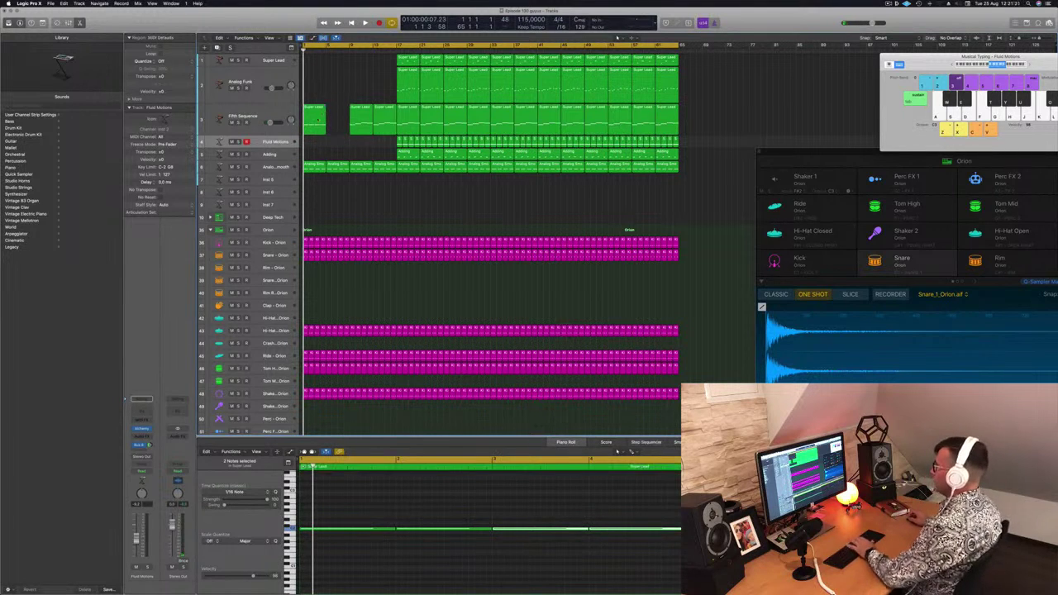
- Replace the later notes in the first Analog Smooth region with copies of its first note in bars 2, 3 and 4
click(314, 165)
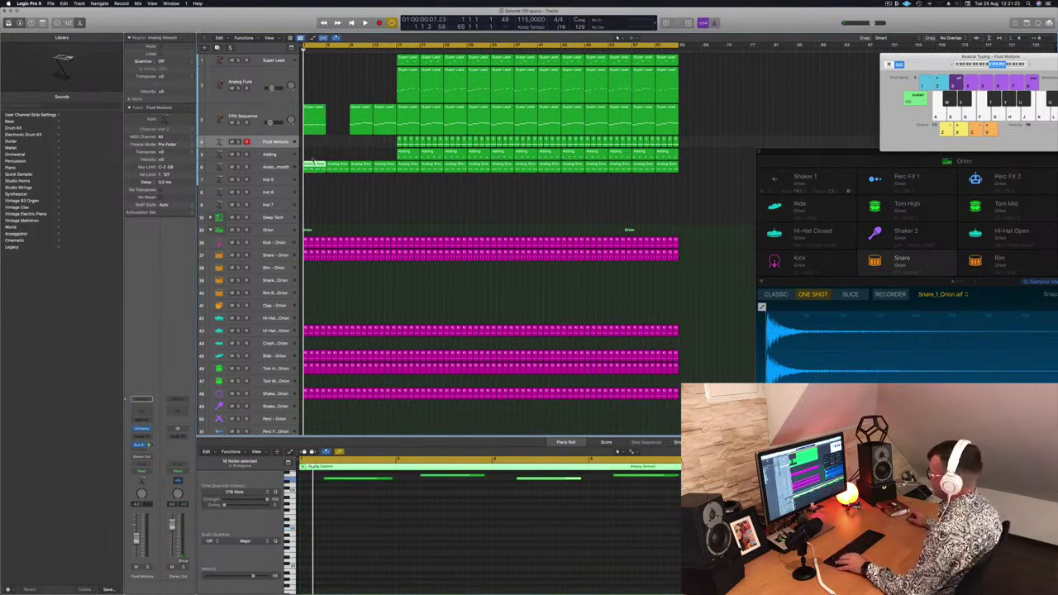
key(z)
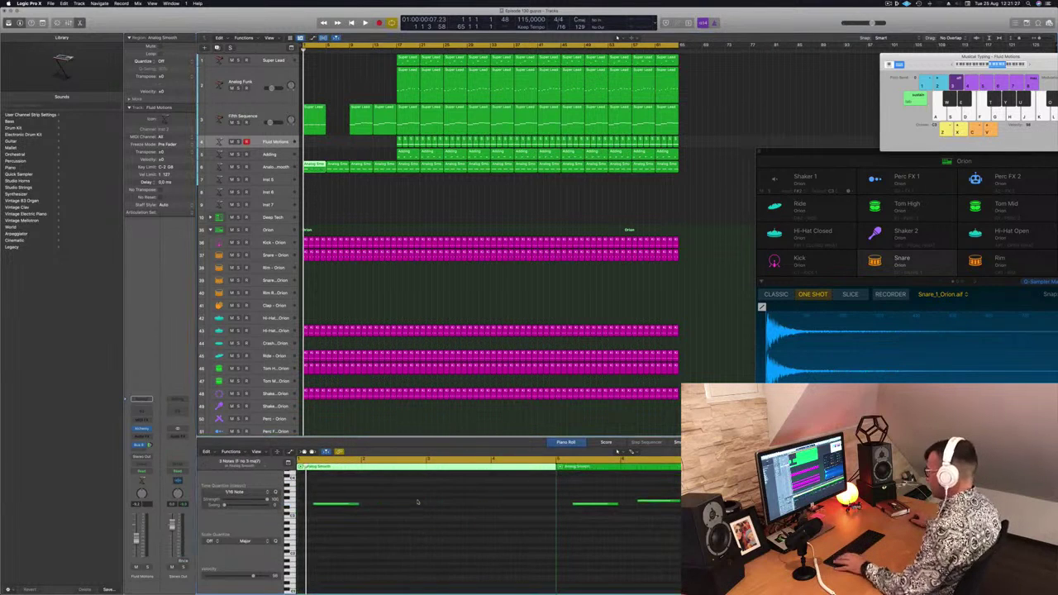
drag(329, 504, 469, 510)
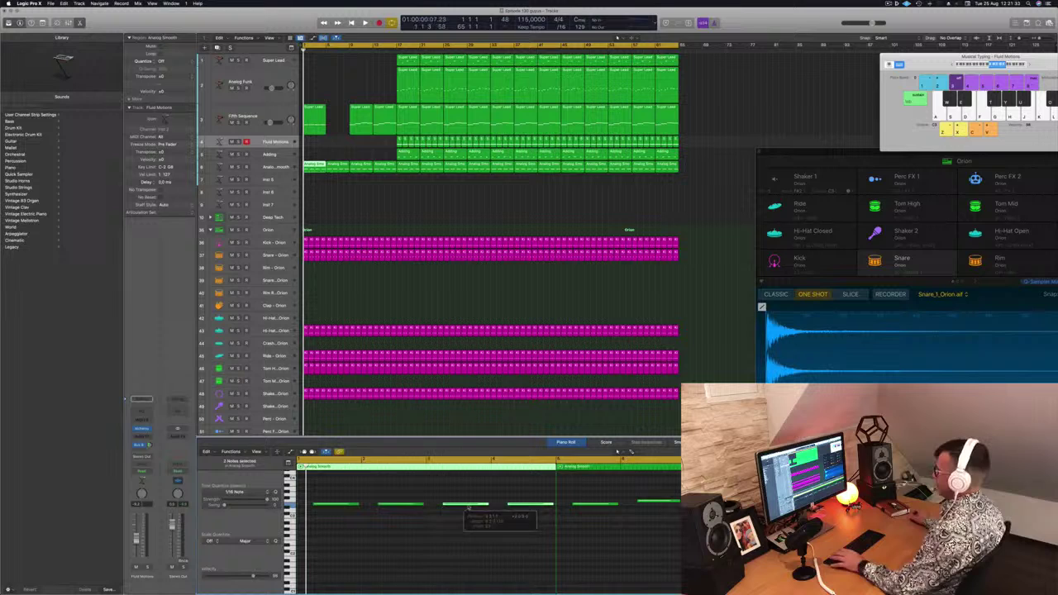
- Copy the edited first Fifth Sequence and Analog Smooth regions to bar 5 and play back the intro
click(340, 170)
drag(325, 190, 334, 112)
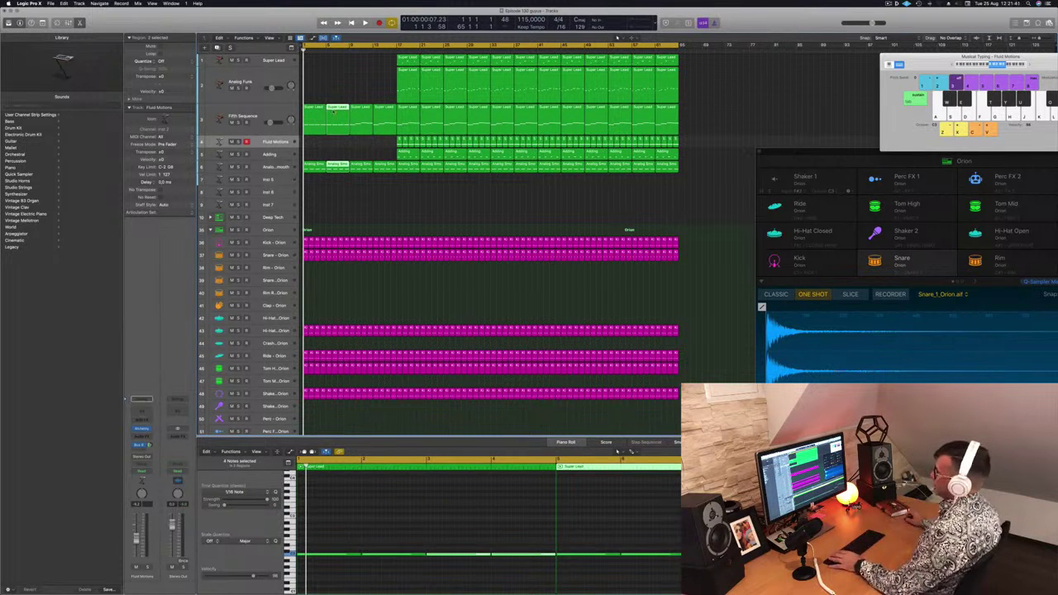
click(273, 116)
key(space)
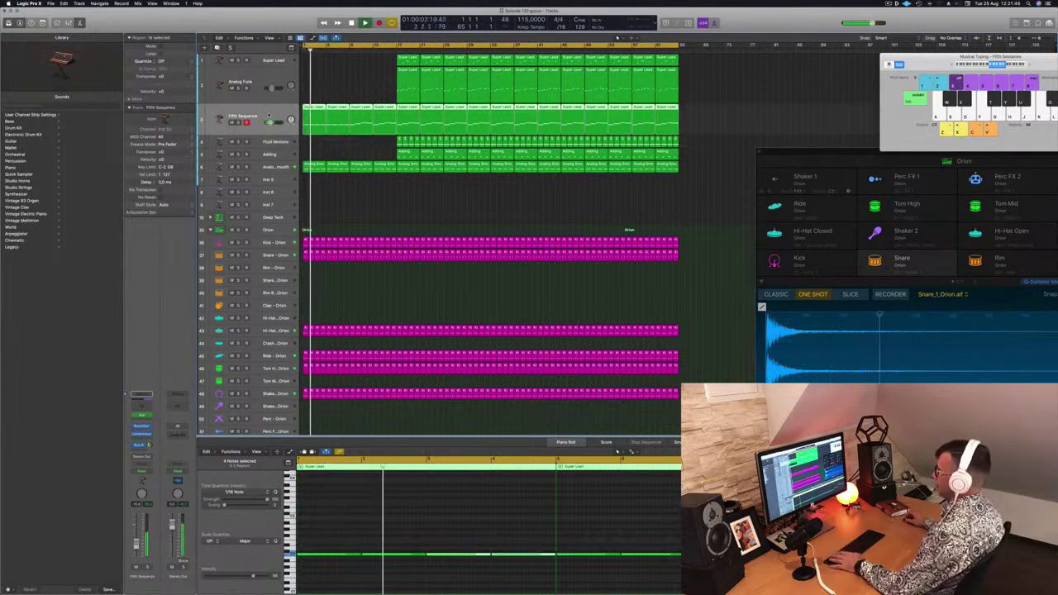
key(Return)
- Delete the regions before bar 17 on the upper Shaker - Orion track
scroll(380, 322, down, 3)
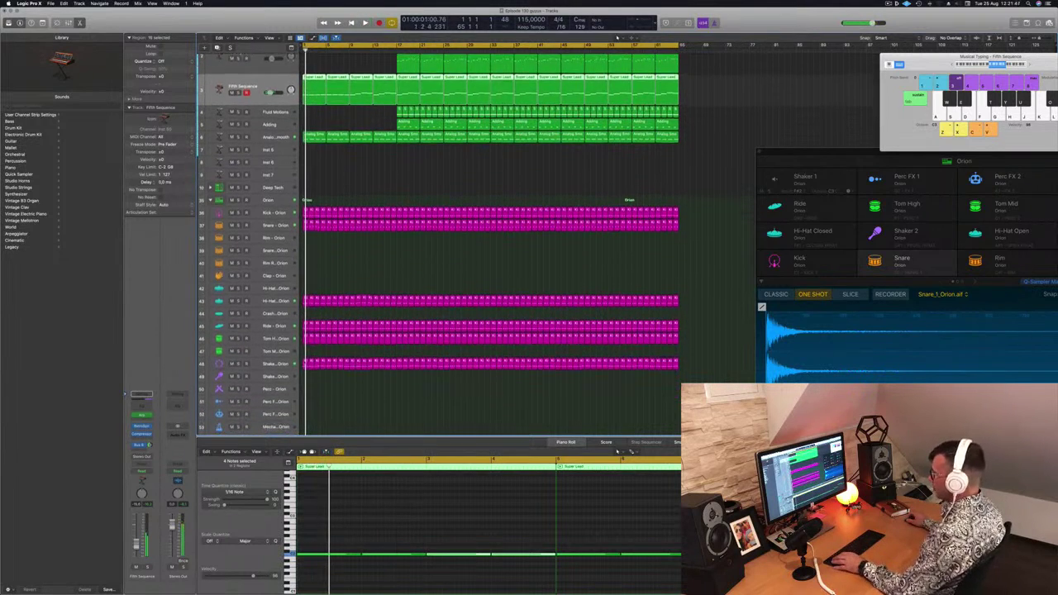
drag(302, 357, 335, 373)
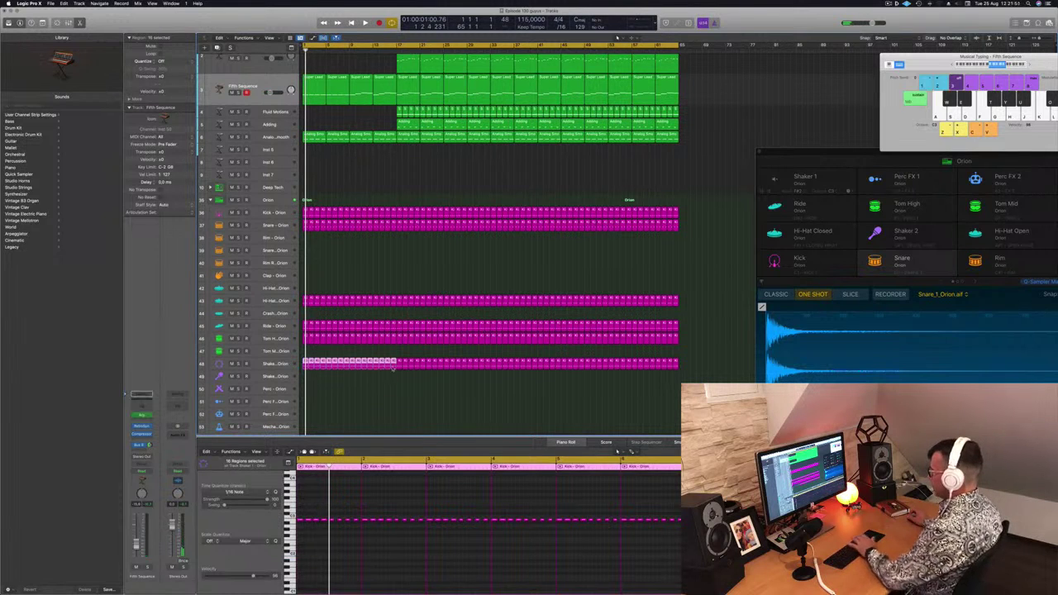
key(Delete)
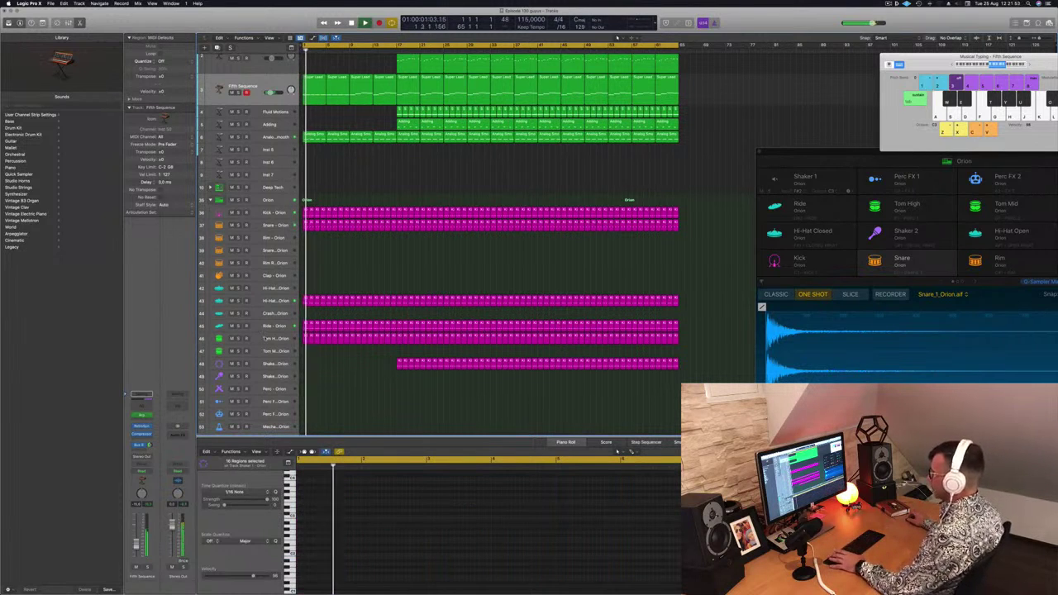
scroll(304, 306, down, 2)
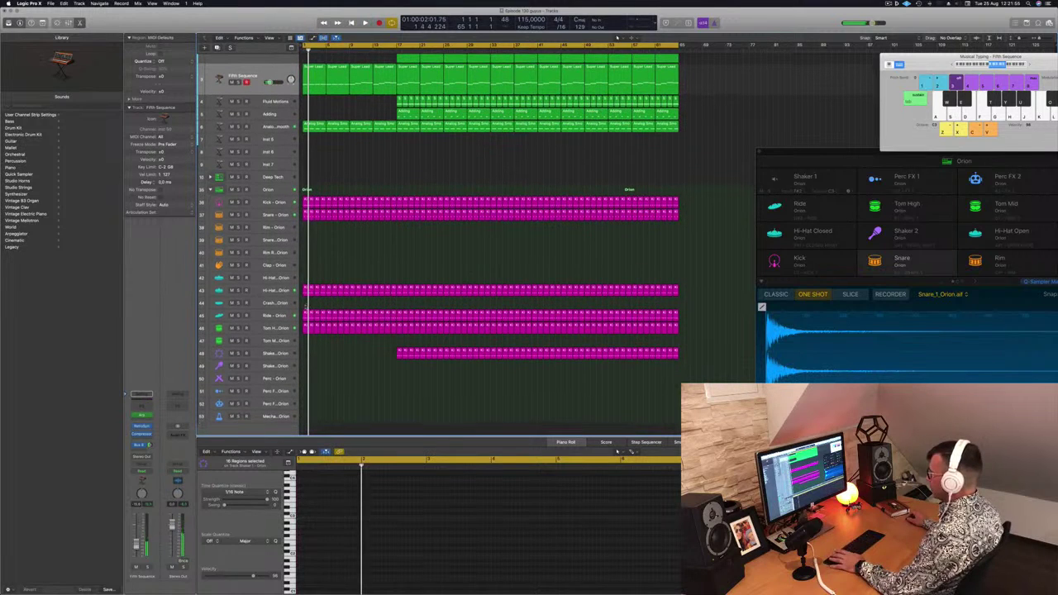
- Delete the regions before bar 17 on the Ride - Orion track and play the intro
drag(317, 305, 398, 320)
key(Delete)
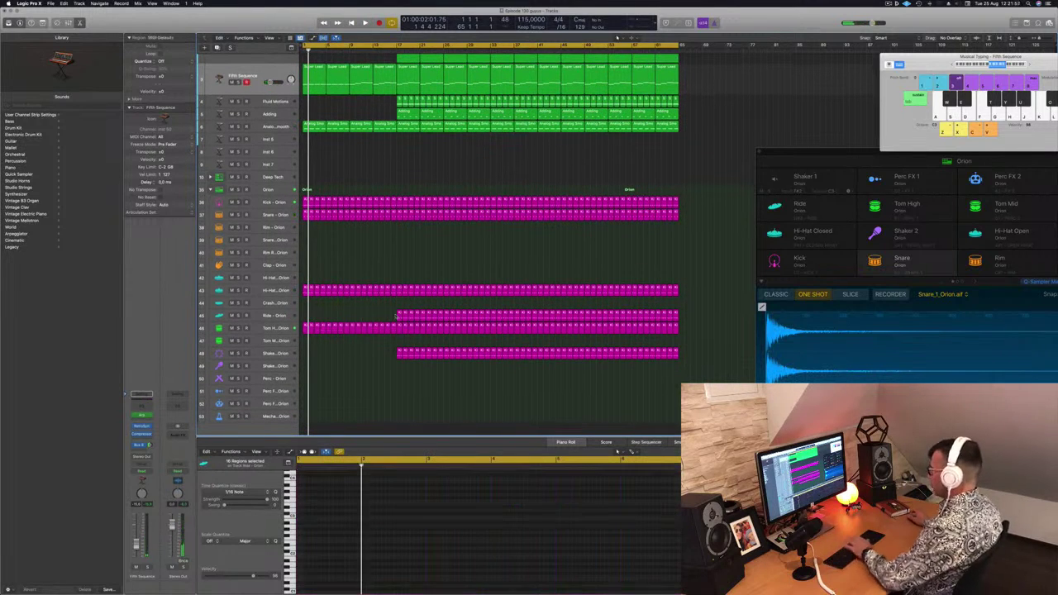
scroll(346, 168, up, 2)
key(space)
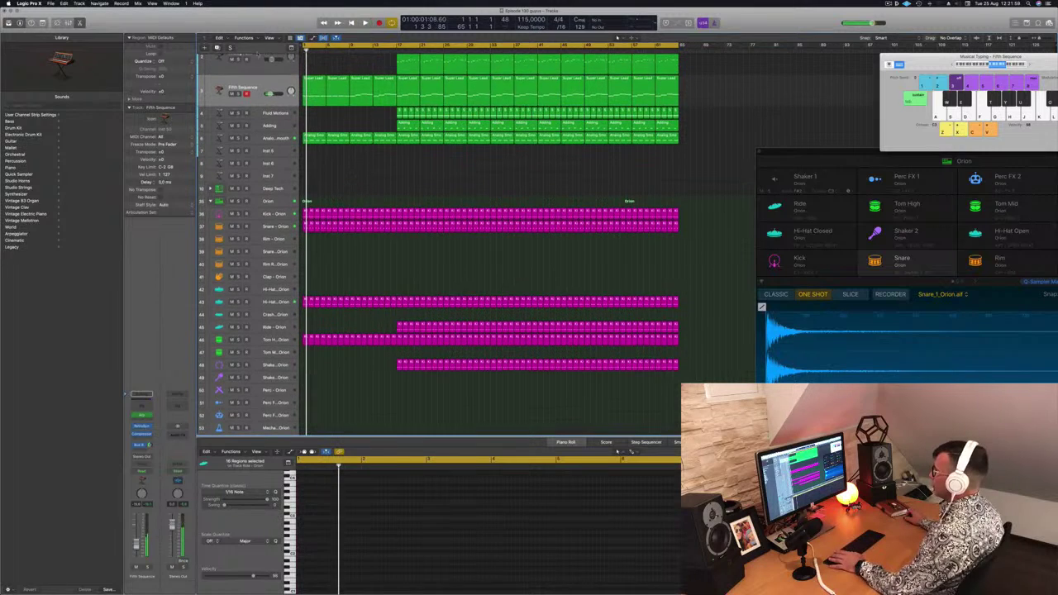
- Open the Fifth Sequence track's Retro Synth and adjust its filter cutoff while playing back the intro
click(265, 87)
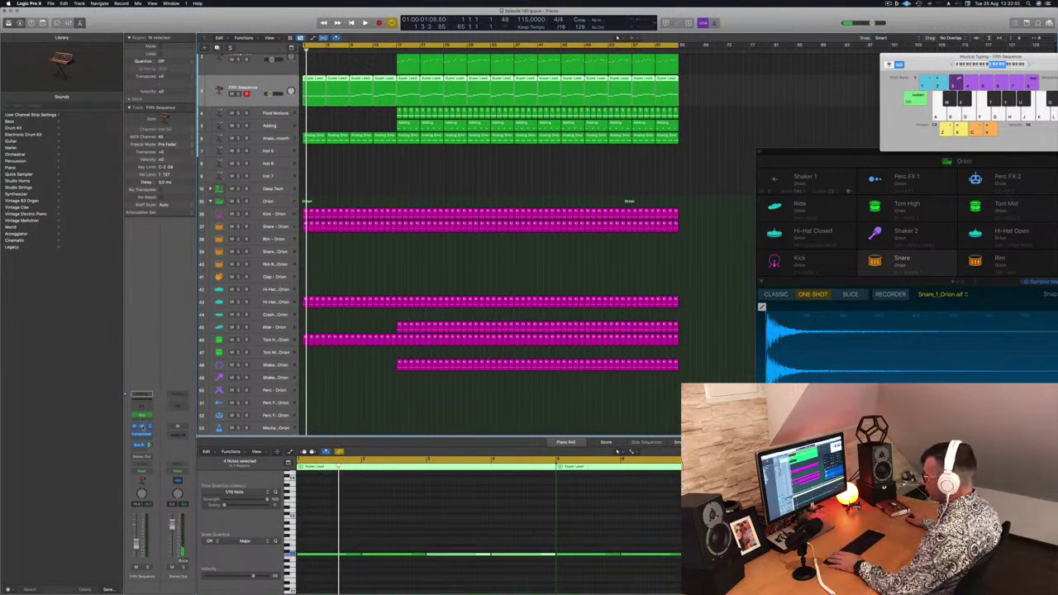
key(v)
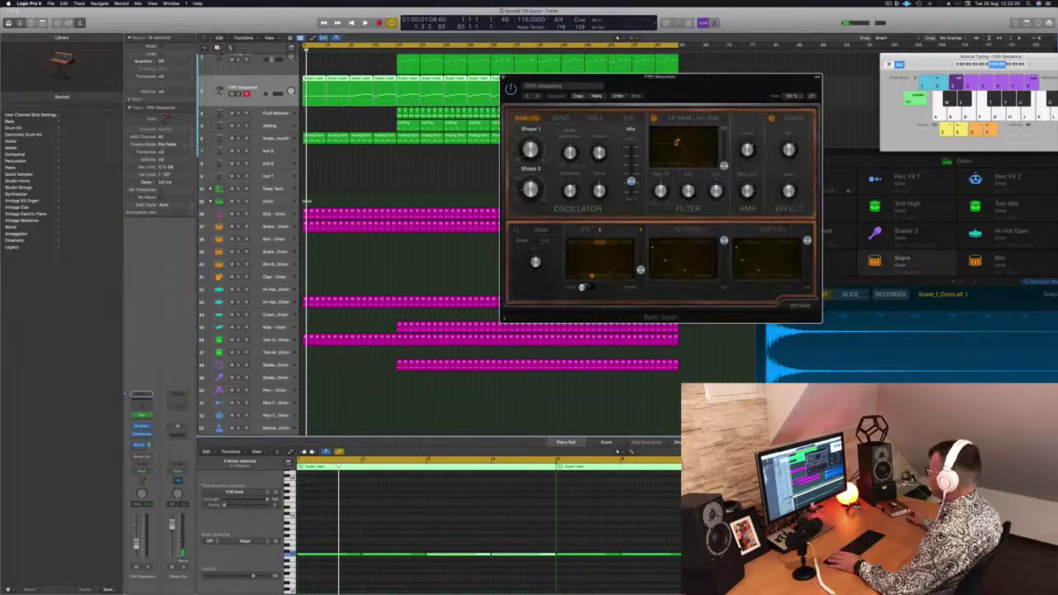
drag(732, 85, 751, 82)
key(space)
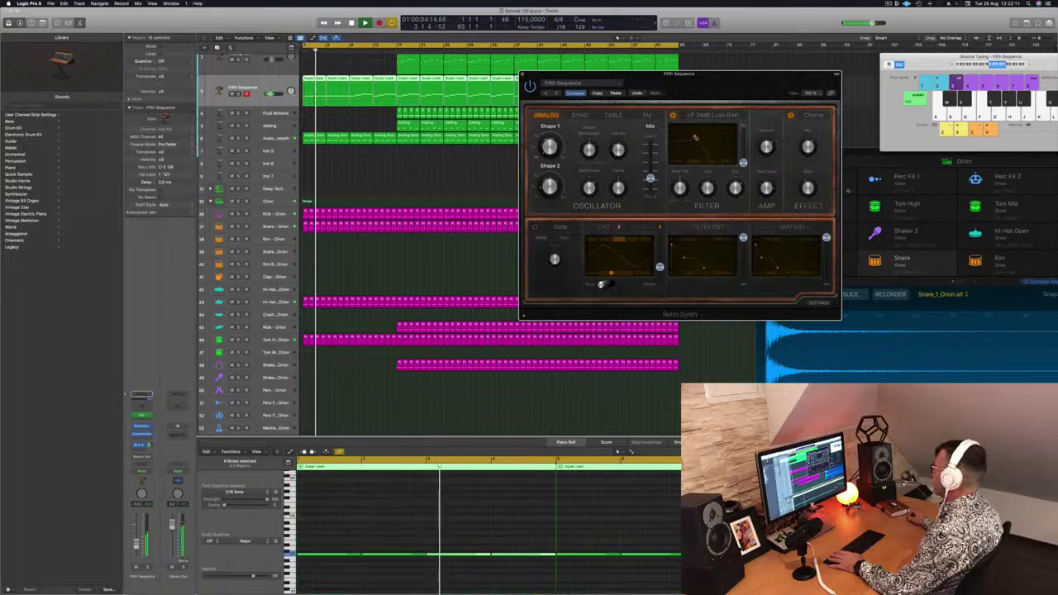
drag(735, 83, 747, 80)
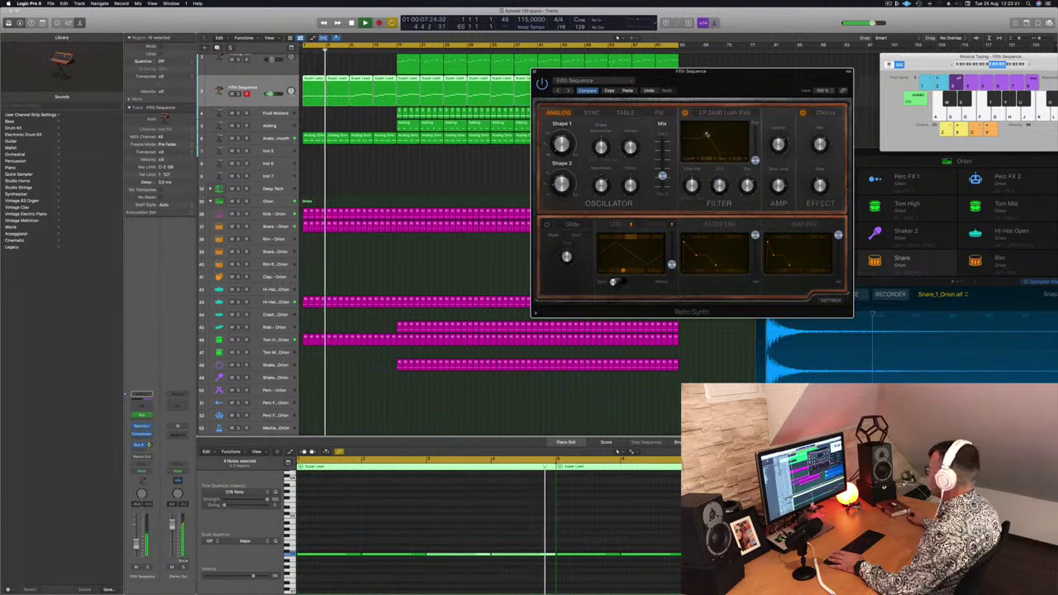
key(space)
- Set the Fifth Sequence channel's automation mode to Touch and record a short Retro Synth filter movement during playback
click(71, 405)
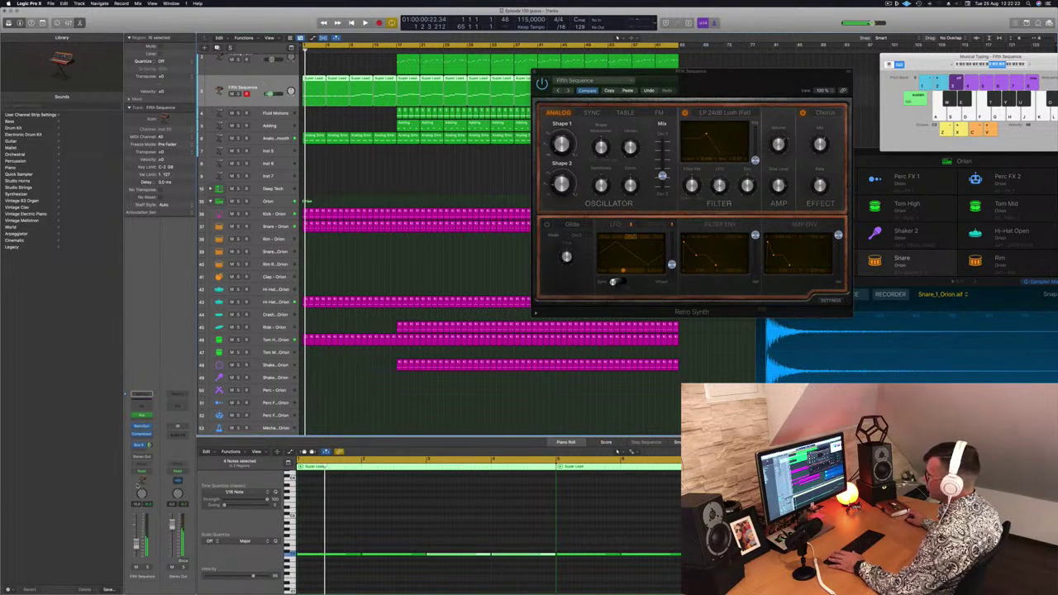
click(146, 457)
click(170, 447)
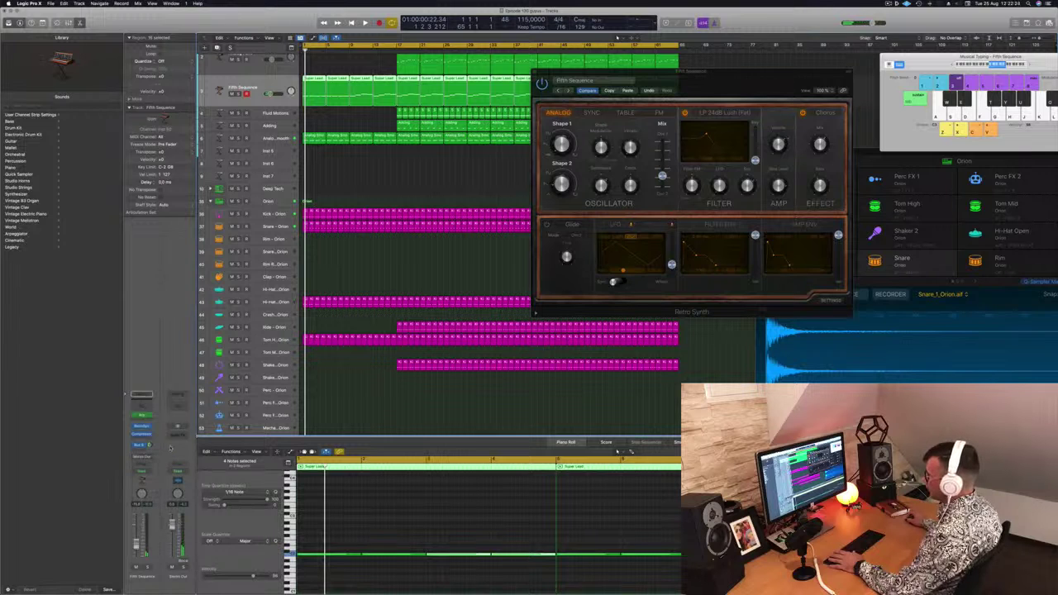
click(146, 471)
click(145, 479)
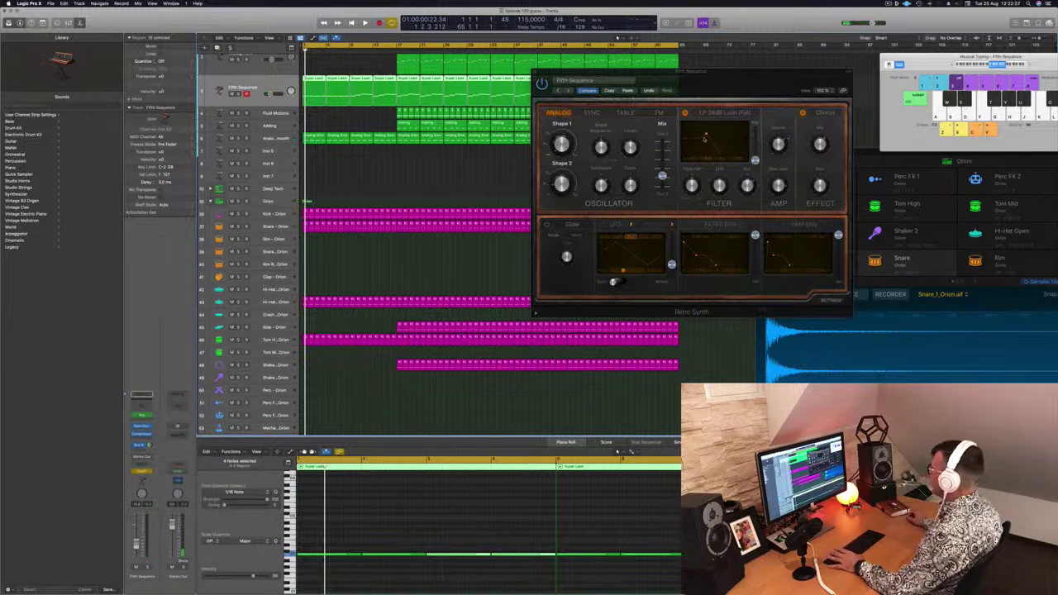
key(space)
click(707, 135)
key(space)
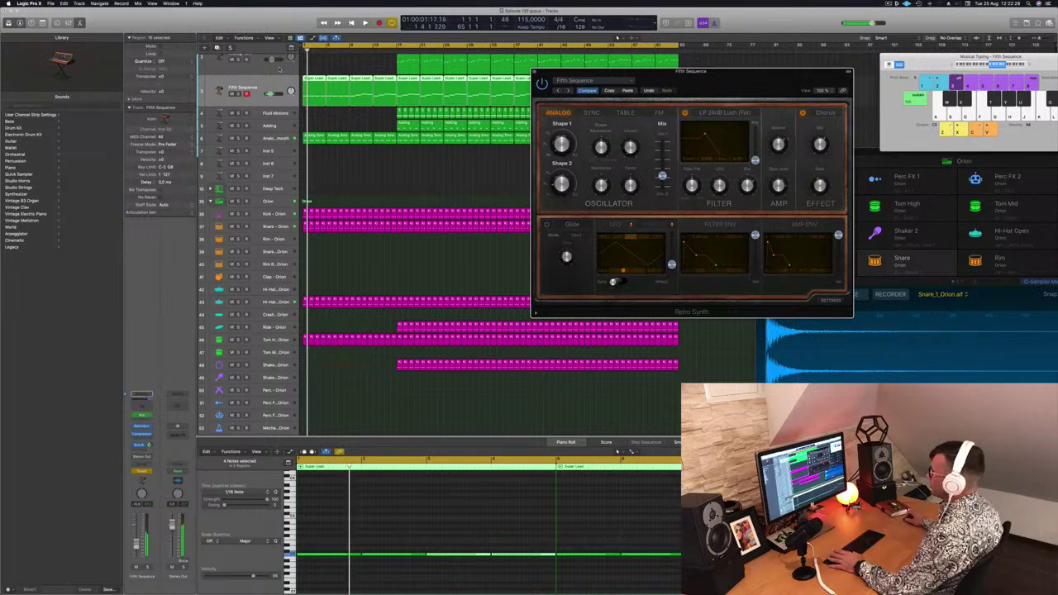
- Close the Musical Typing keyboard and show the Fifth Sequence track's Retro Synth Cutoff automation with a Resonance lane below it
click(252, 81)
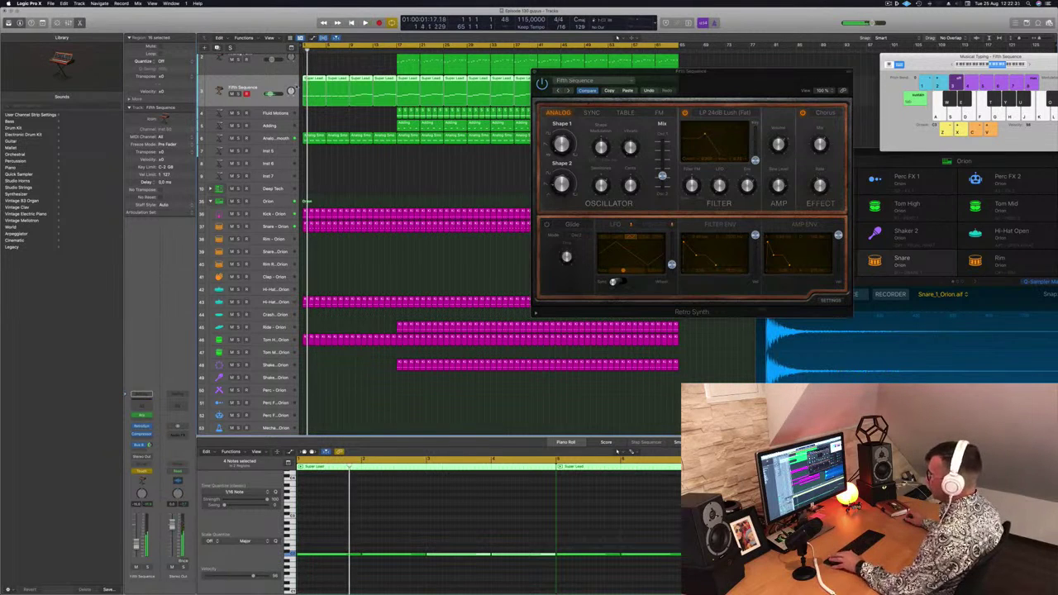
key(super+k)
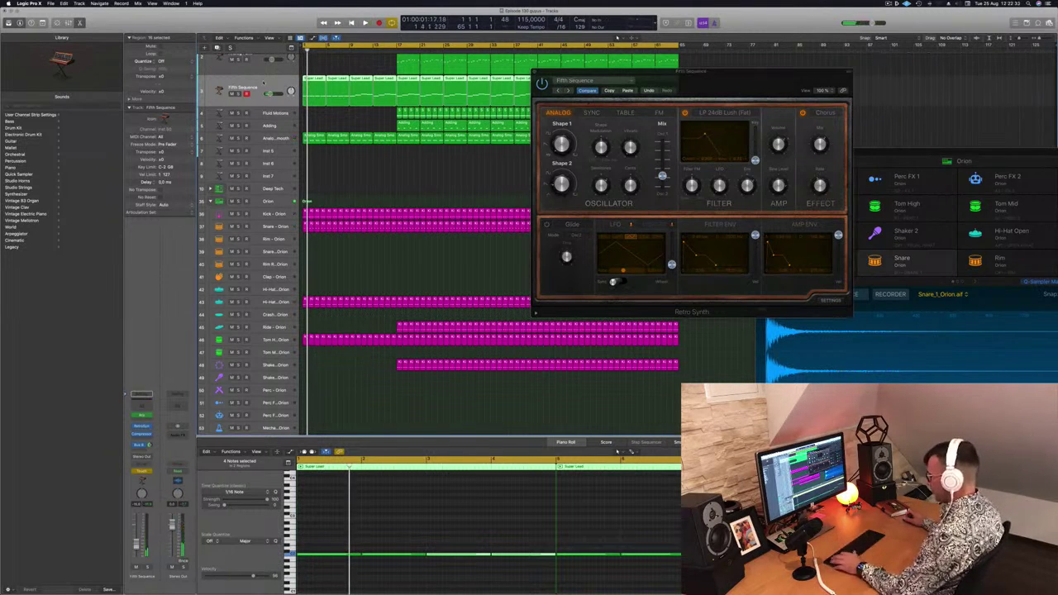
key(super+Down)
click(263, 94)
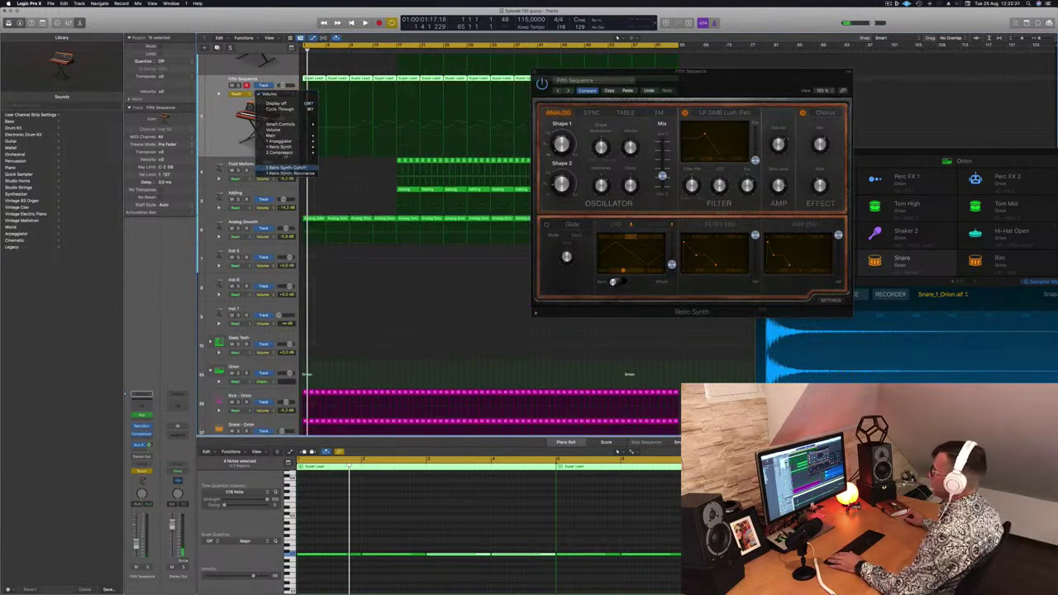
click(281, 167)
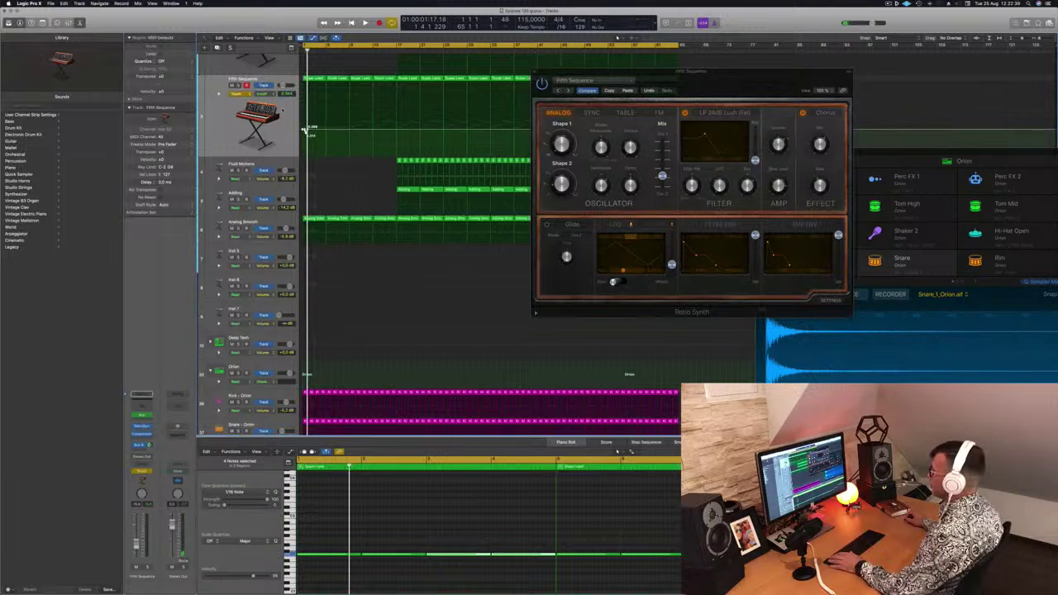
click(220, 95)
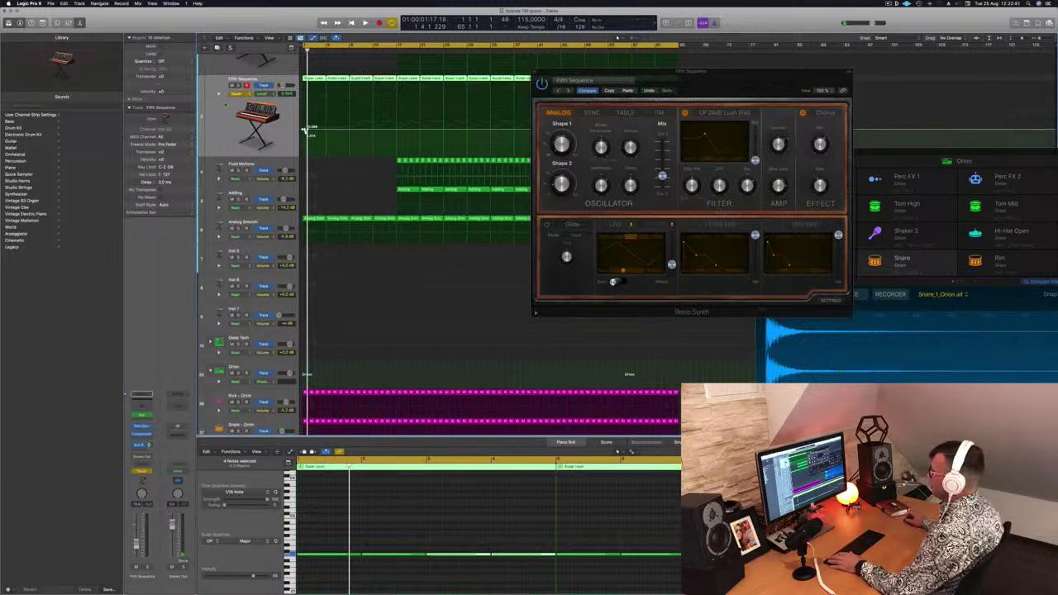
click(219, 94)
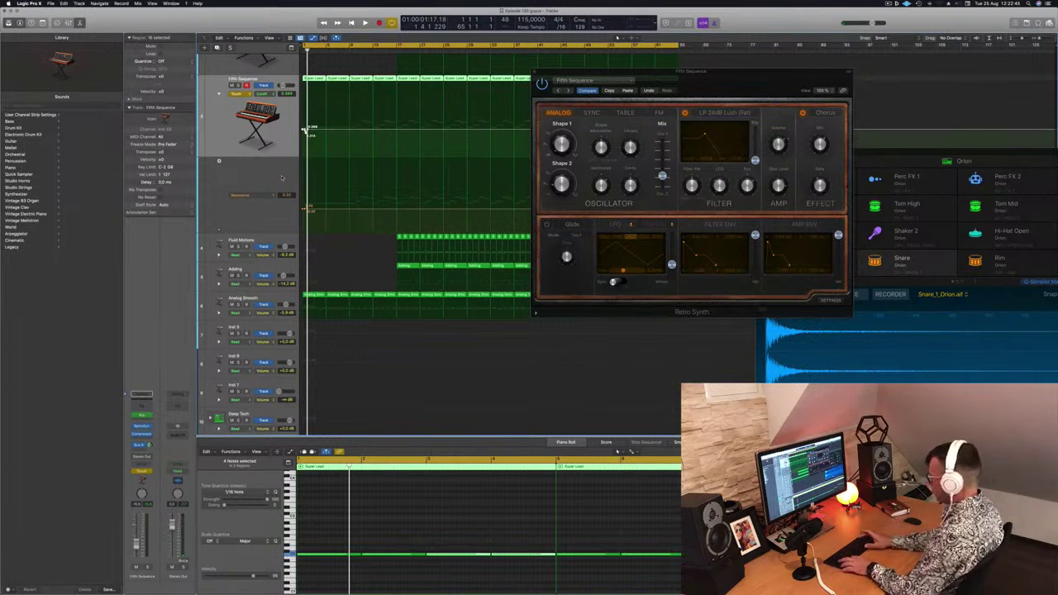
- Delete the recorded Fifth Sequence automation, start a fresh Cutoff line at bar 1, and set the automation mode to Read
key(ctrl+shift+super+BackSpace)
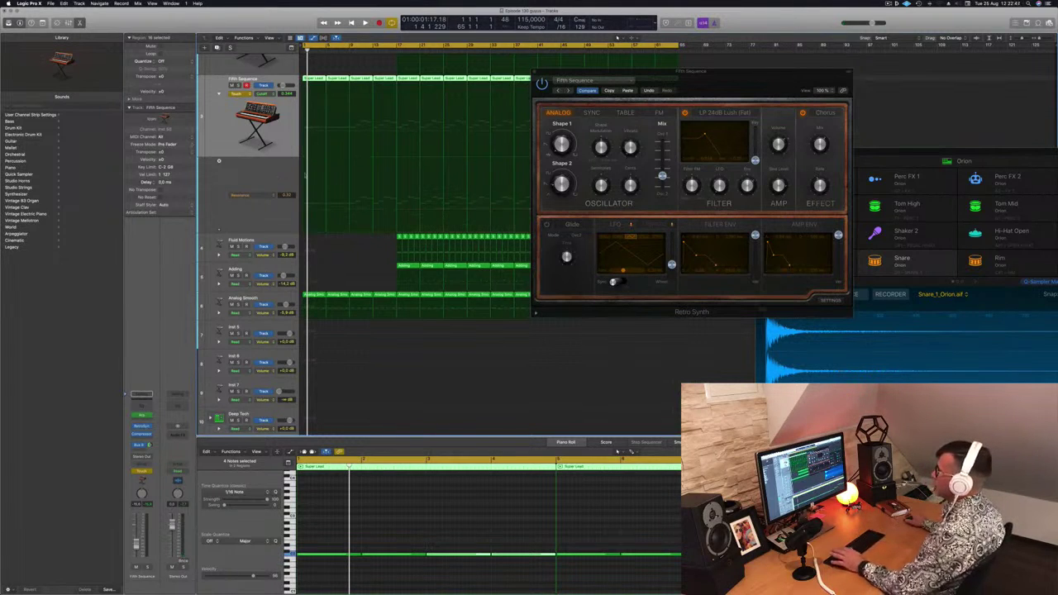
click(307, 131)
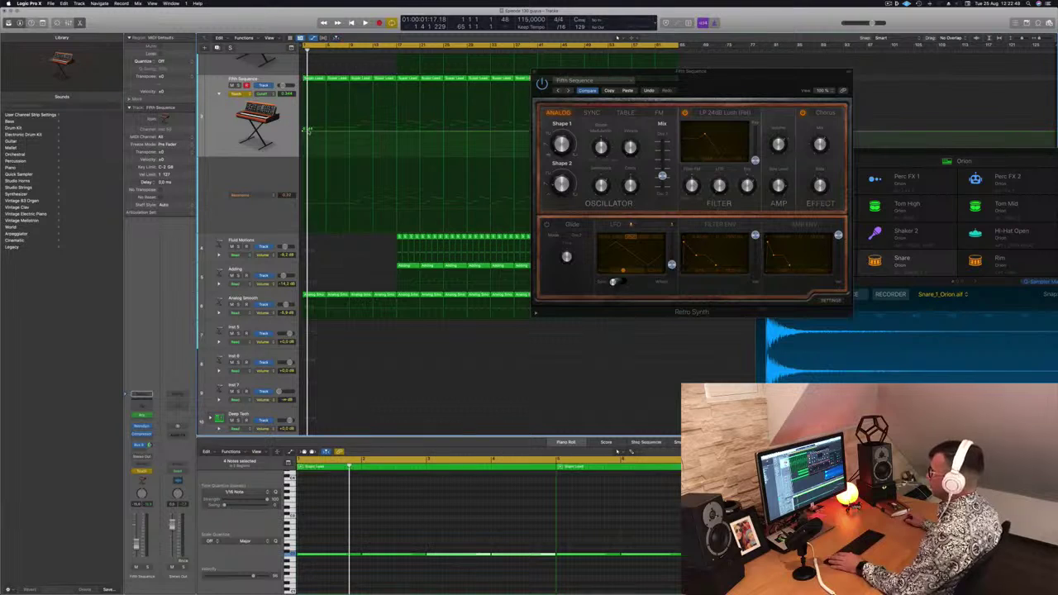
drag(684, 78, 798, 82)
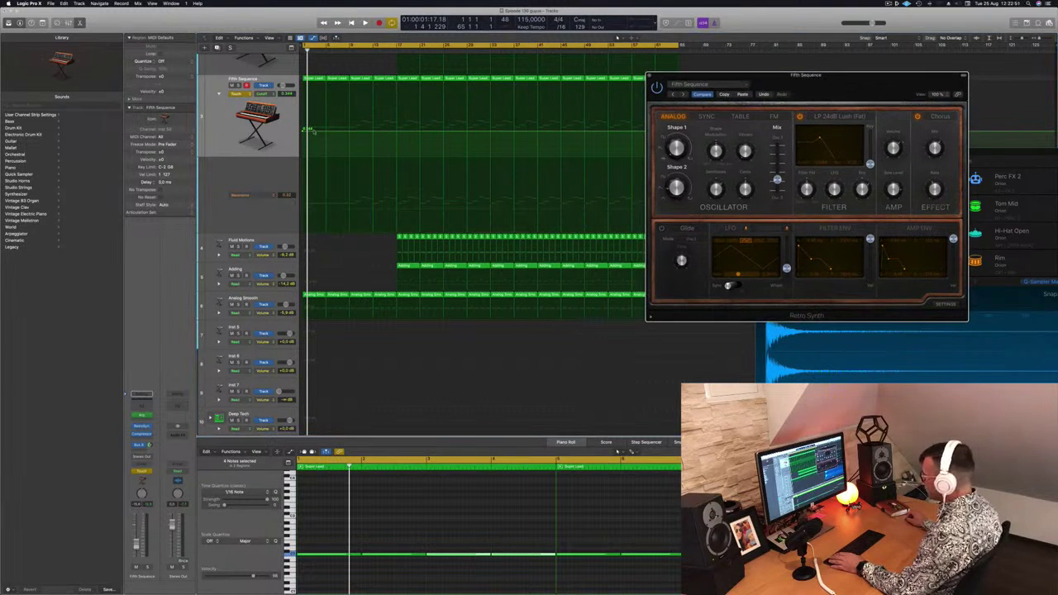
click(241, 93)
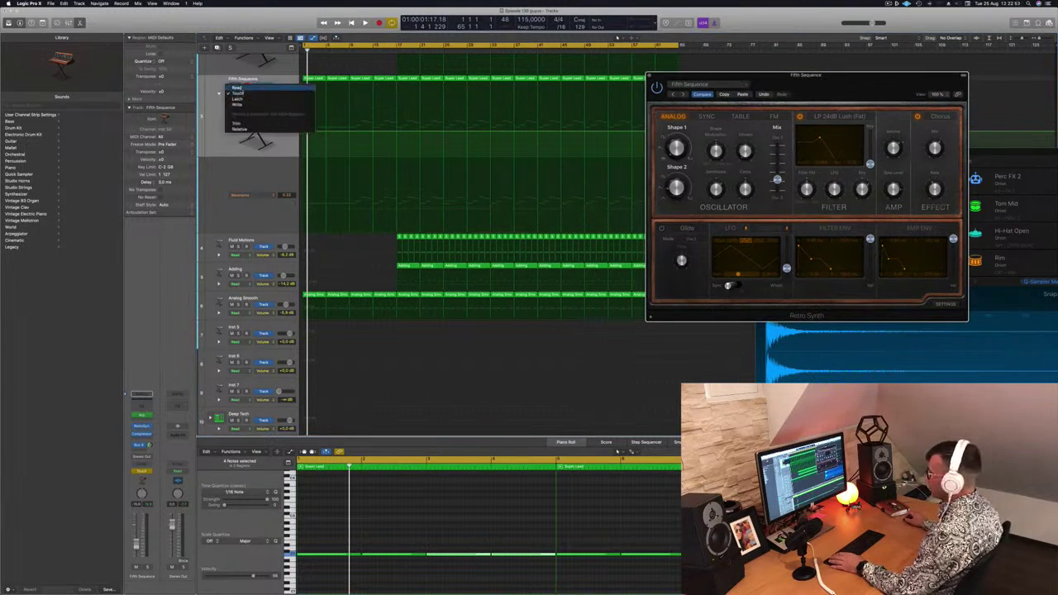
click(238, 87)
- Shape a rising Fifth Sequence Cutoff ramp from about 0.18 at bar 1 to 0.344 near bar 10, and play it back
key(space)
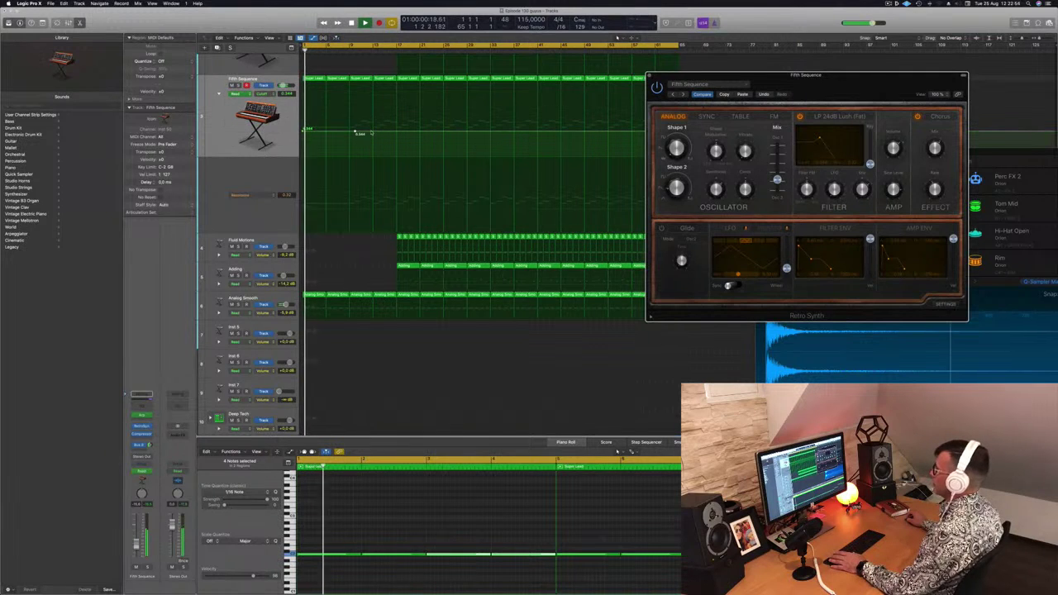
click(371, 133)
key(space)
drag(303, 130, 304, 135)
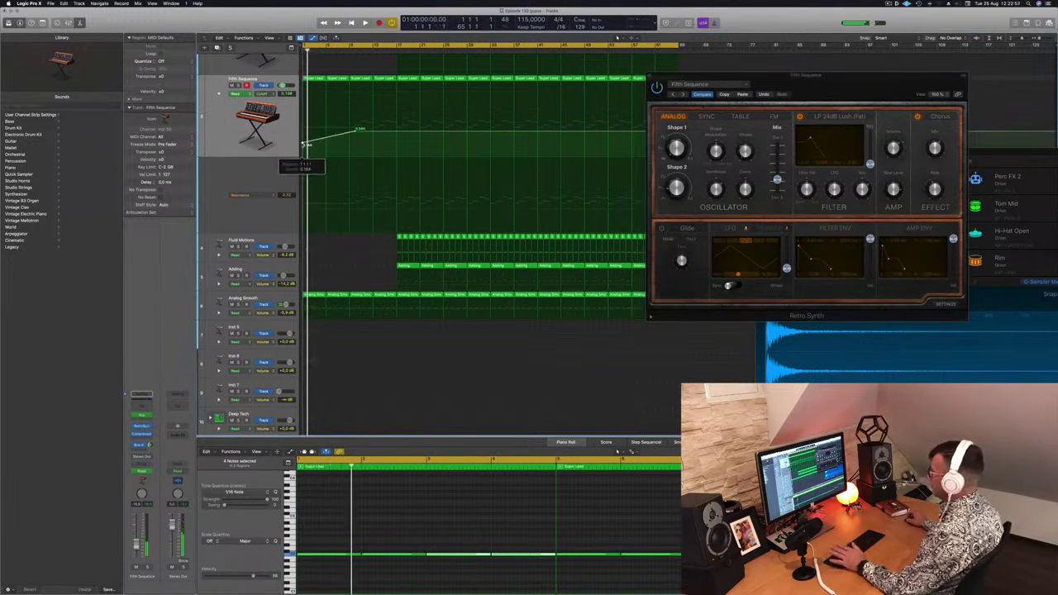
key(space)
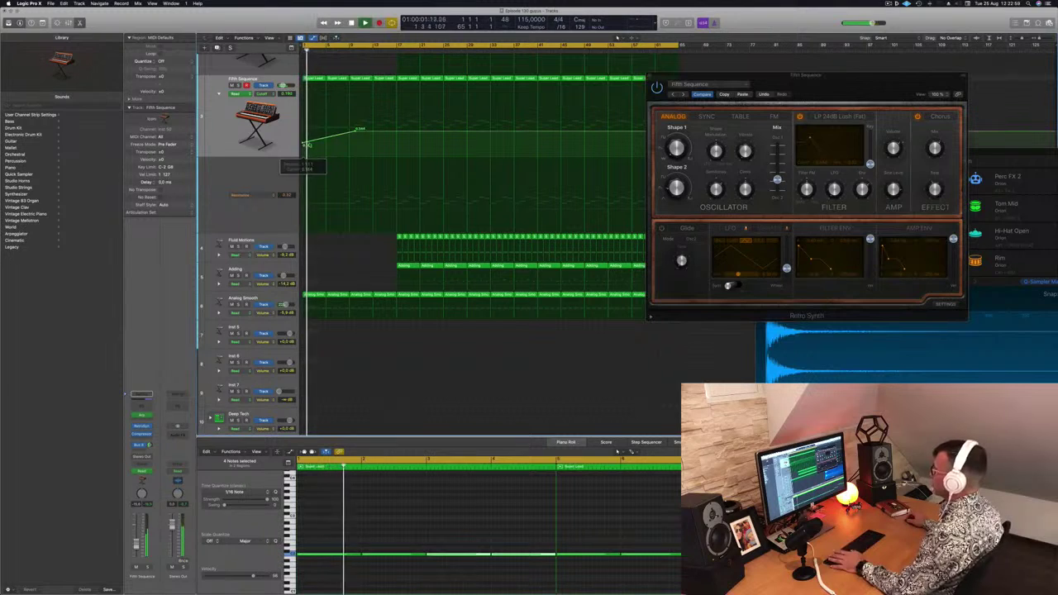
- Delete the last three notes in each of the first two Analog Smooth regions, keeping only the notes in bars 1 and 5
click(315, 295)
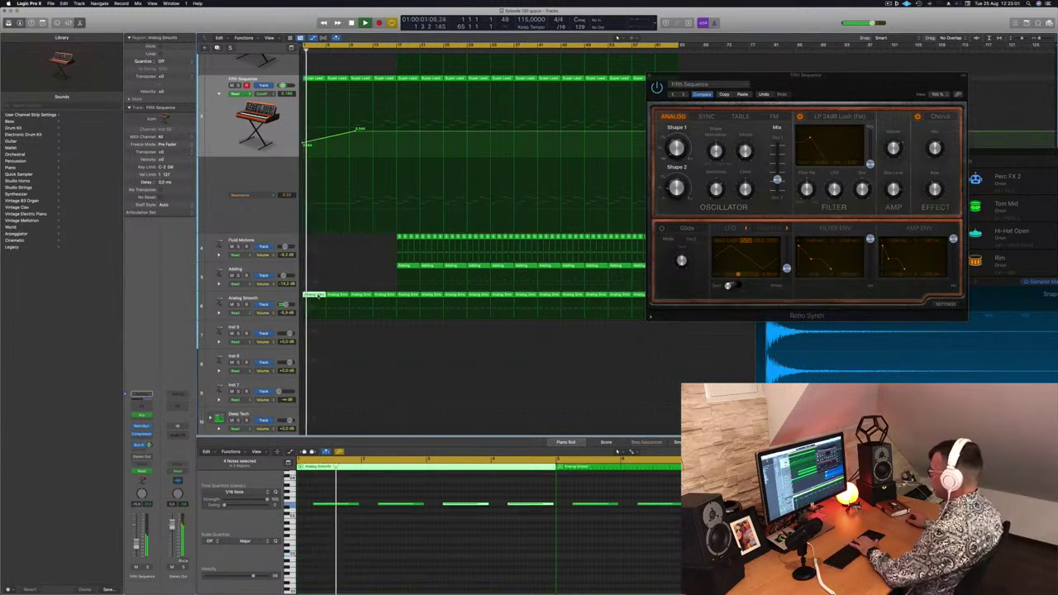
drag(315, 295, 338, 294)
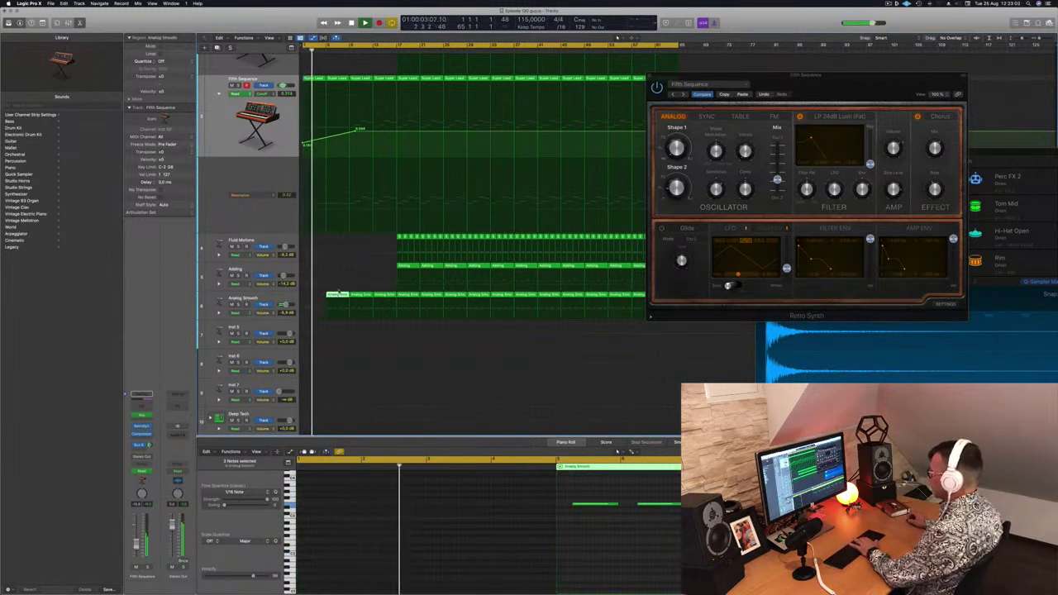
key(super+z)
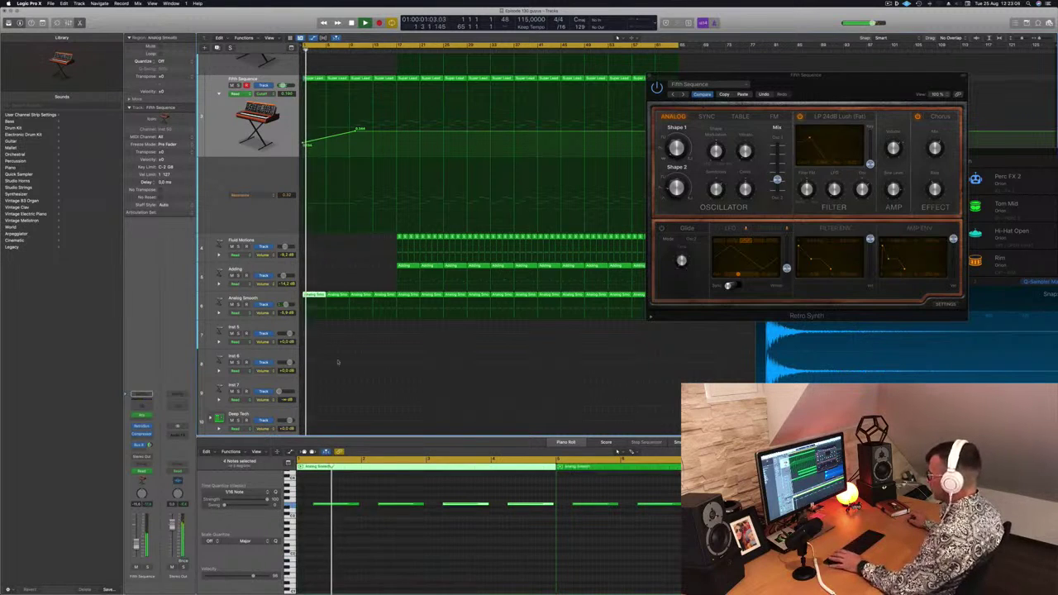
key(super+Left)
key(super+Left)
drag(366, 496, 490, 528)
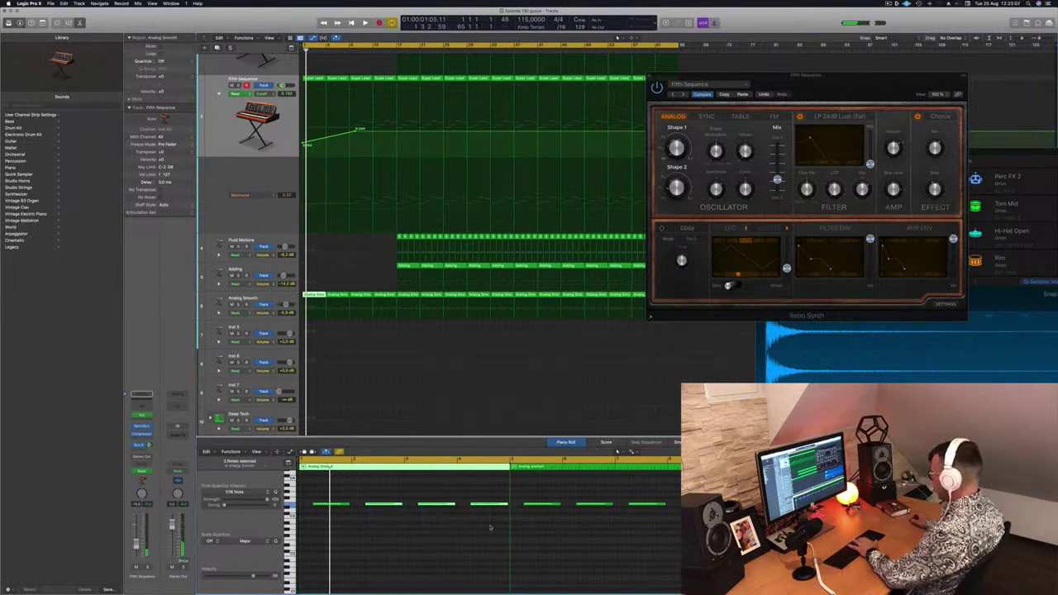
drag(574, 515, 701, 494)
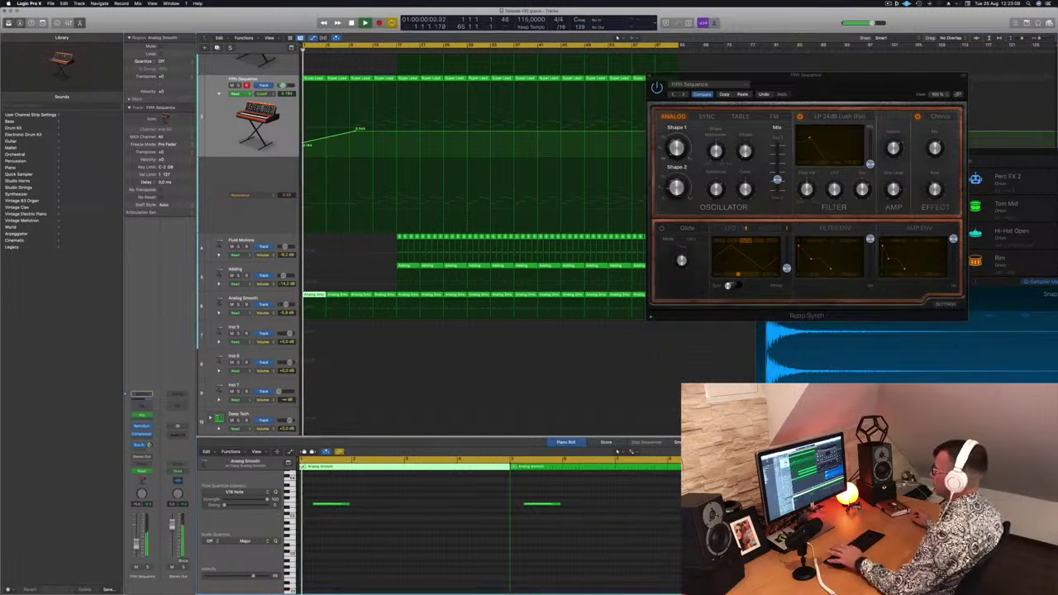
- Close the Retro Synth and copy the first eight bars of Fifth Sequence and Analog Smooth regions, with the cutoff ramp, to bar 9
click(651, 75)
scroll(373, 216, down, 2)
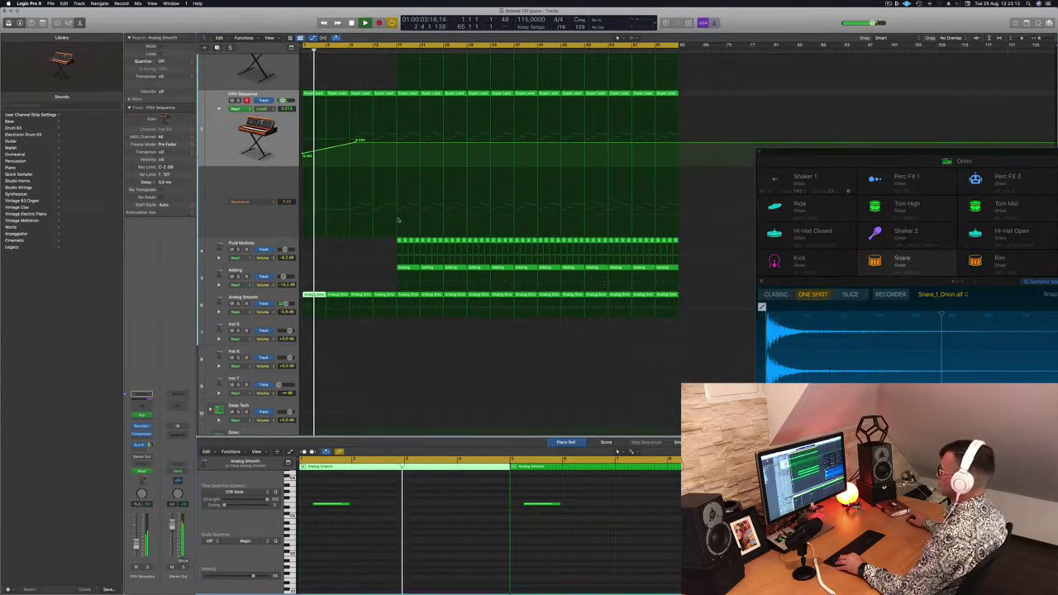
scroll(376, 210, down, 3)
scroll(388, 201, down, 1)
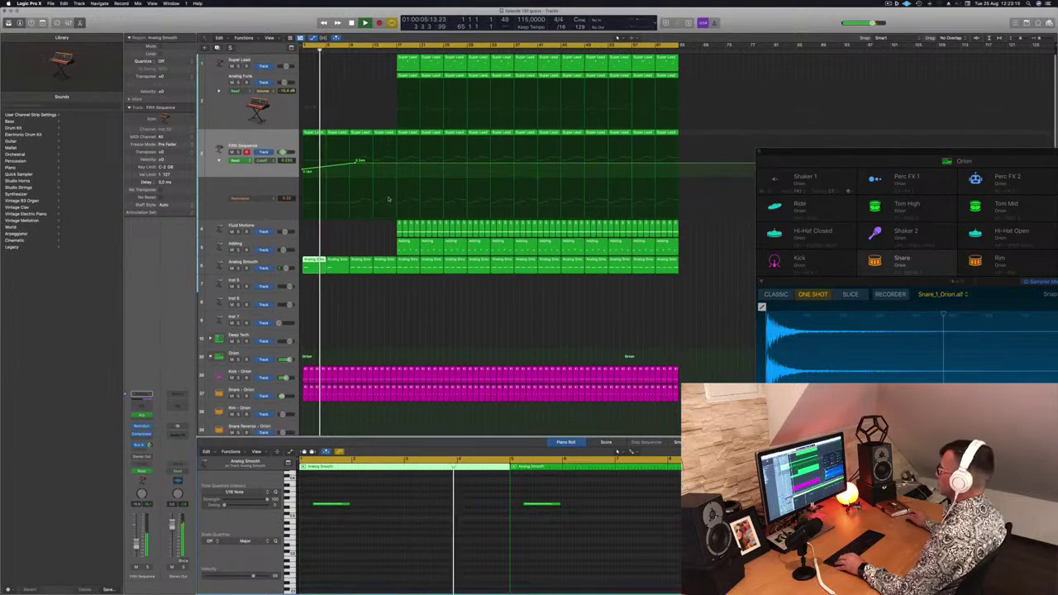
scroll(373, 248, right, 2)
scroll(401, 303, left, 2)
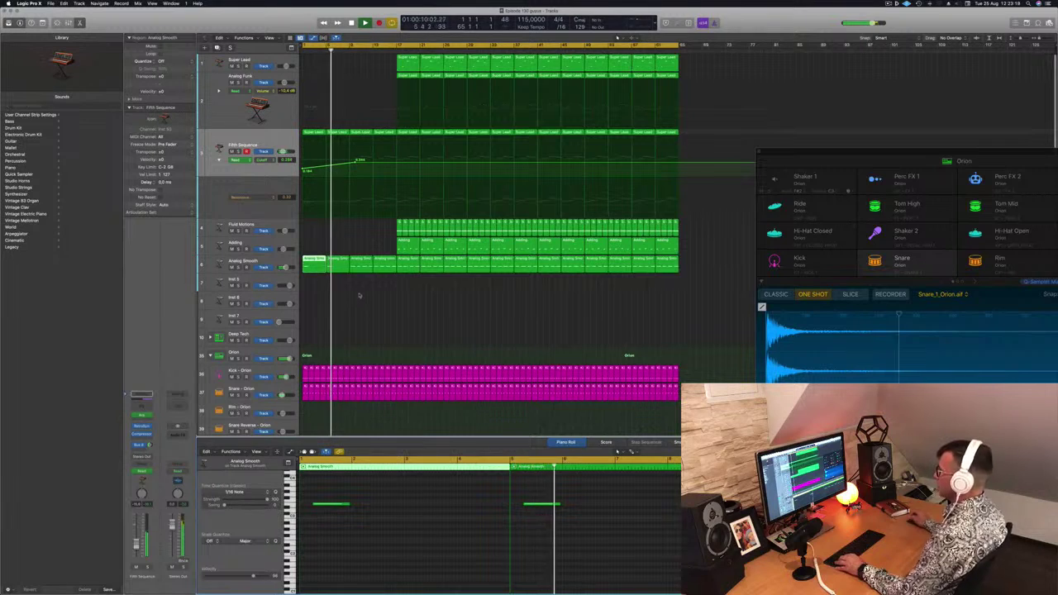
drag(360, 295, 306, 250)
drag(309, 133, 356, 135)
key(space)
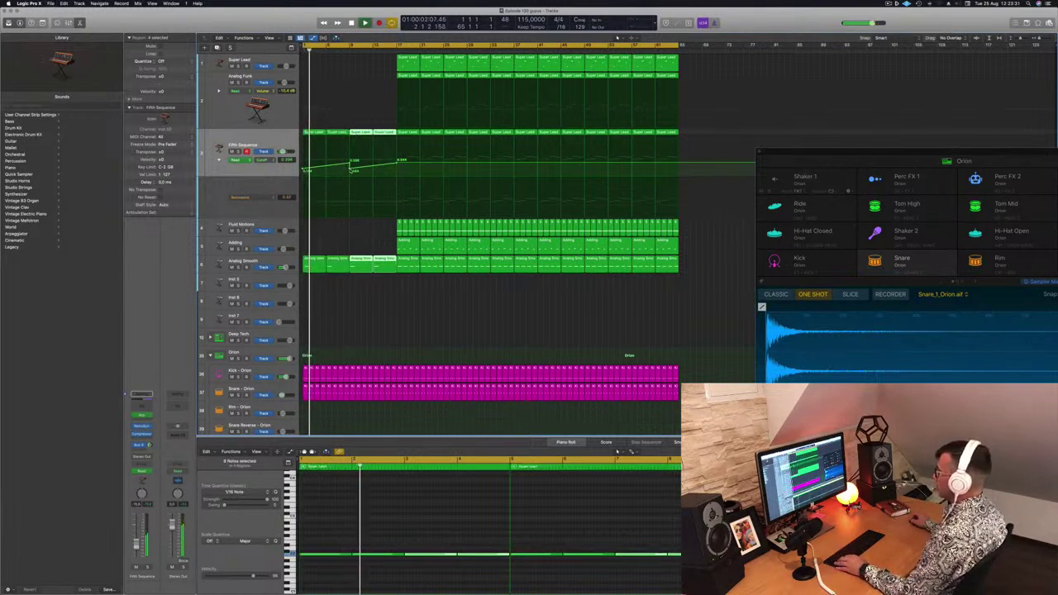
click(349, 169)
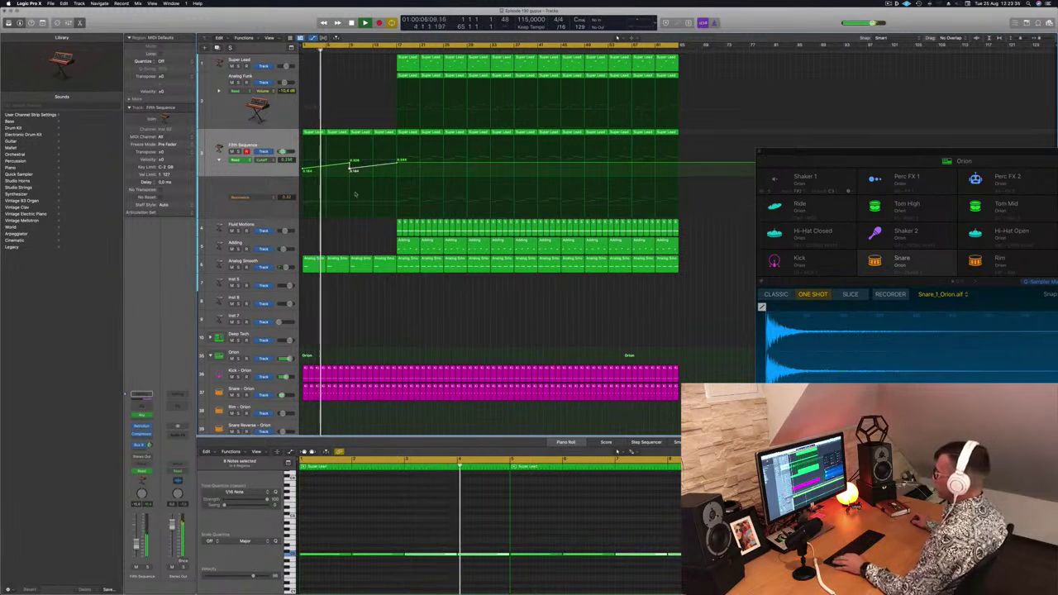
- Copy the Adding region at bar 17 to bar 9
click(402, 242)
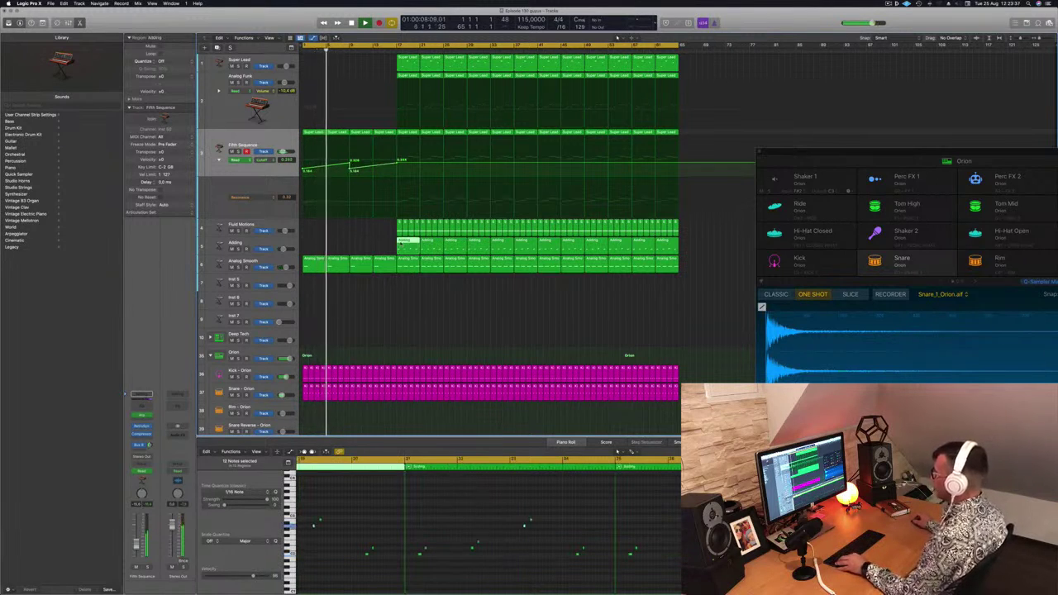
drag(402, 245, 354, 246)
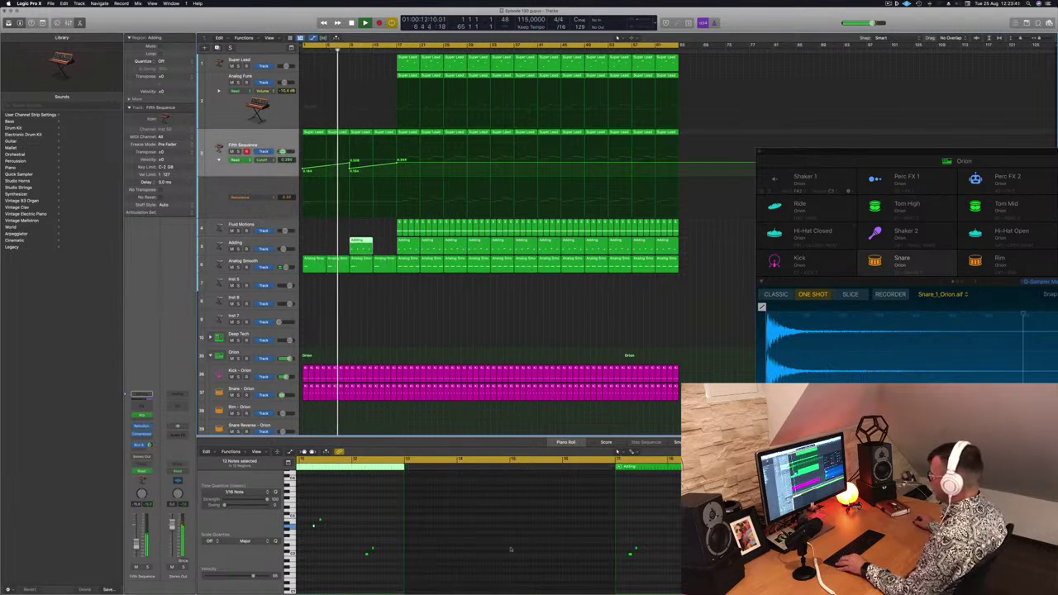
- Delete the later notes in the Adding region at bar 9, keeping only its first two notes
scroll(506, 537, left, 3)
scroll(380, 519, left, 3)
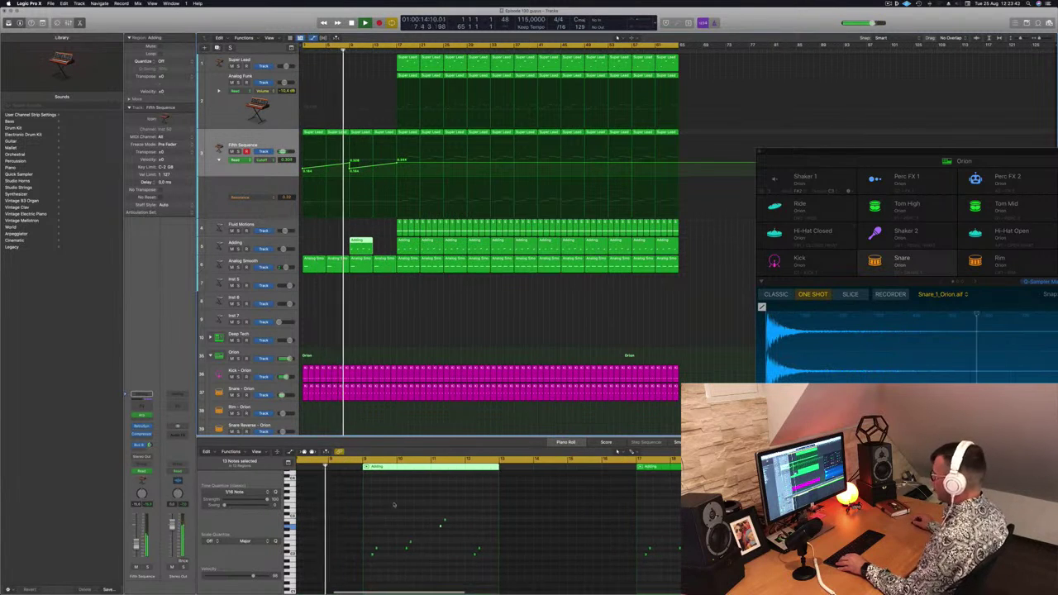
drag(393, 504, 480, 572)
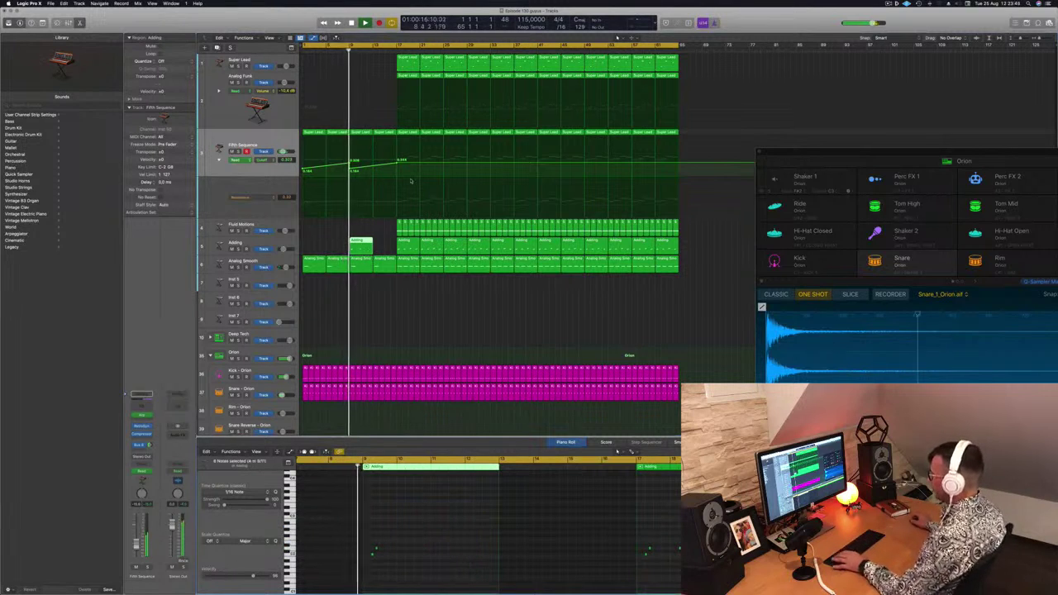
- Copy the thinned Adding region to bar 13 by duplicating the track's regions four bars later, and play the arrangement from the start
click(281, 245)
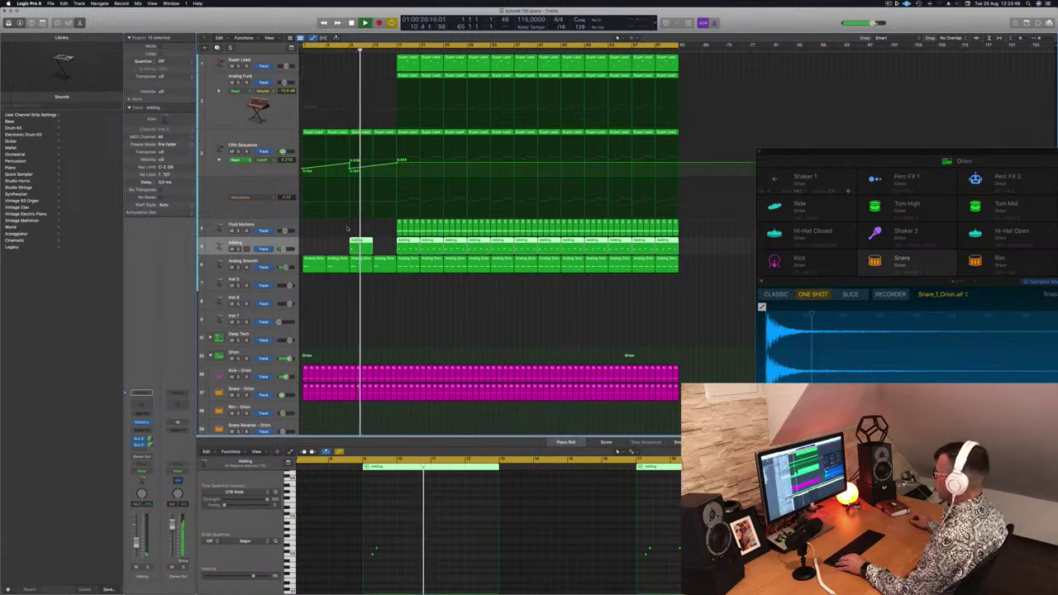
scroll(379, 122, up, 1)
scroll(379, 121, down, 1)
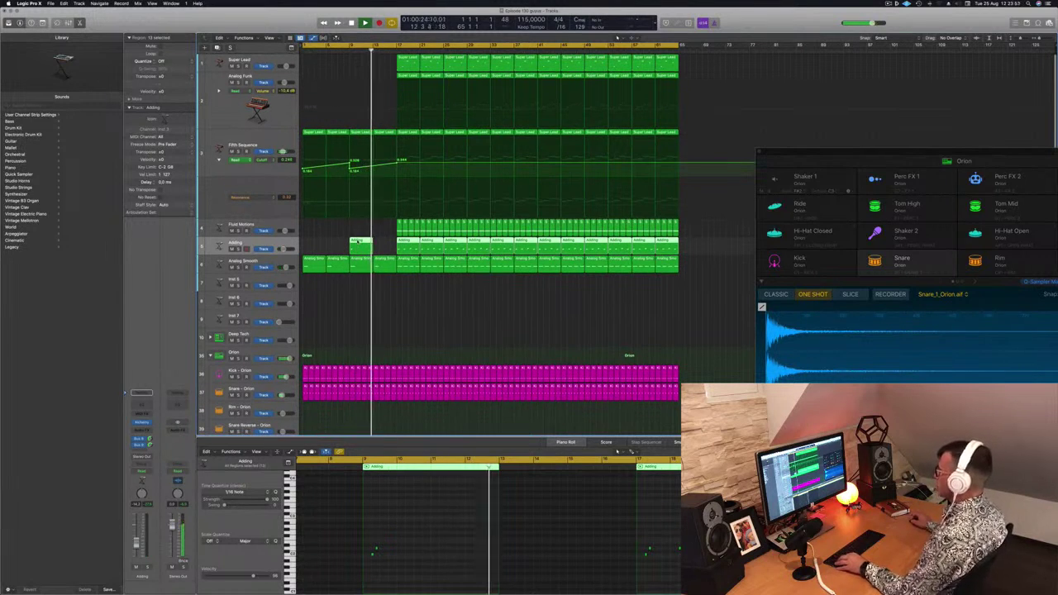
drag(364, 246, 389, 248)
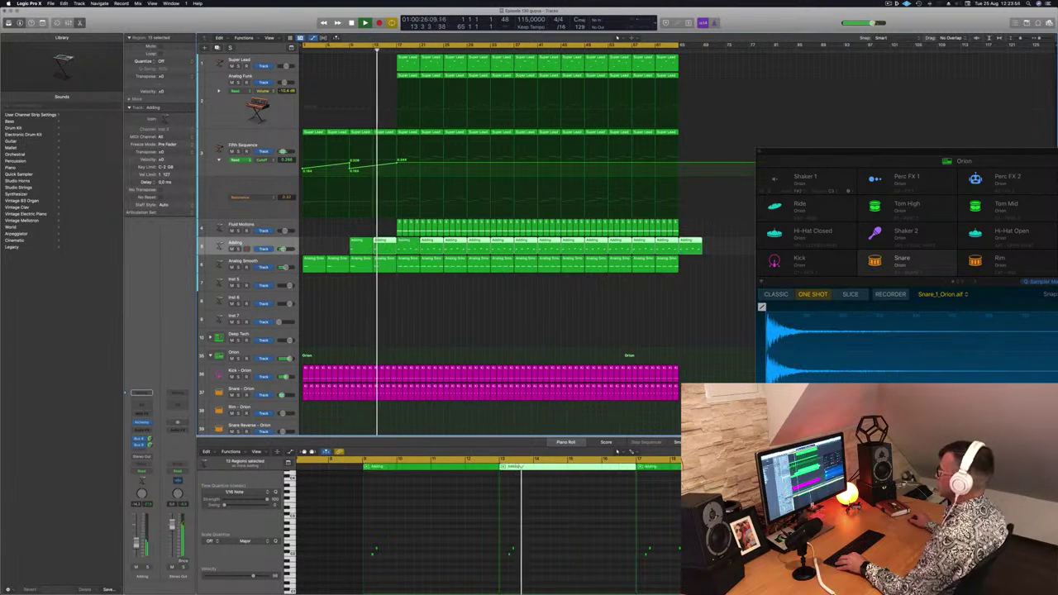
key(Return)
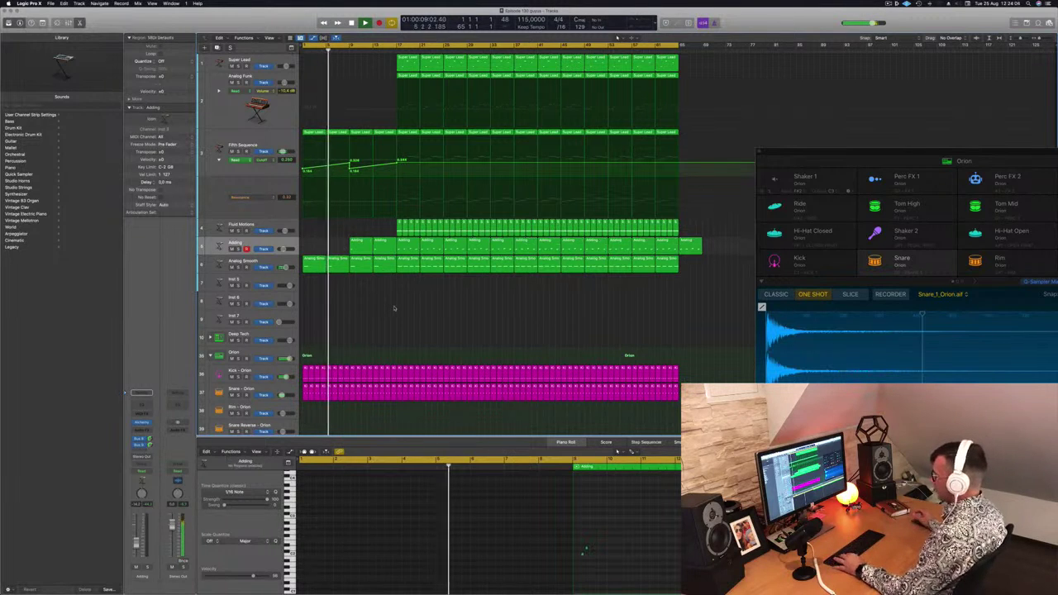
key(super+Right)
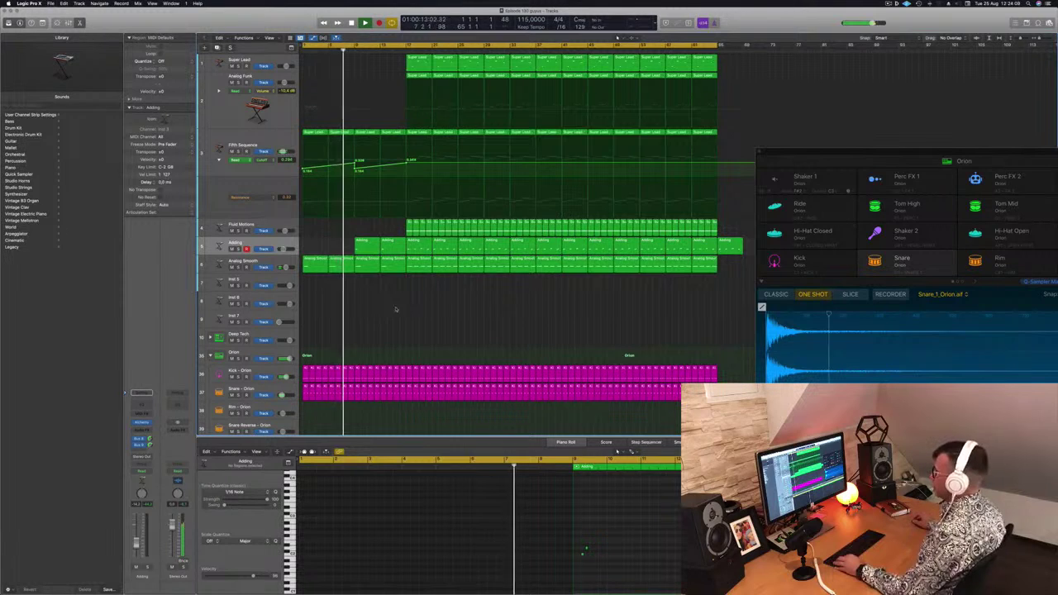
key(super+Left)
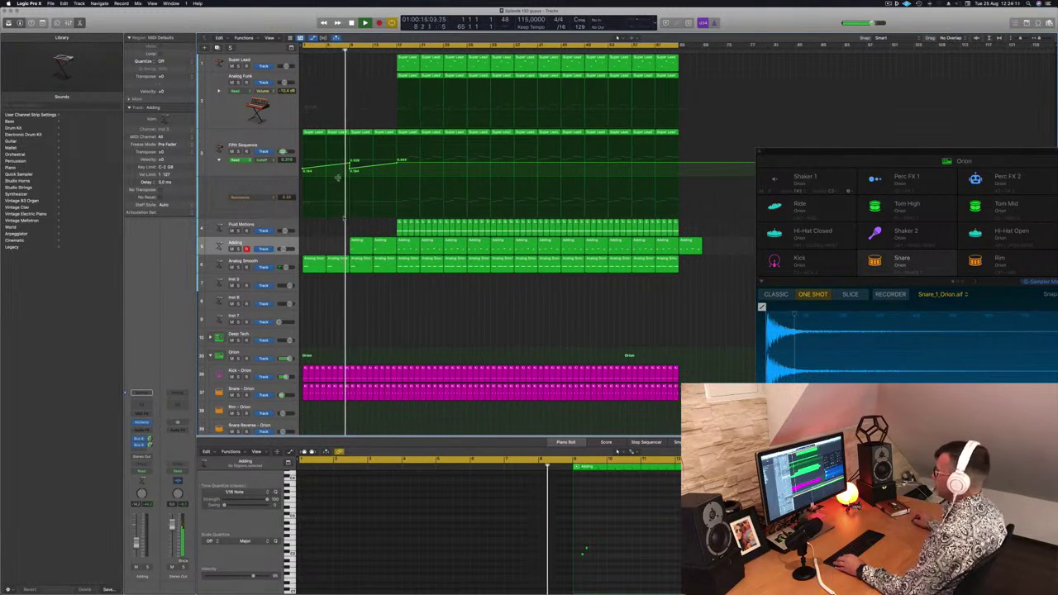
- Delete the Snare, Hi-Hat Open, Ride, Tom High and Shaker 1 regions in bars 17 to 24, keeping the kick
scroll(403, 302, down, 5)
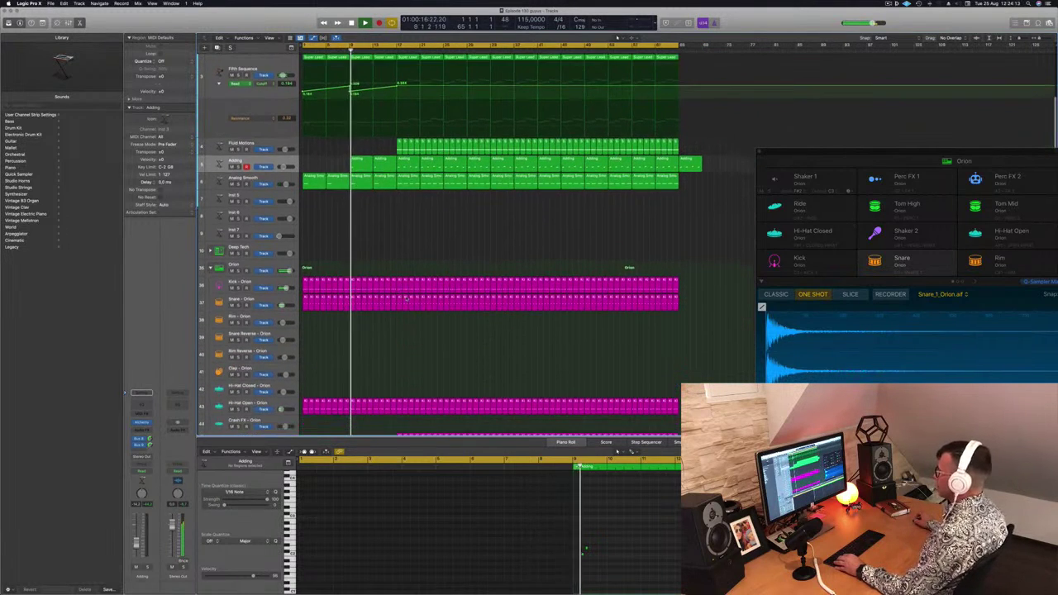
scroll(402, 301, down, 7)
scroll(404, 297, down, 2)
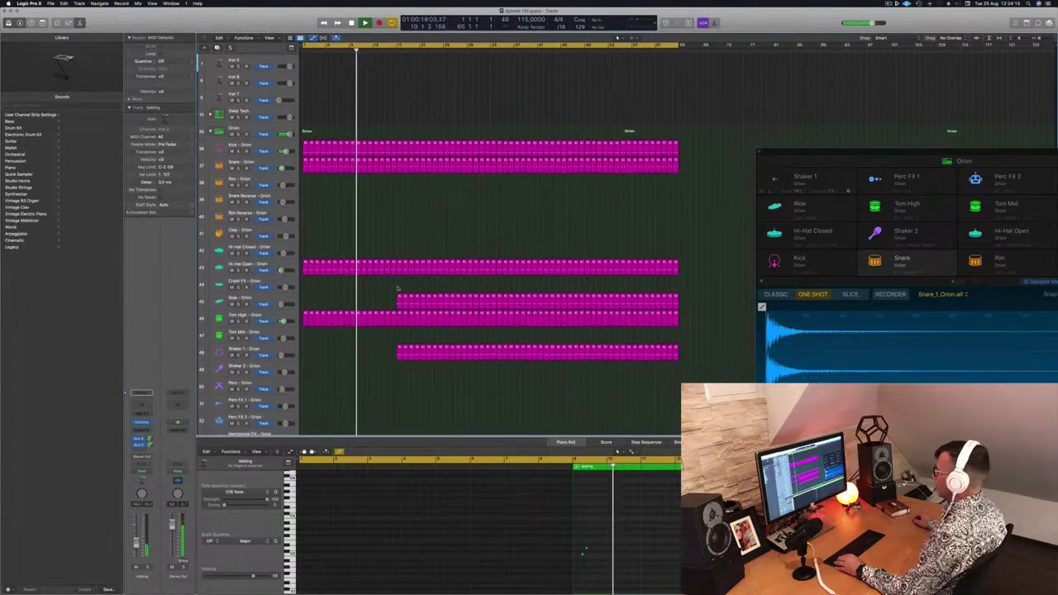
scroll(404, 297, up, 7)
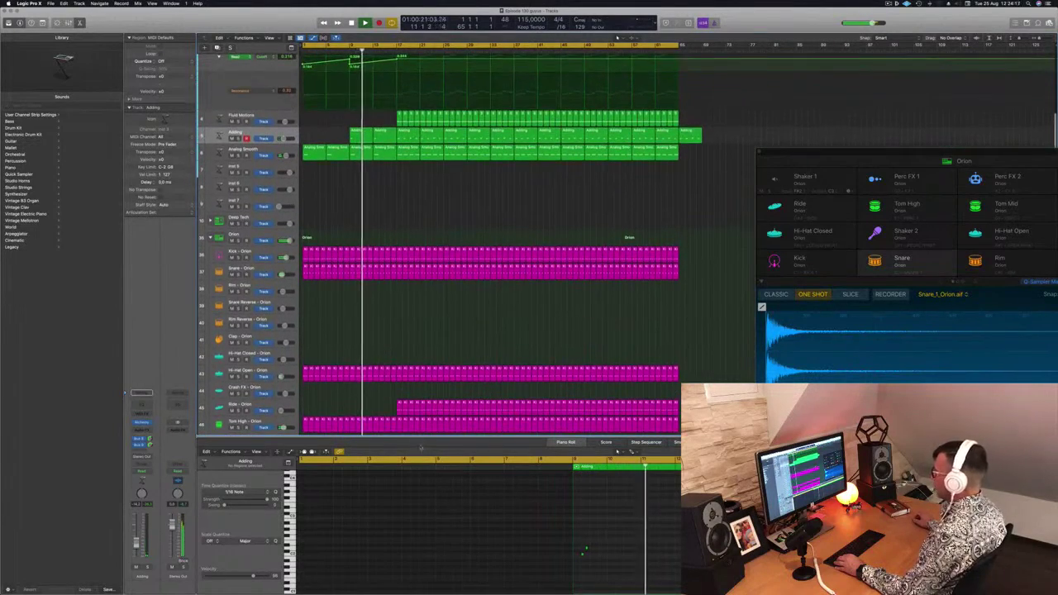
scroll(399, 424, down, 3)
drag(399, 424, 443, 196)
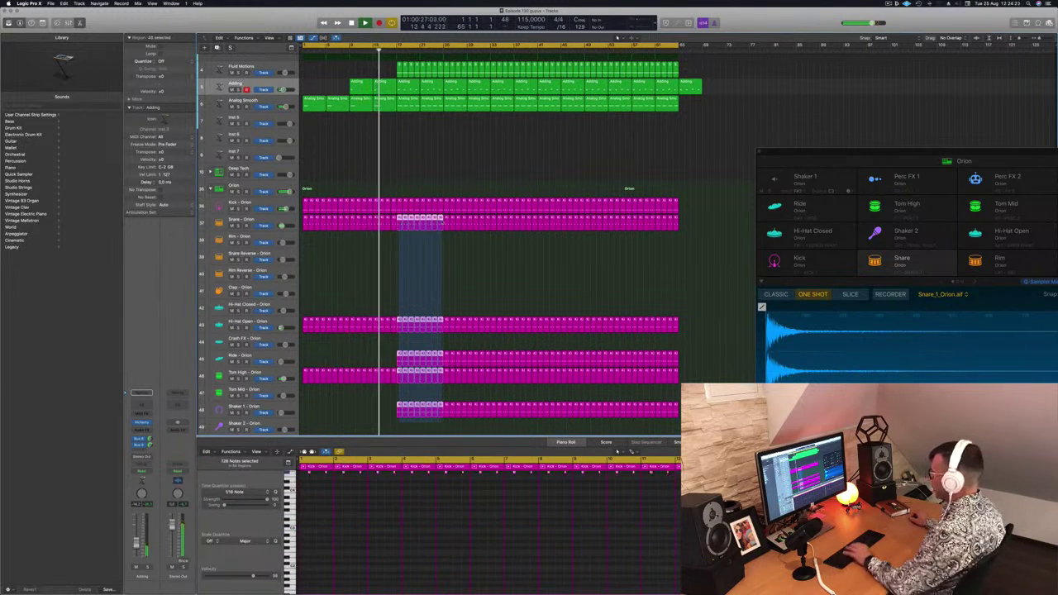
key(Delete)
- Delete the Adding, Analog Smooth, Fluid Motions and Analog Funk regions in bars 17 to 24
scroll(415, 194, up, 4)
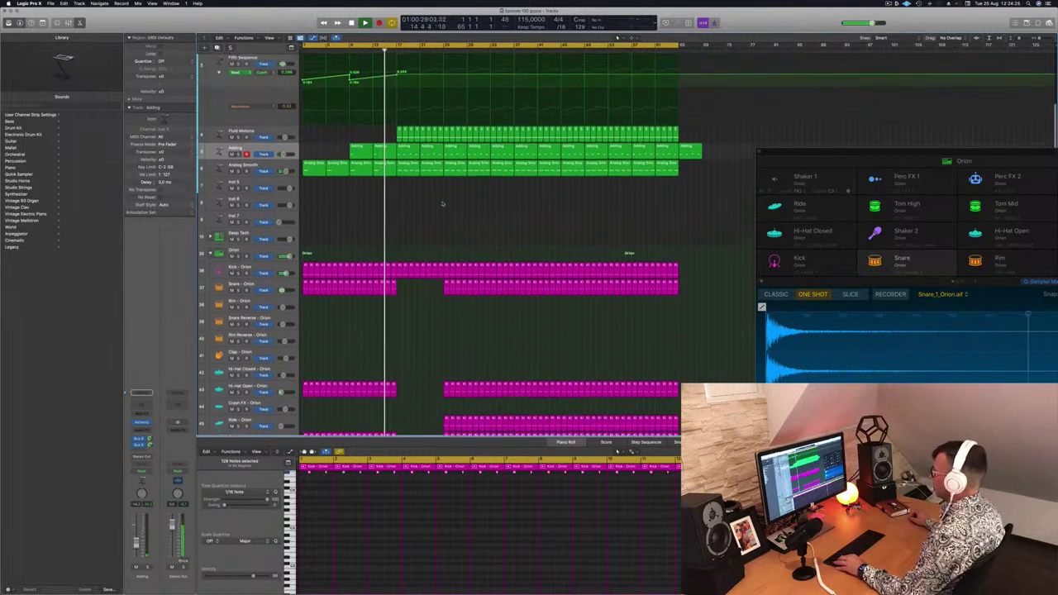
drag(406, 207, 426, 177)
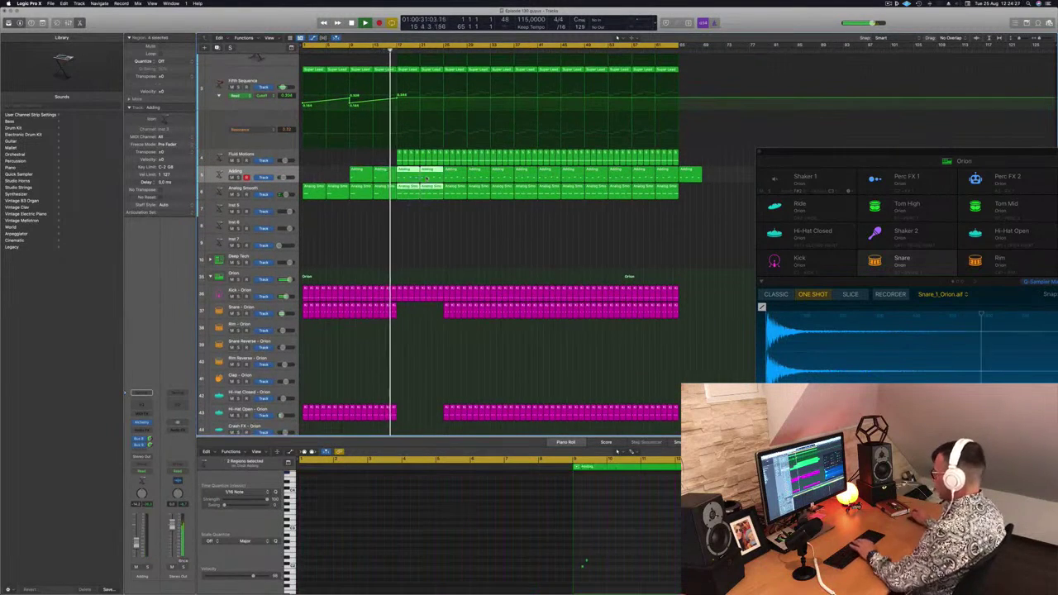
click(405, 161)
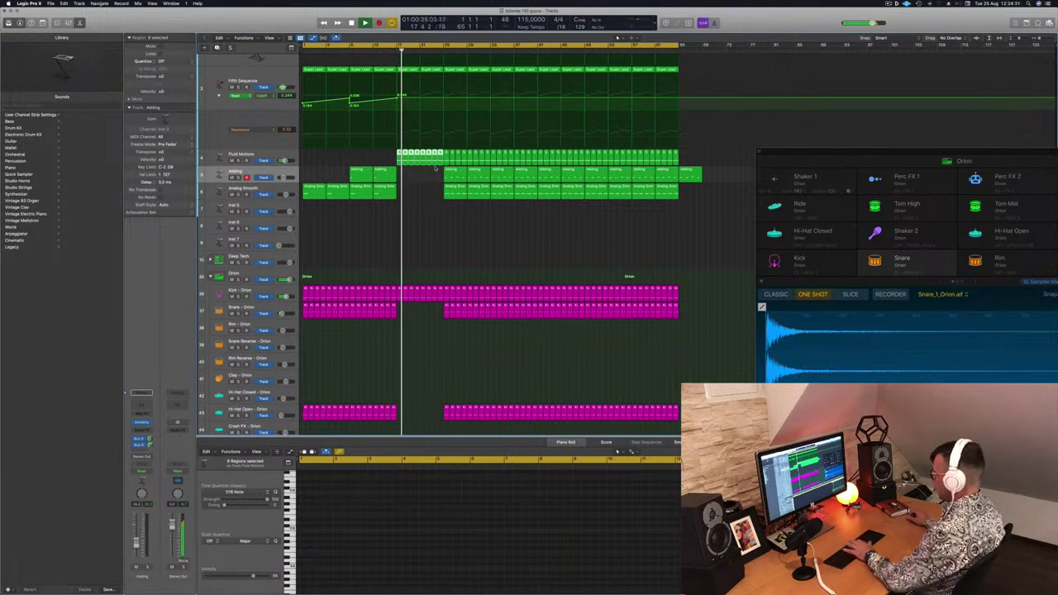
scroll(433, 173, up, 4)
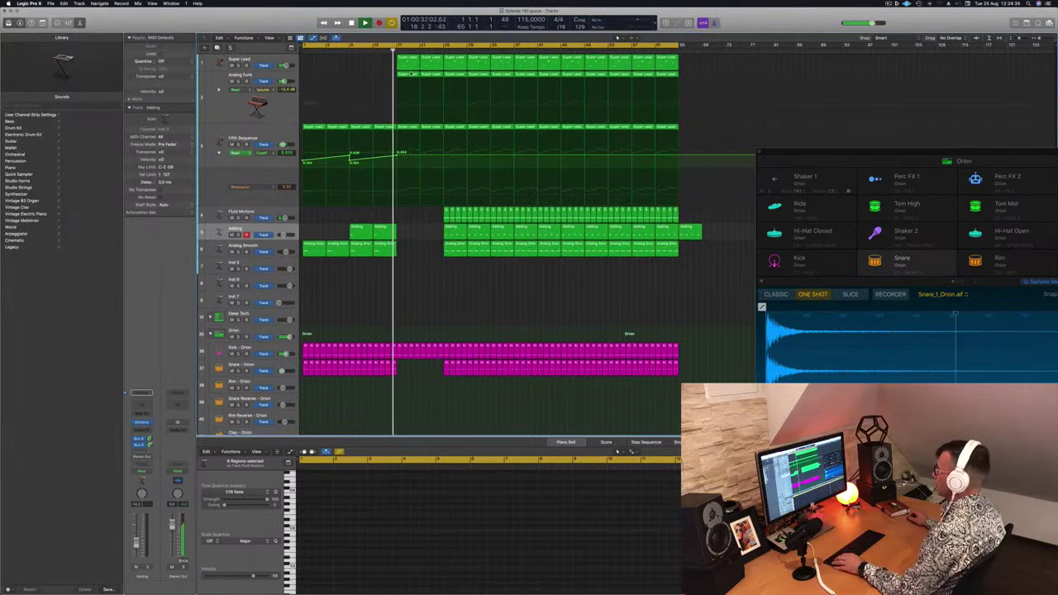
click(409, 75)
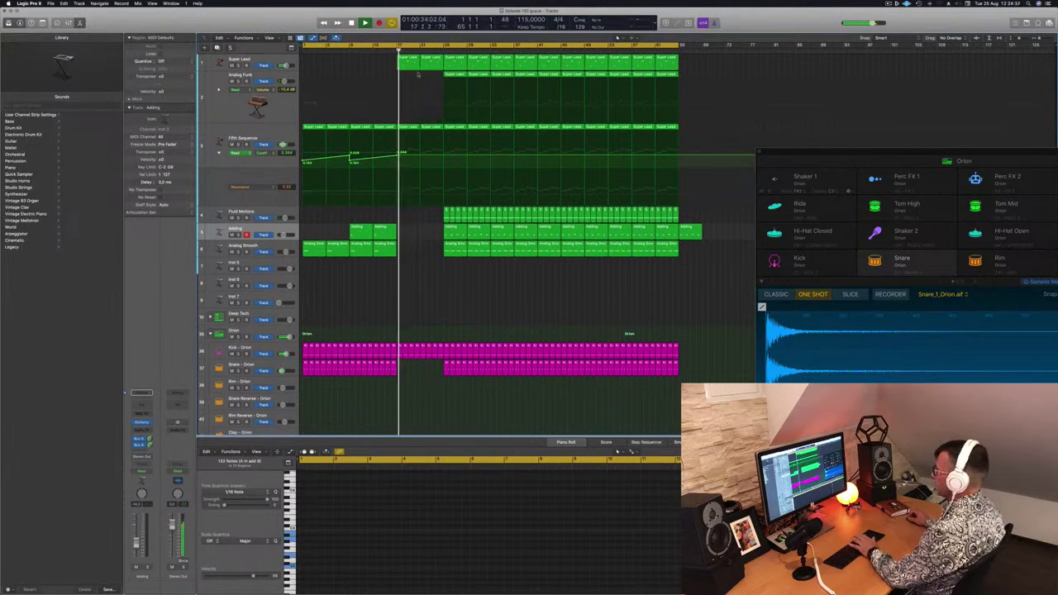
- Open the Channel EQ on the Super Lead track and switch off its high-cut band during playback
click(223, 62)
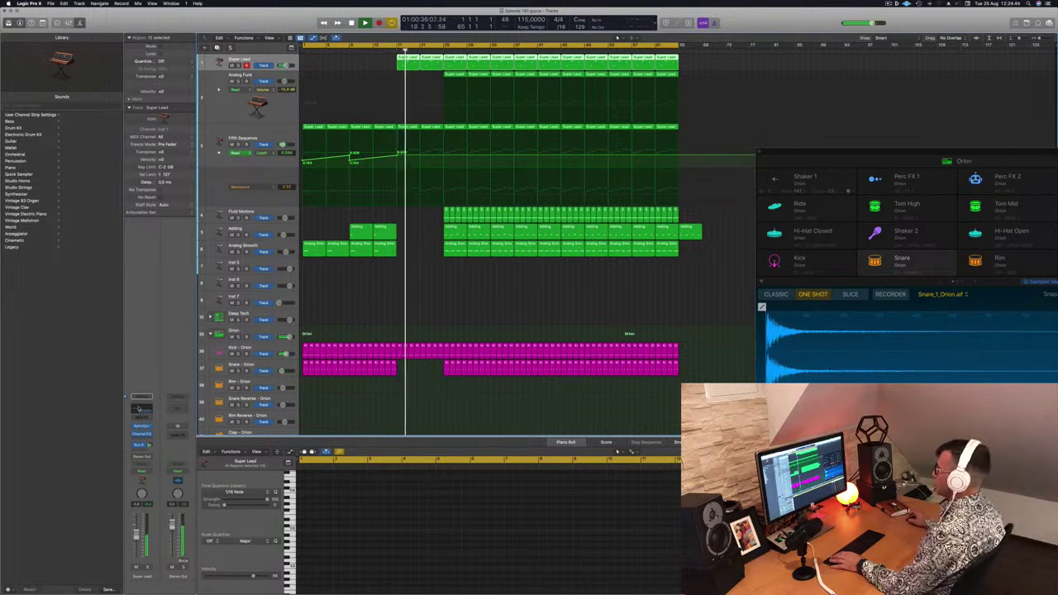
click(139, 408)
key(space)
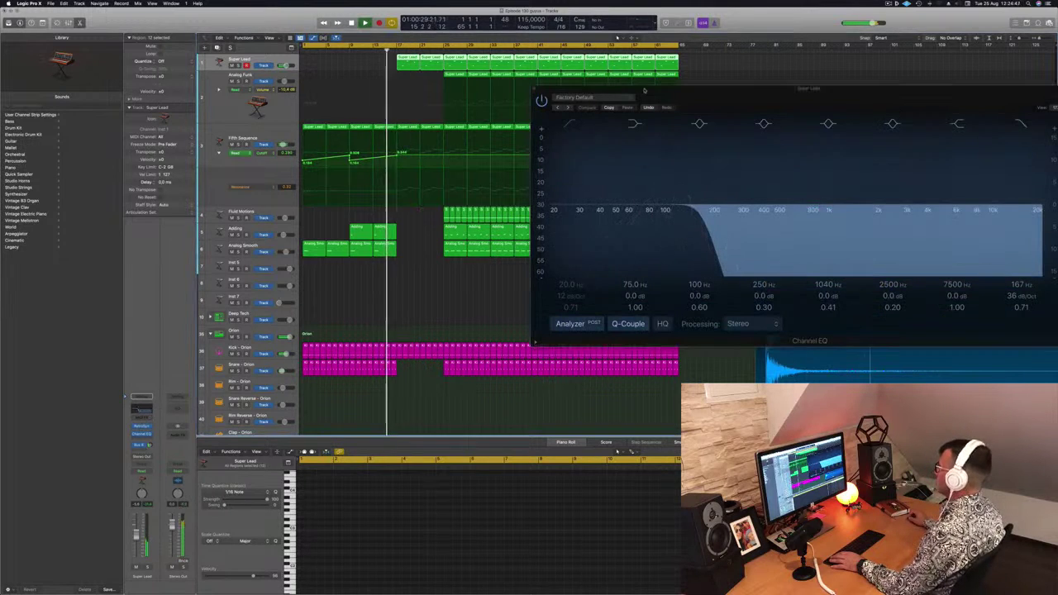
drag(644, 90, 205, 143)
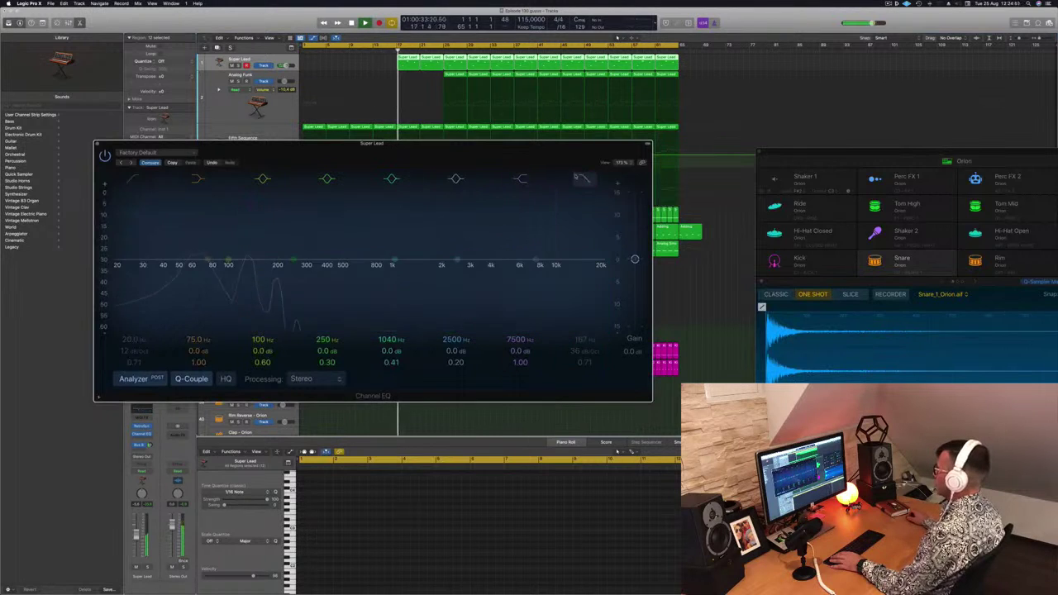
drag(528, 157, 866, 163)
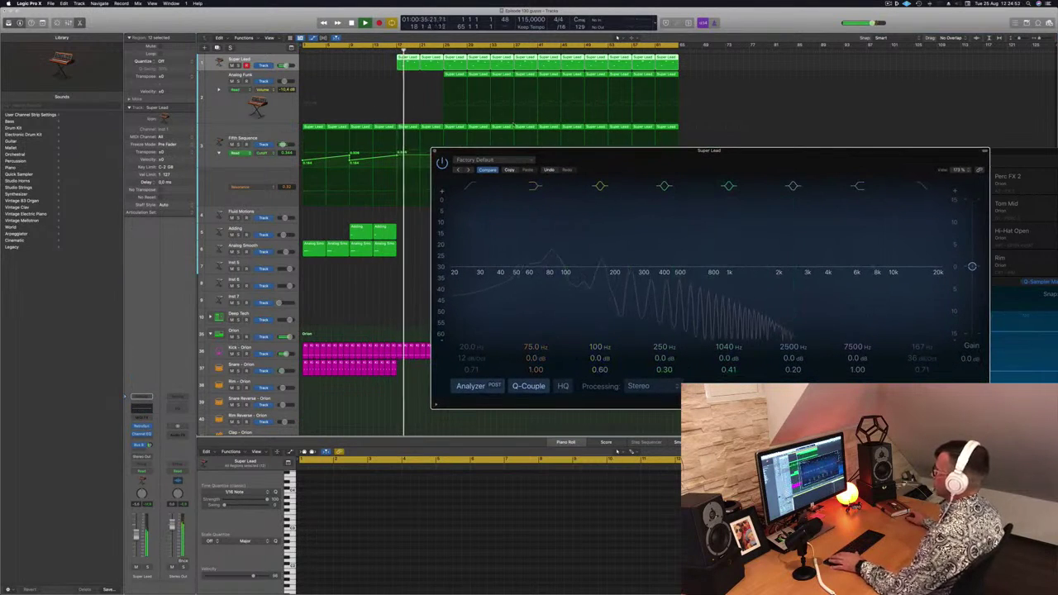
- Lower the Fifth Sequence Cutoff to about 0.140 from bar 17 and switch the Super Lead EQ's high-cut band back on
click(391, 52)
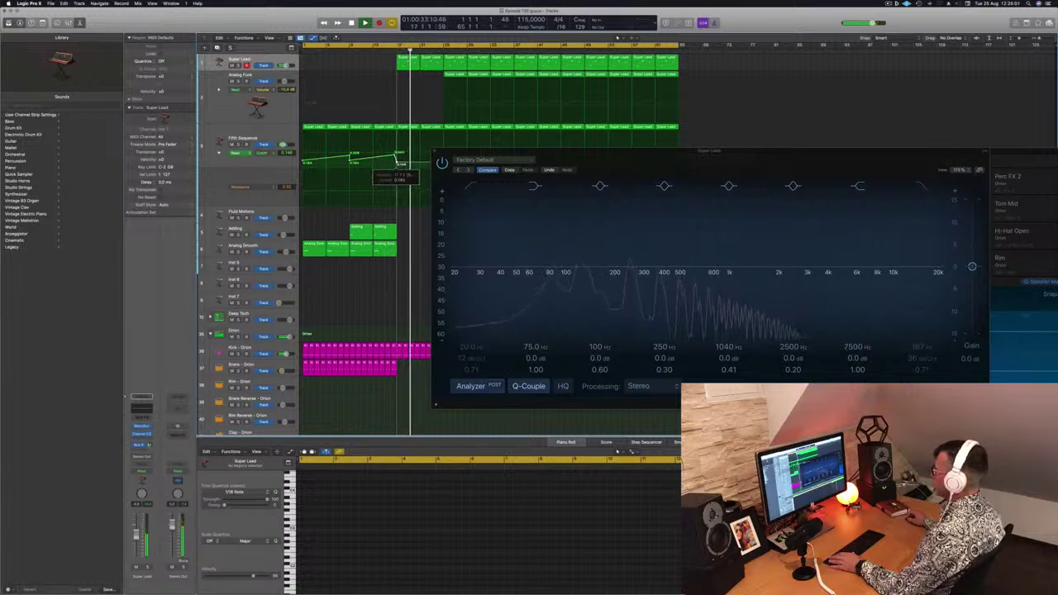
drag(511, 151, 341, 195)
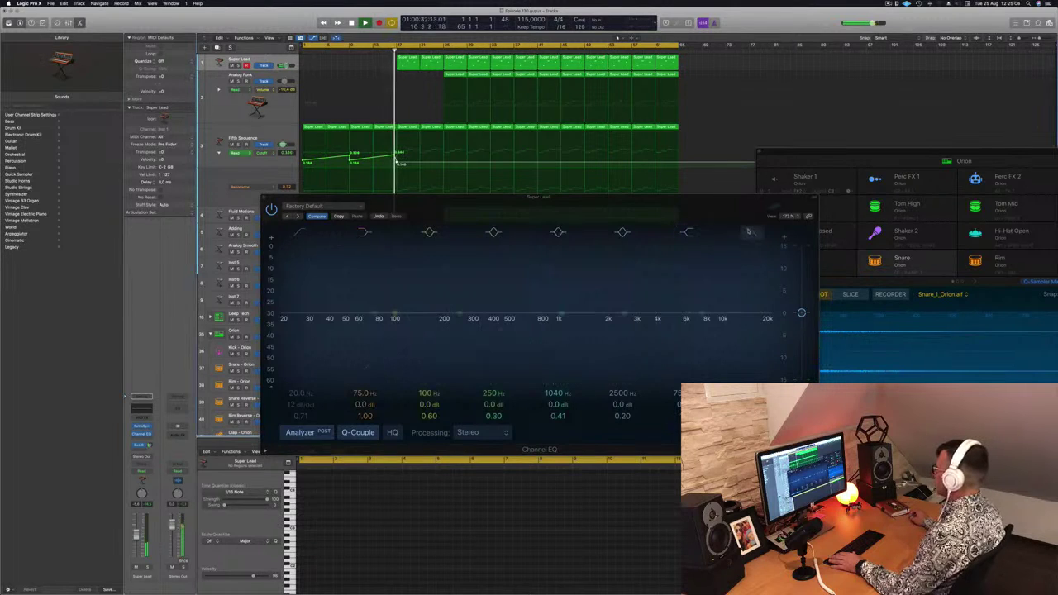
drag(660, 208, 833, 184)
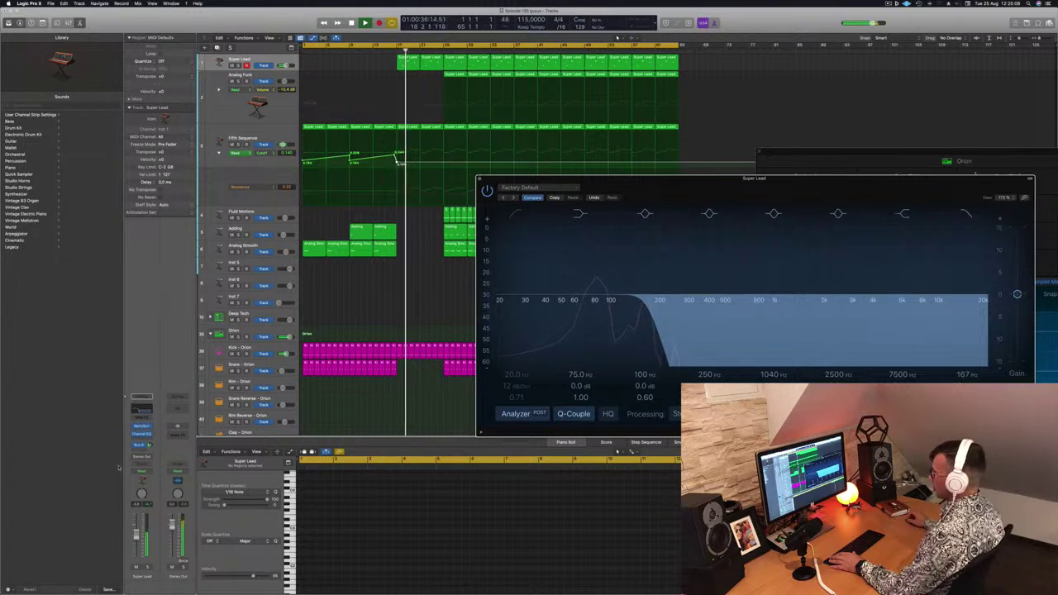
- Set the Super Lead automation mode to Touch and record a brief move of the EQ's high-cut frequency
click(148, 472)
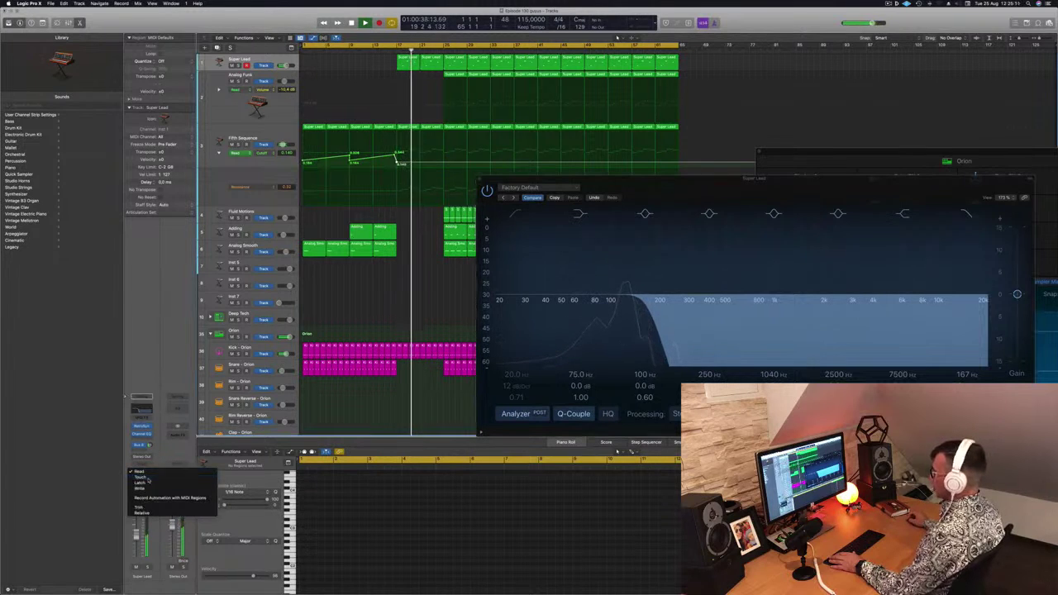
click(147, 478)
drag(931, 176, 840, 183)
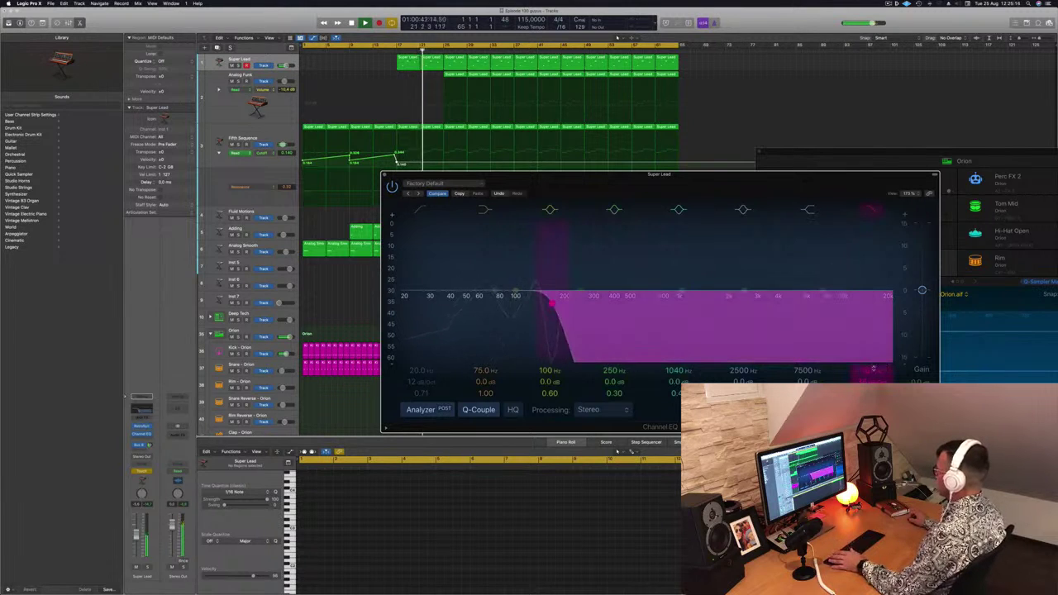
drag(551, 302, 559, 303)
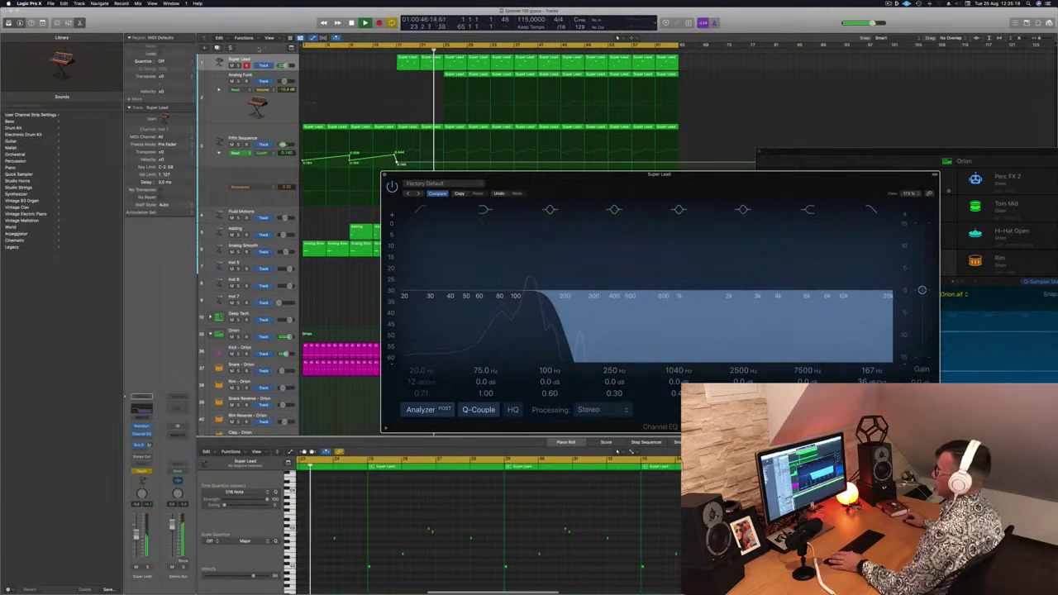
- Display the Super Lead high-cut frequency automation in taller track lanes and close the Channel EQ
click(255, 61)
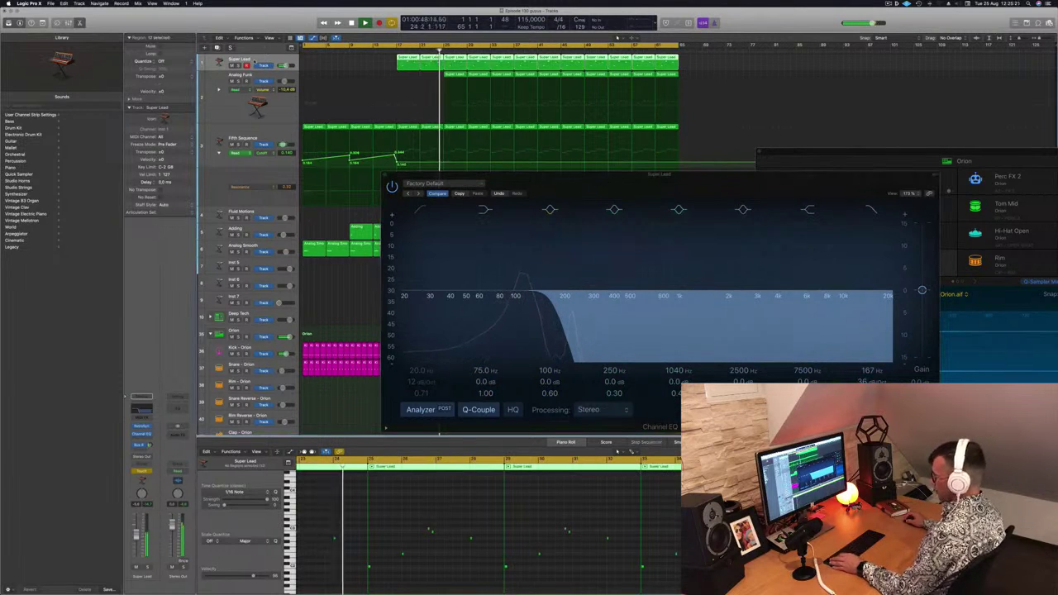
key(a)
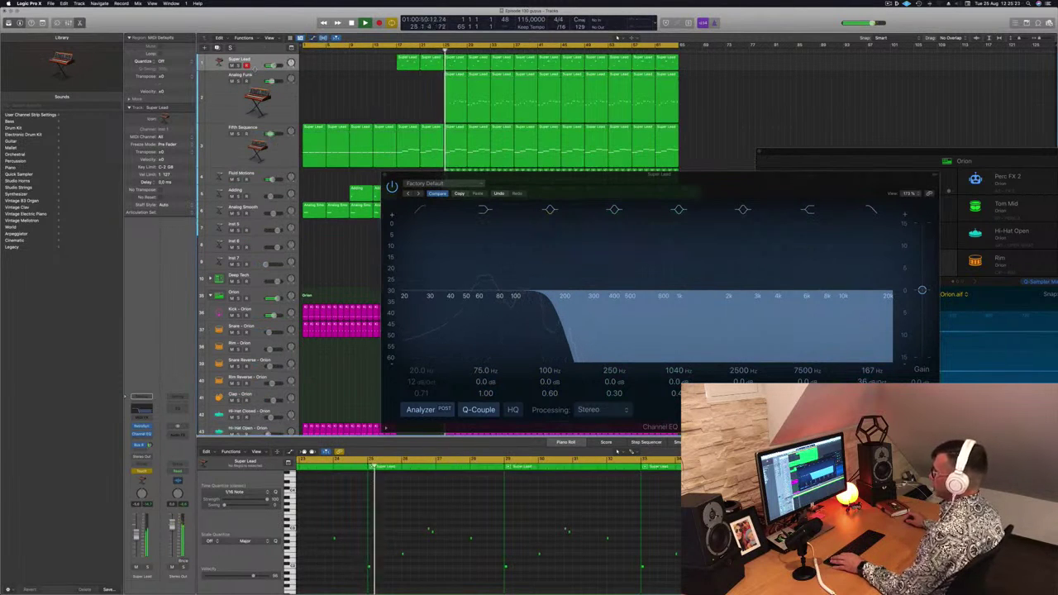
key(cmd+Down)
key(a)
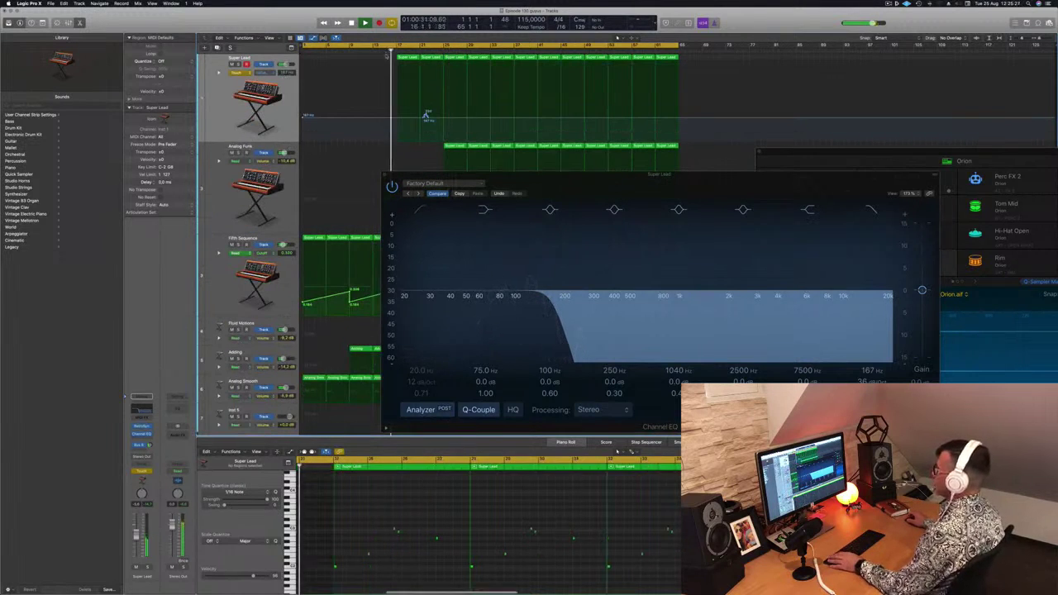
key(super+w)
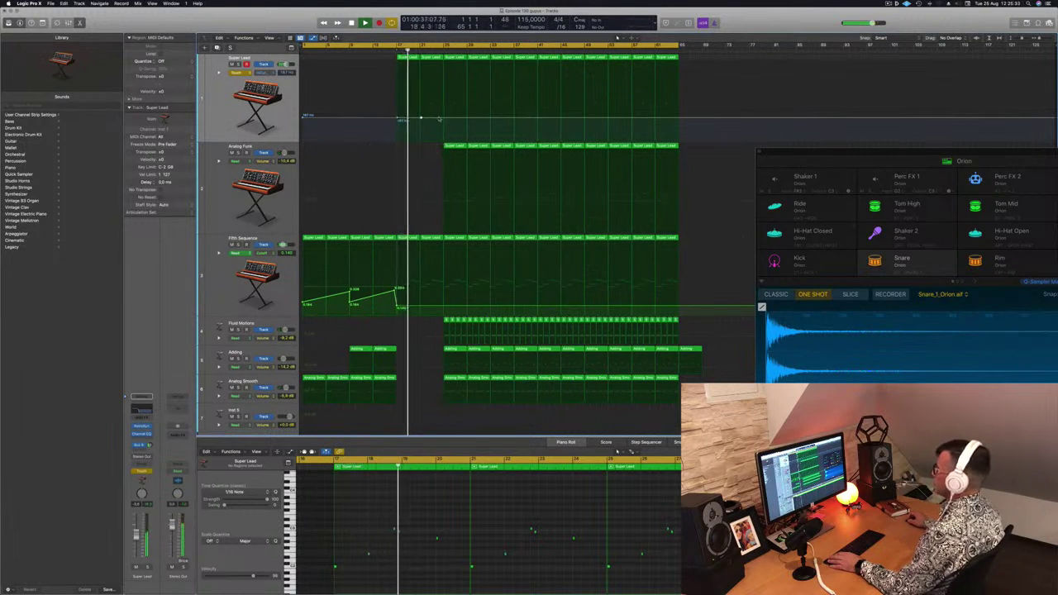
- Ramp the Super Lead high-cut frequency from 167 Hz at bar 21 to the top of its range at bar 25, and return automation to Read
drag(444, 120, 442, 63)
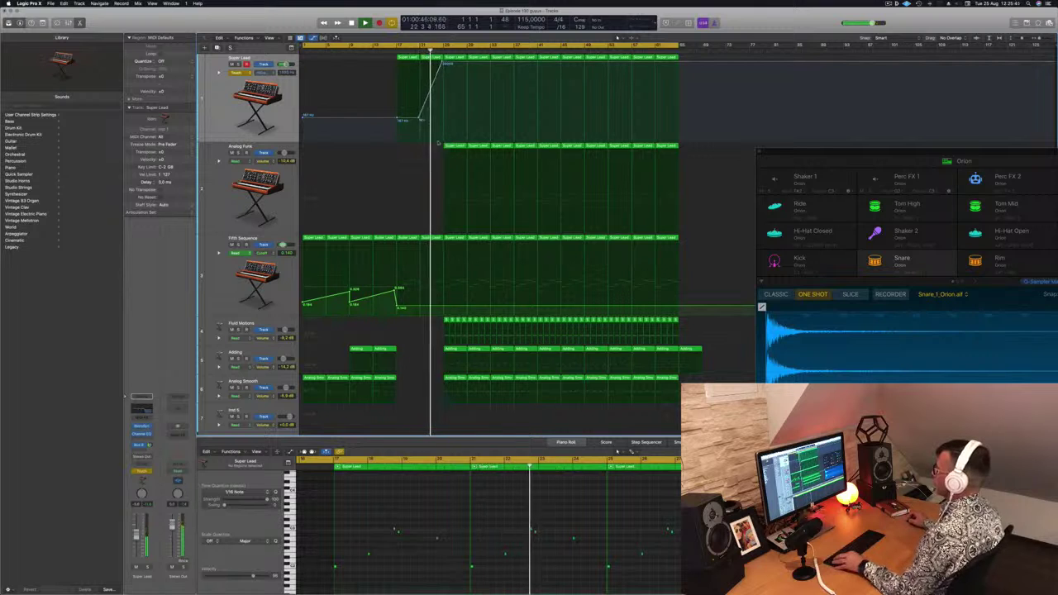
click(249, 73)
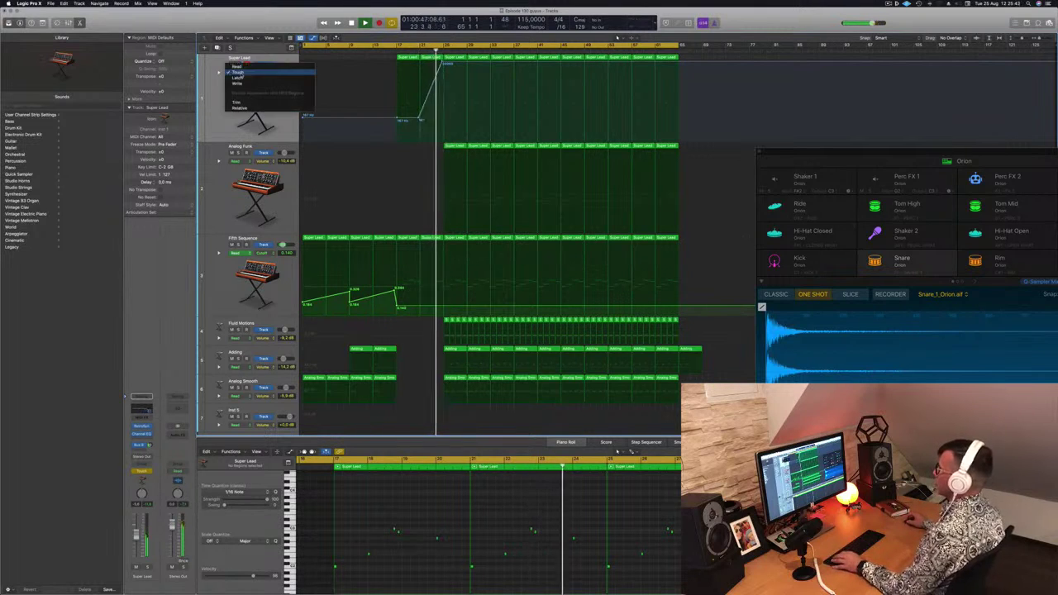
click(244, 67)
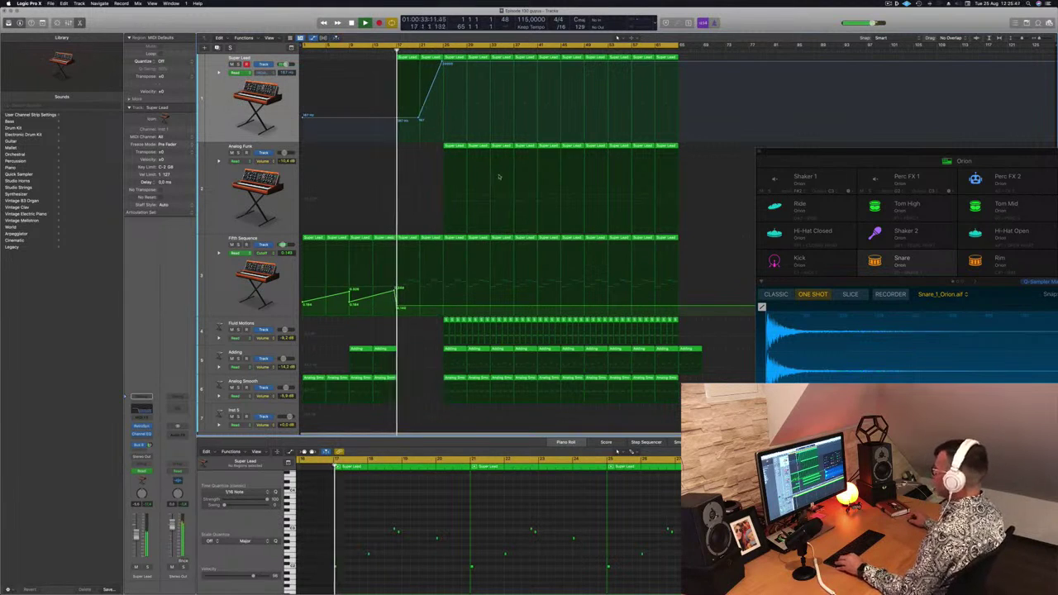
- Clear the Analog Funk regions from bar 25 to 33 and slope the Fifth Sequence Cutoff down to 0.018 at bar 25
click(459, 146)
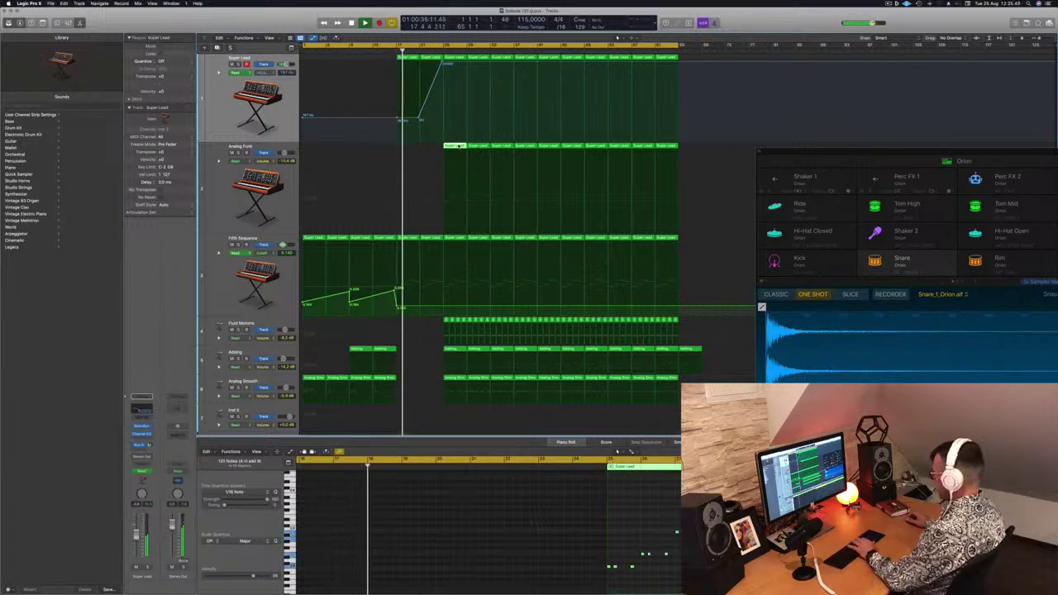
key(Delete)
click(477, 146)
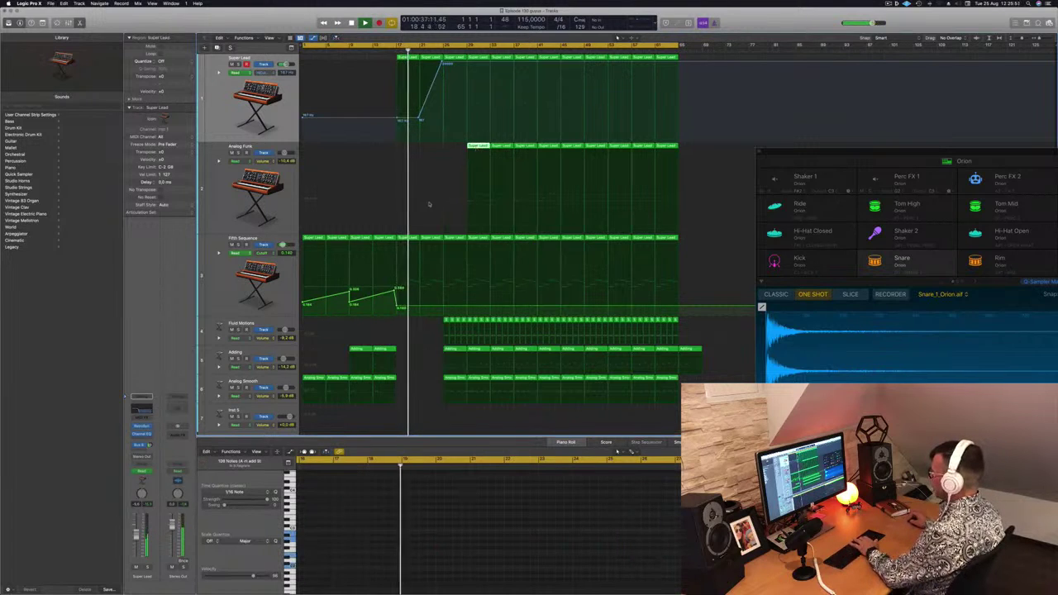
key(Delete)
drag(444, 307, 447, 314)
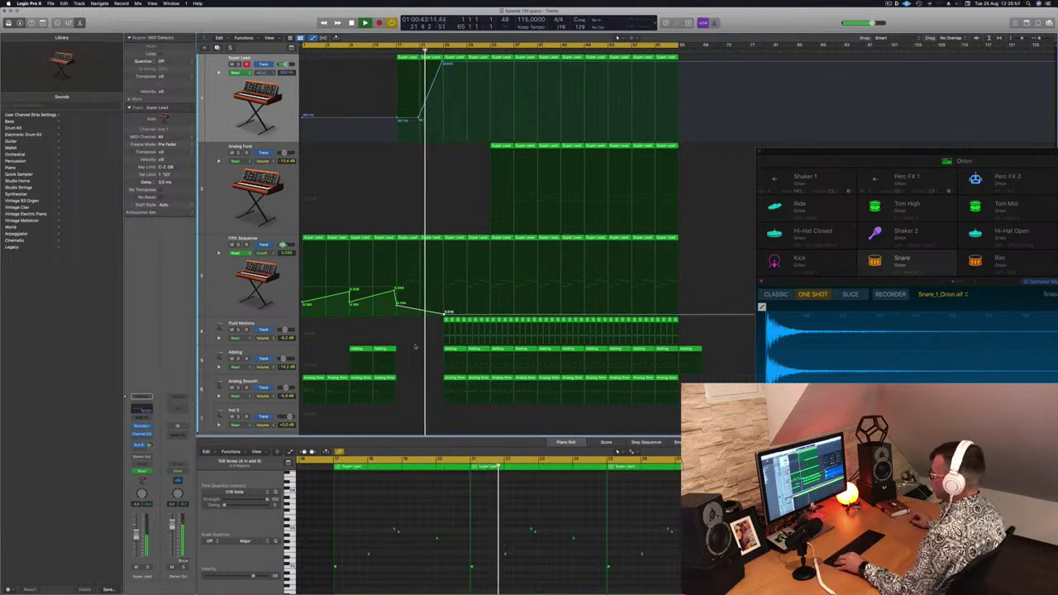
- Delete the Orion kick, snare, open hi-hat, ride, high tom and Shaker 1 regions between bars 25 and 29
scroll(455, 351, down, 6)
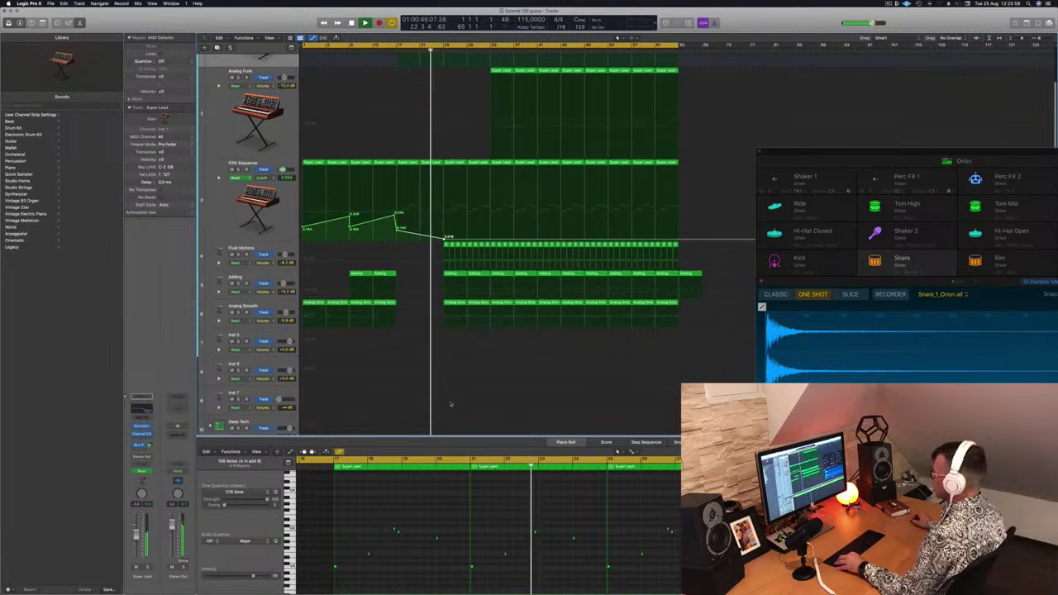
scroll(456, 351, down, 3)
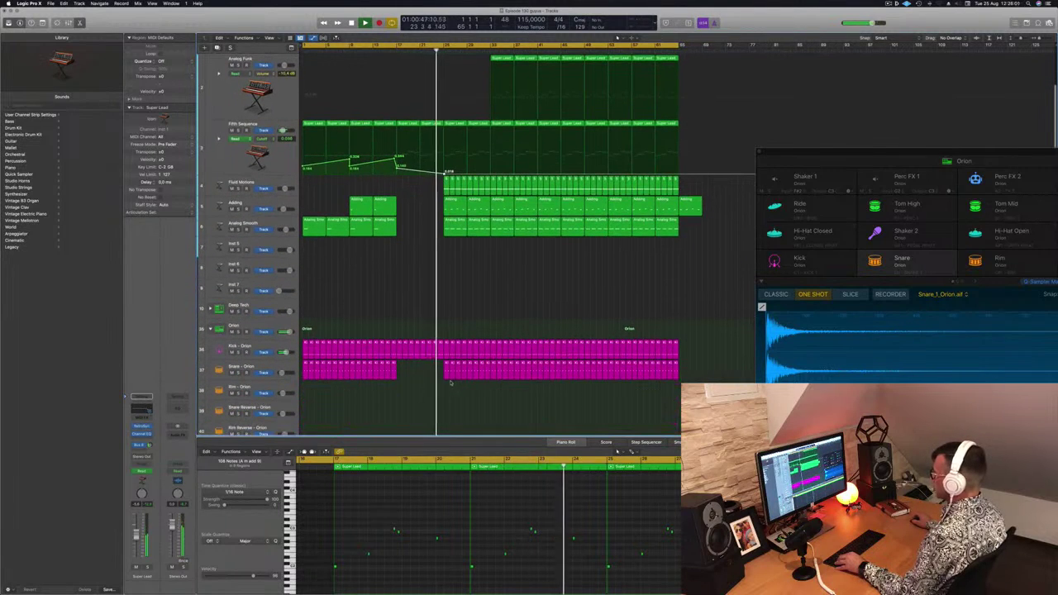
drag(449, 383, 464, 353)
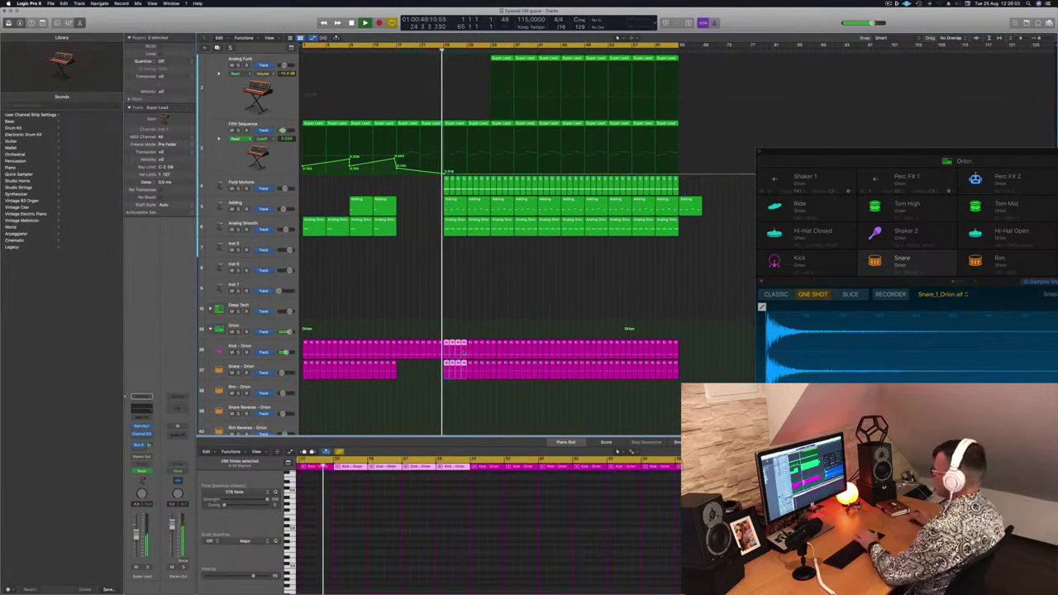
key(Delete)
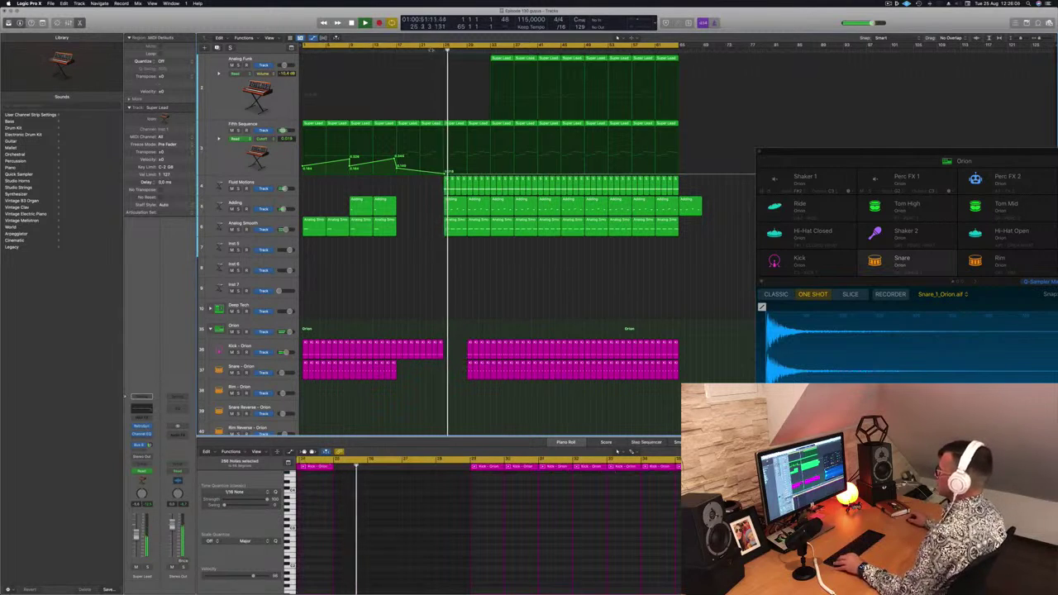
scroll(449, 333, down, 5)
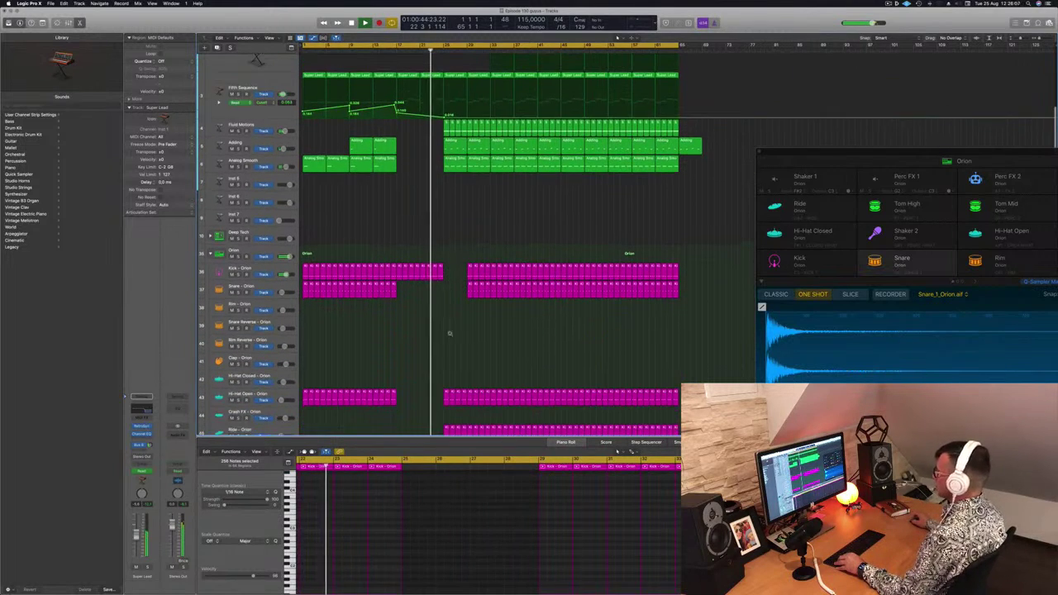
scroll(447, 338, down, 2)
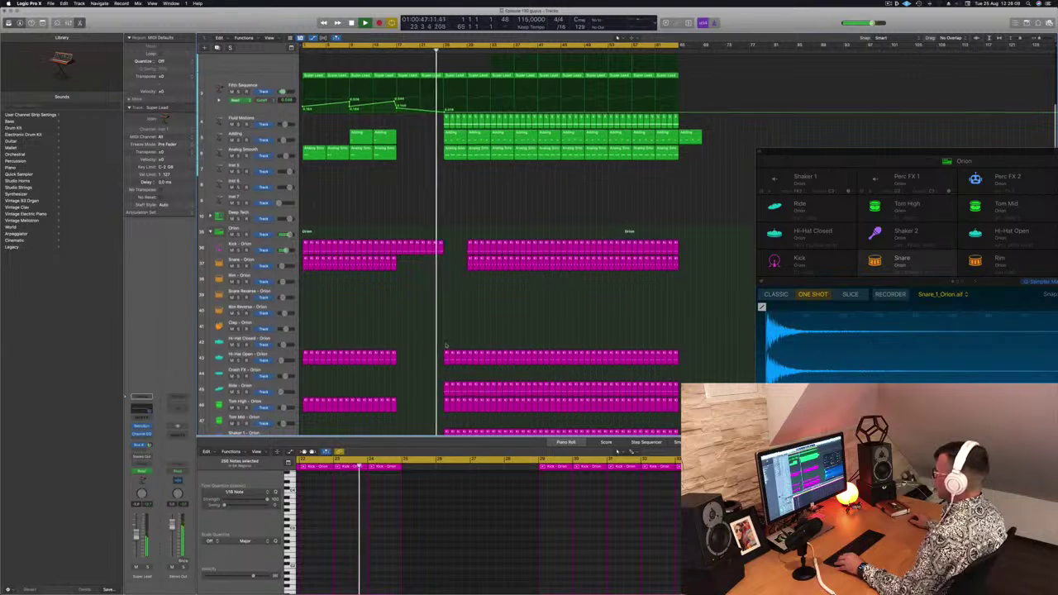
scroll(438, 335, down, 3)
drag(433, 314, 462, 411)
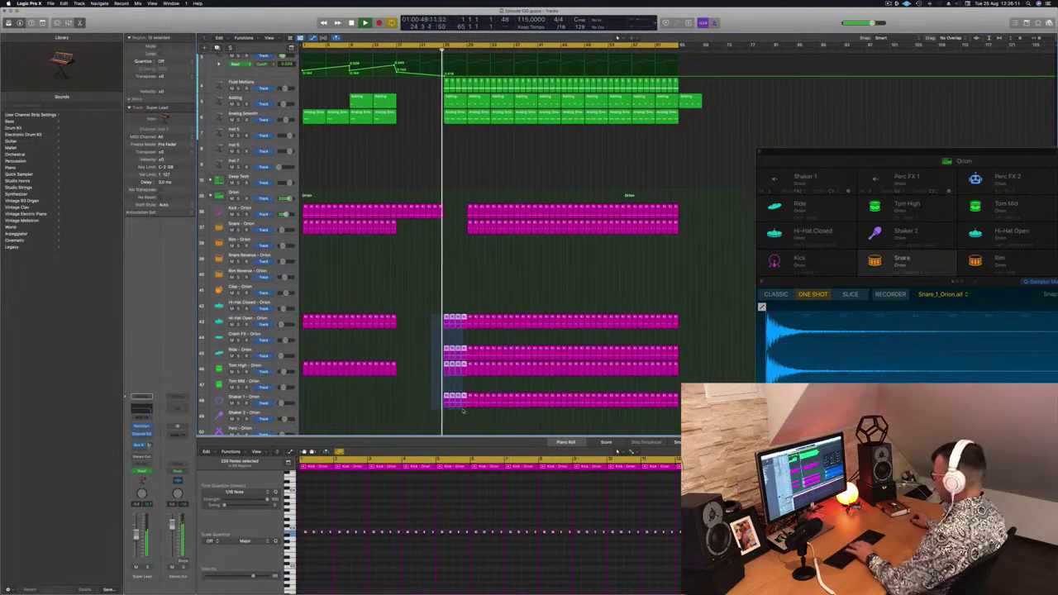
- Delete the Analog Smooth region at bar 25 and the Fluid Motions regions from bar 25 to 33
scroll(490, 179, up, 8)
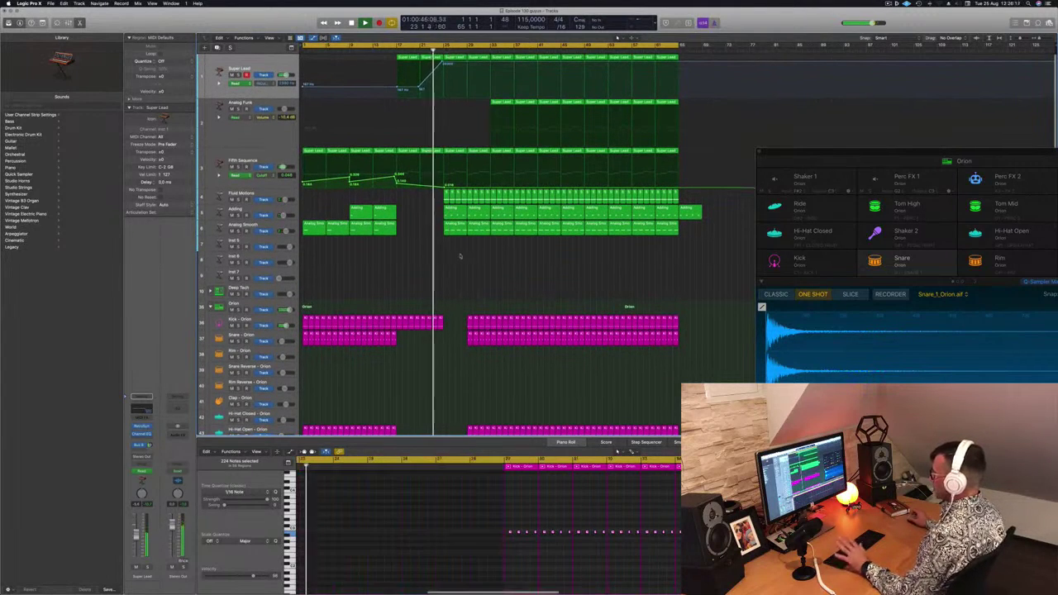
click(455, 213)
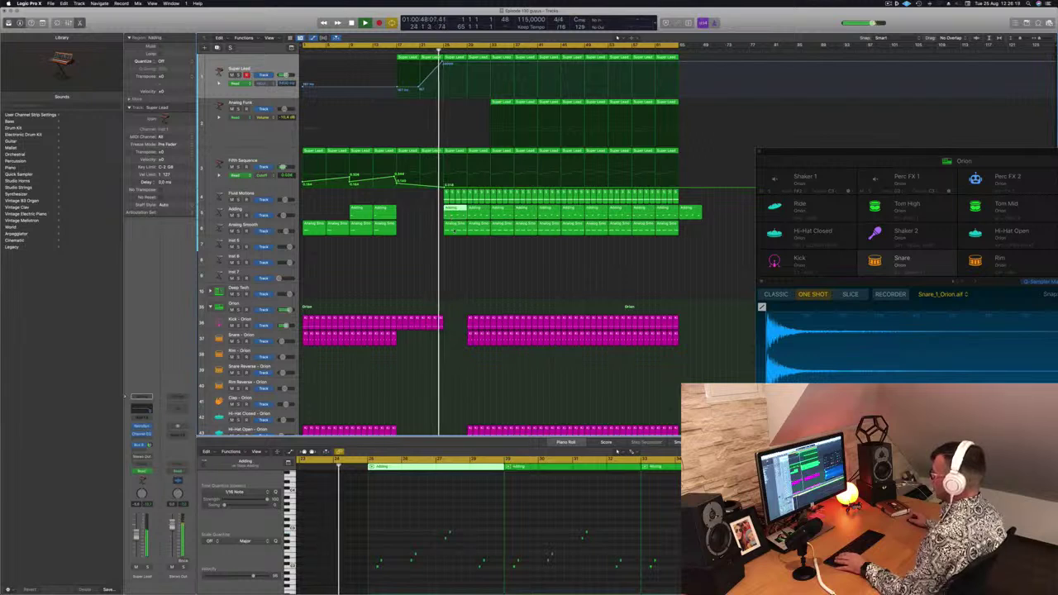
click(454, 226)
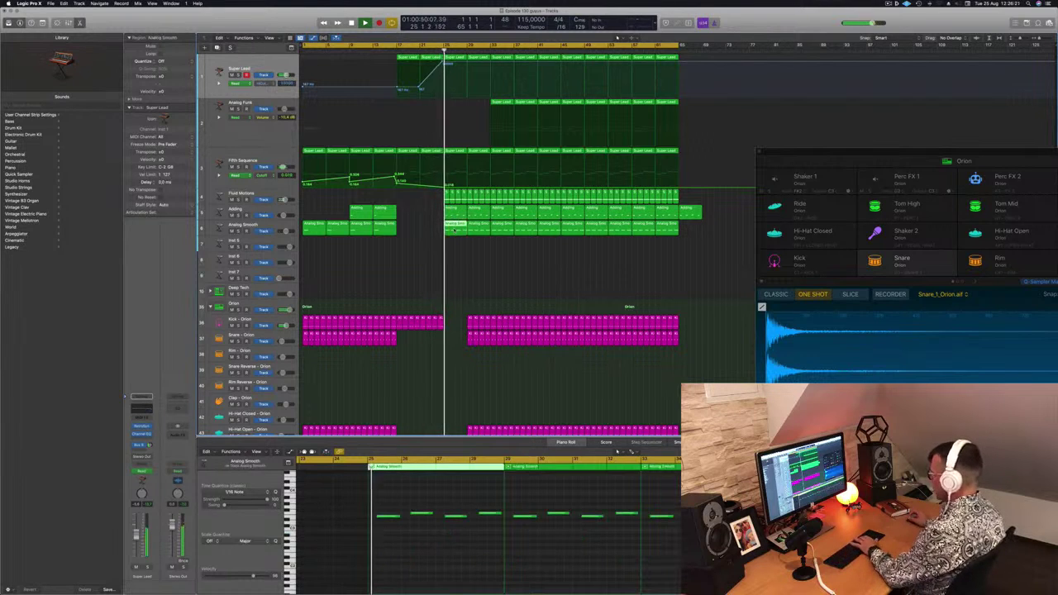
key(Delete)
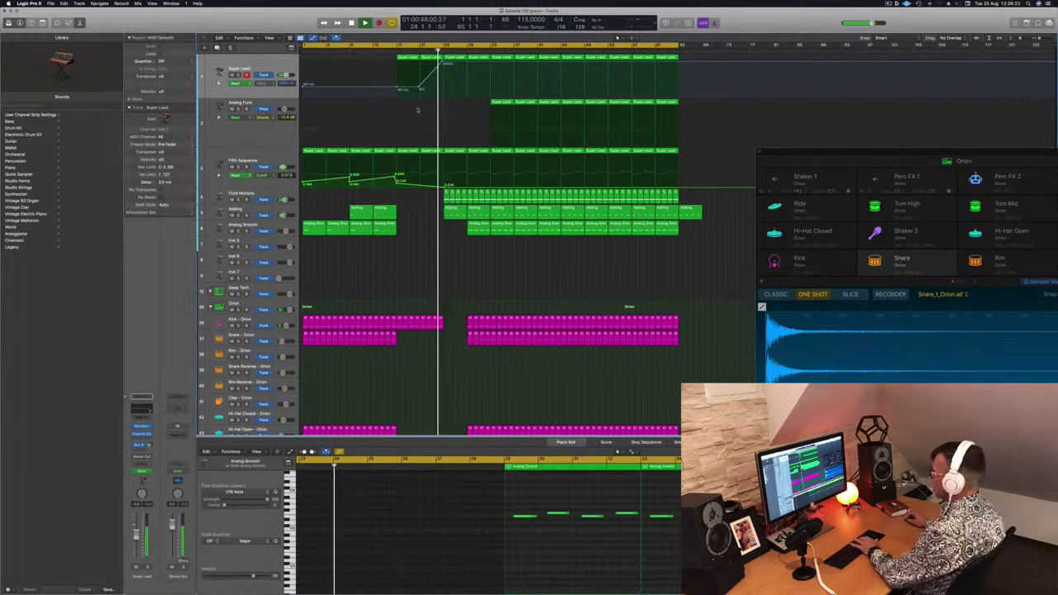
click(484, 196)
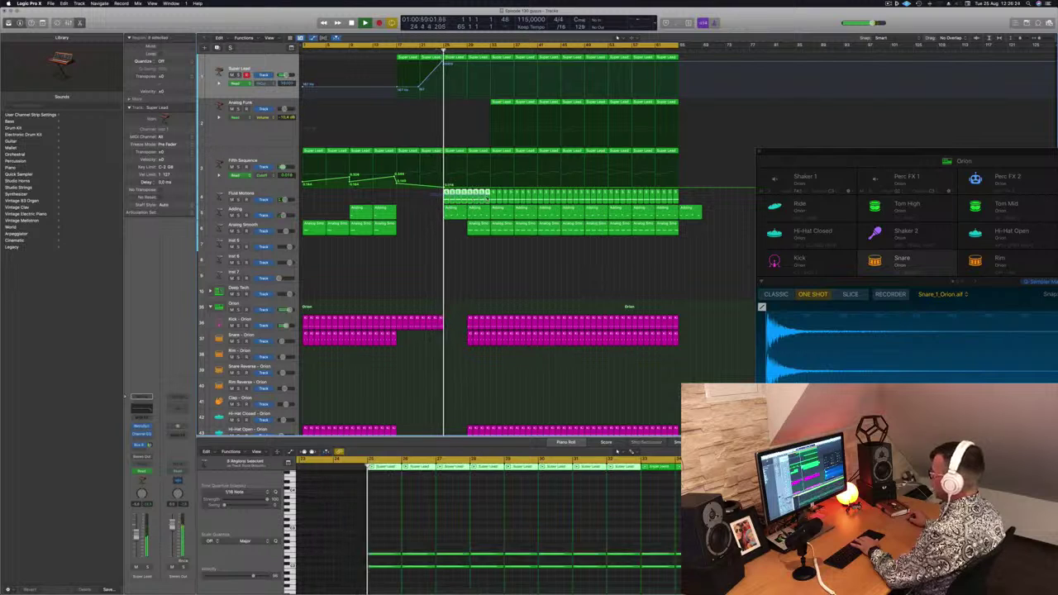
key(Delete)
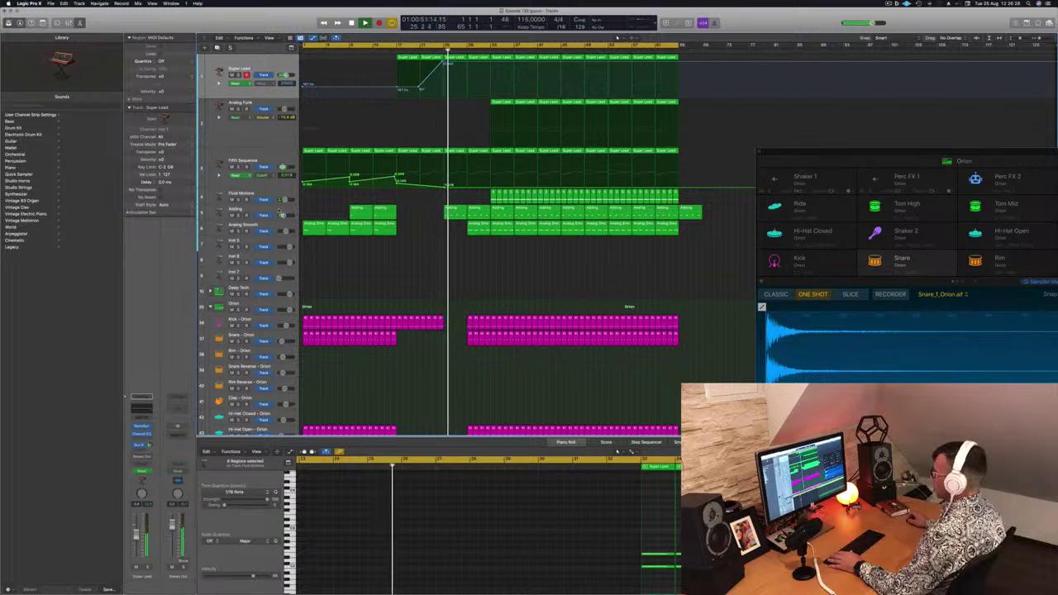
- Remove the Analog Smooth region at bar 29 and the Fluid Motions regions from bar 33 to 41, saving the project
click(277, 210)
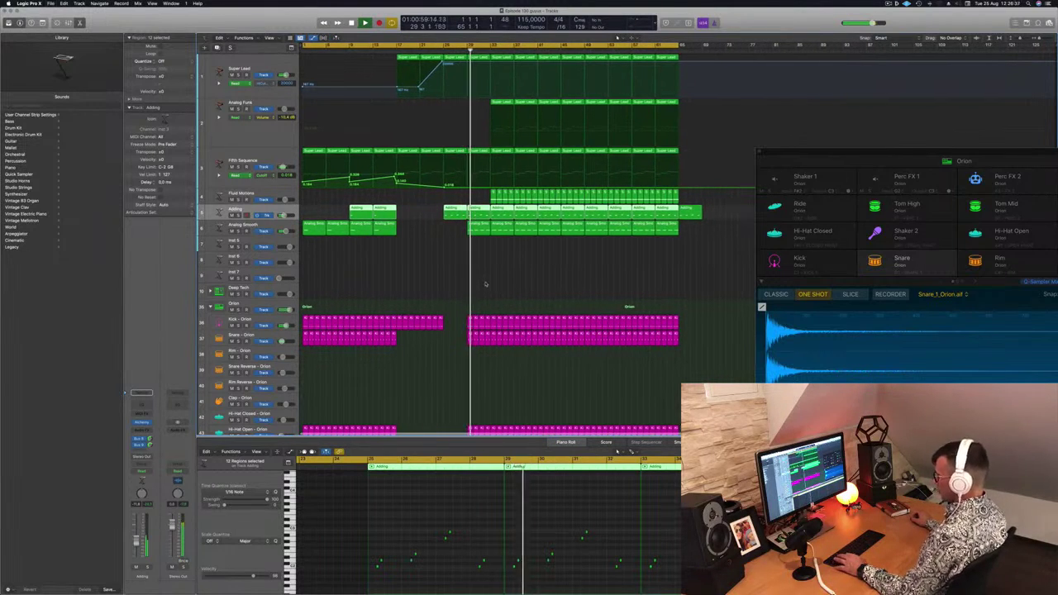
key(super+Up)
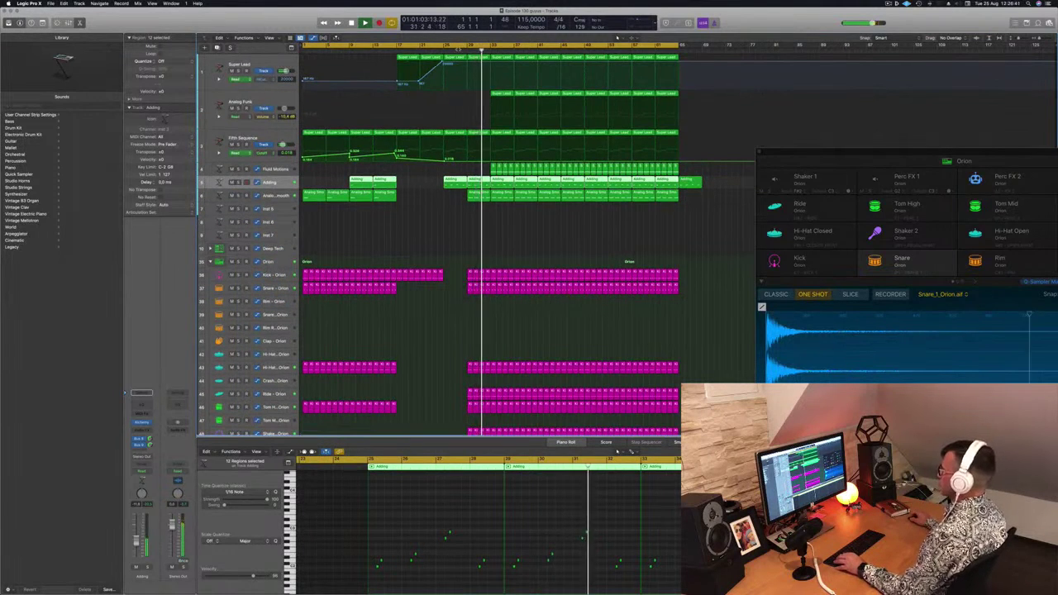
click(484, 198)
key(Delete)
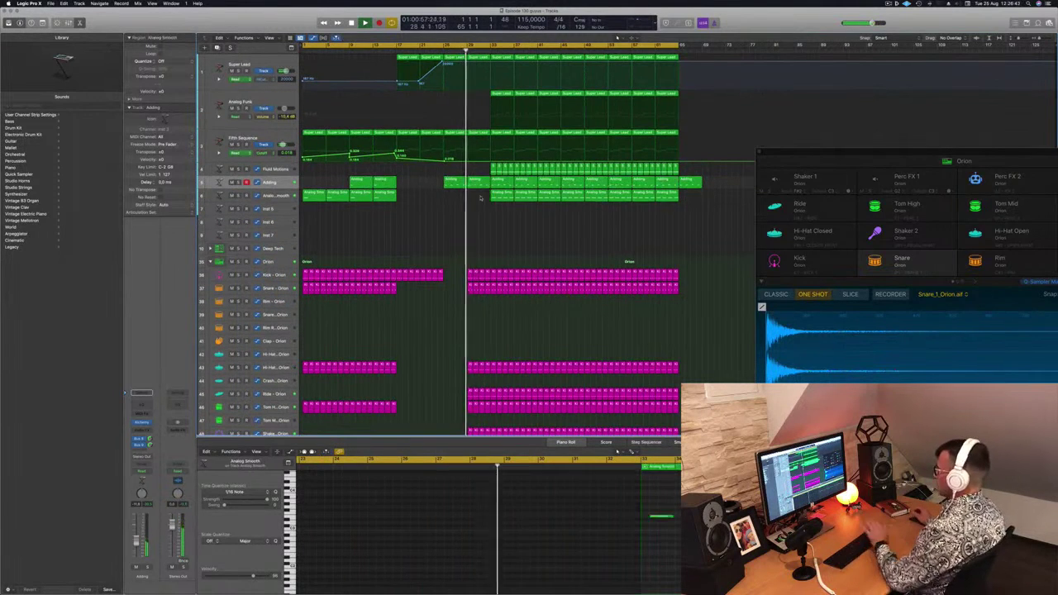
key(super+s)
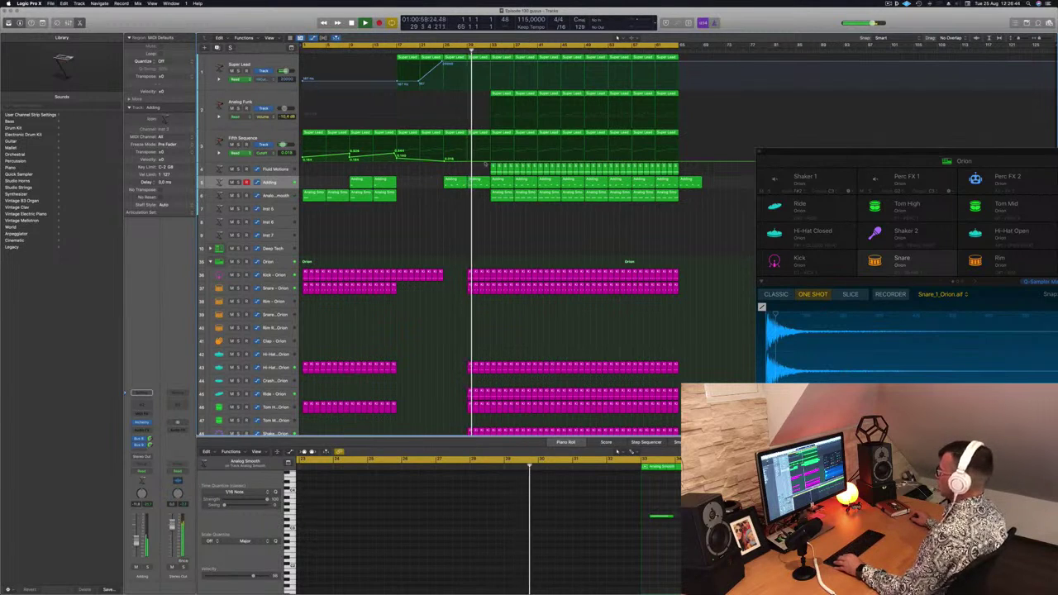
drag(485, 168, 537, 171)
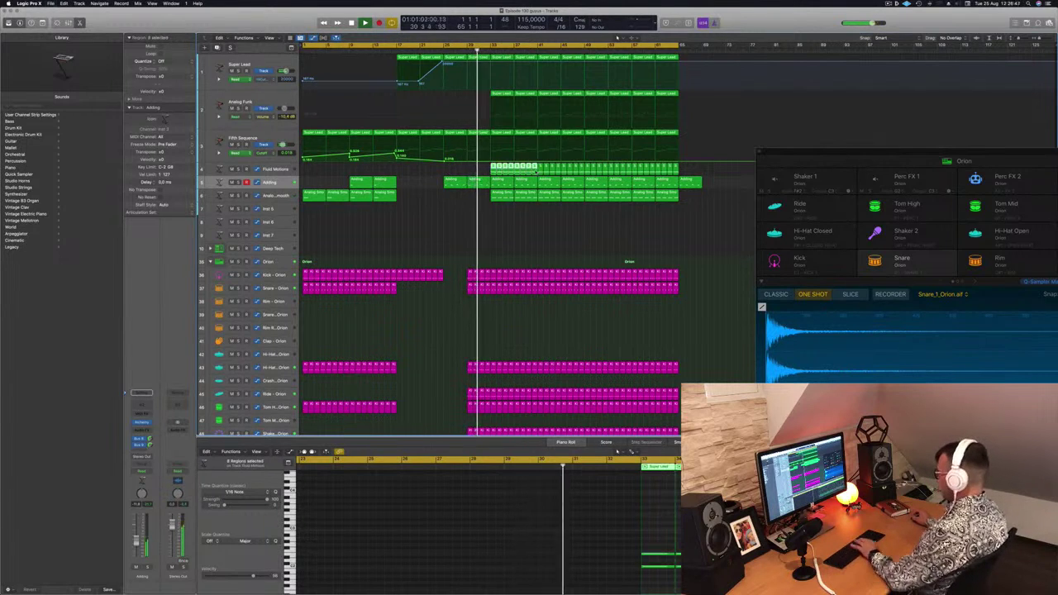
key(Delete)
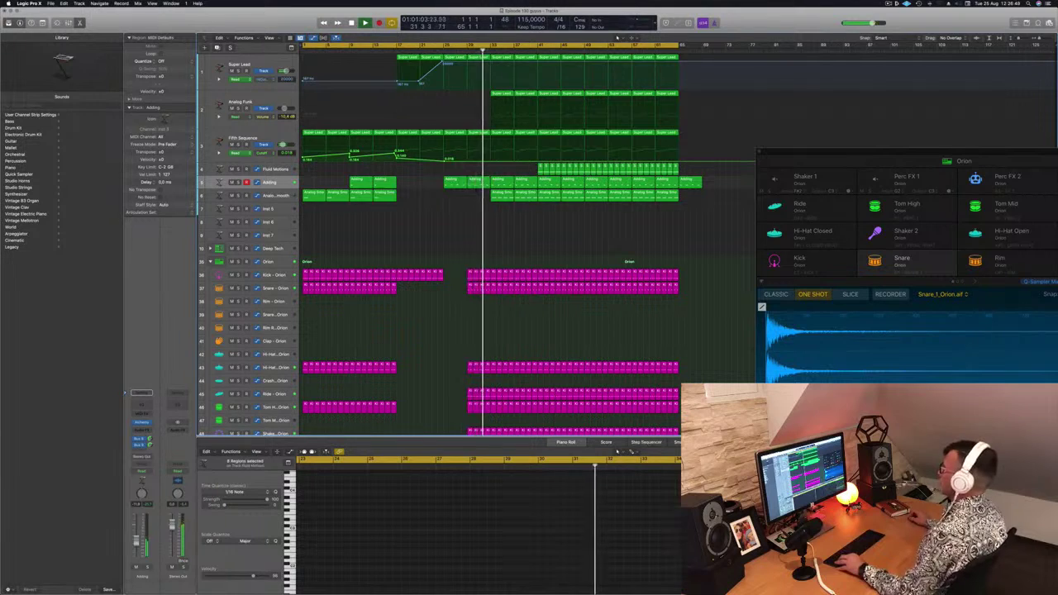
- Dip the Super Lead high-cut automation at bar 33, returning to its top at bar 41, and delete the Analog Smooth regions between those bars
click(537, 63)
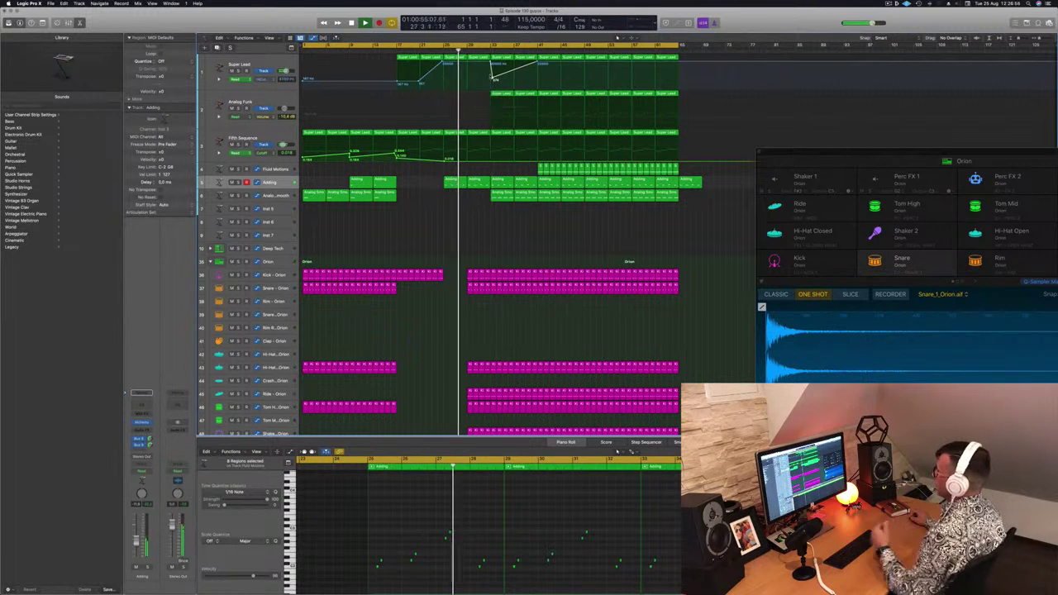
drag(491, 79, 492, 83)
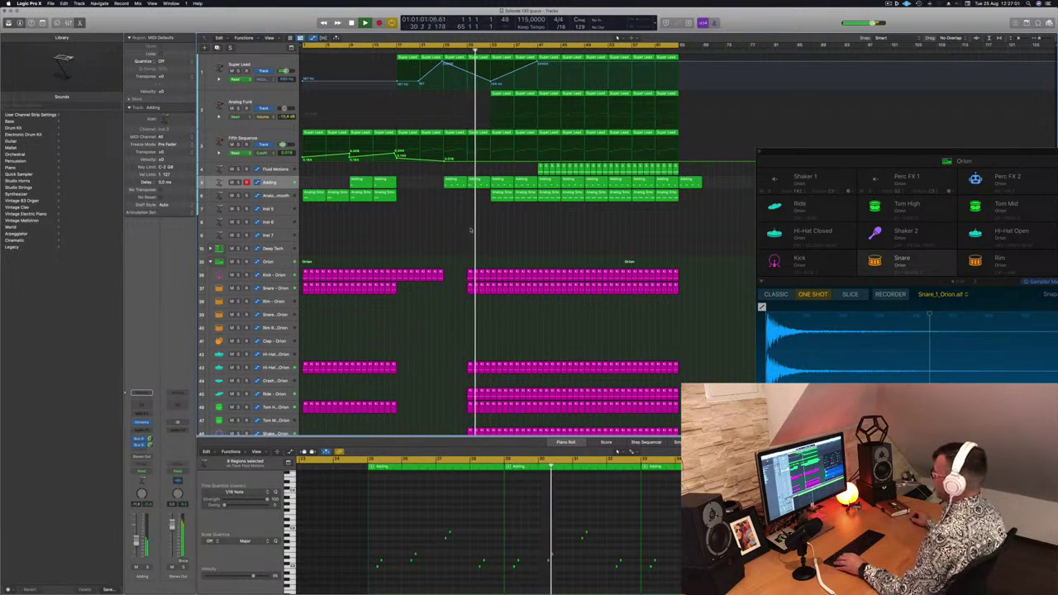
click(520, 196)
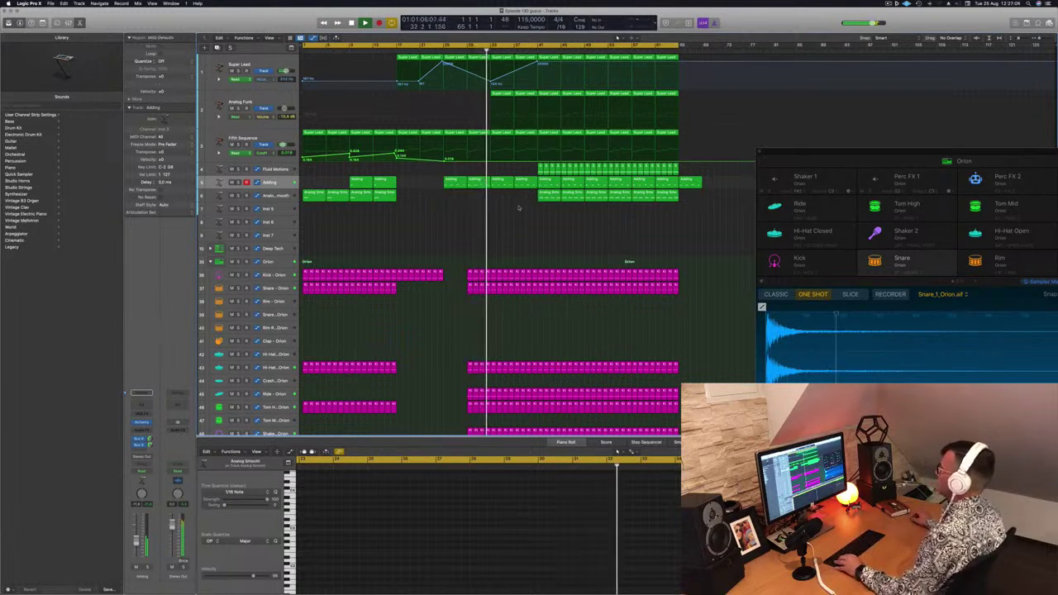
scroll(456, 219, down, 1)
scroll(451, 220, down, 1)
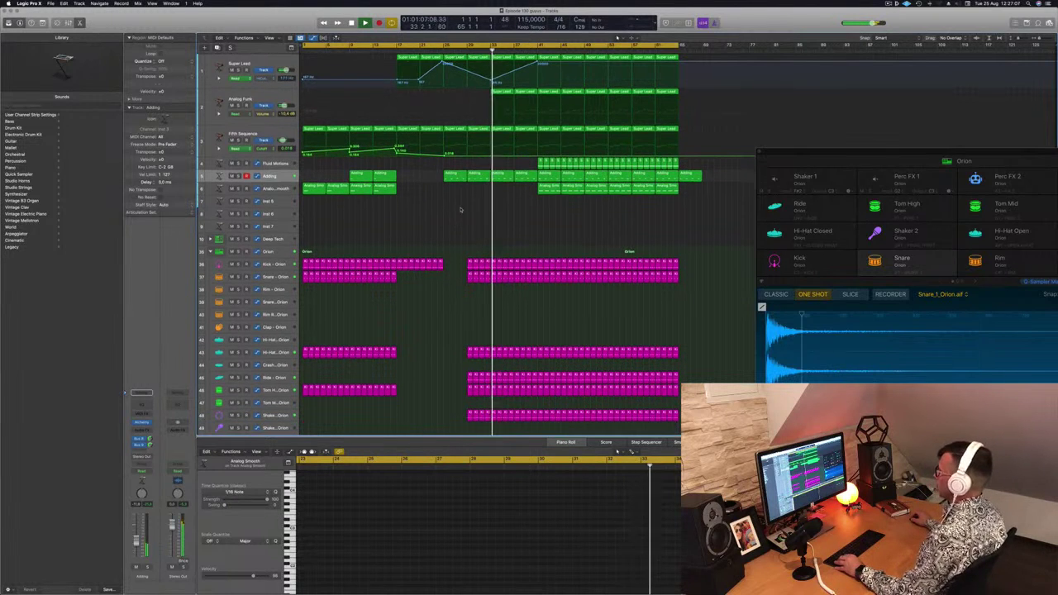
- Raise the Analog Funk volume to -8.4 dB and transpose all its notes up an octave
click(238, 100)
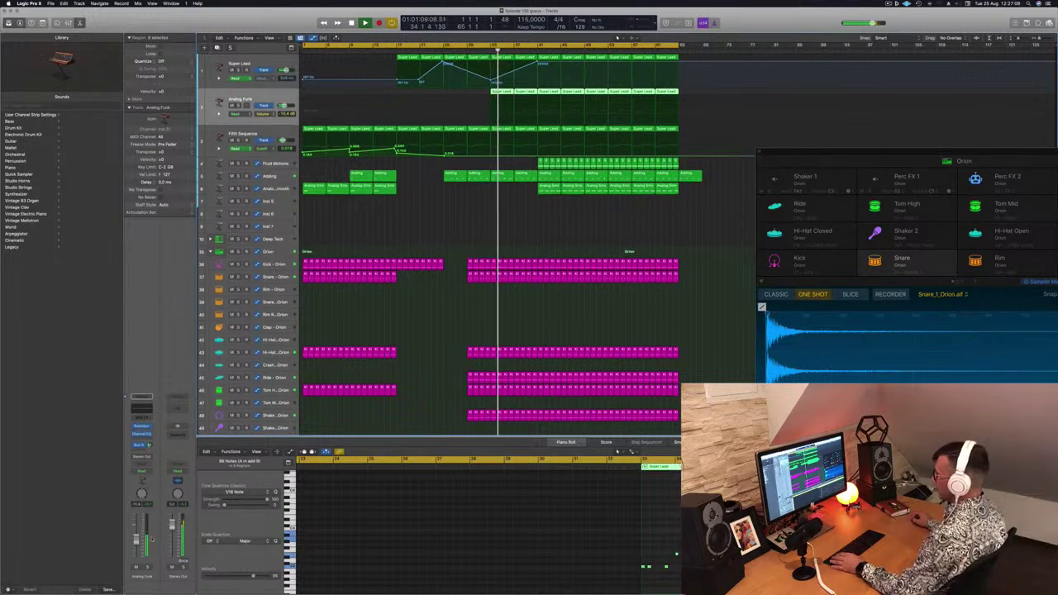
key(Tab)
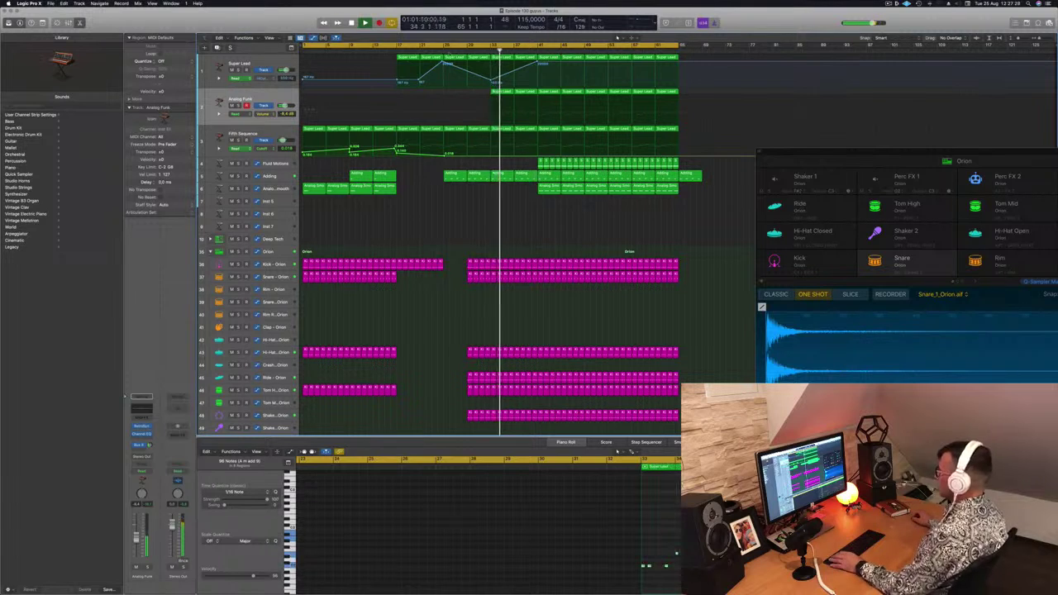
key(super+a)
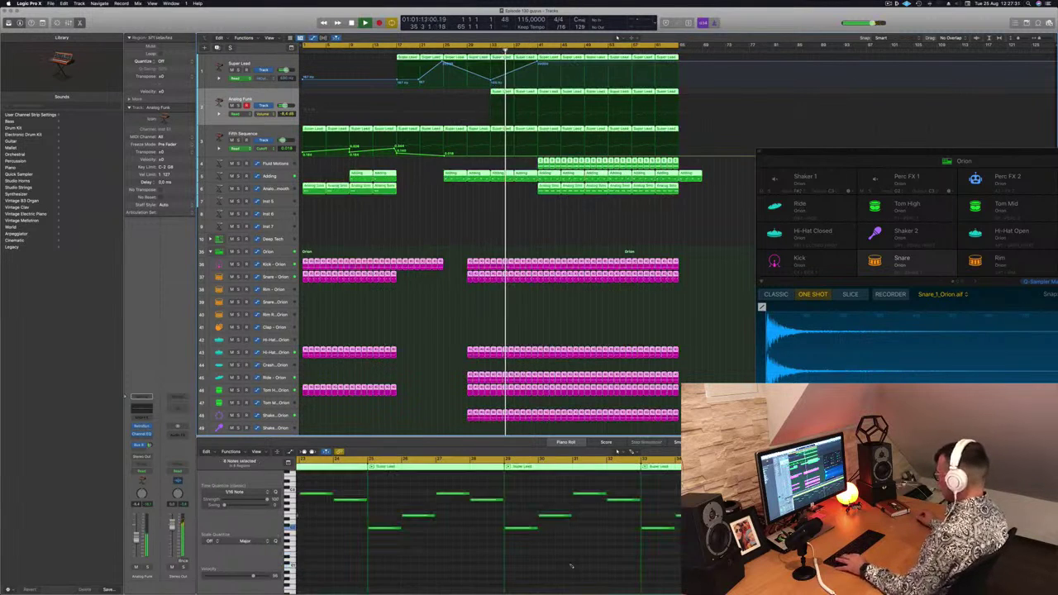
click(487, 214)
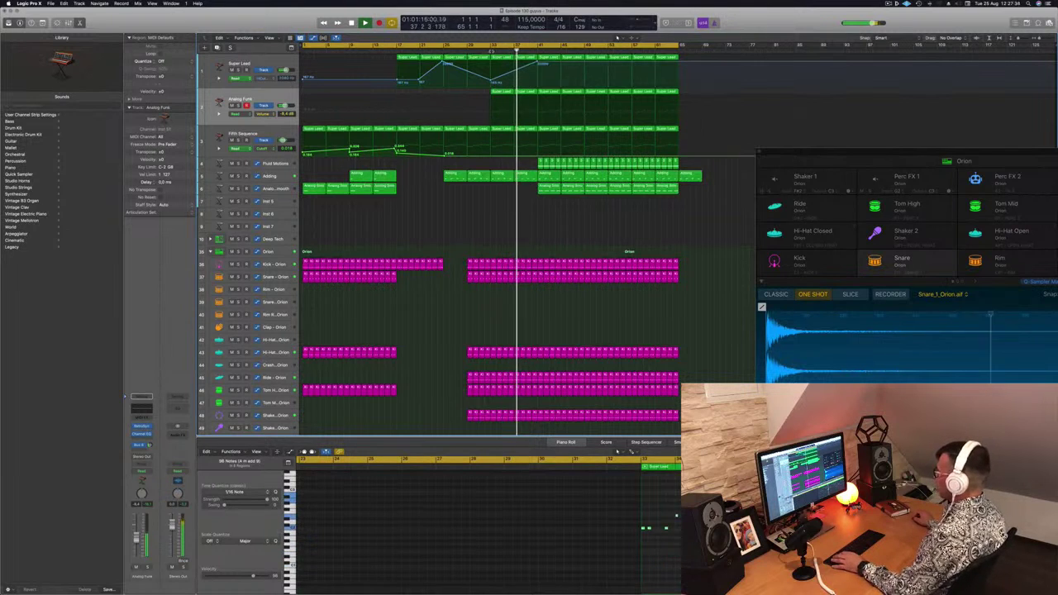
- Clear the Analog Funk regions from bar 41 to 49 and drop the Super Lead high-cut frequency at bar 41
click(485, 44)
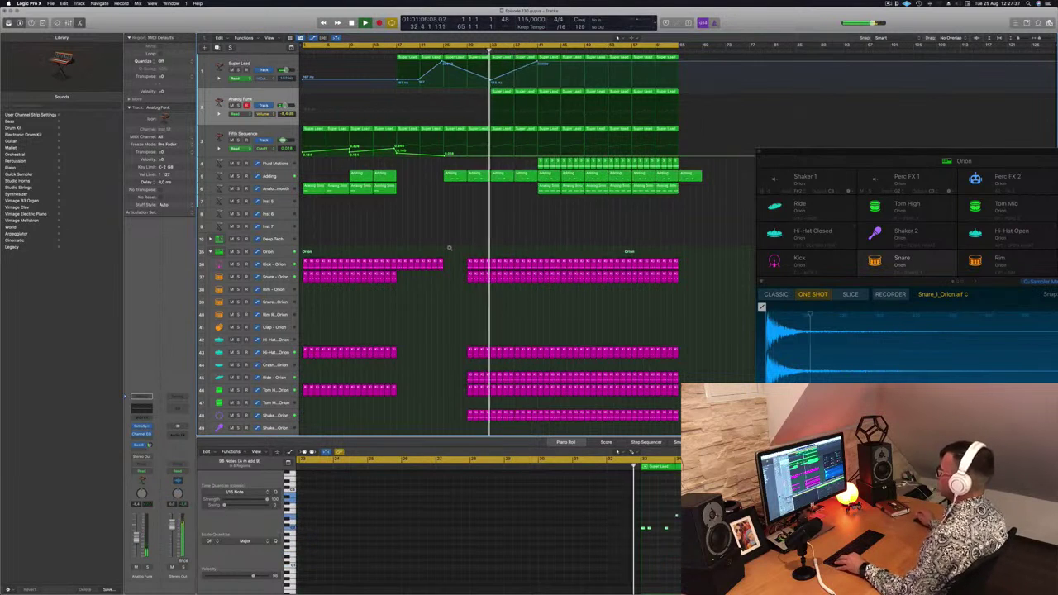
scroll(448, 248, down, 3)
scroll(447, 246, down, 5)
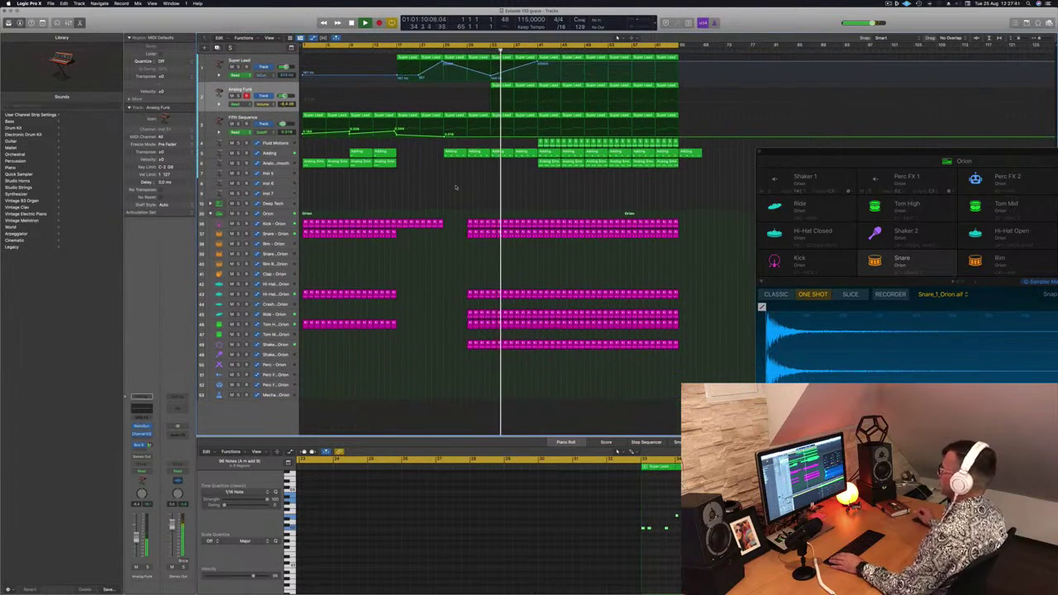
click(530, 44)
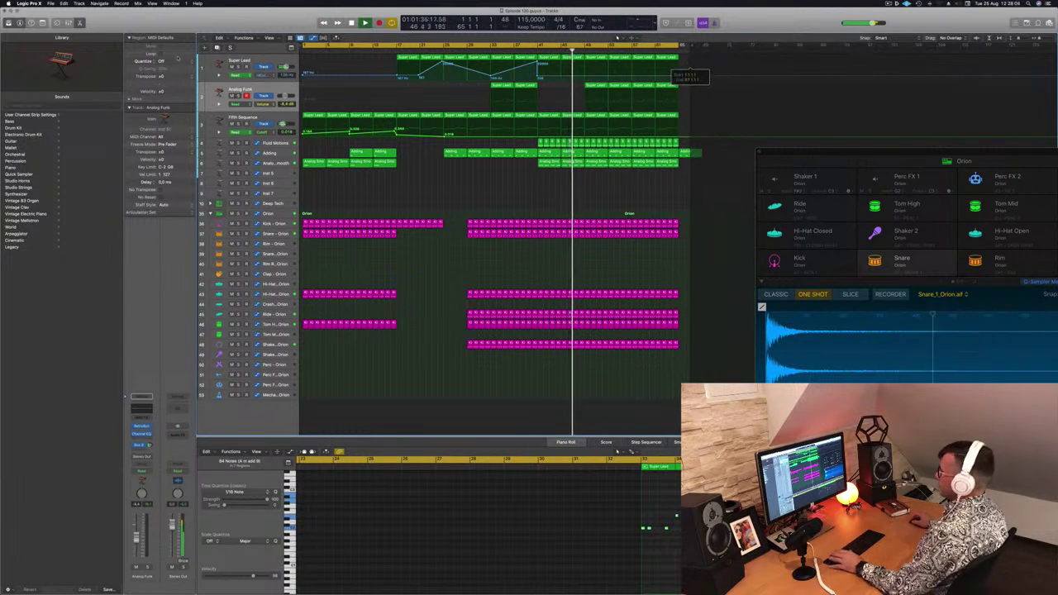
- Show the secondary ruler above the tracks
click(269, 39)
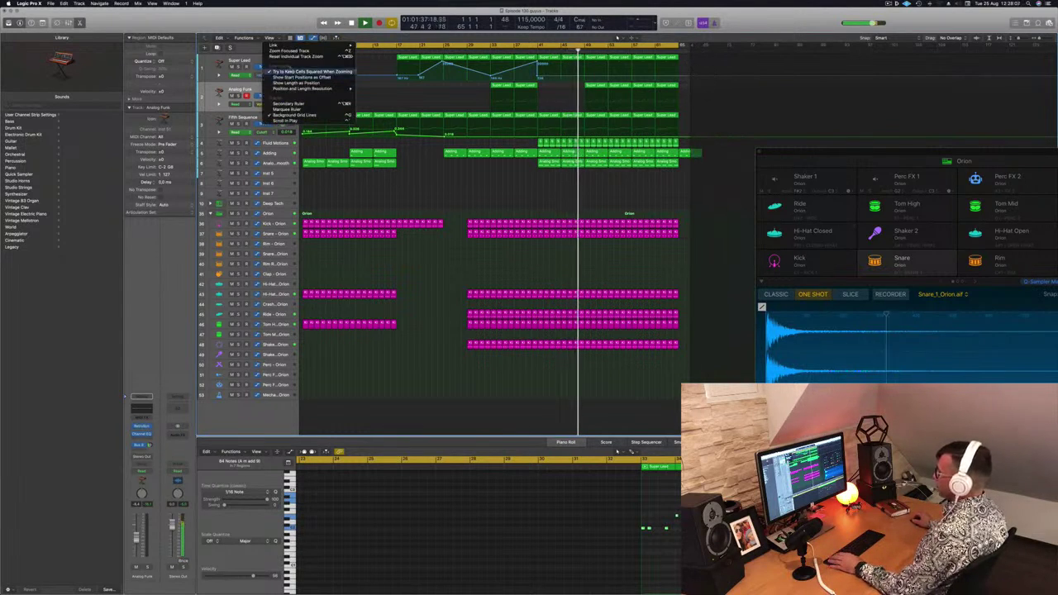
mouse_move(290, 47)
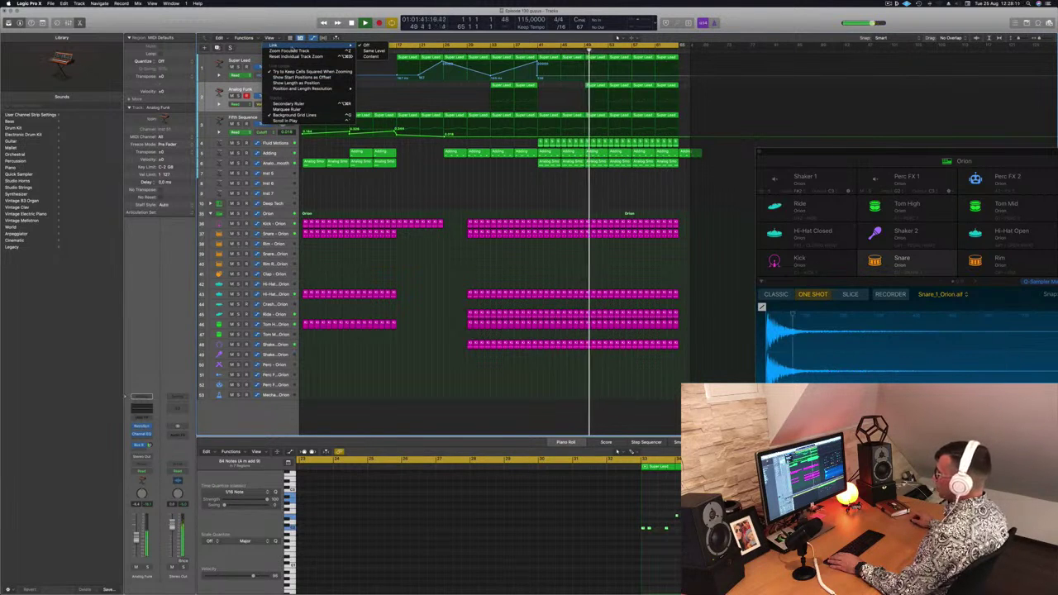
click(290, 104)
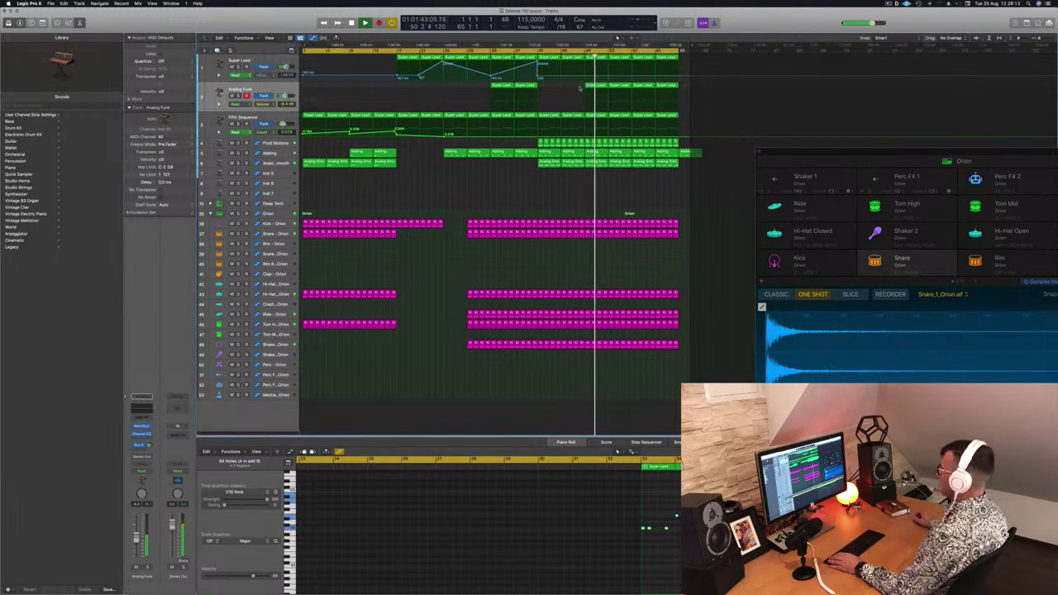